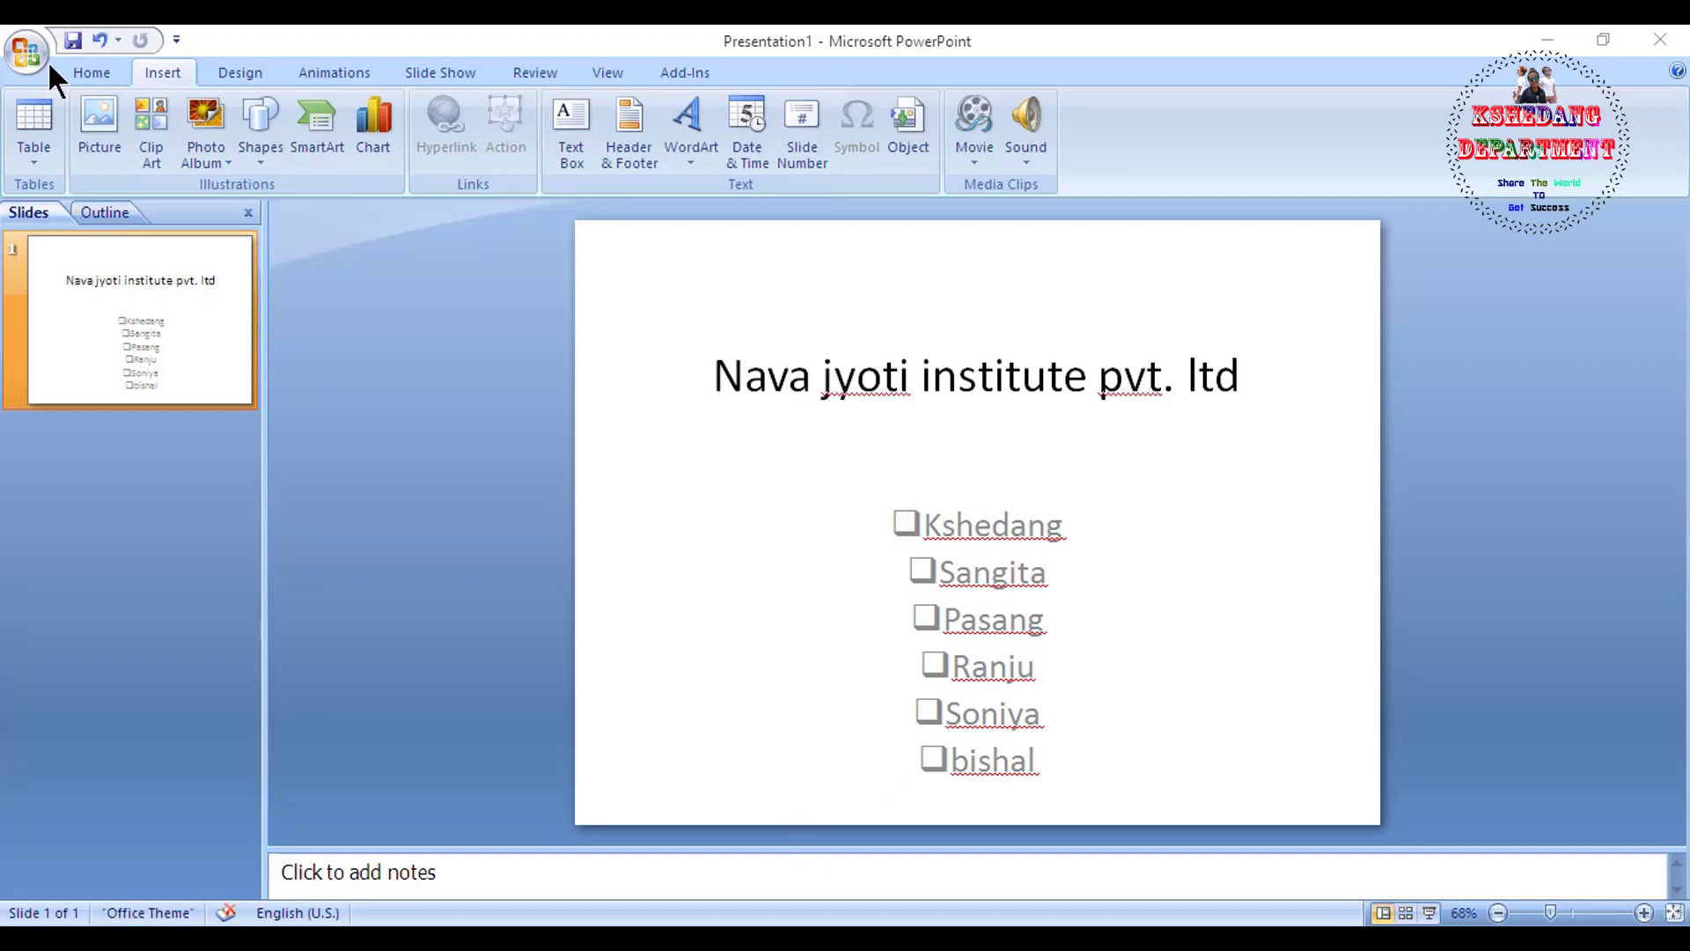
- In Custom Animation, give the title a Shimmer emphasis and a Swivel exit effect
click(1026, 526)
click(995, 369)
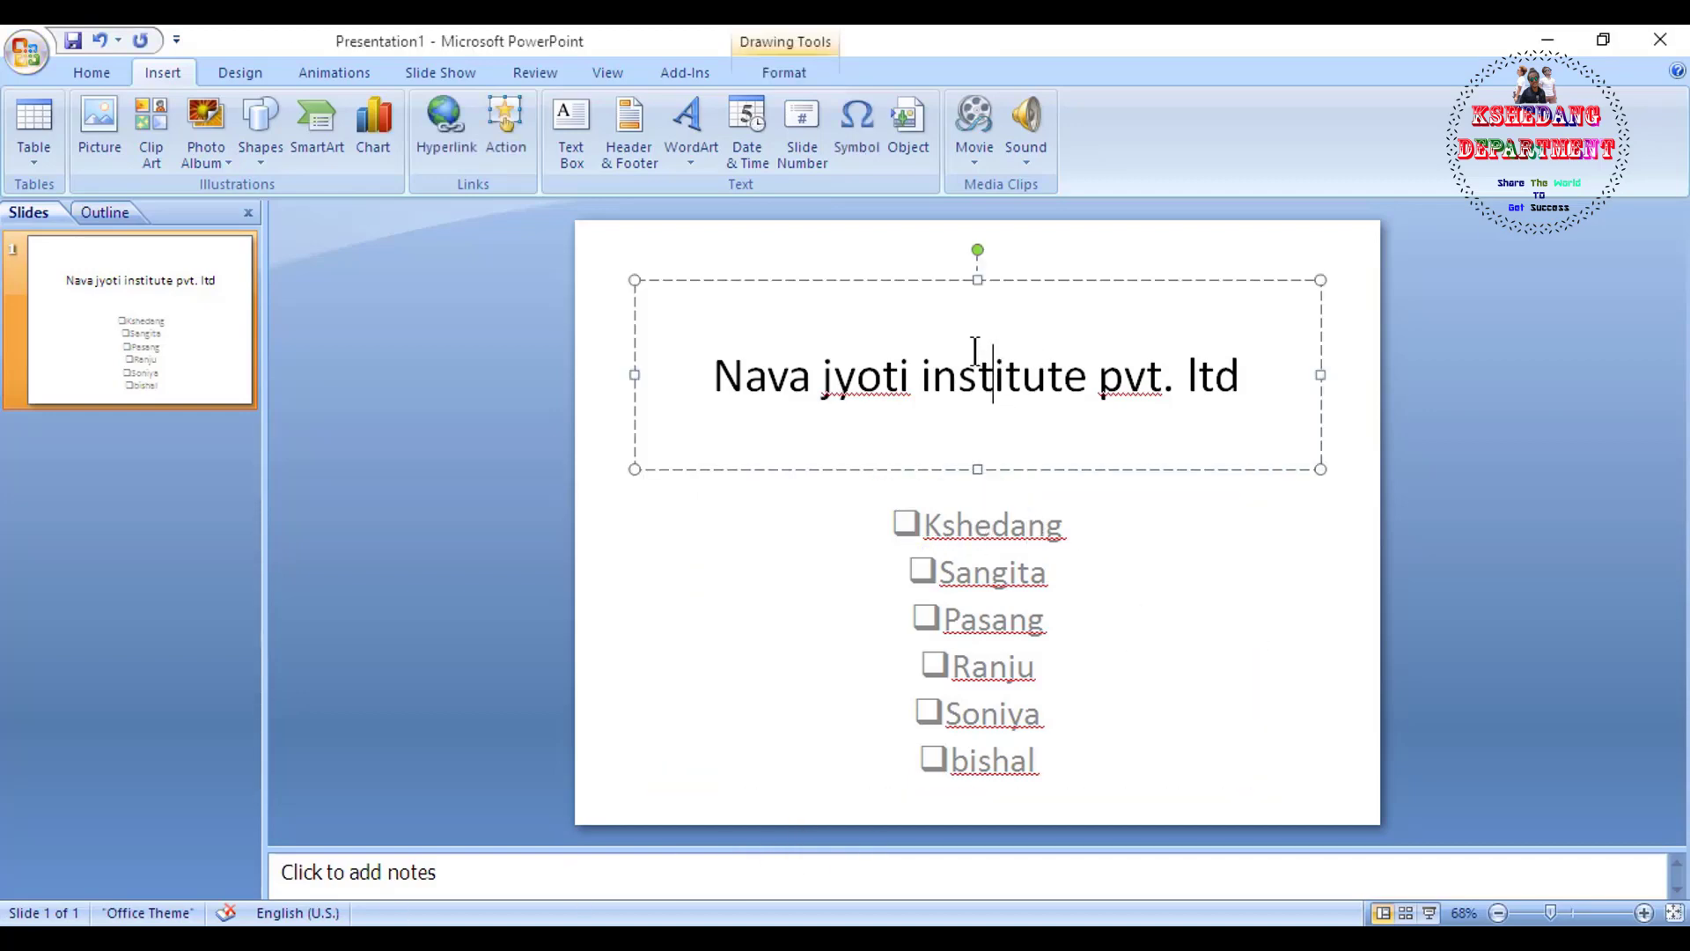
click(298, 74)
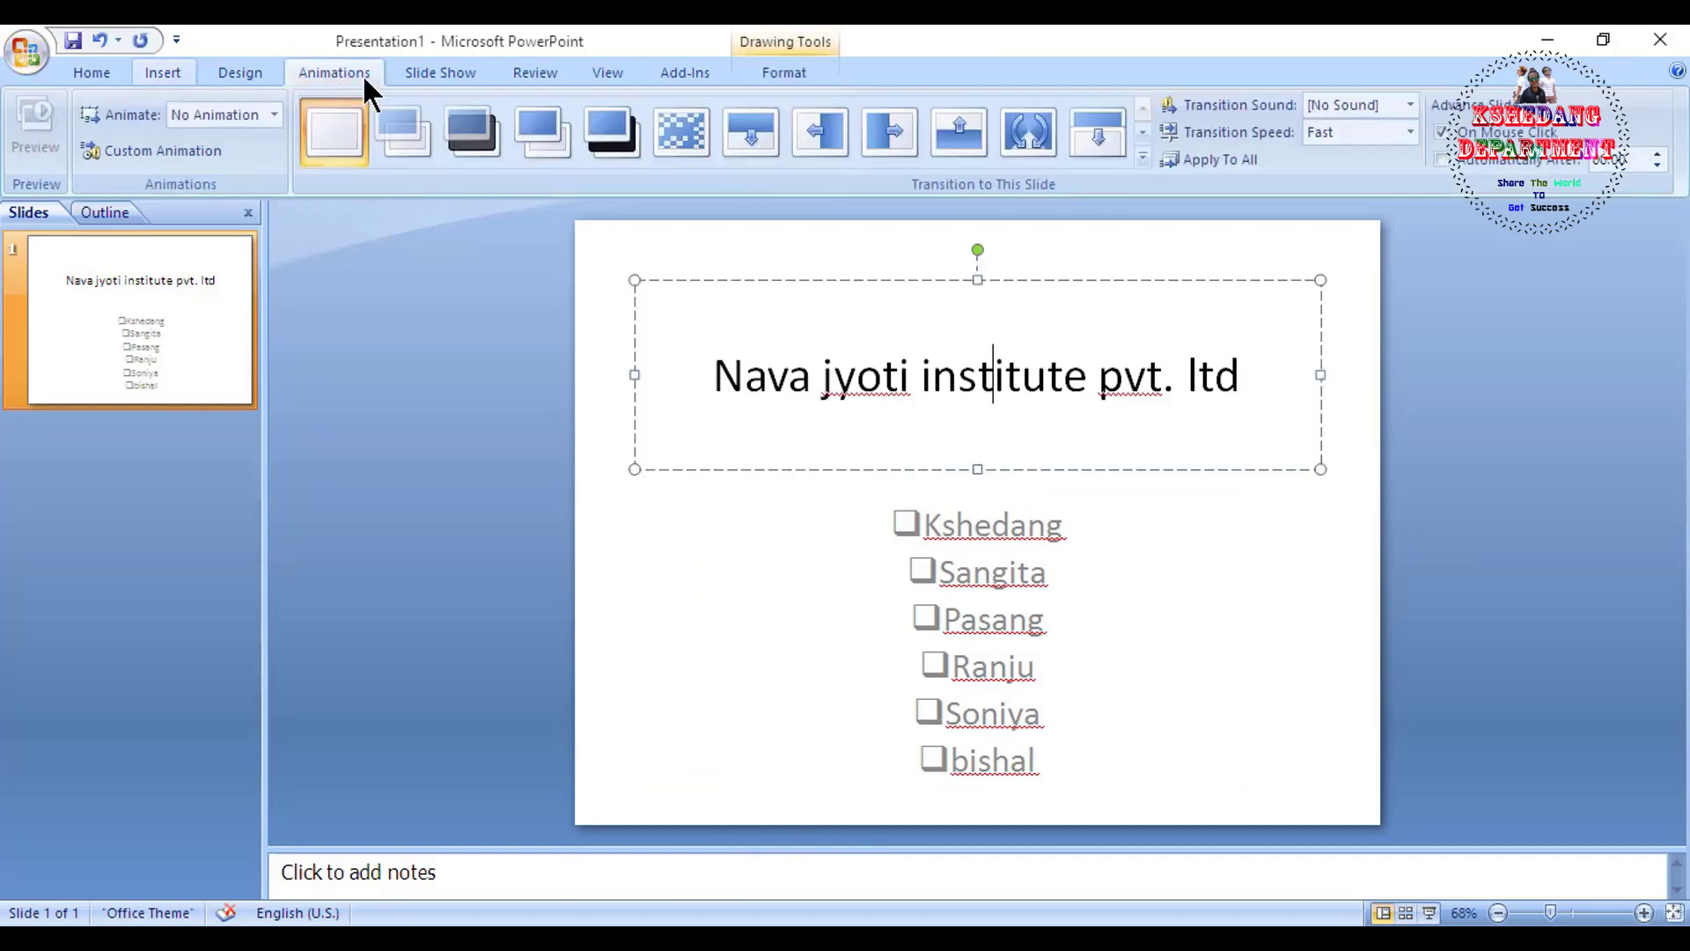
click(198, 153)
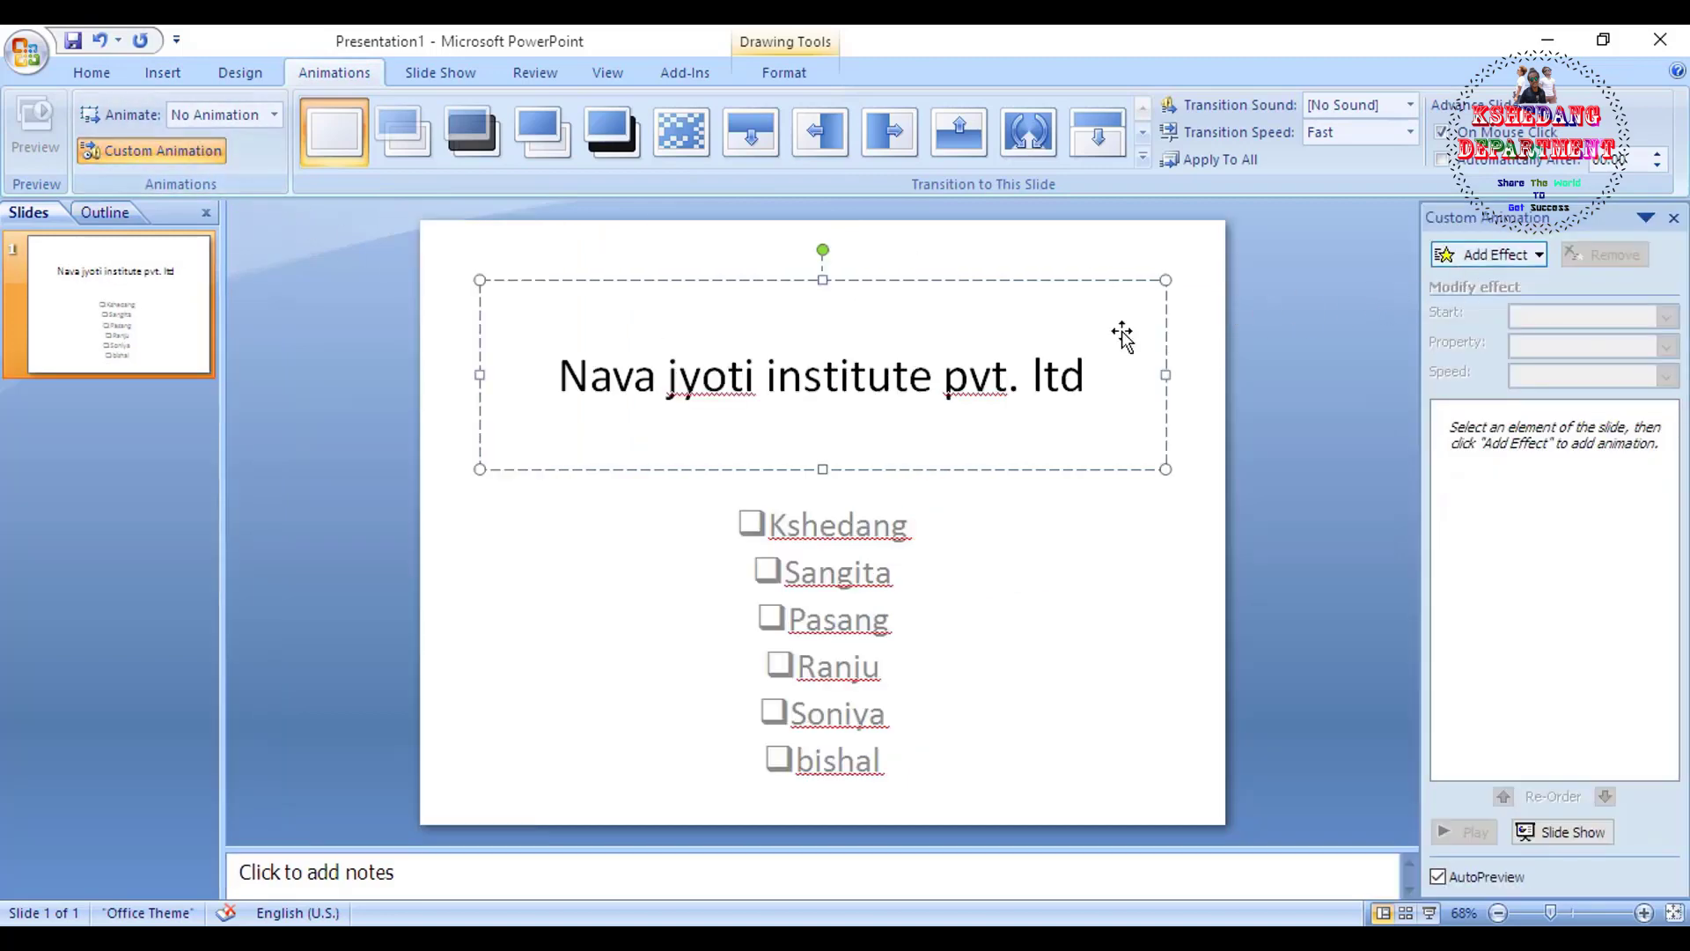
click(943, 374)
click(1487, 255)
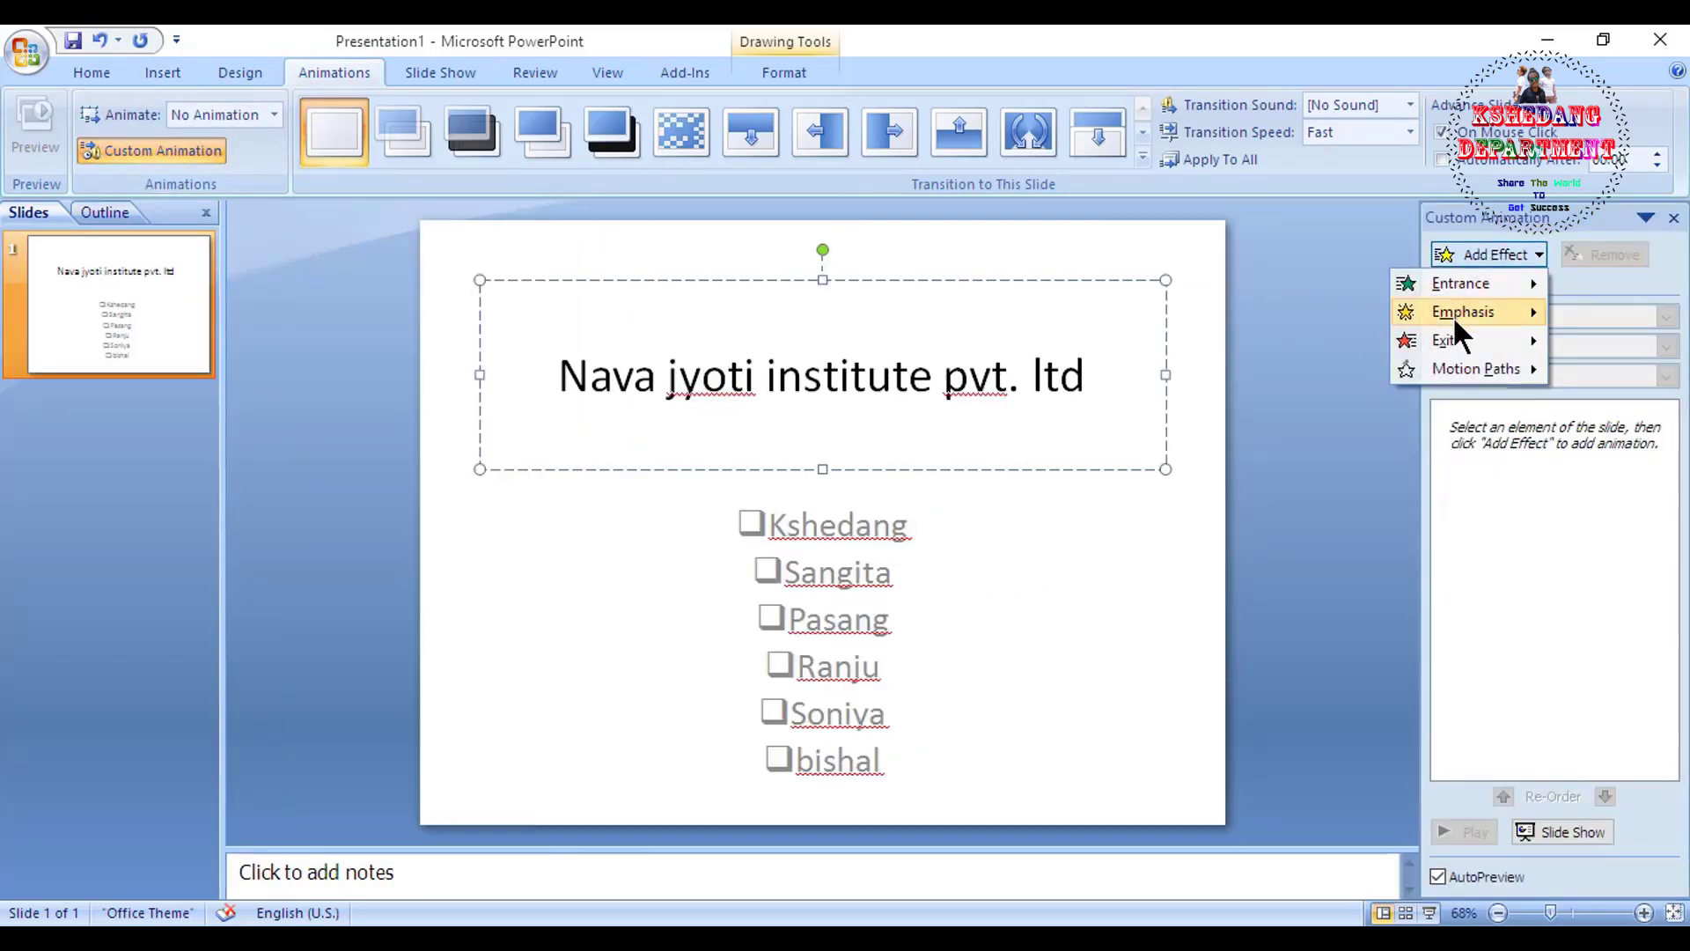
click(1188, 458)
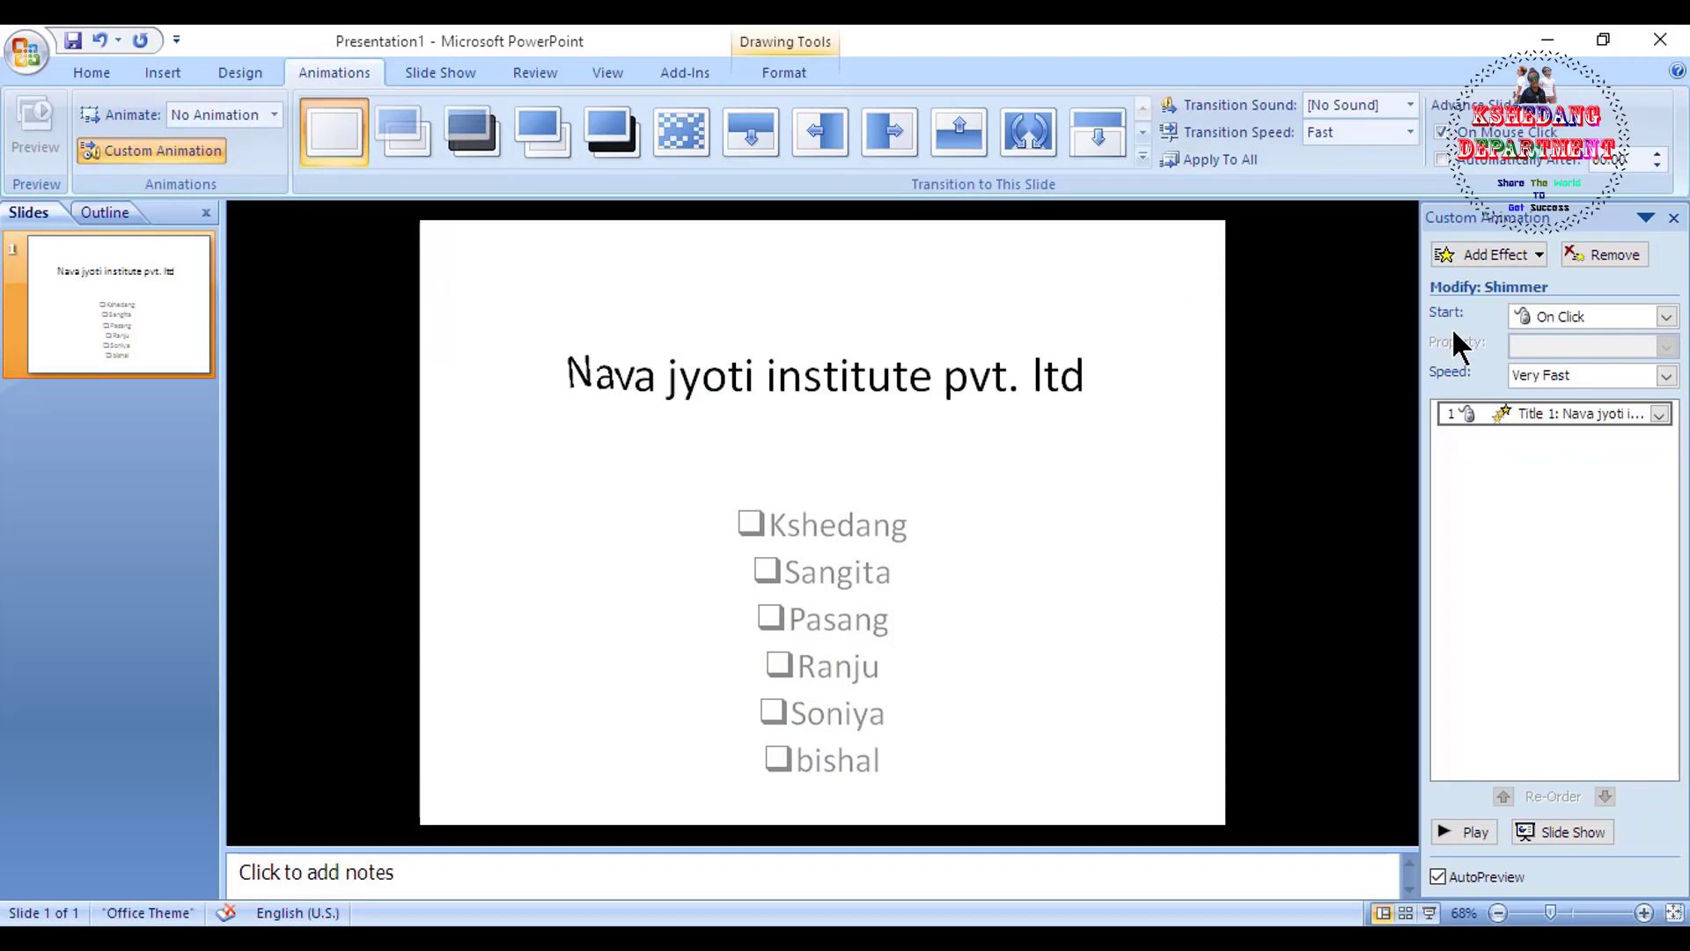
click(1481, 253)
mouse_move(1444, 340)
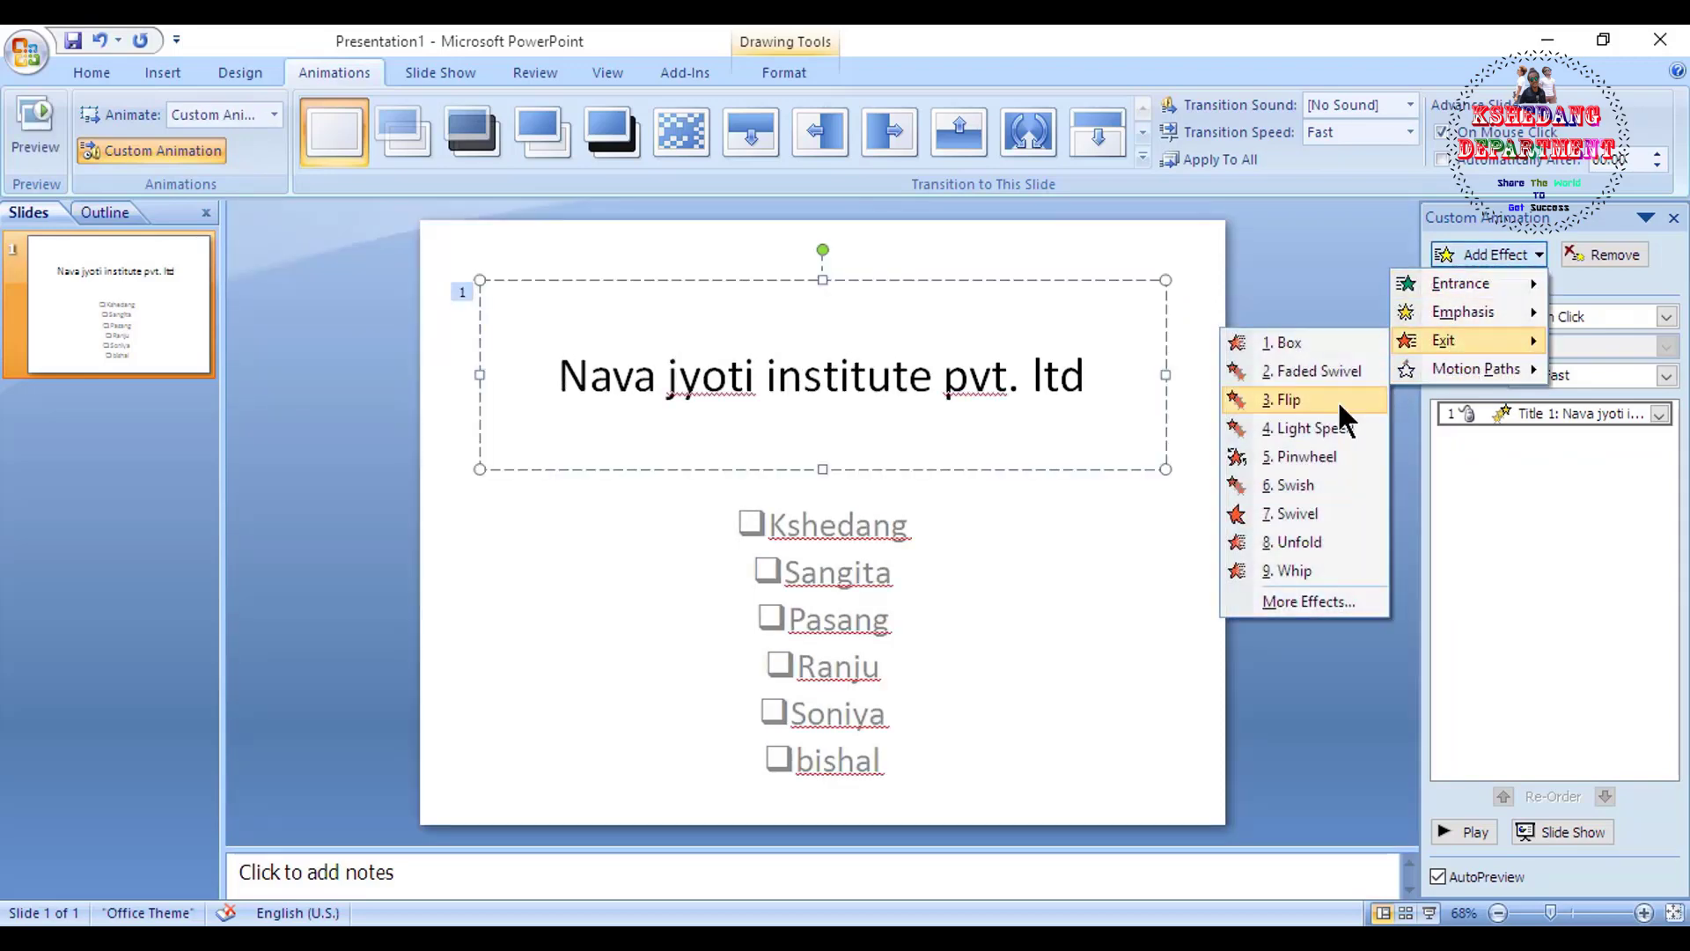
click(1316, 515)
- Add Thread entrance and Faded Swivel exit effects to the title
click(1509, 253)
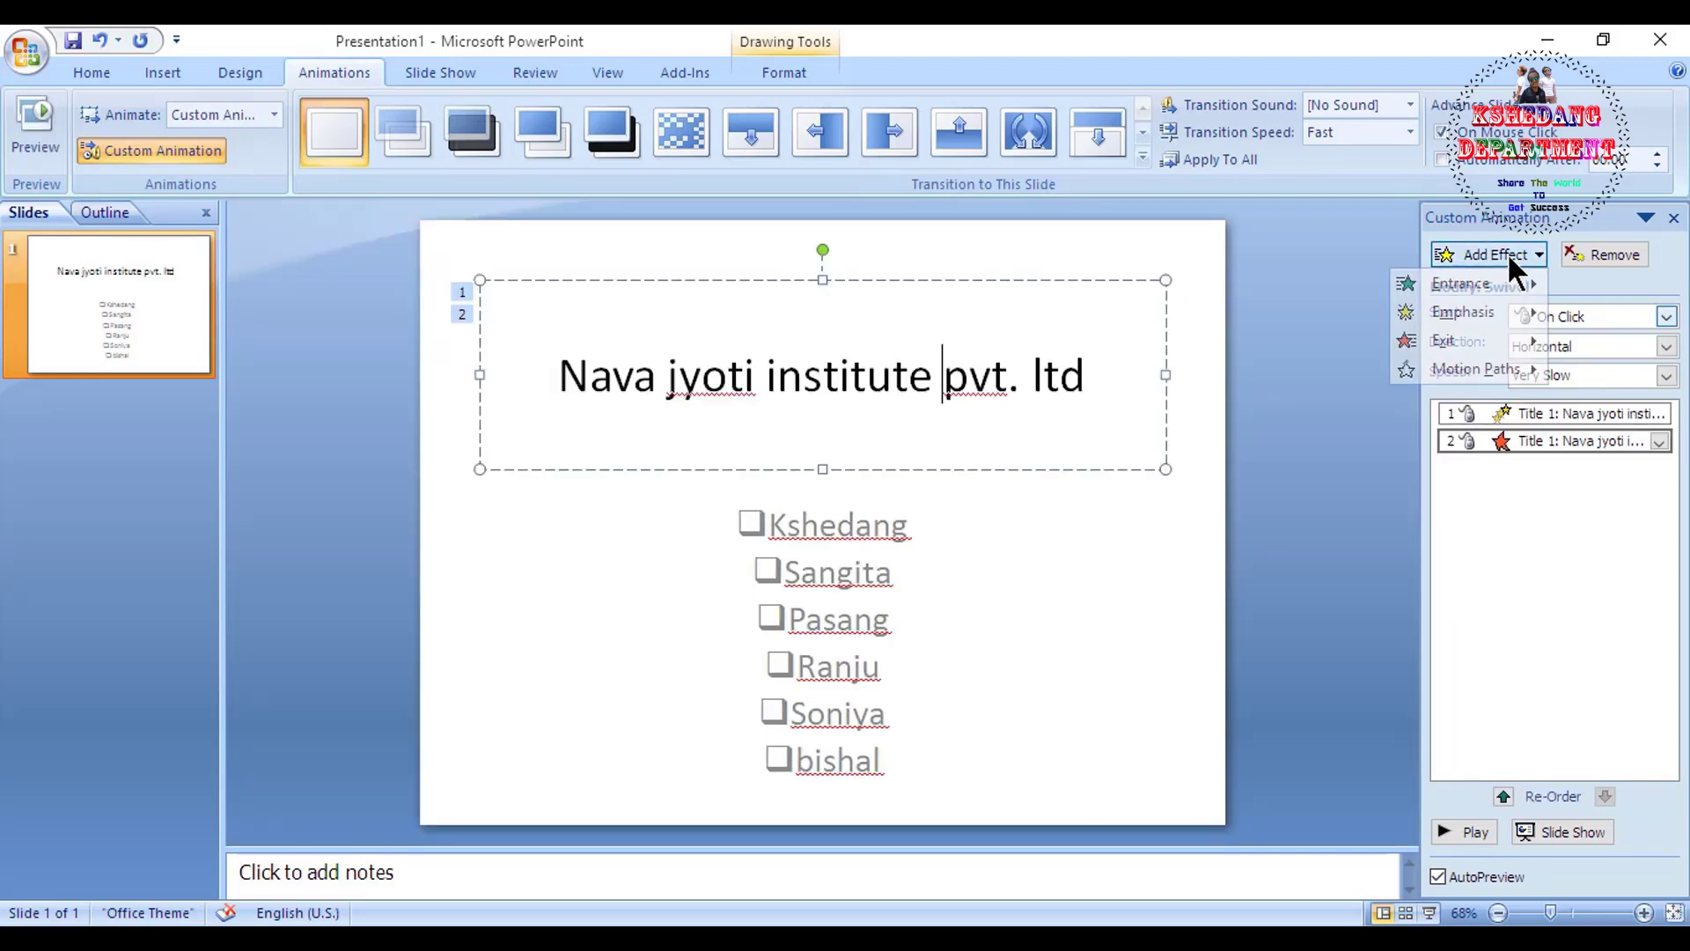
click(1338, 466)
mouse_move(1443, 340)
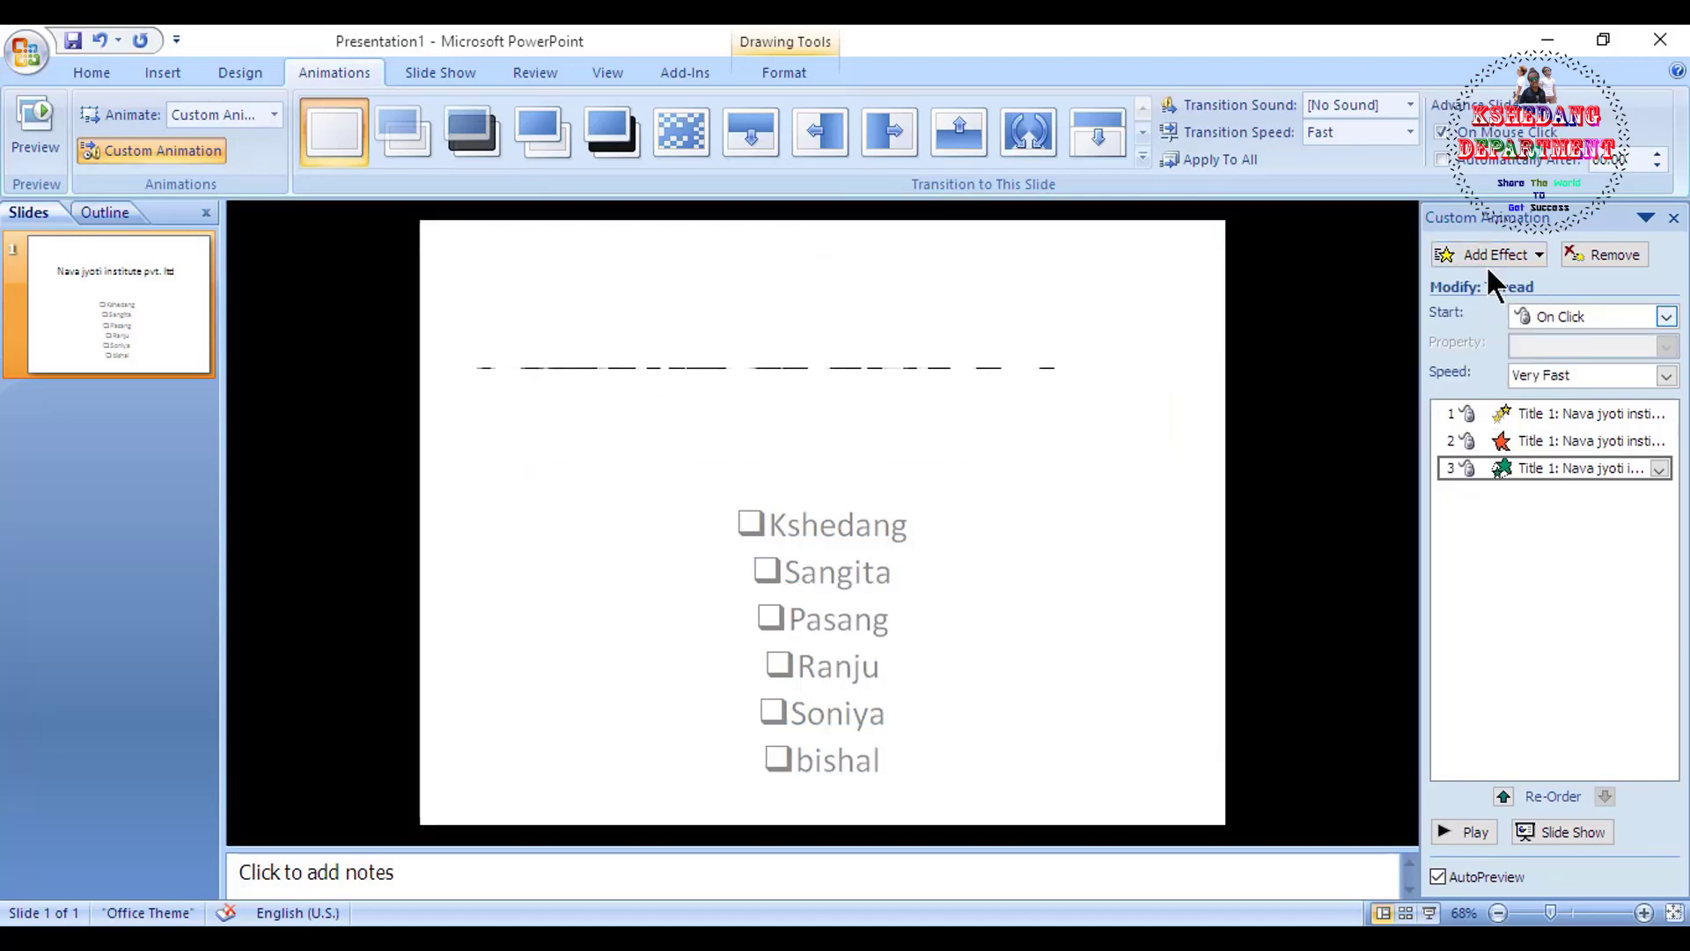
click(1486, 256)
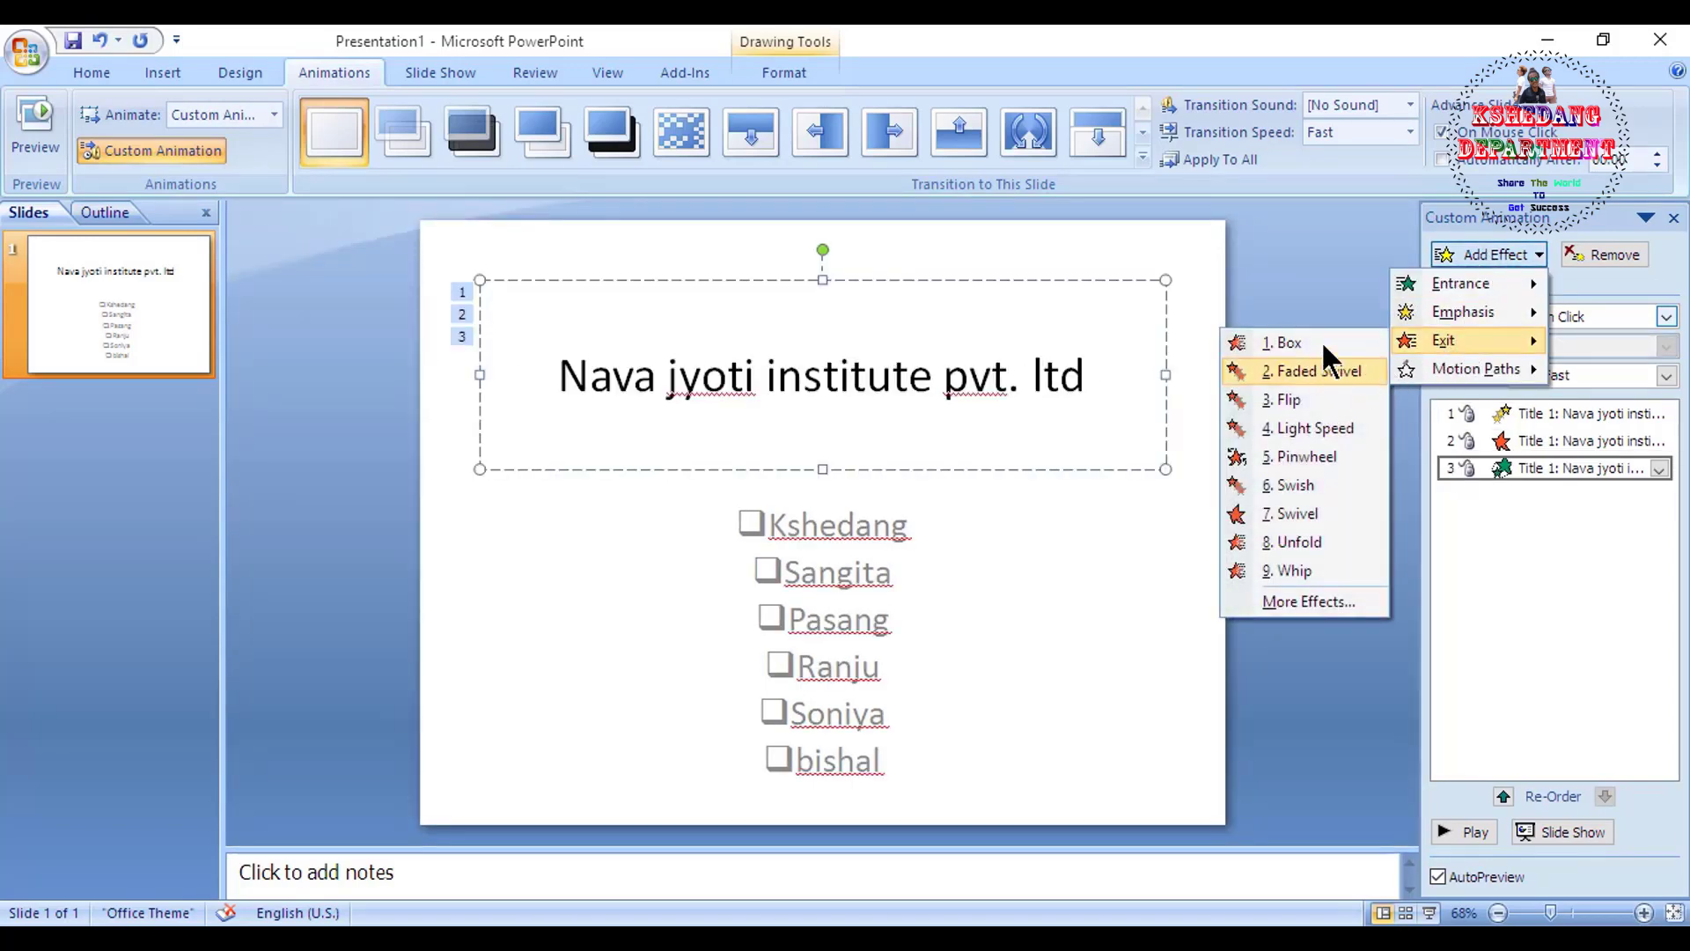
click(1311, 371)
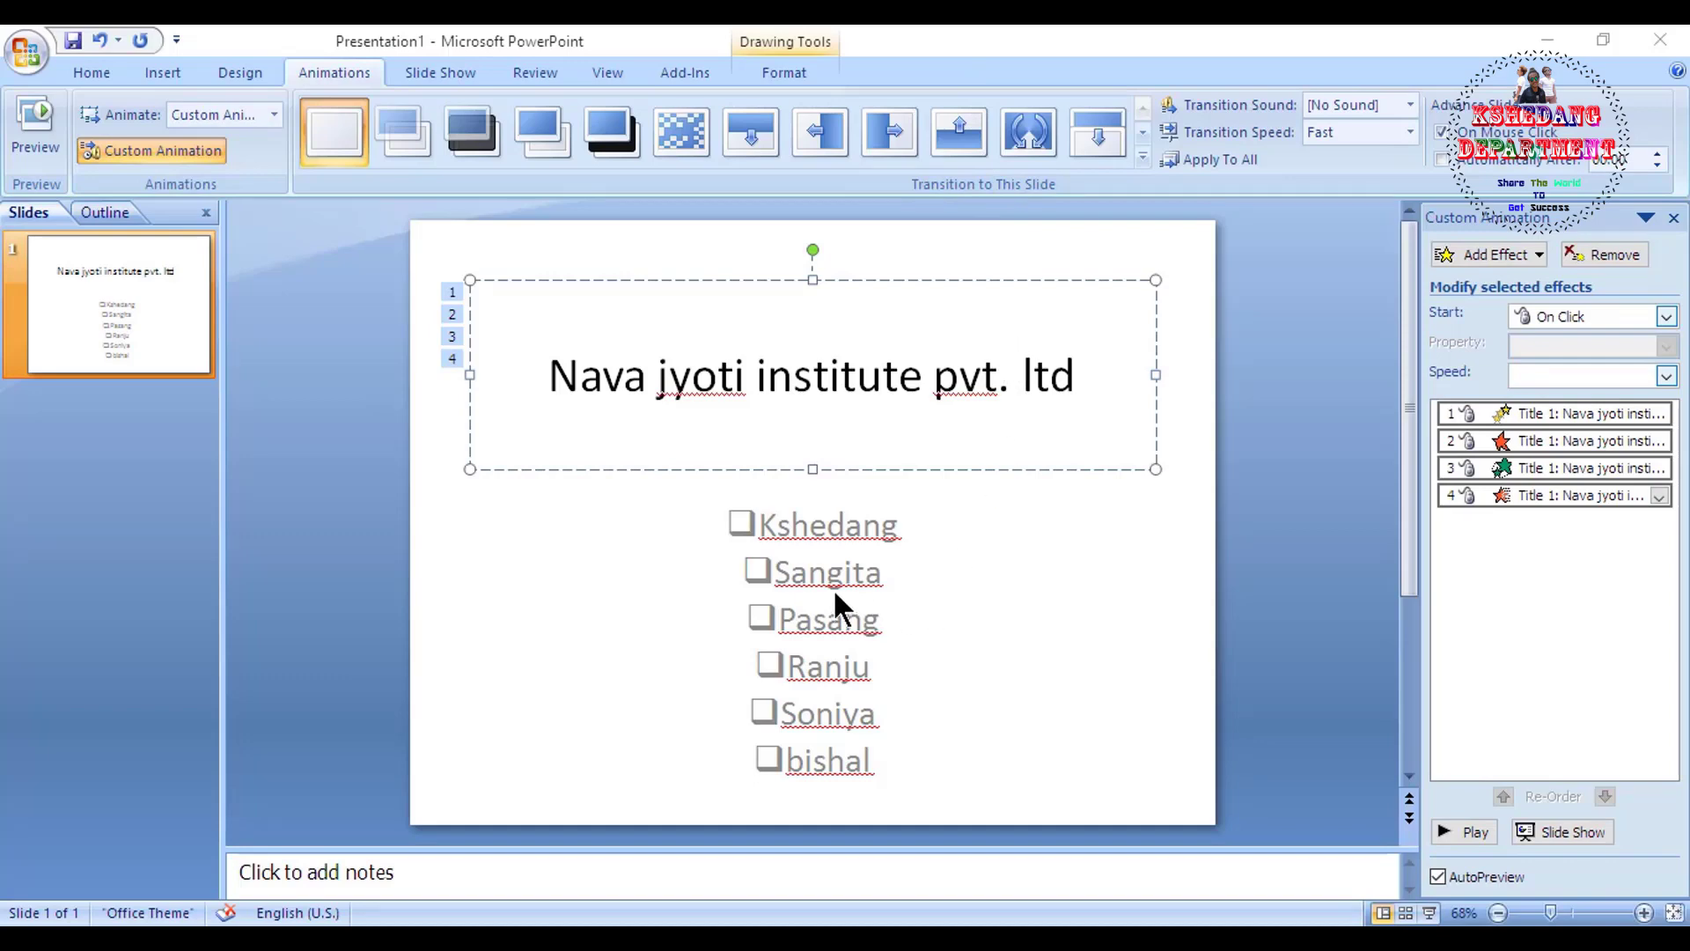
- Give the name list a Swivel exit effect
click(1026, 499)
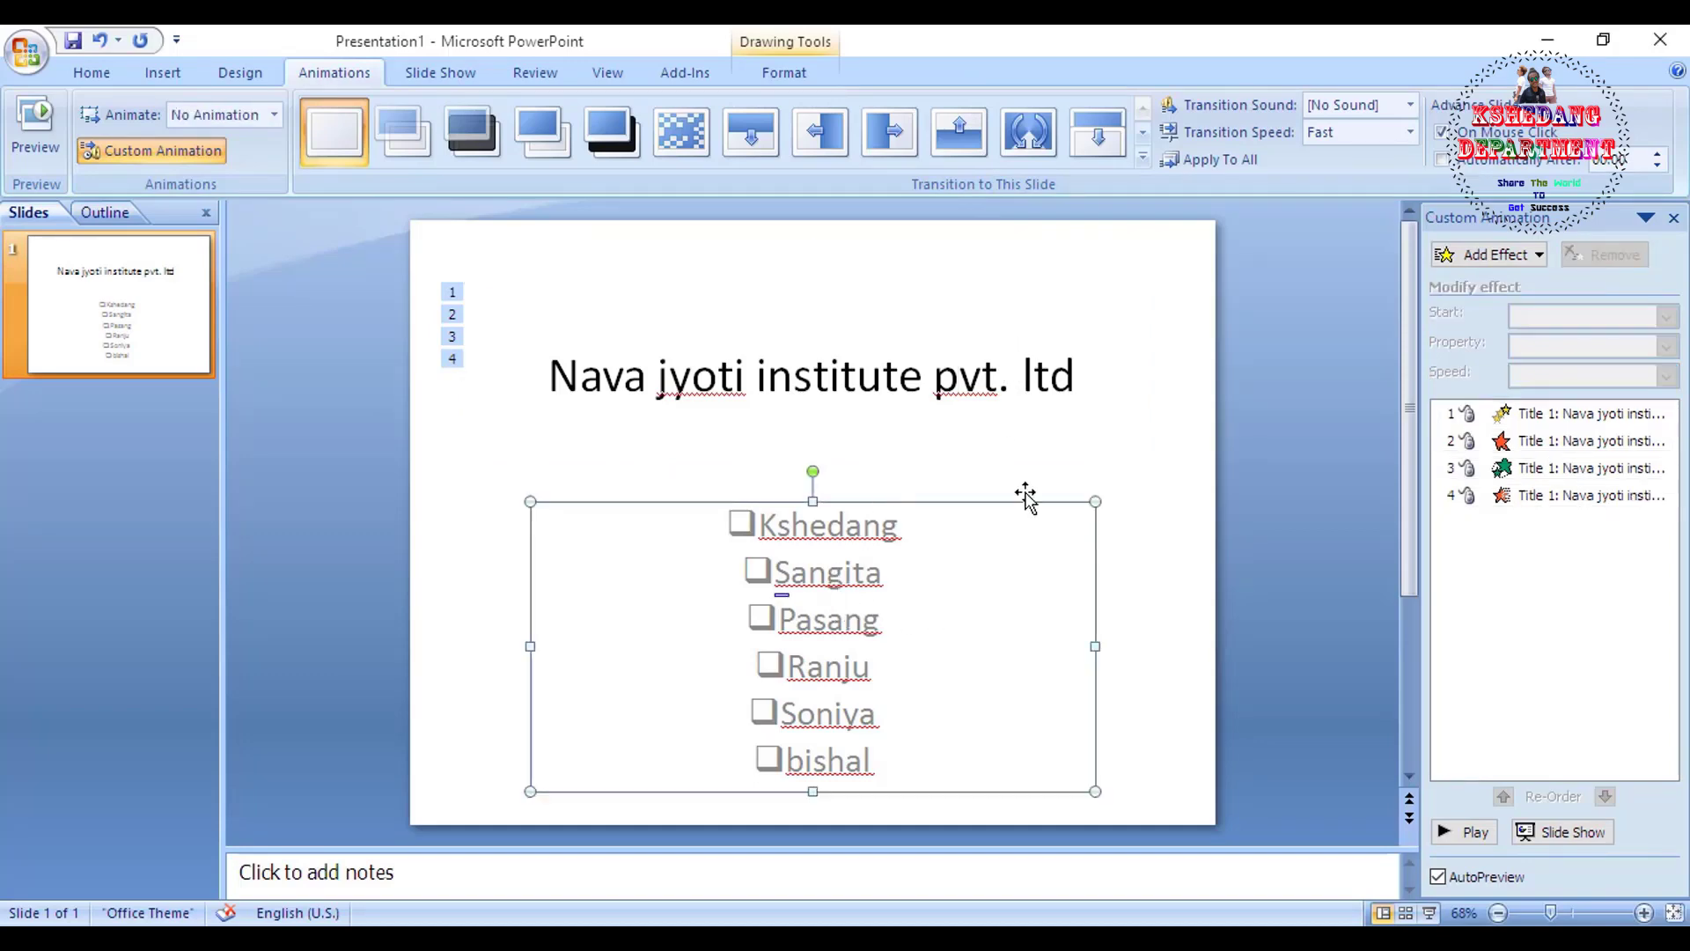
click(1490, 254)
mouse_move(1445, 340)
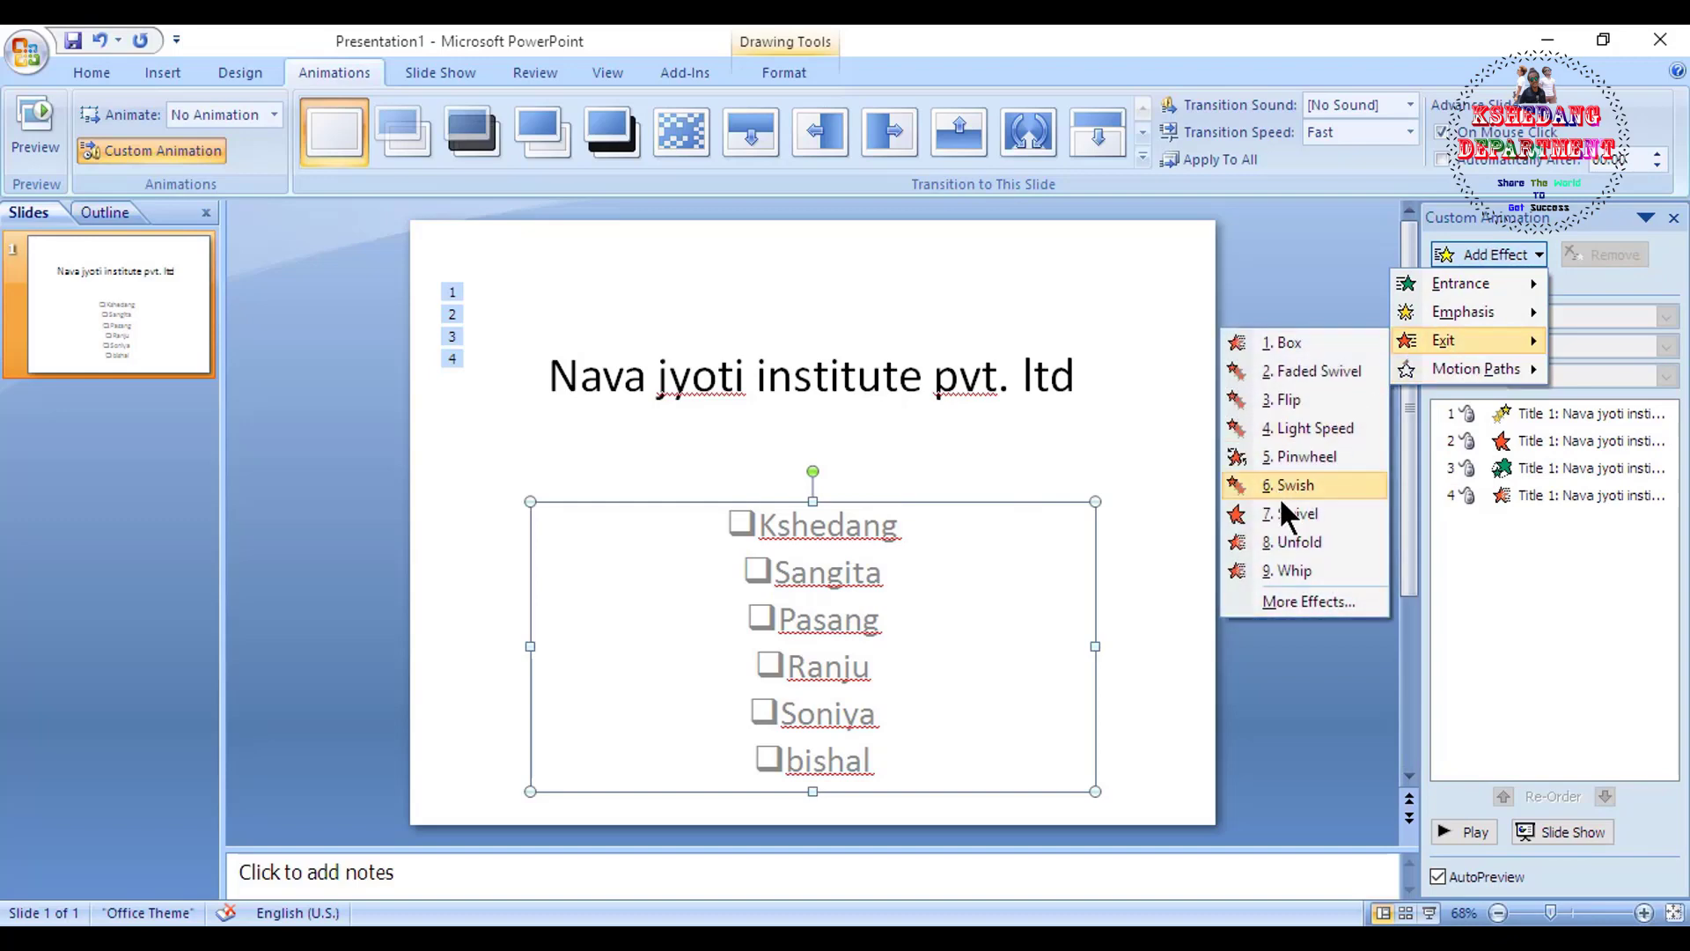
click(1287, 514)
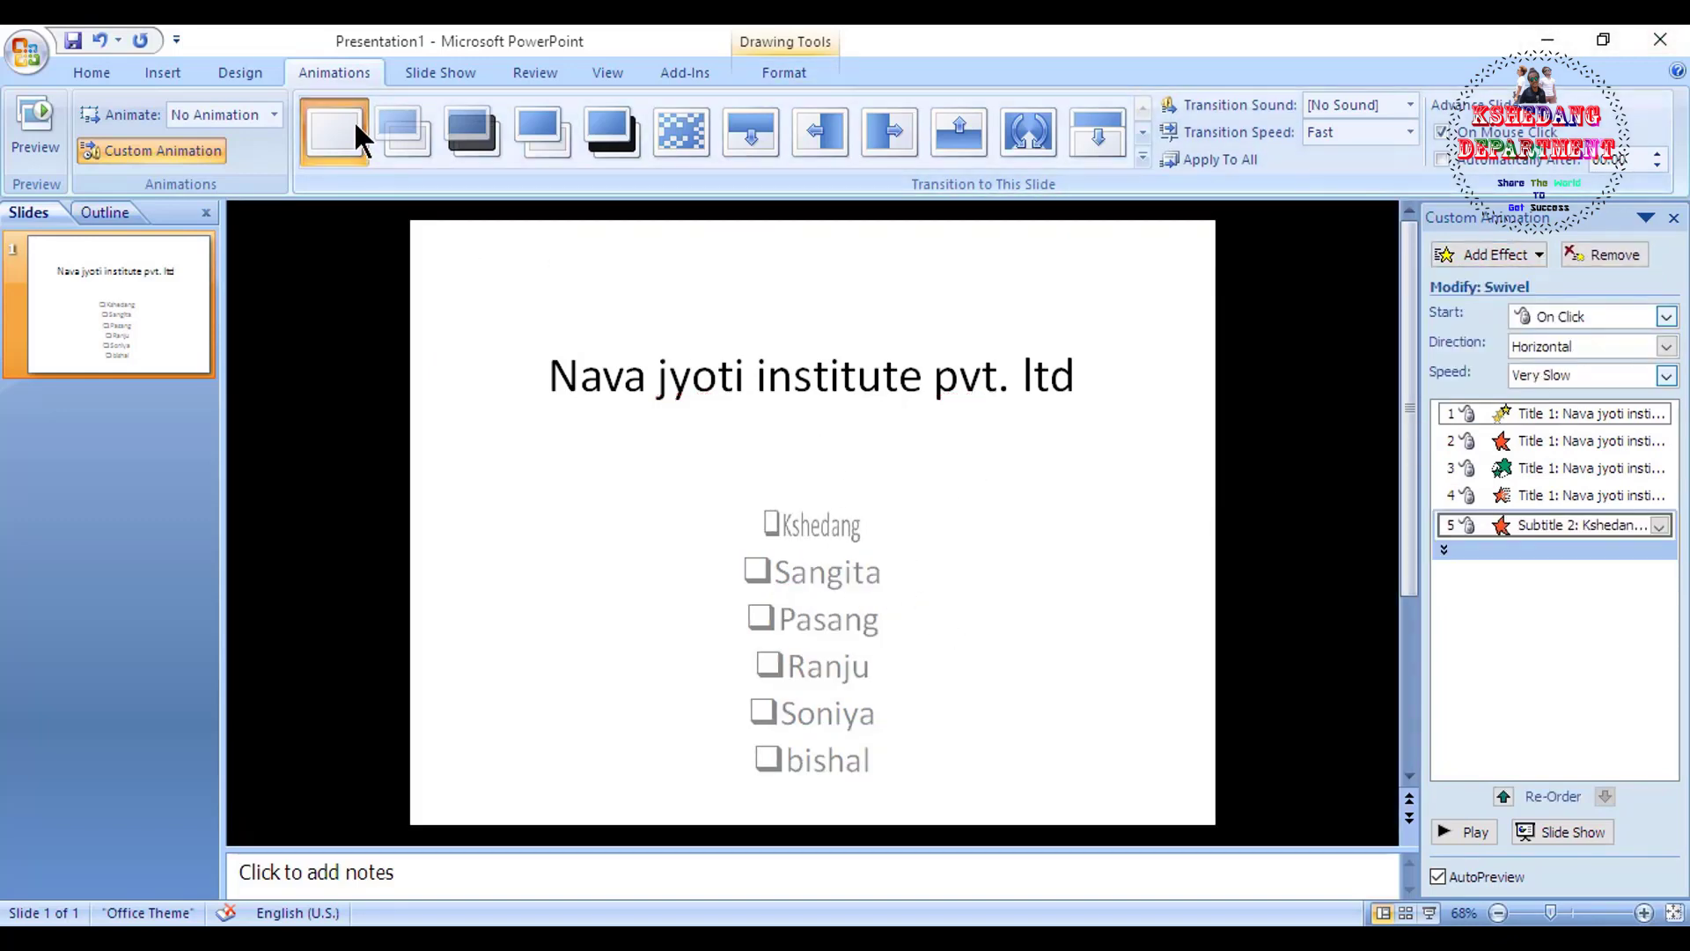
- Apply the Flow theme and a Checkerboard transition at Slow speed
click(269, 74)
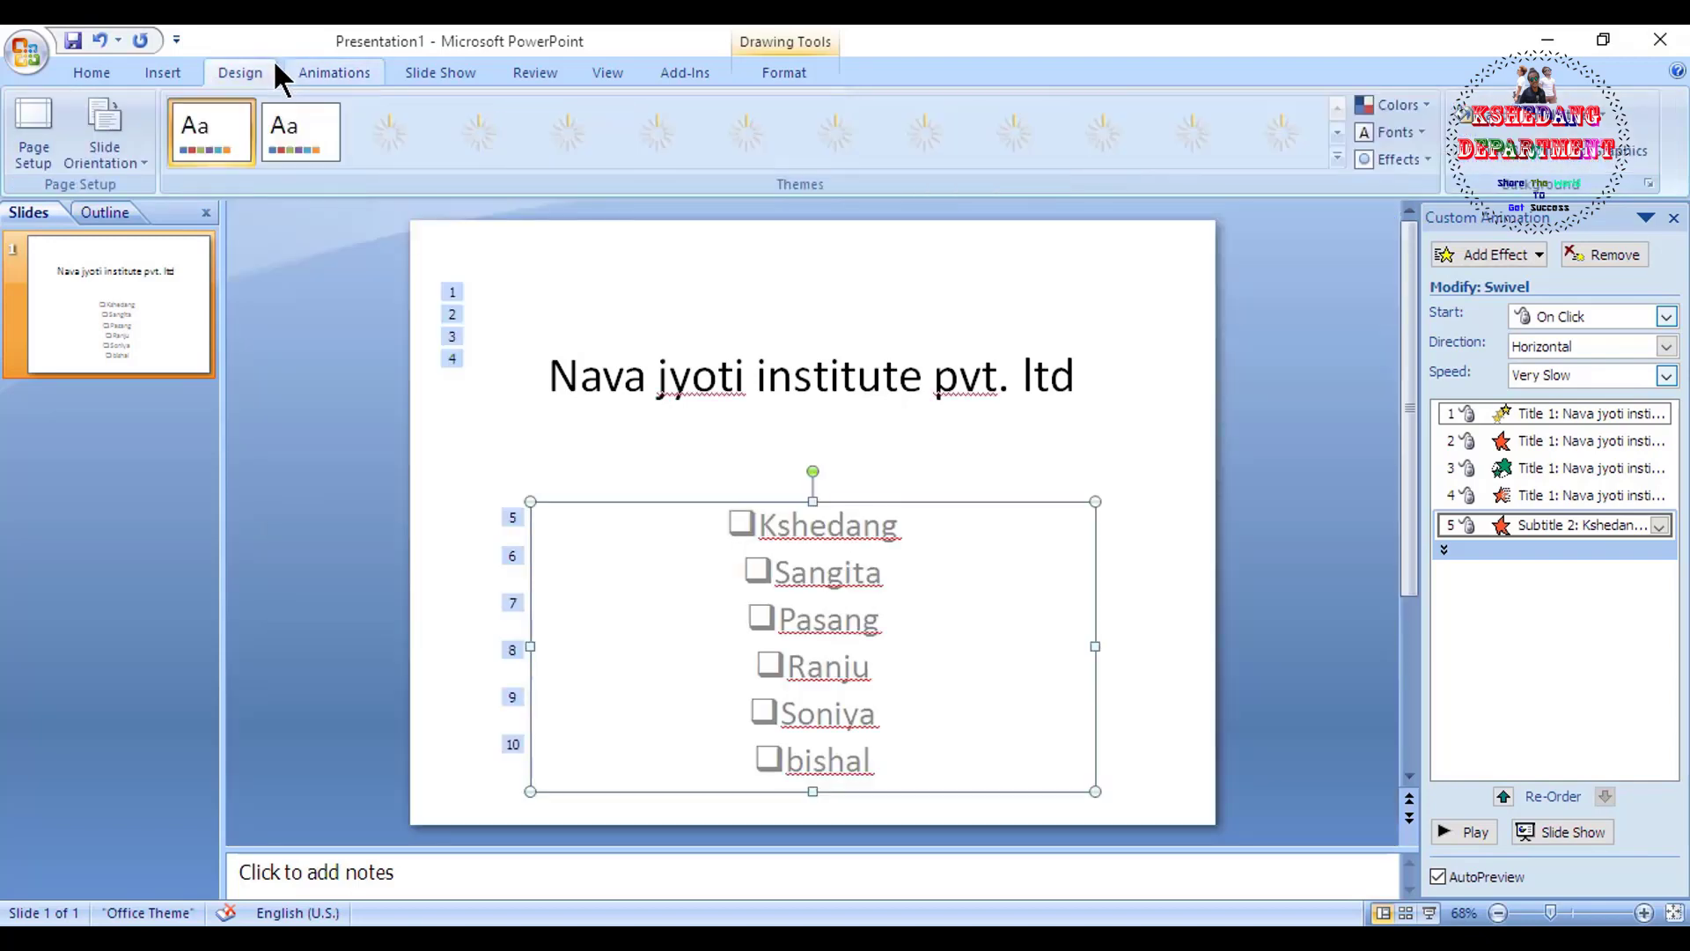
click(823, 128)
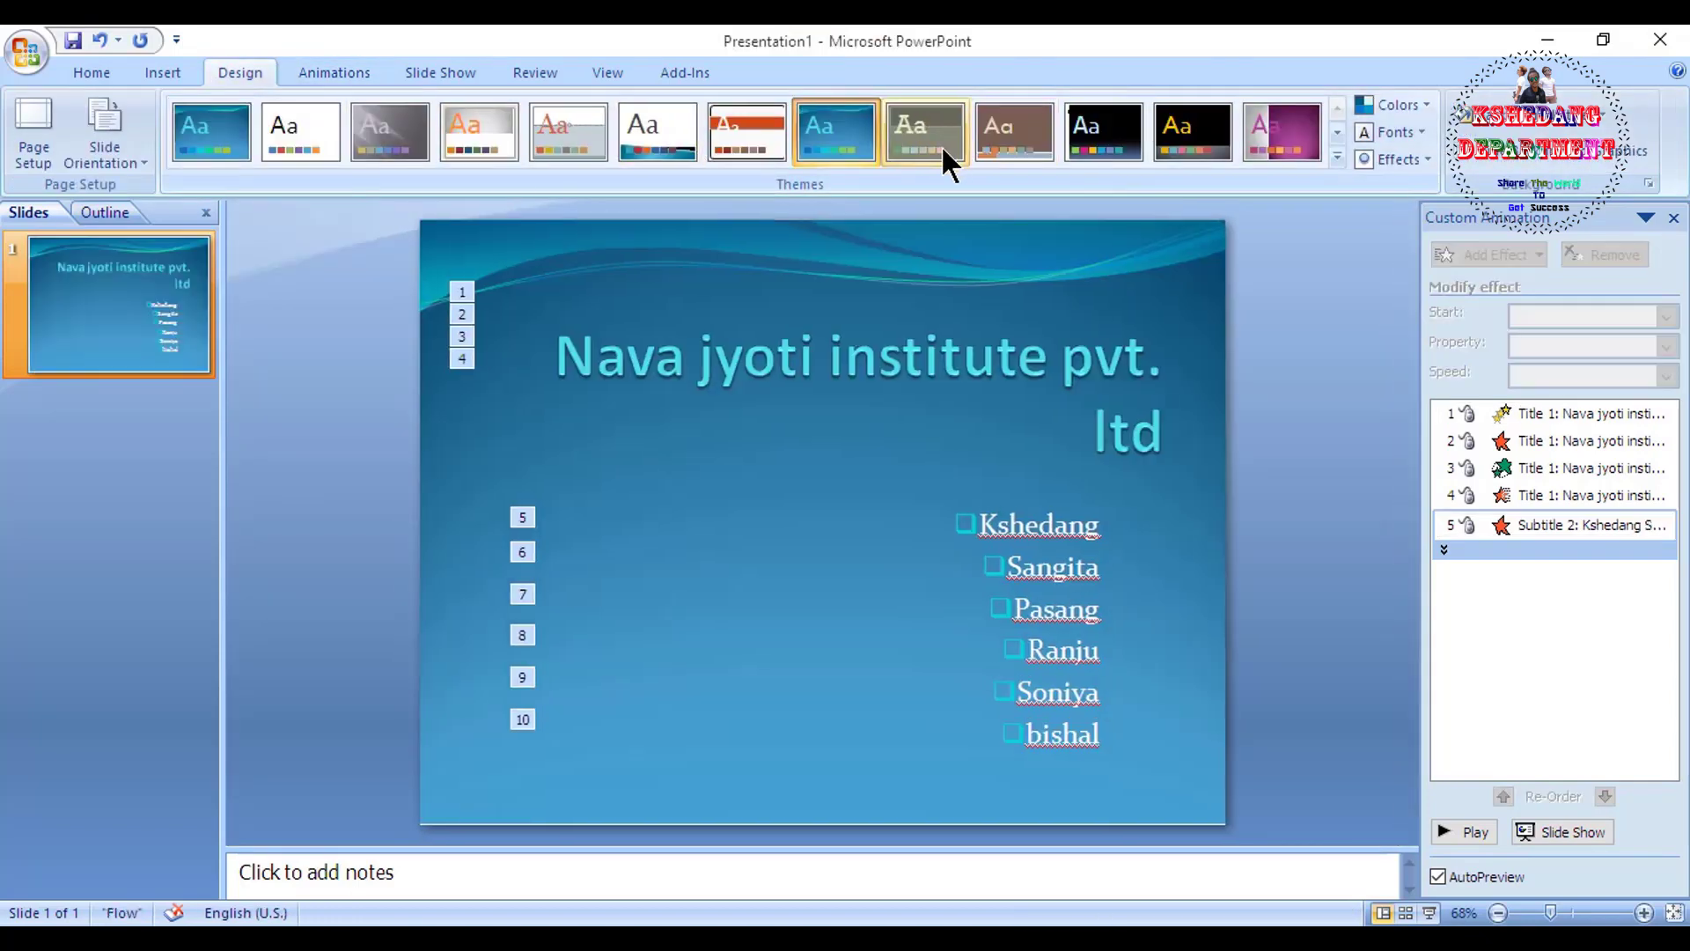
click(337, 72)
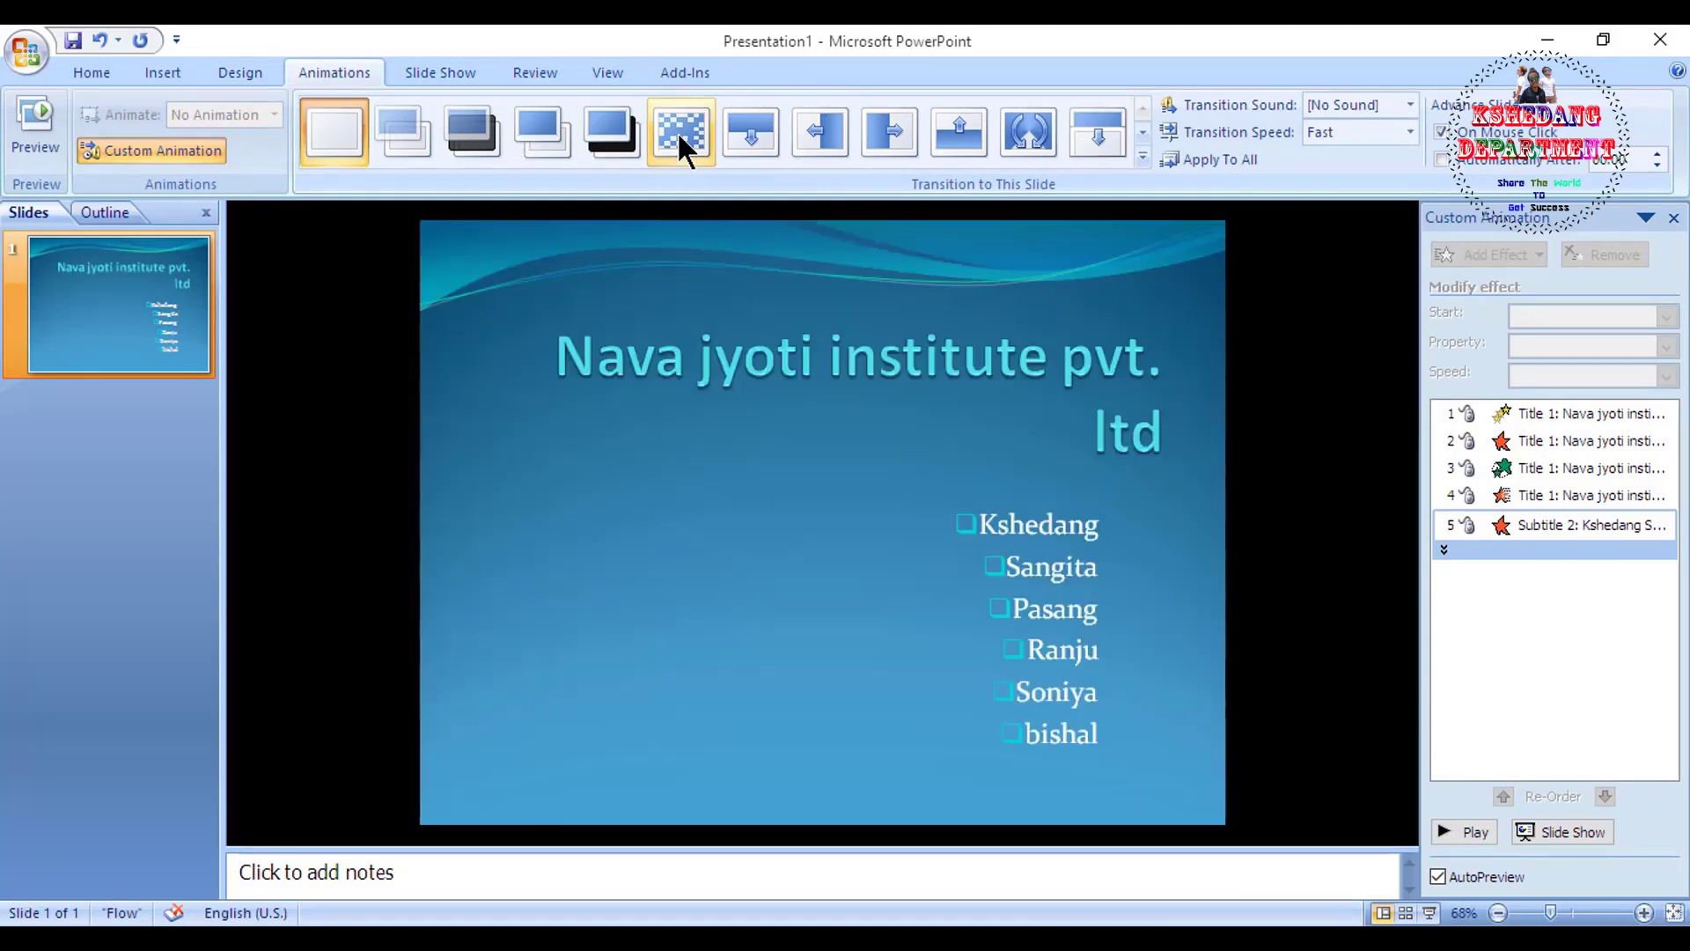
click(678, 131)
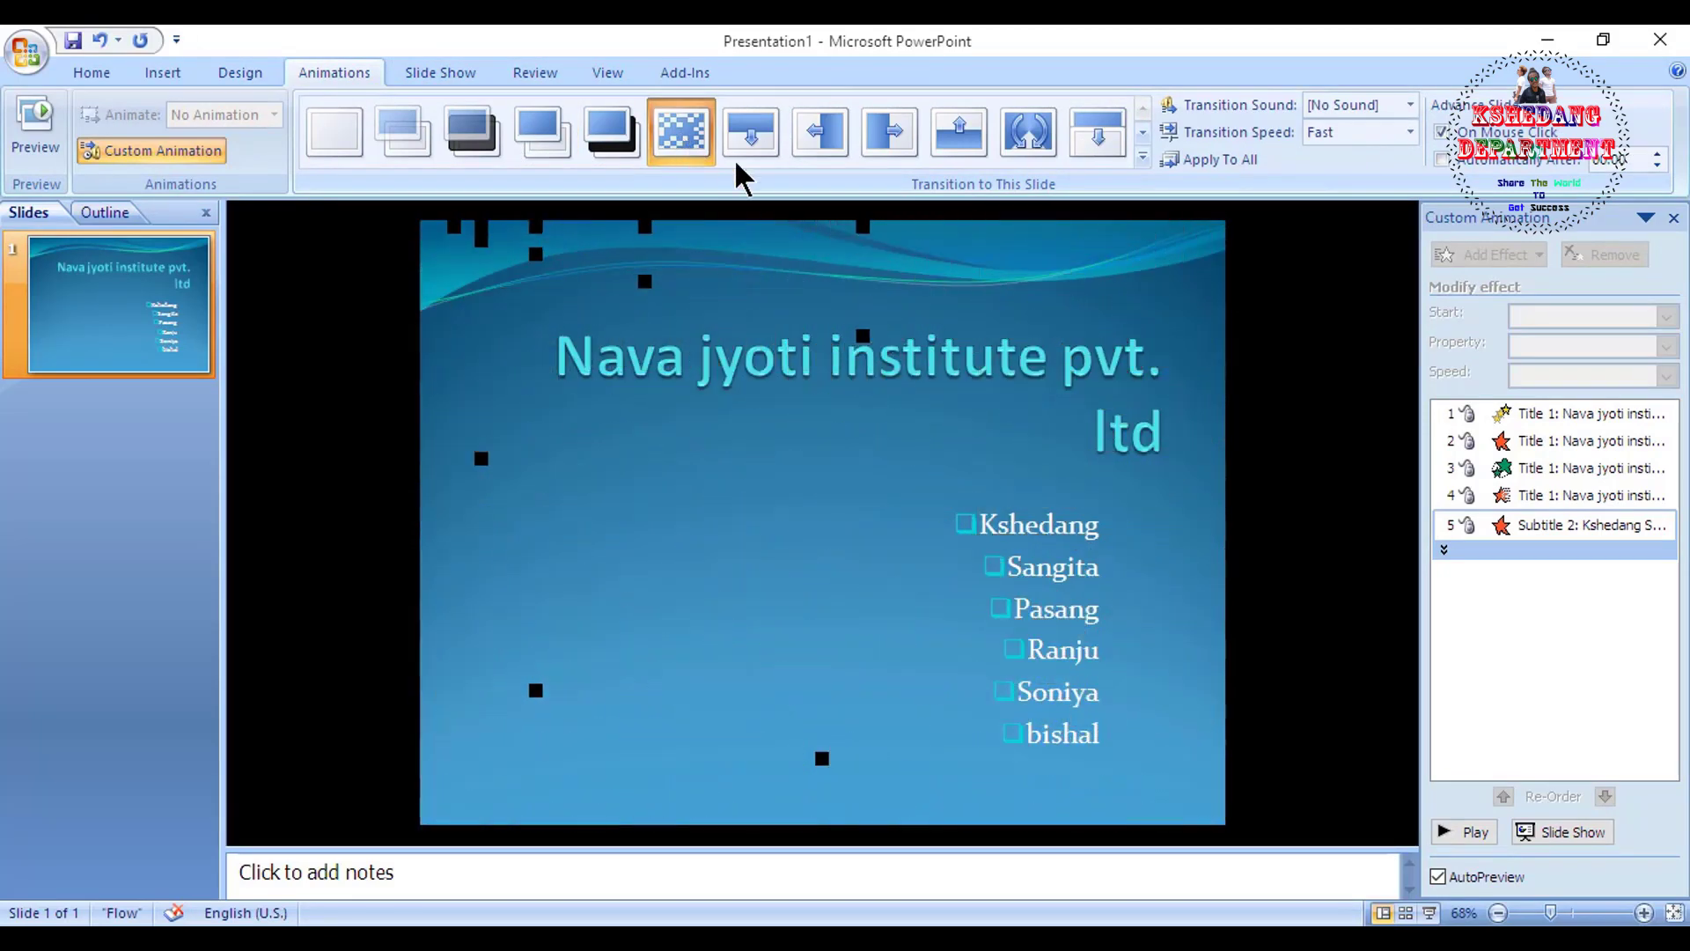
click(1409, 132)
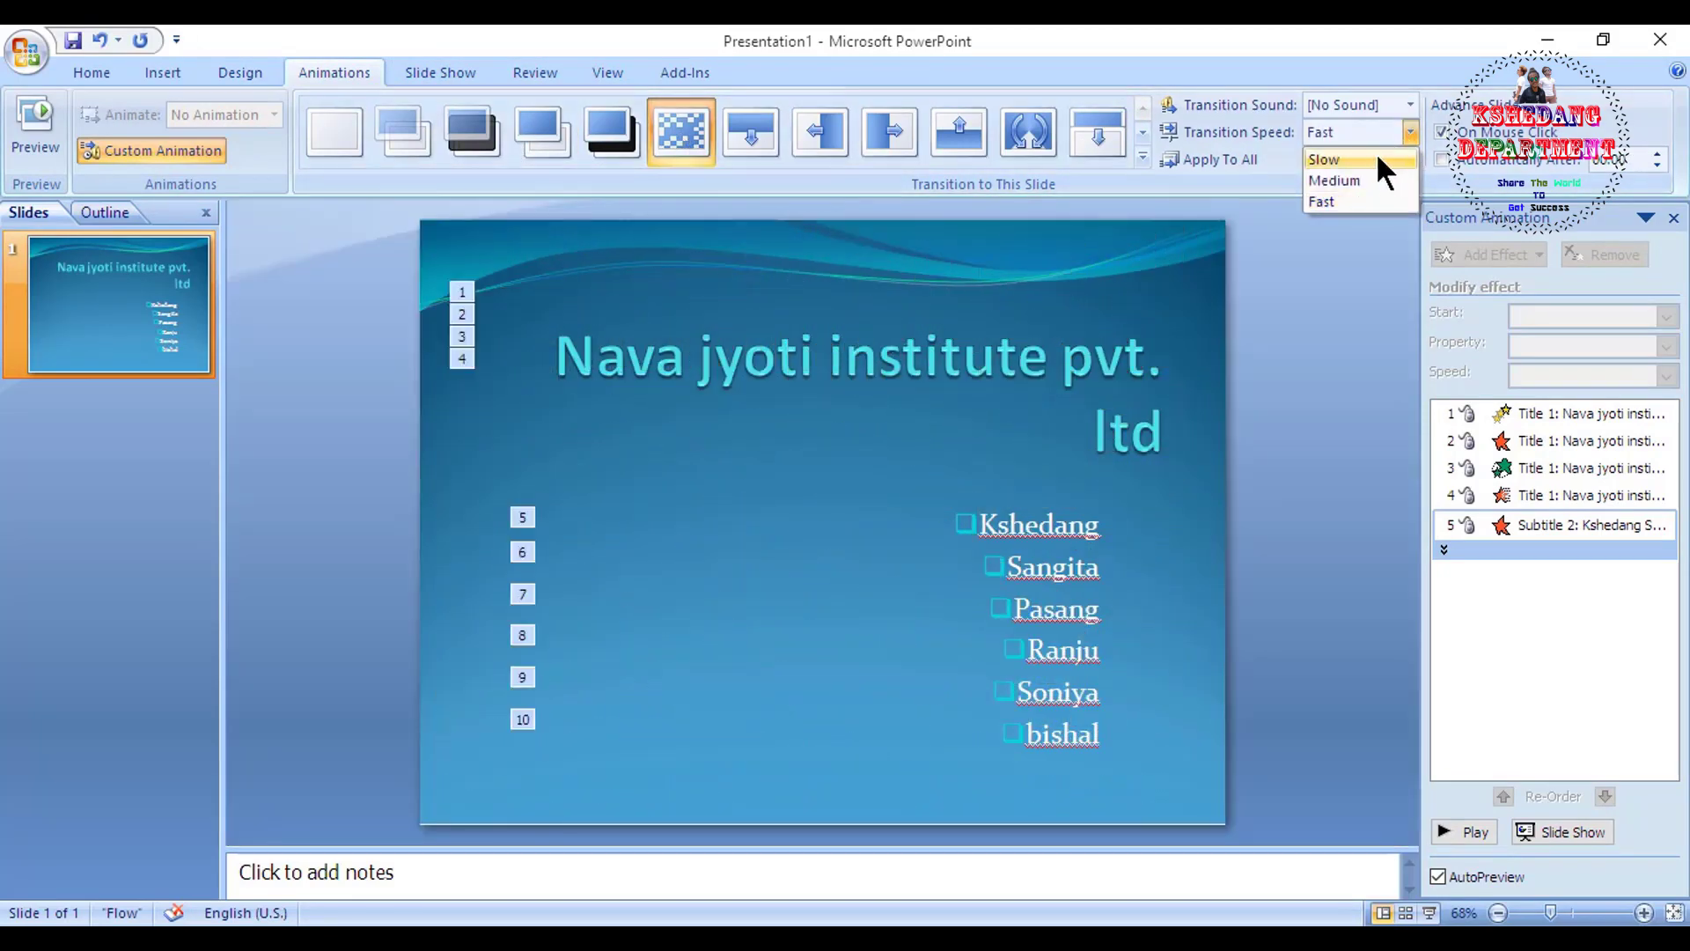
click(1379, 158)
- Review the title animations and make the slide advance automatically instead of on mouse click
click(1549, 440)
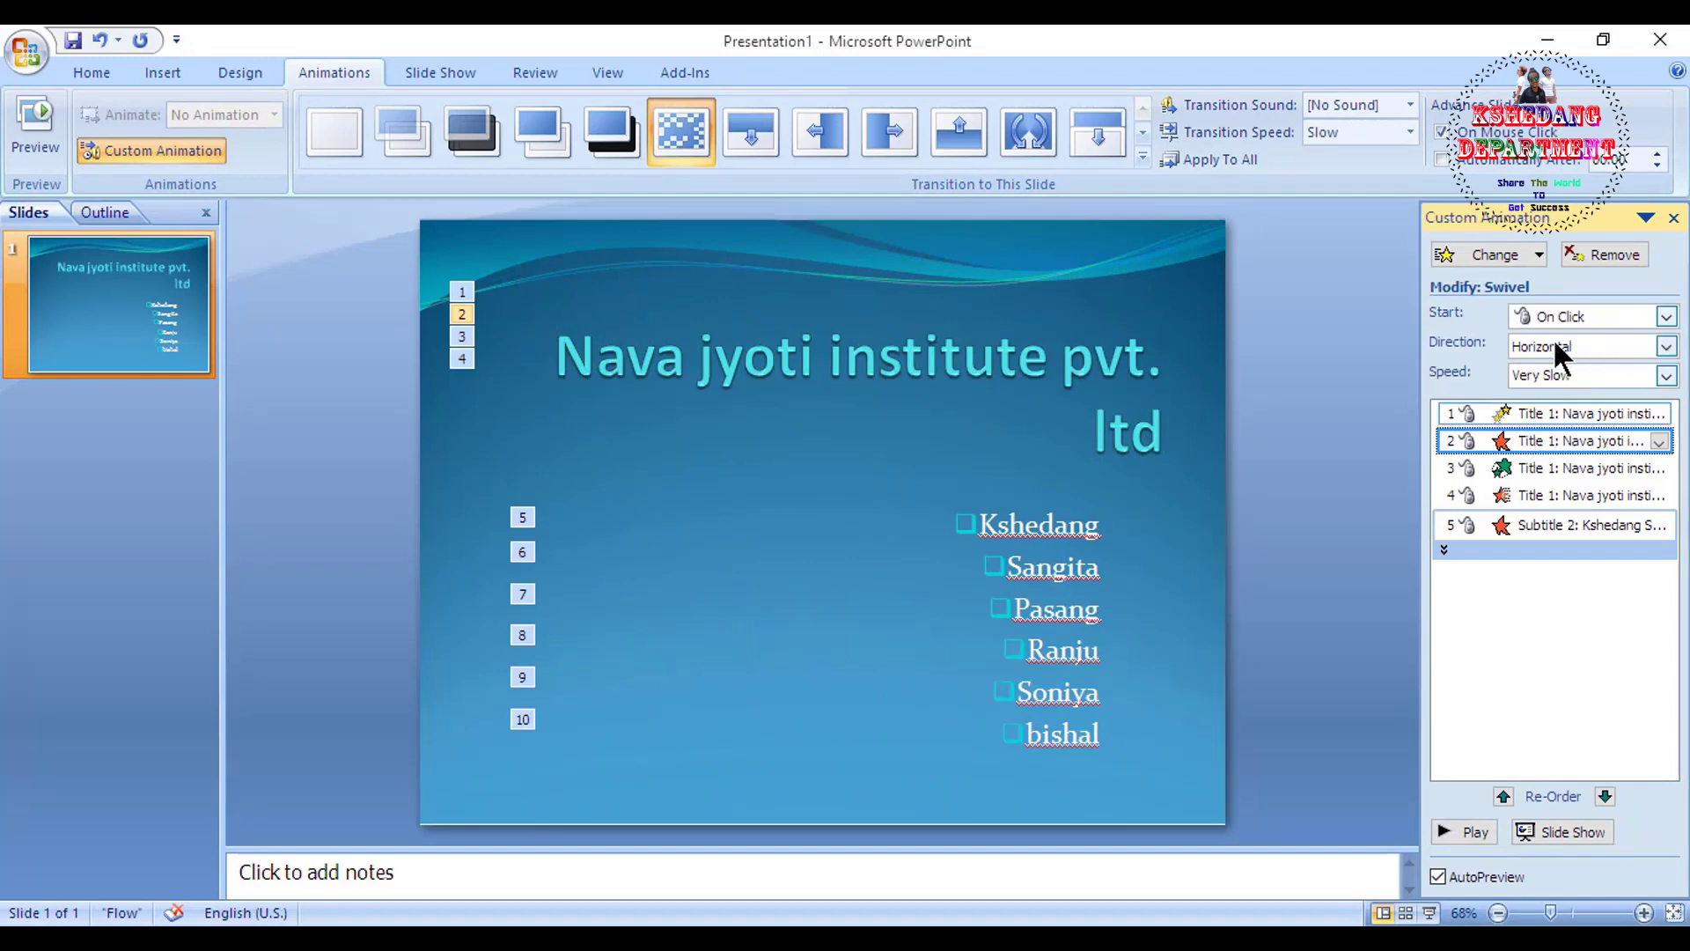
click(1540, 467)
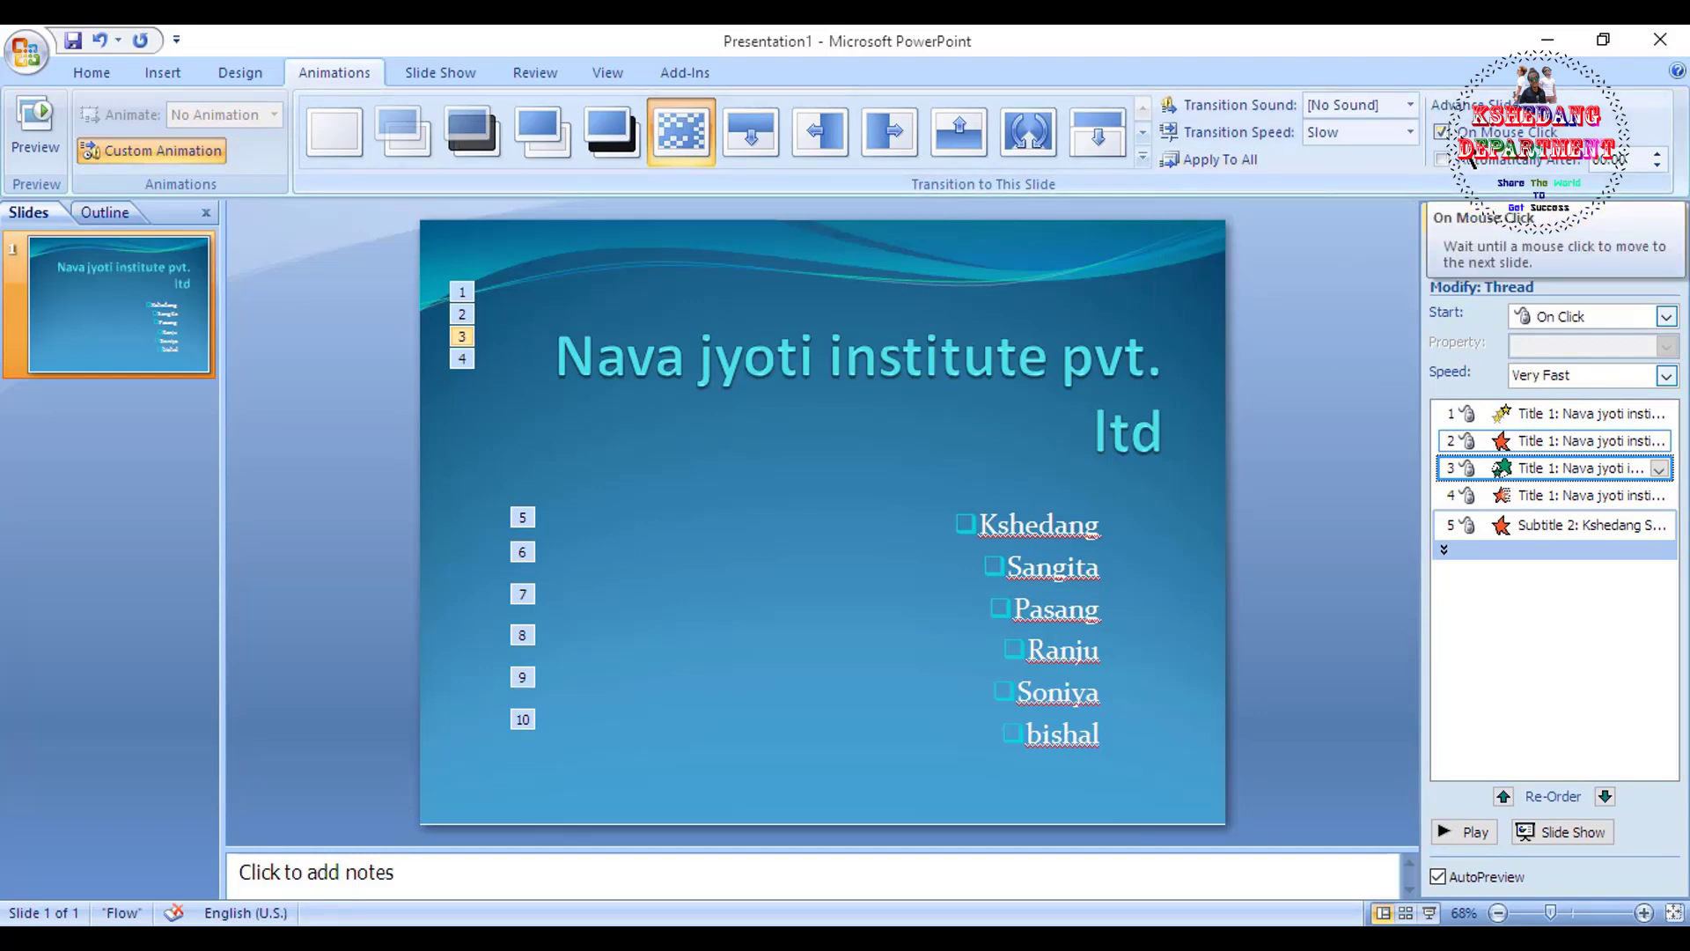
click(1440, 131)
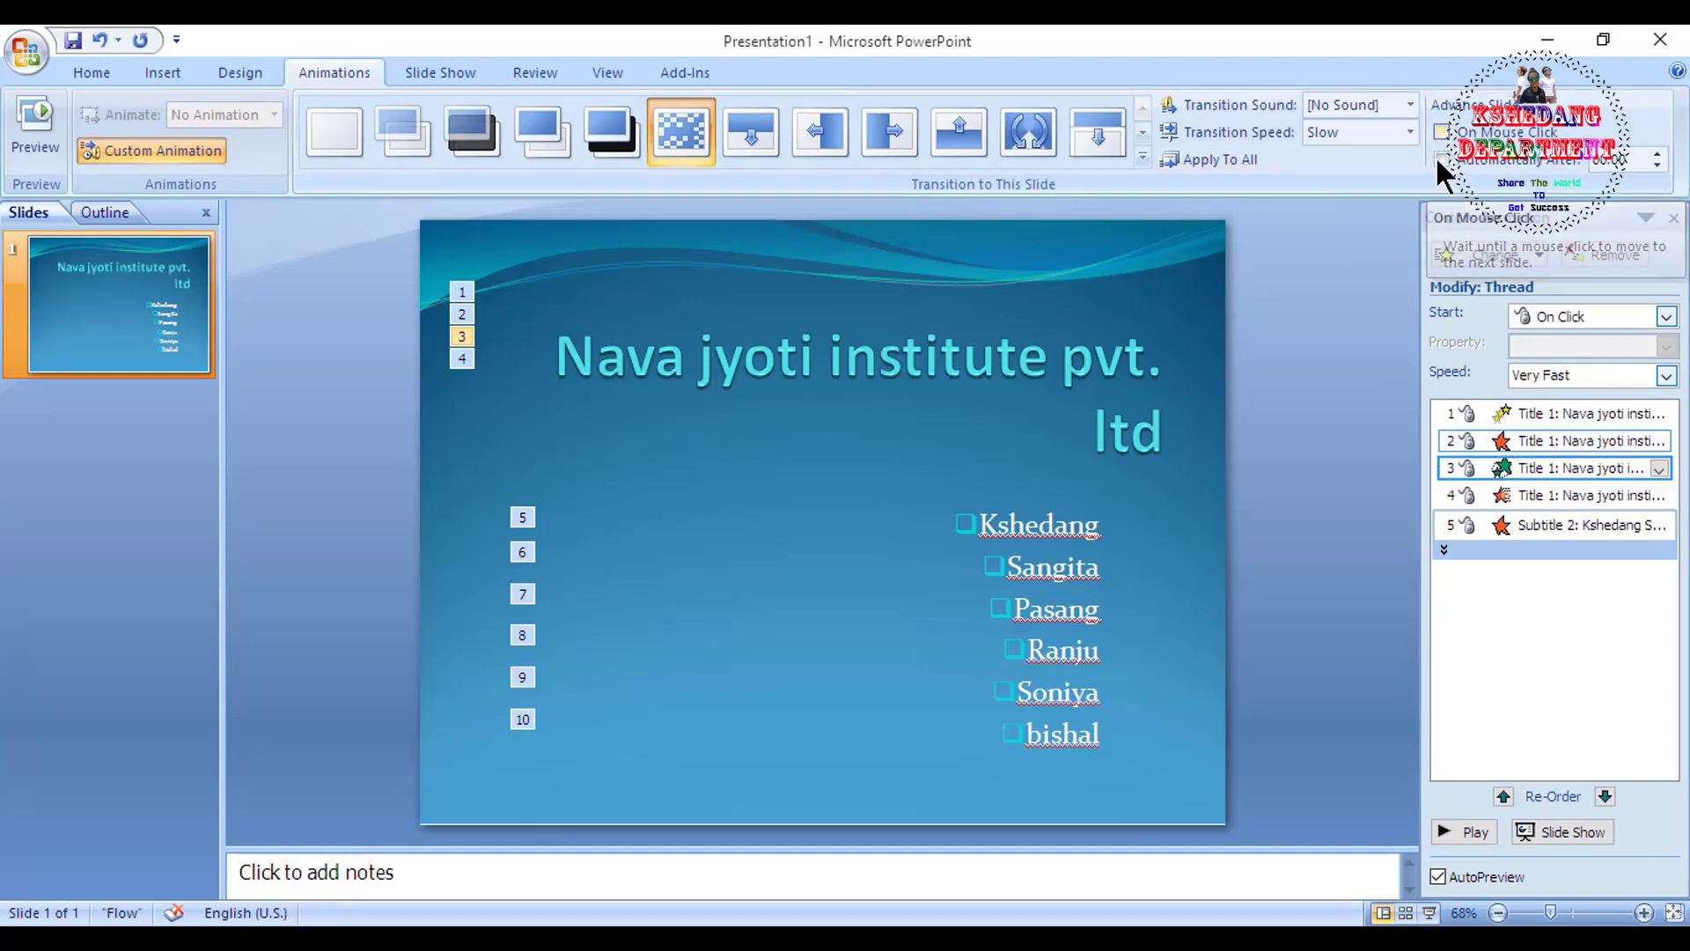
click(1440, 160)
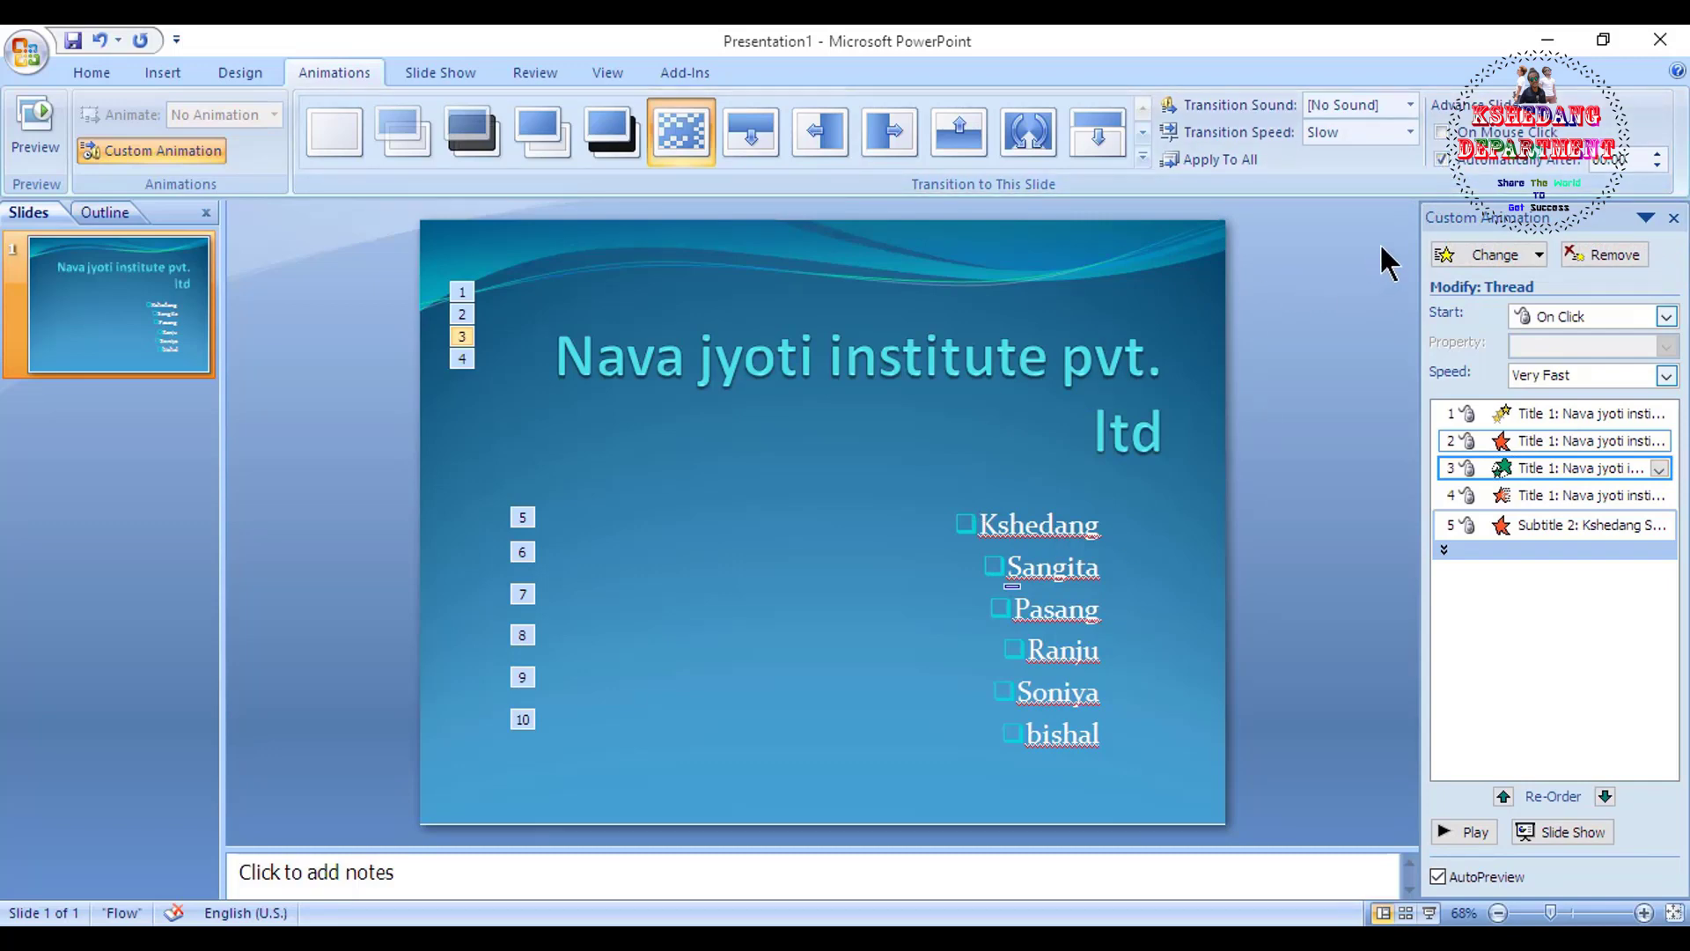
click(1175, 157)
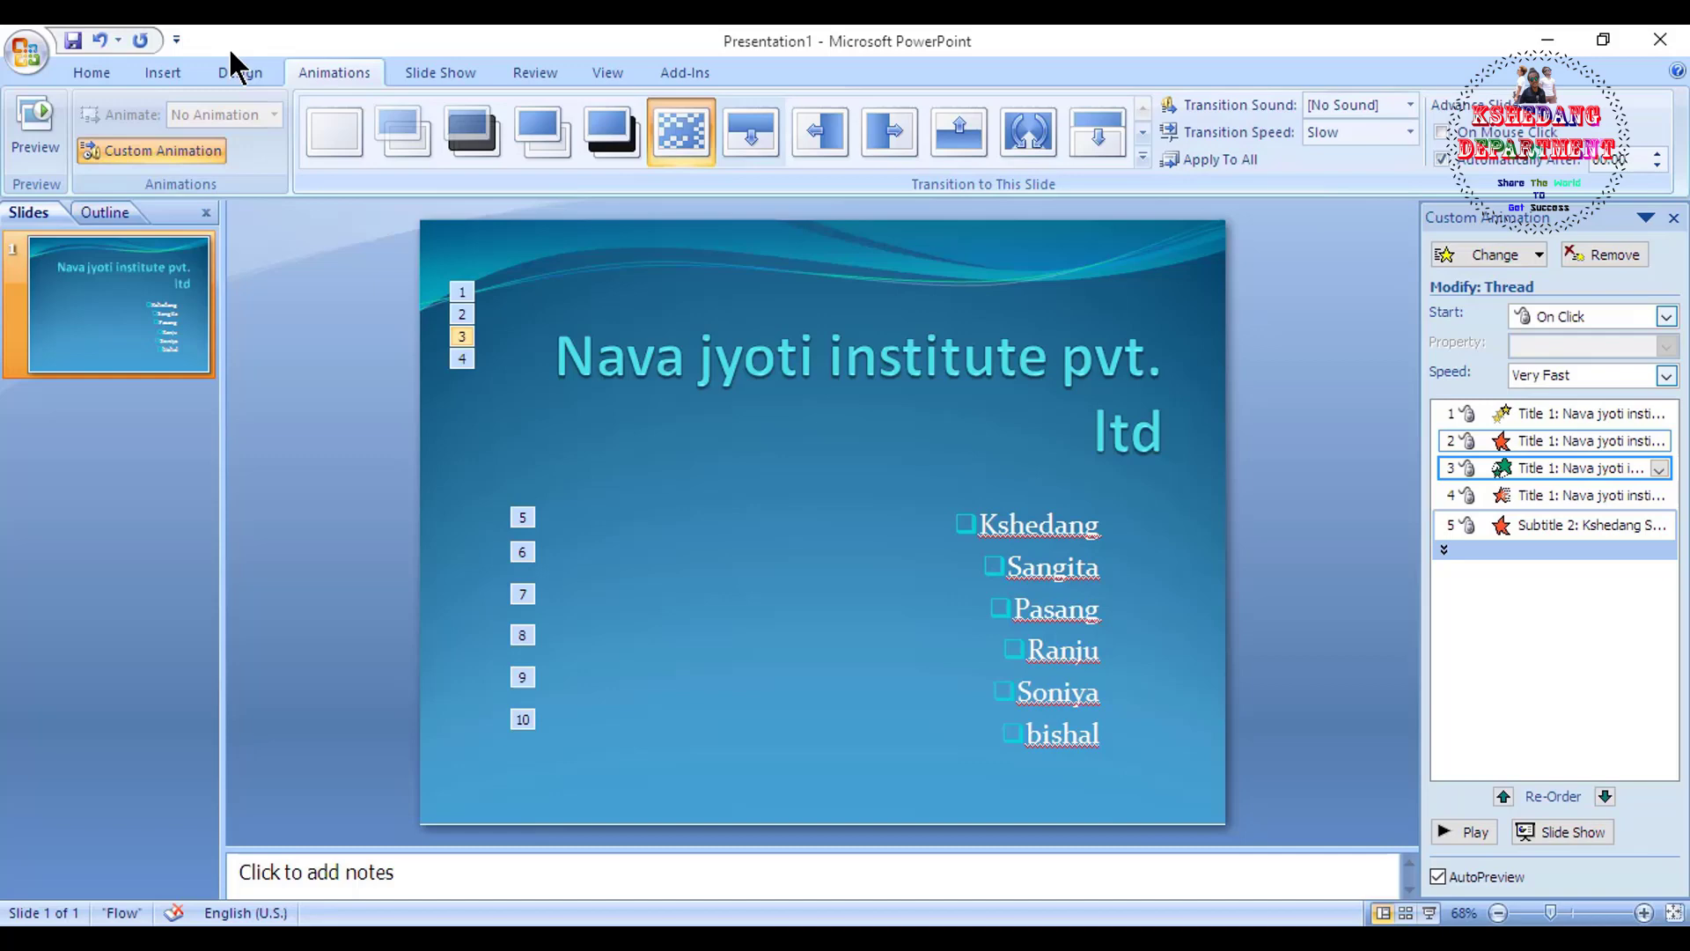
click(29, 44)
- Save the presentation on the Desktop as 'Nava jyoti institute pvt'
click(81, 215)
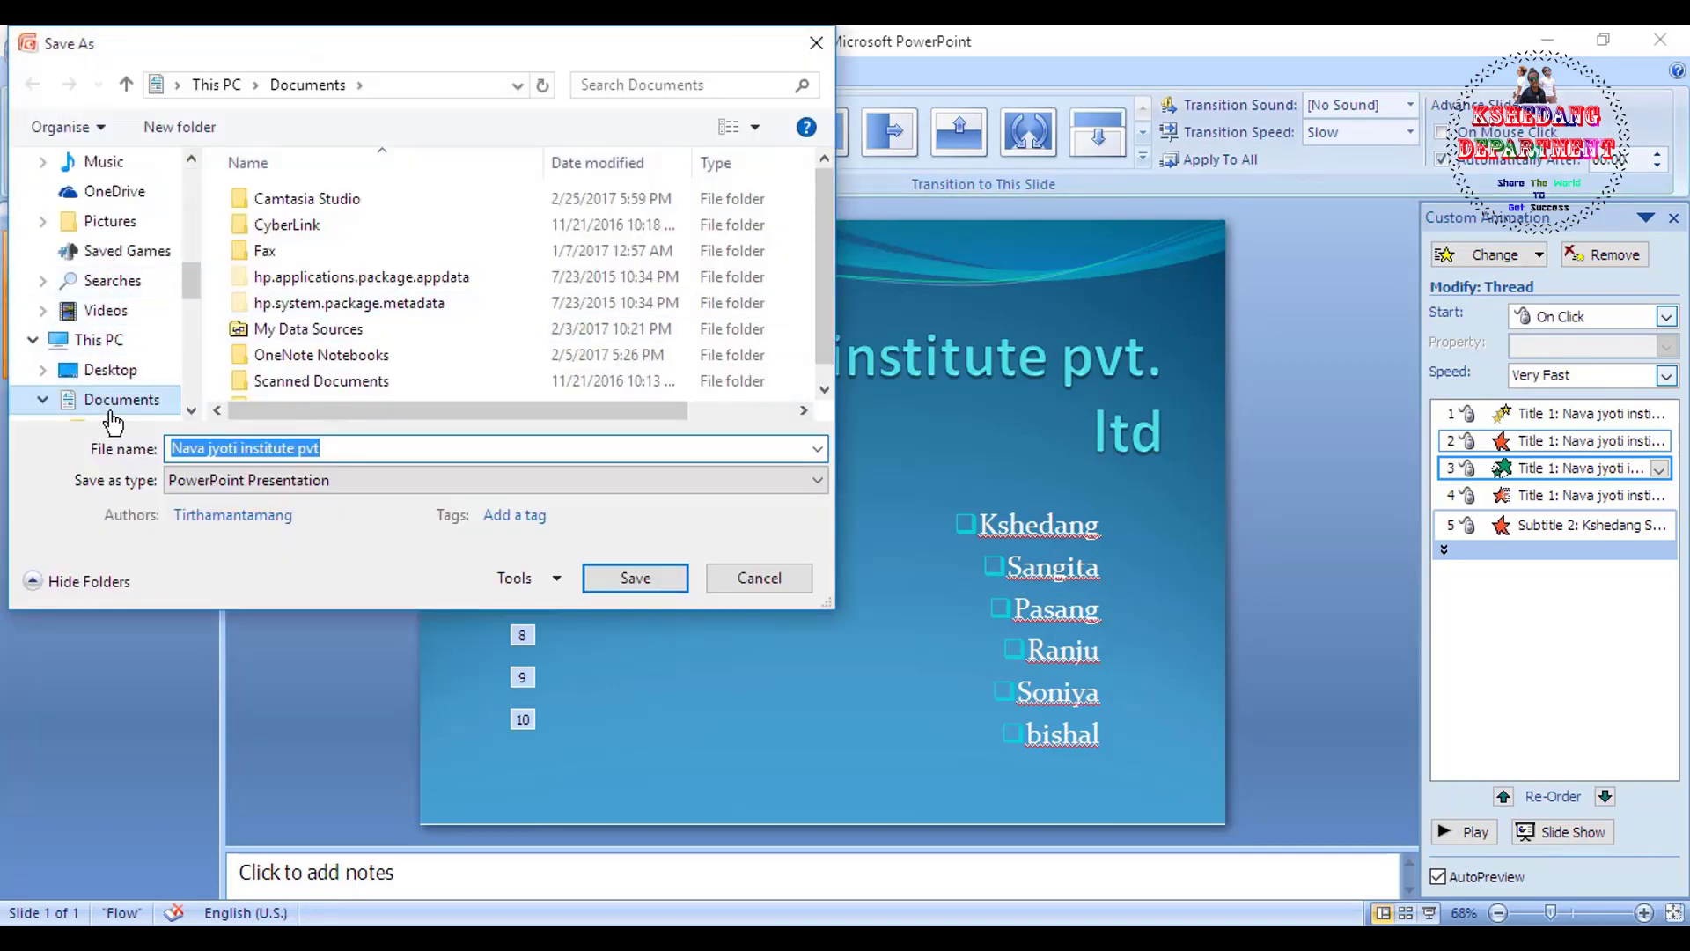
click(132, 370)
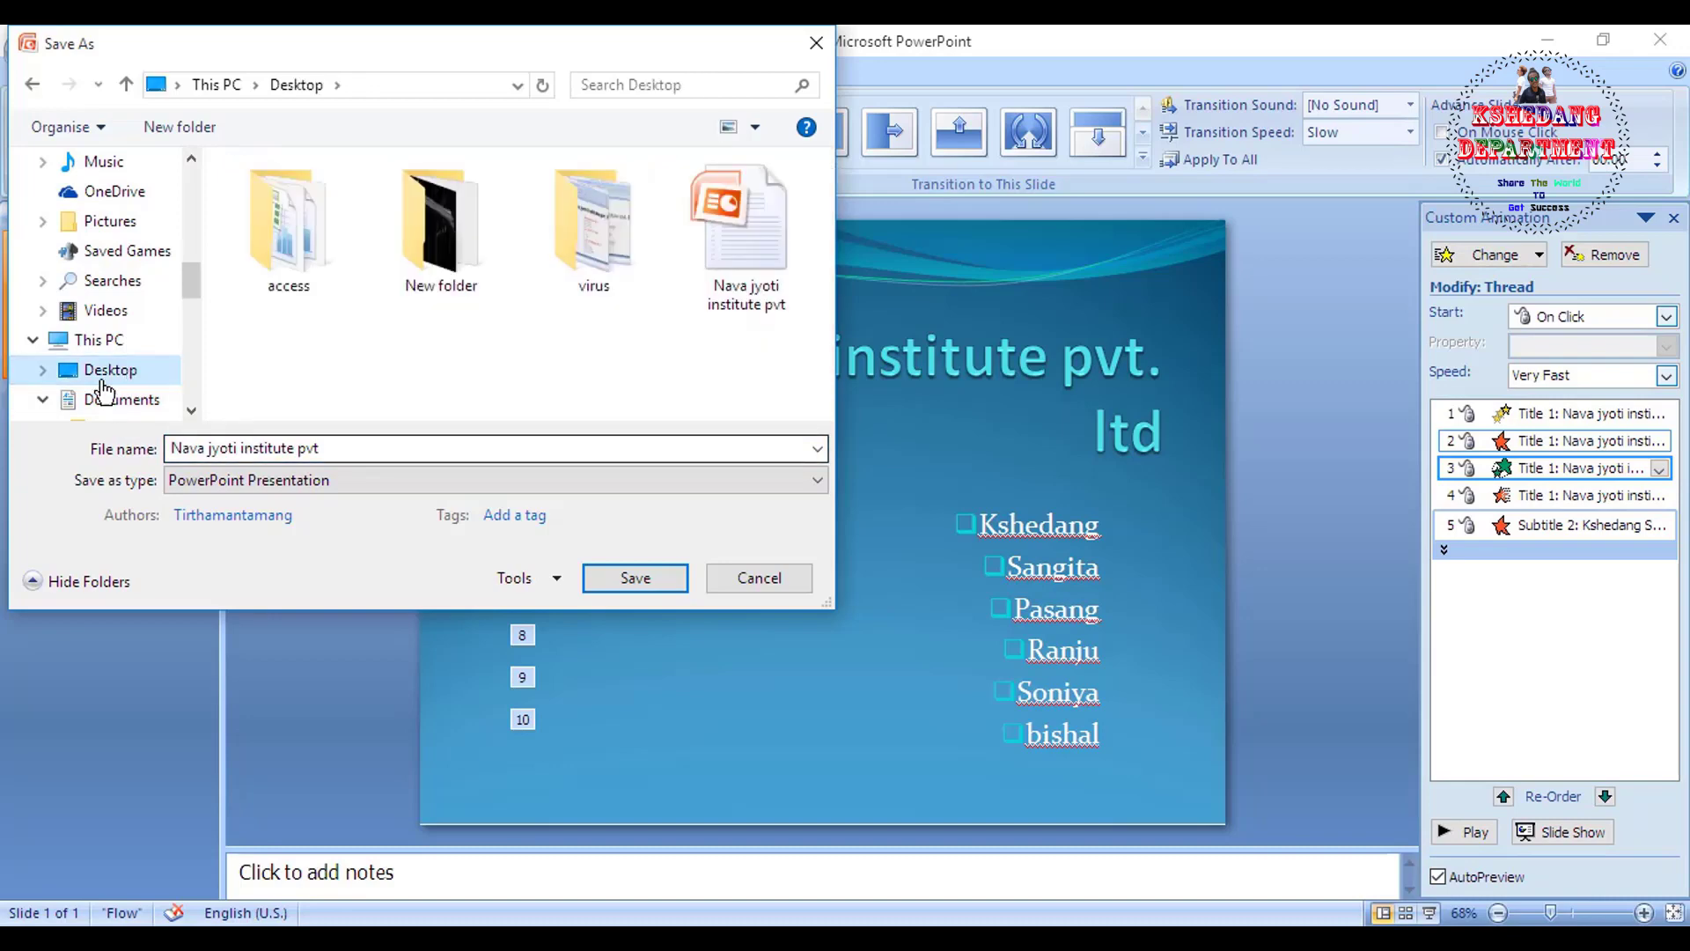
click(616, 579)
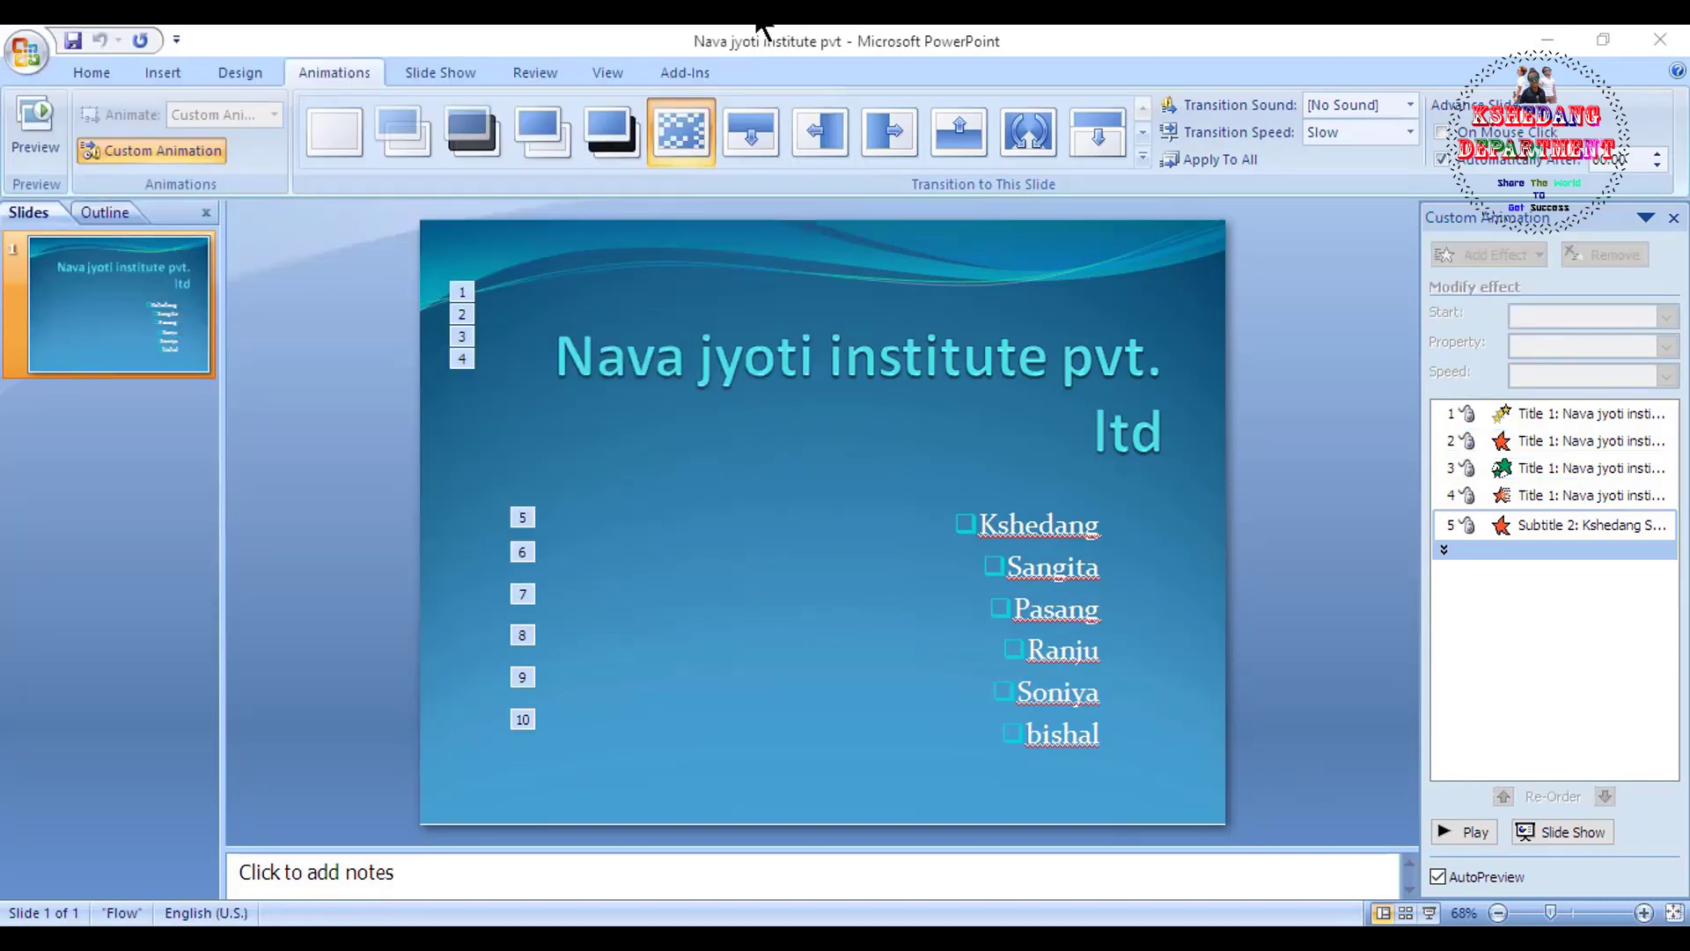
click(24, 53)
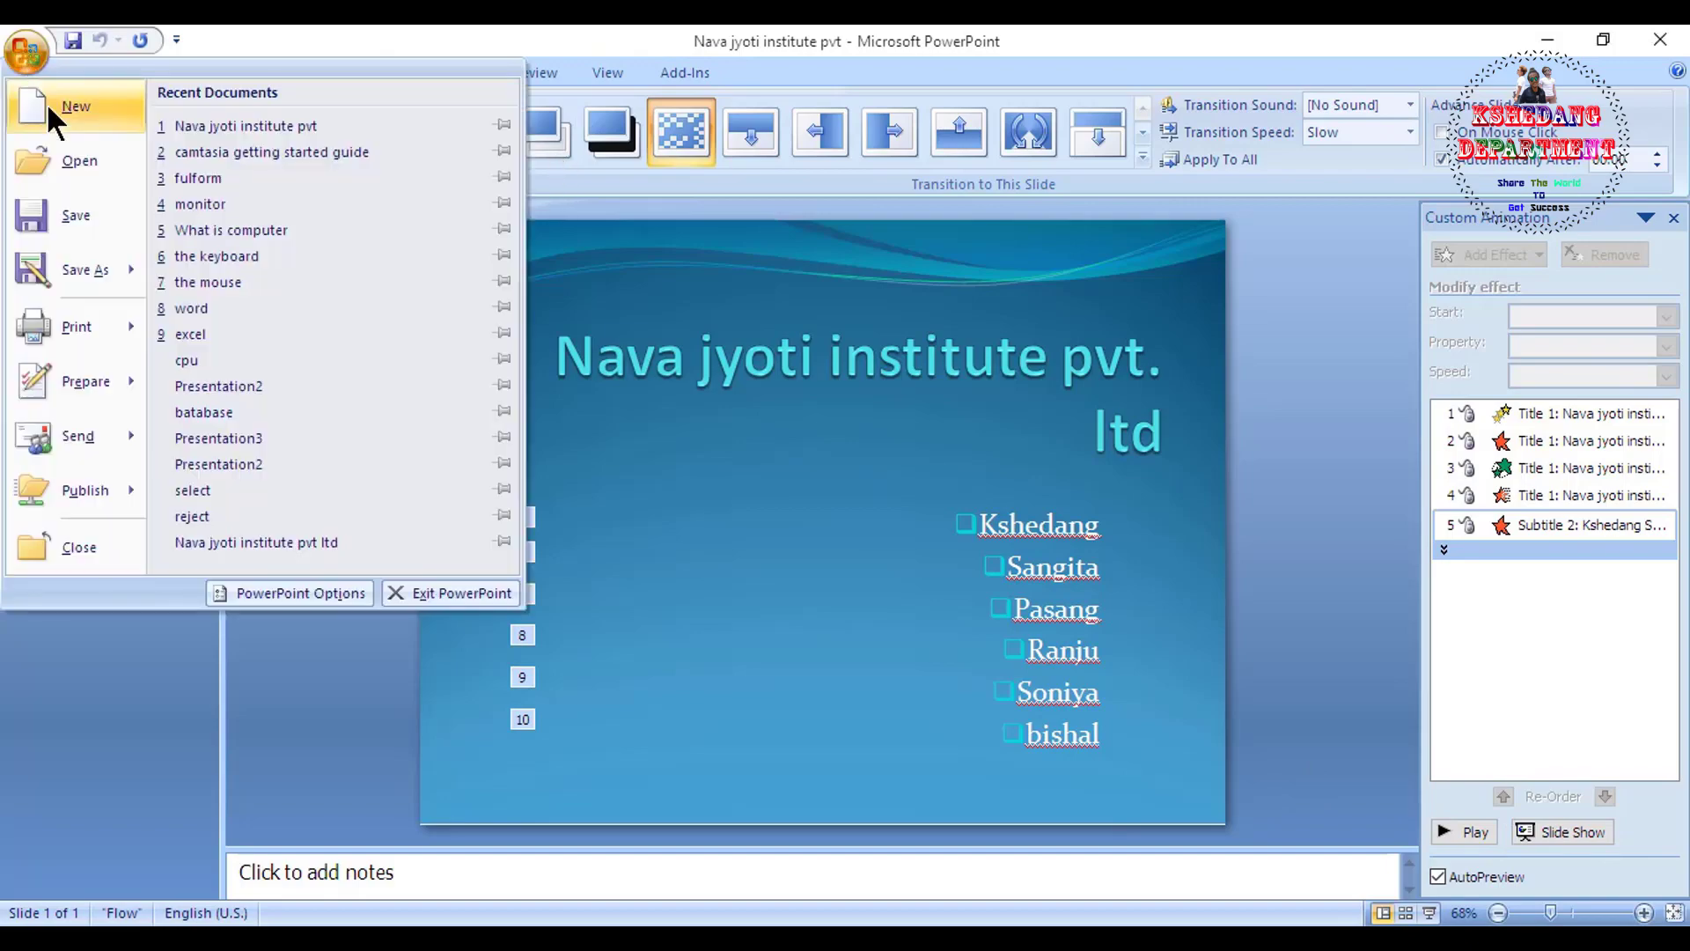
- Create a blank presentation, delete the subtitle placeholder and title the slide 'select'
click(46, 104)
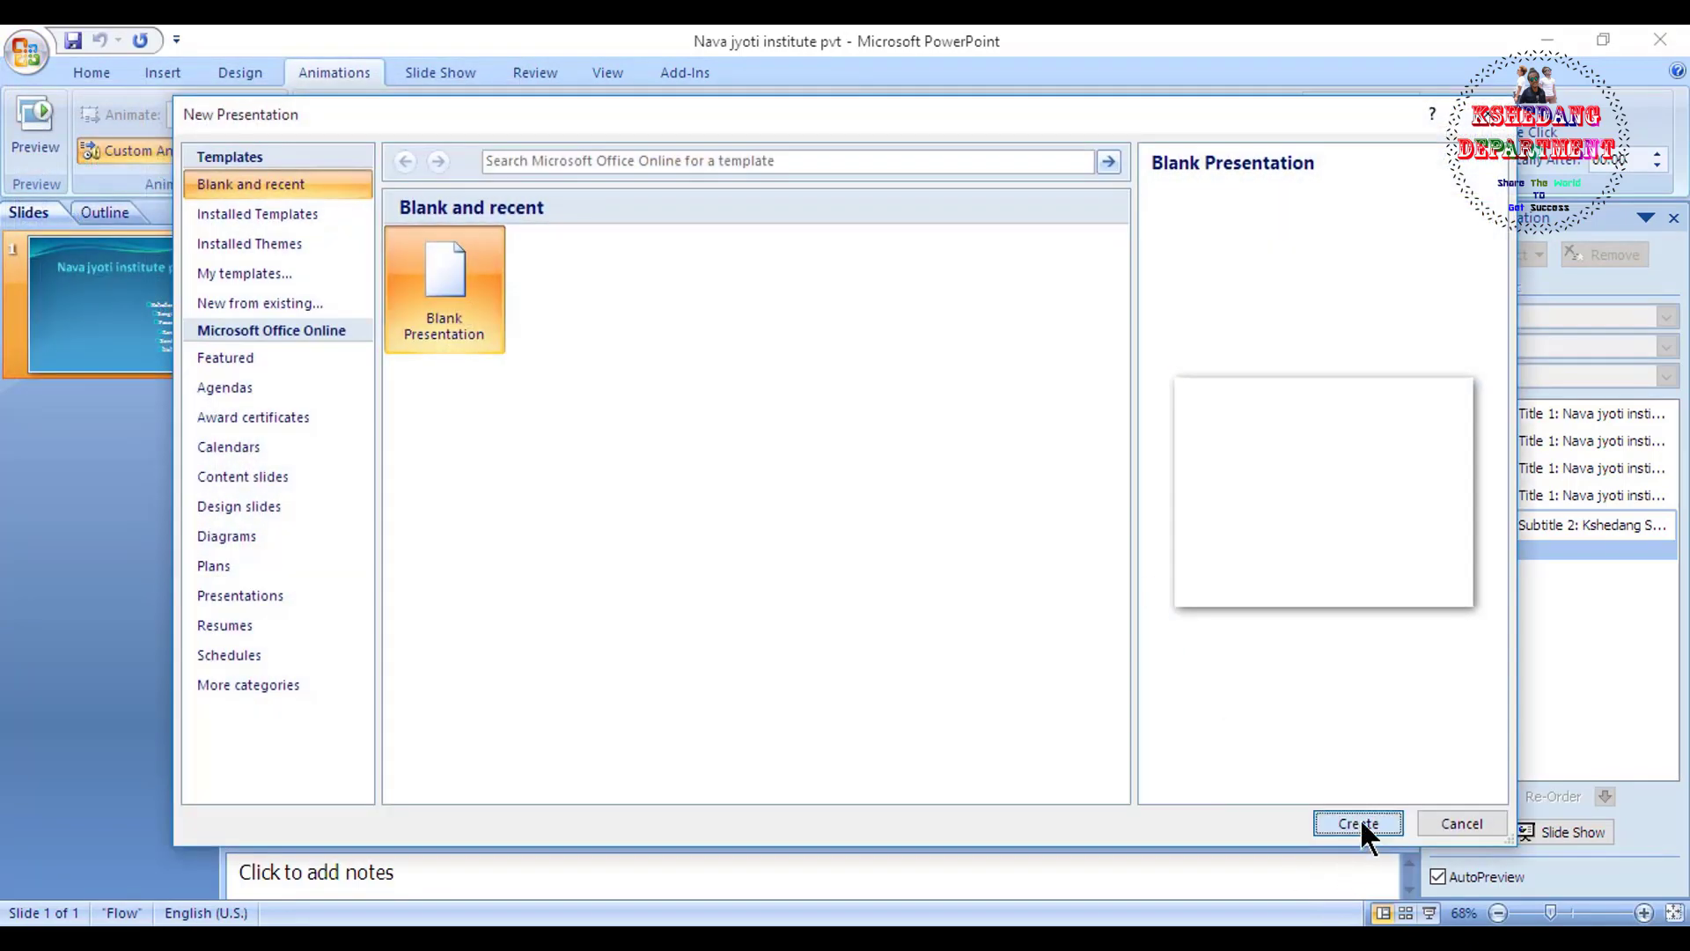
click(1358, 819)
click(781, 602)
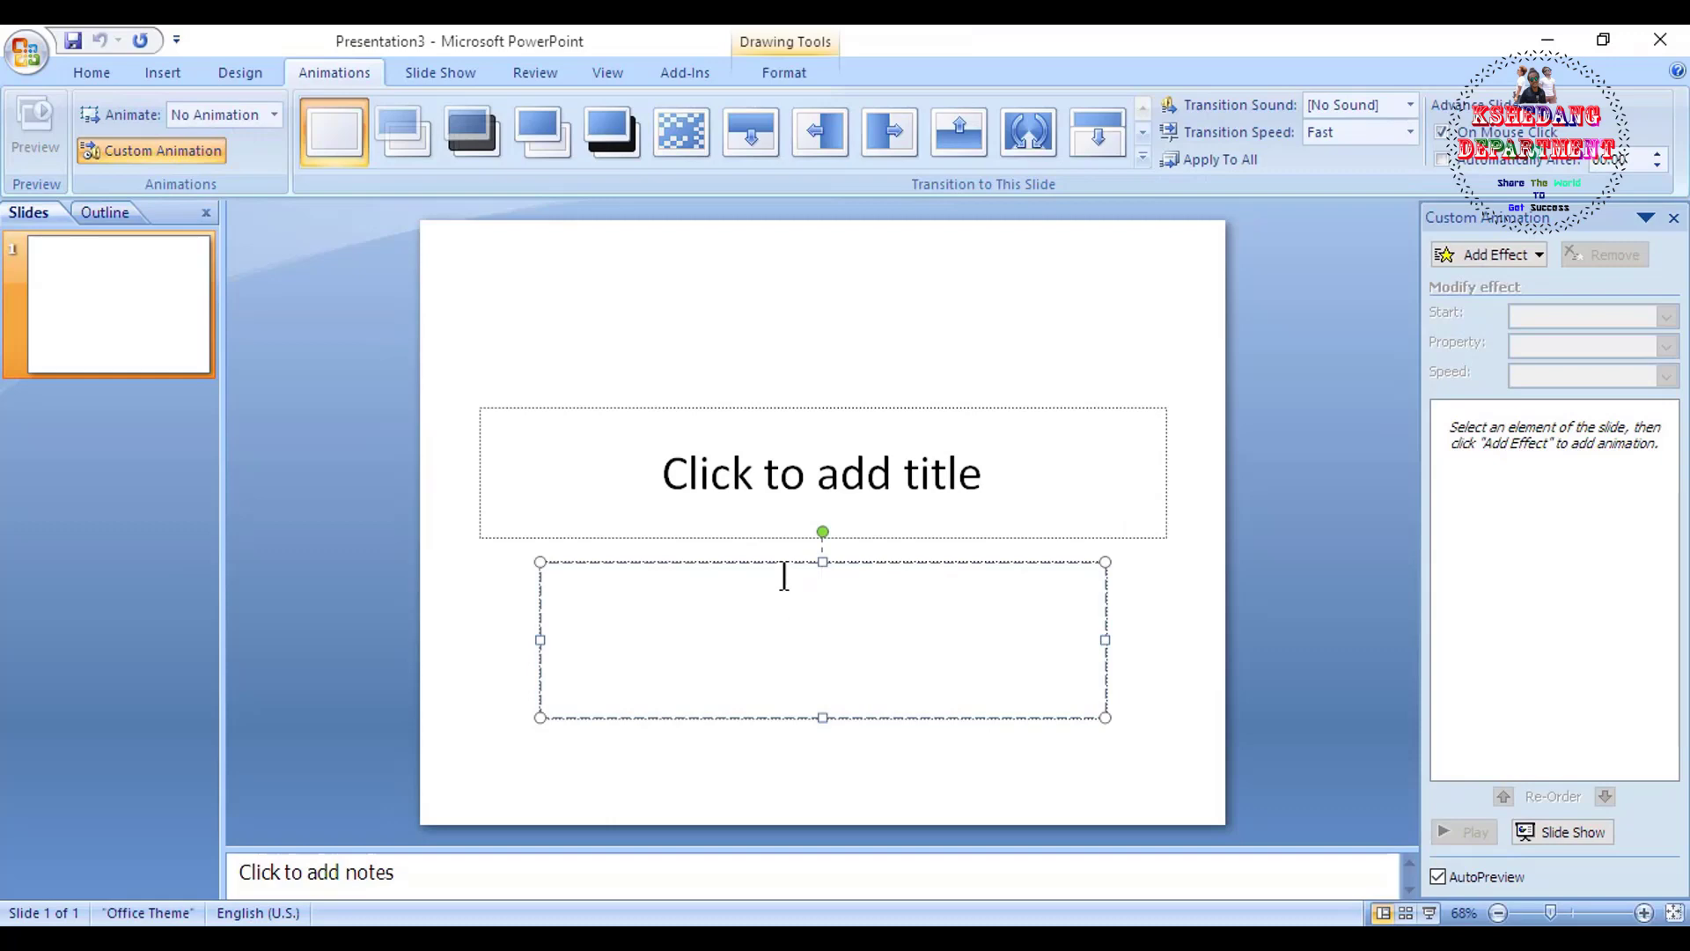
click(782, 564)
key(Delete)
click(800, 479)
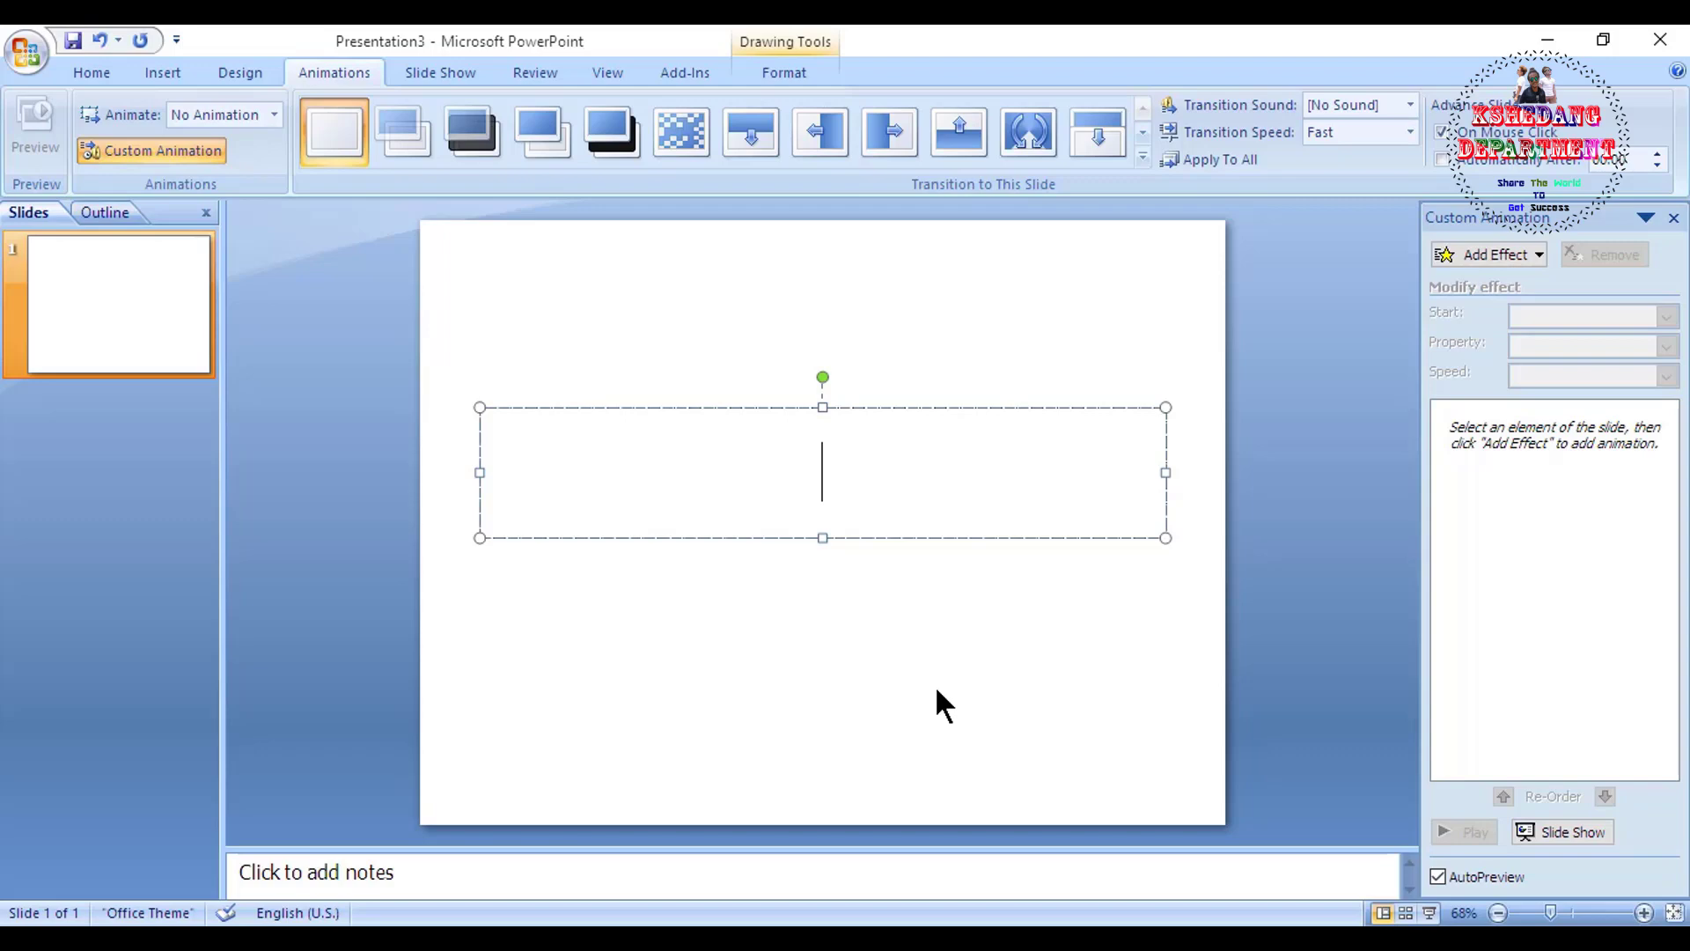
text(se)
text(lec)
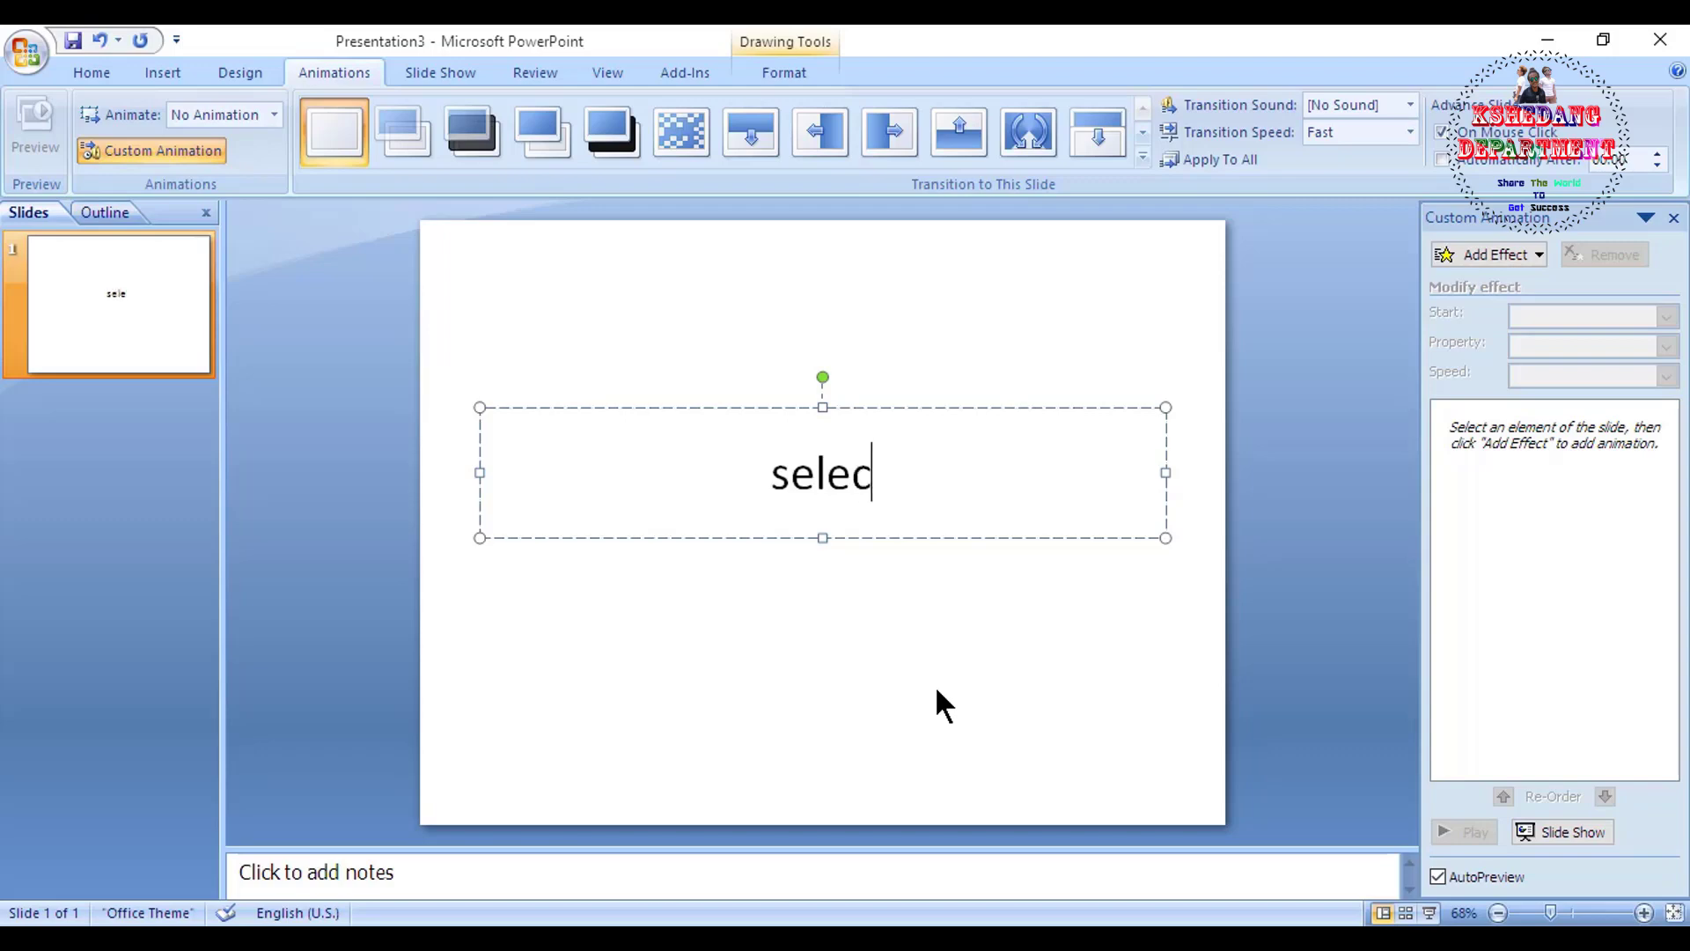
text(t)
double_click(892, 481)
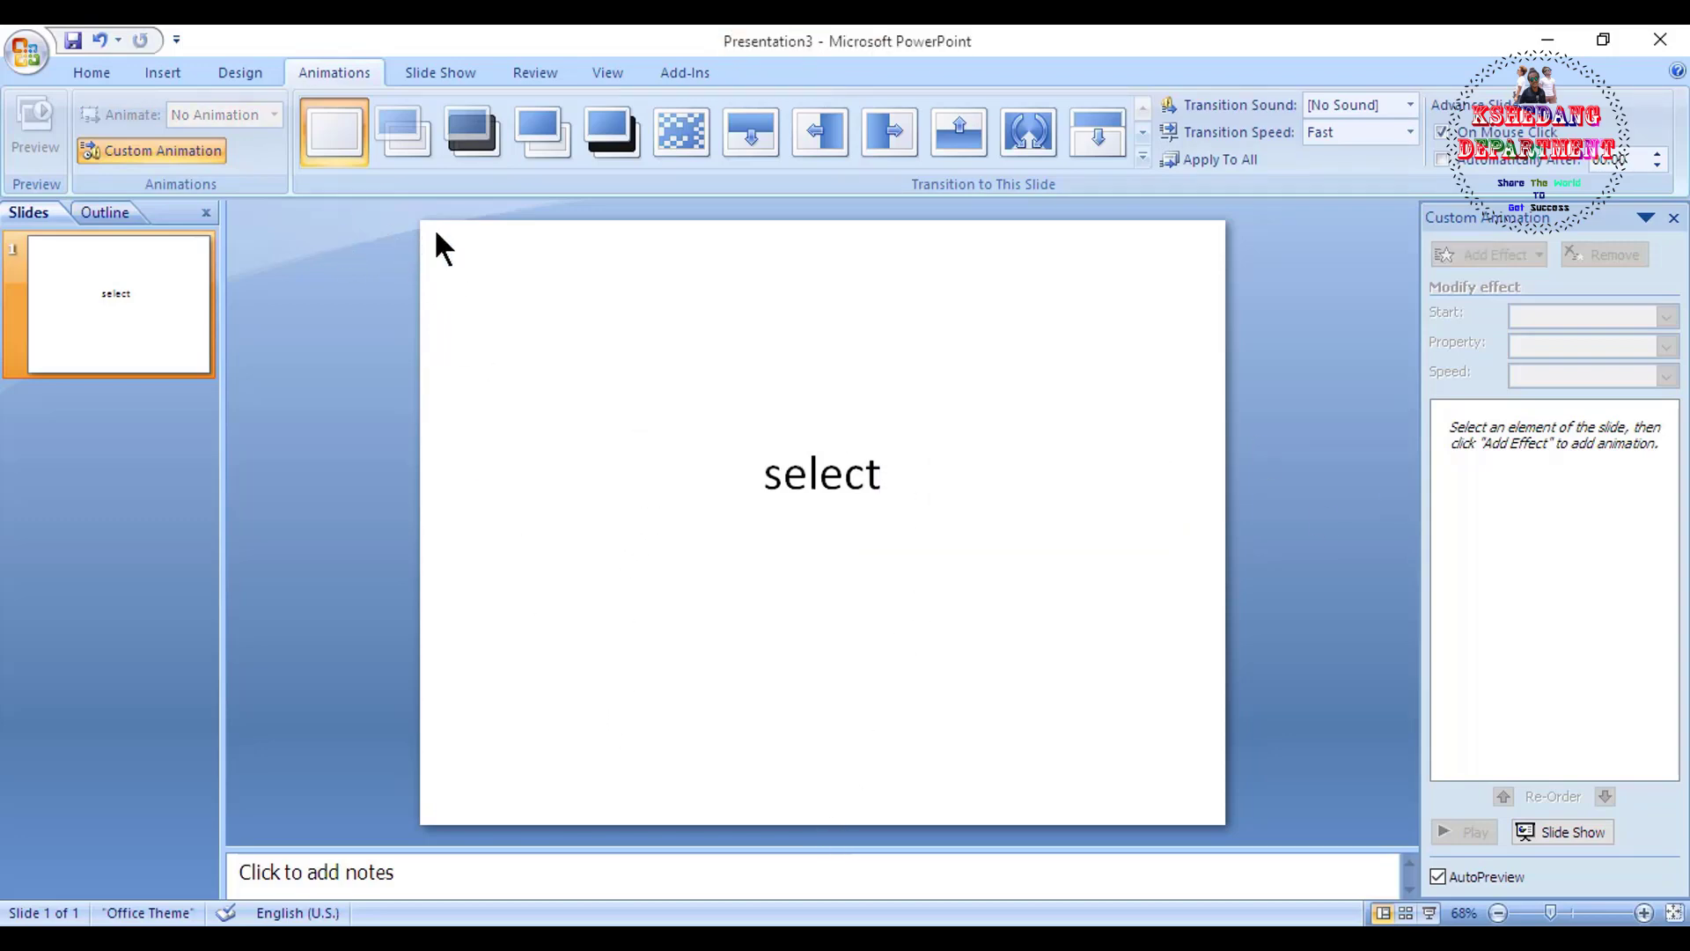
- Apply the Apex theme and add a Swivel animation to the SELECT title
click(239, 72)
click(389, 130)
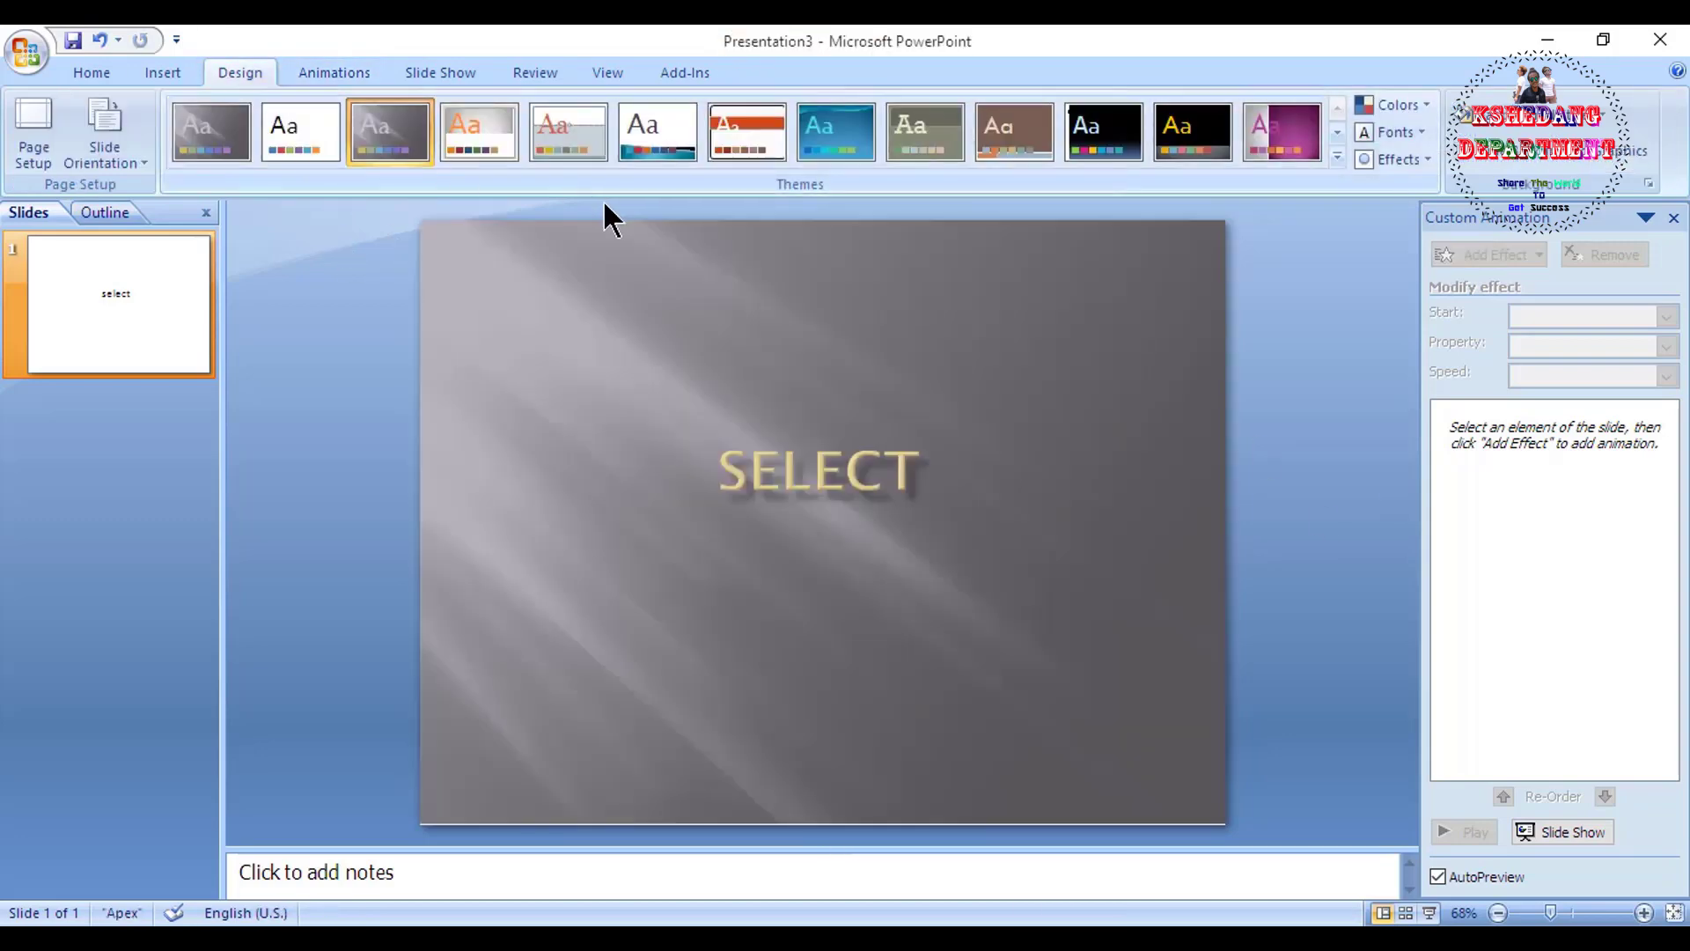
click(335, 73)
click(790, 466)
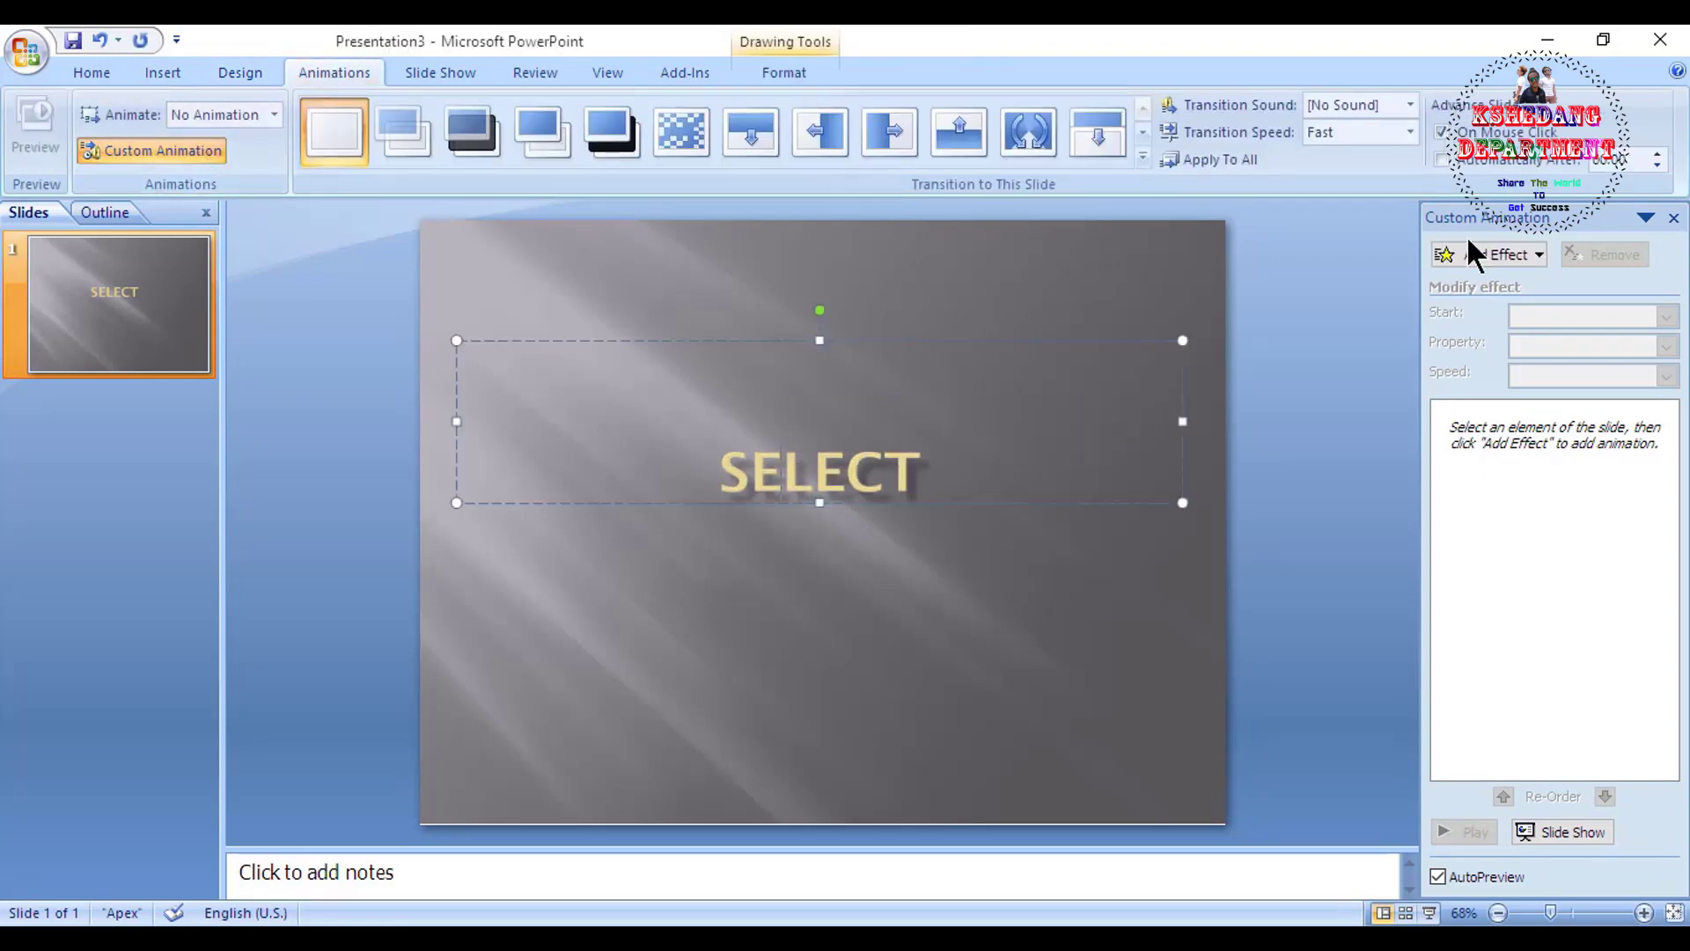
click(1465, 251)
click(1360, 513)
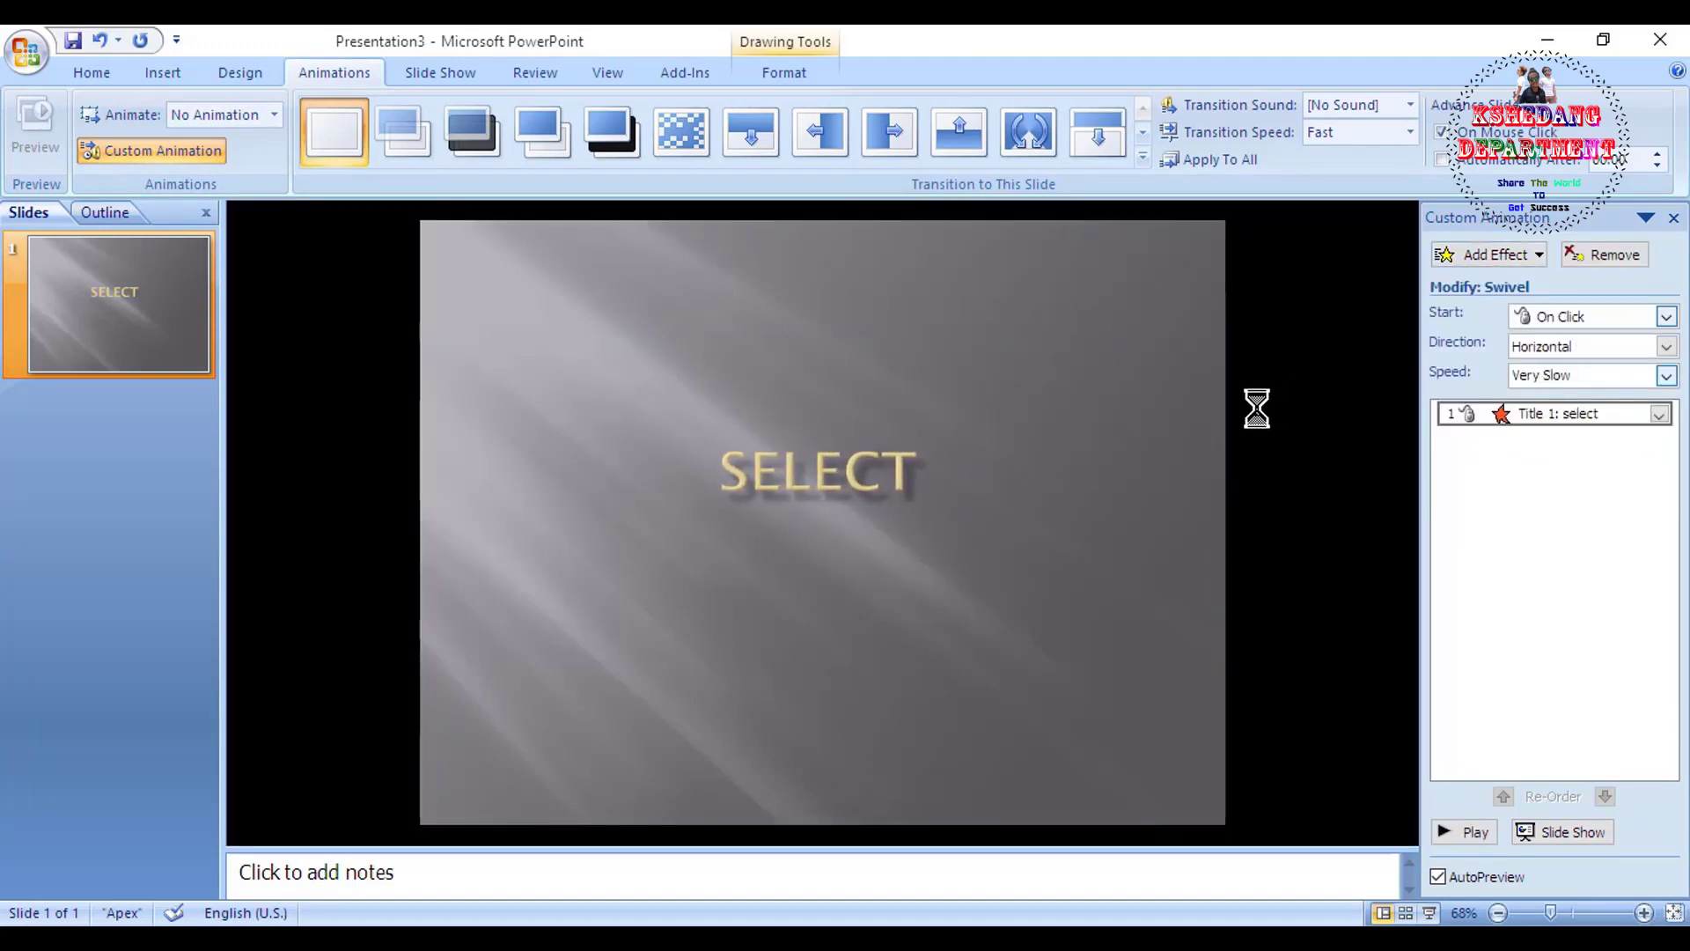
- Give all slides a Slow checkerboard transition that advances automatically
click(1407, 132)
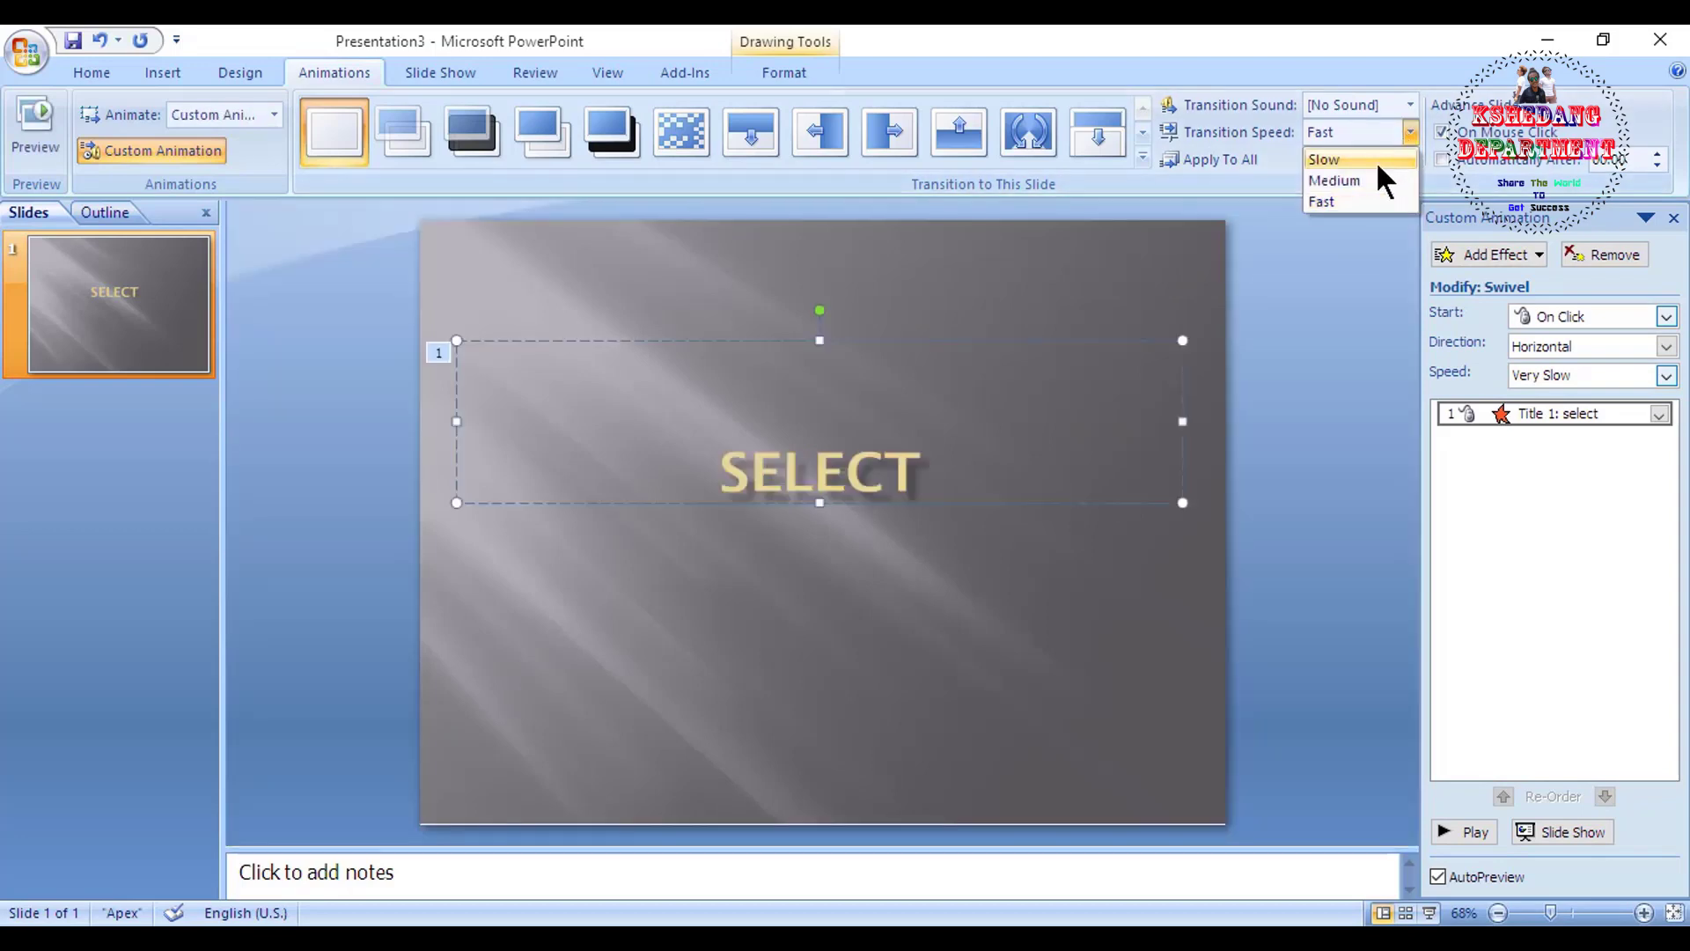
click(1327, 160)
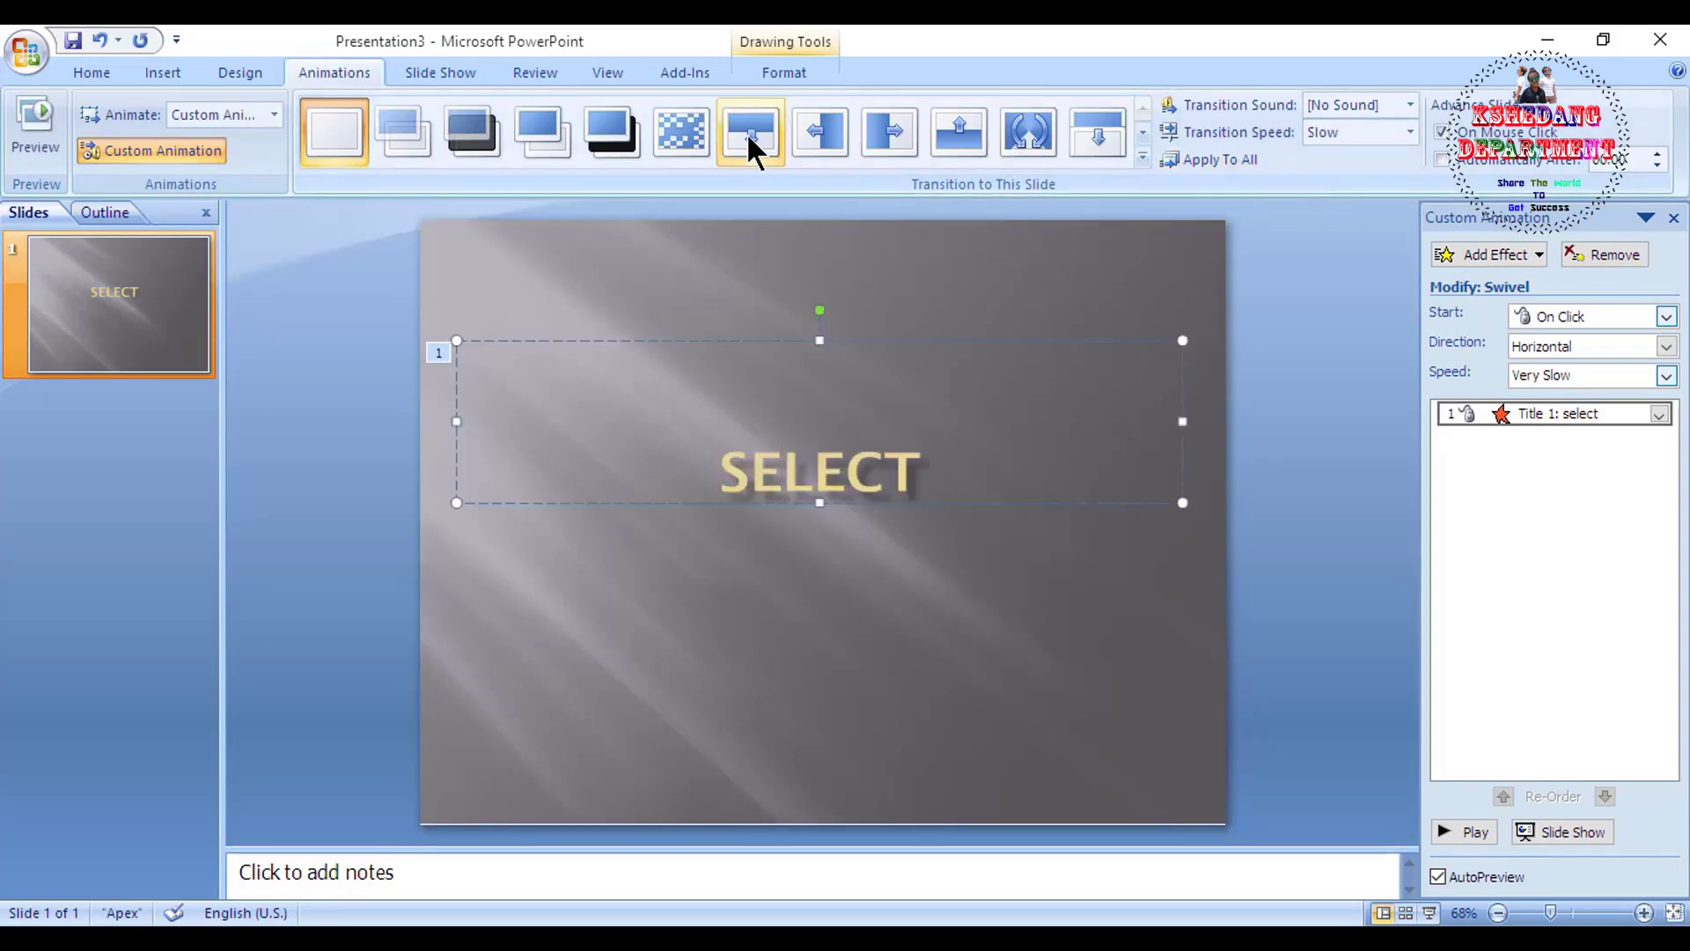
click(677, 132)
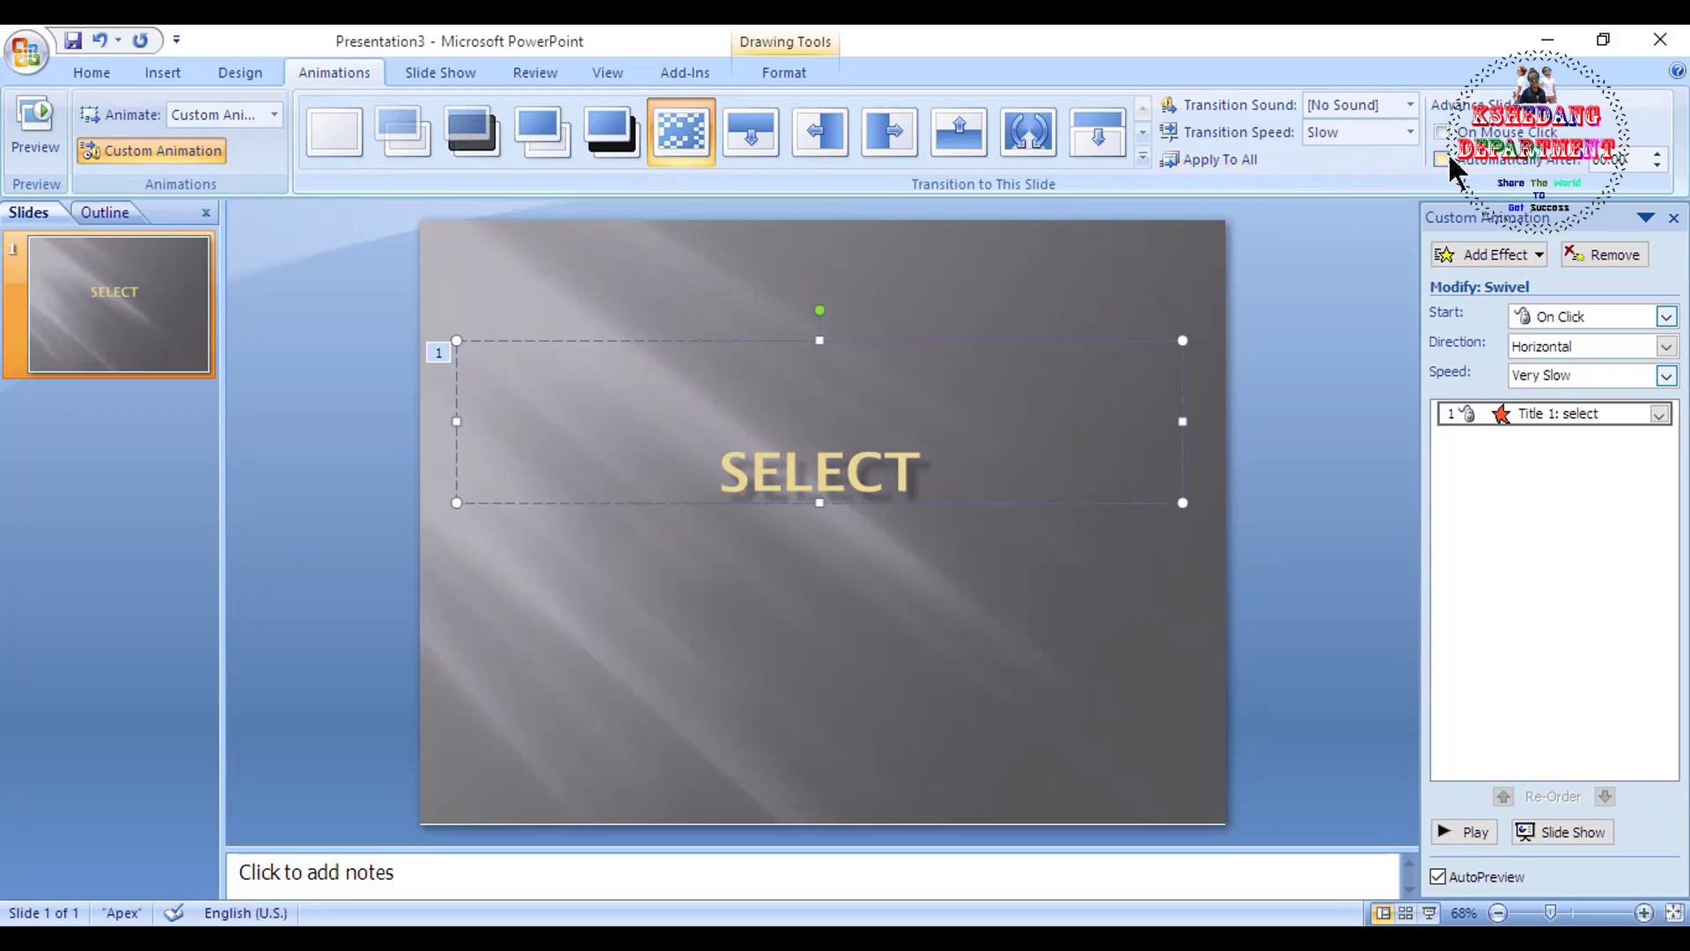
click(1441, 159)
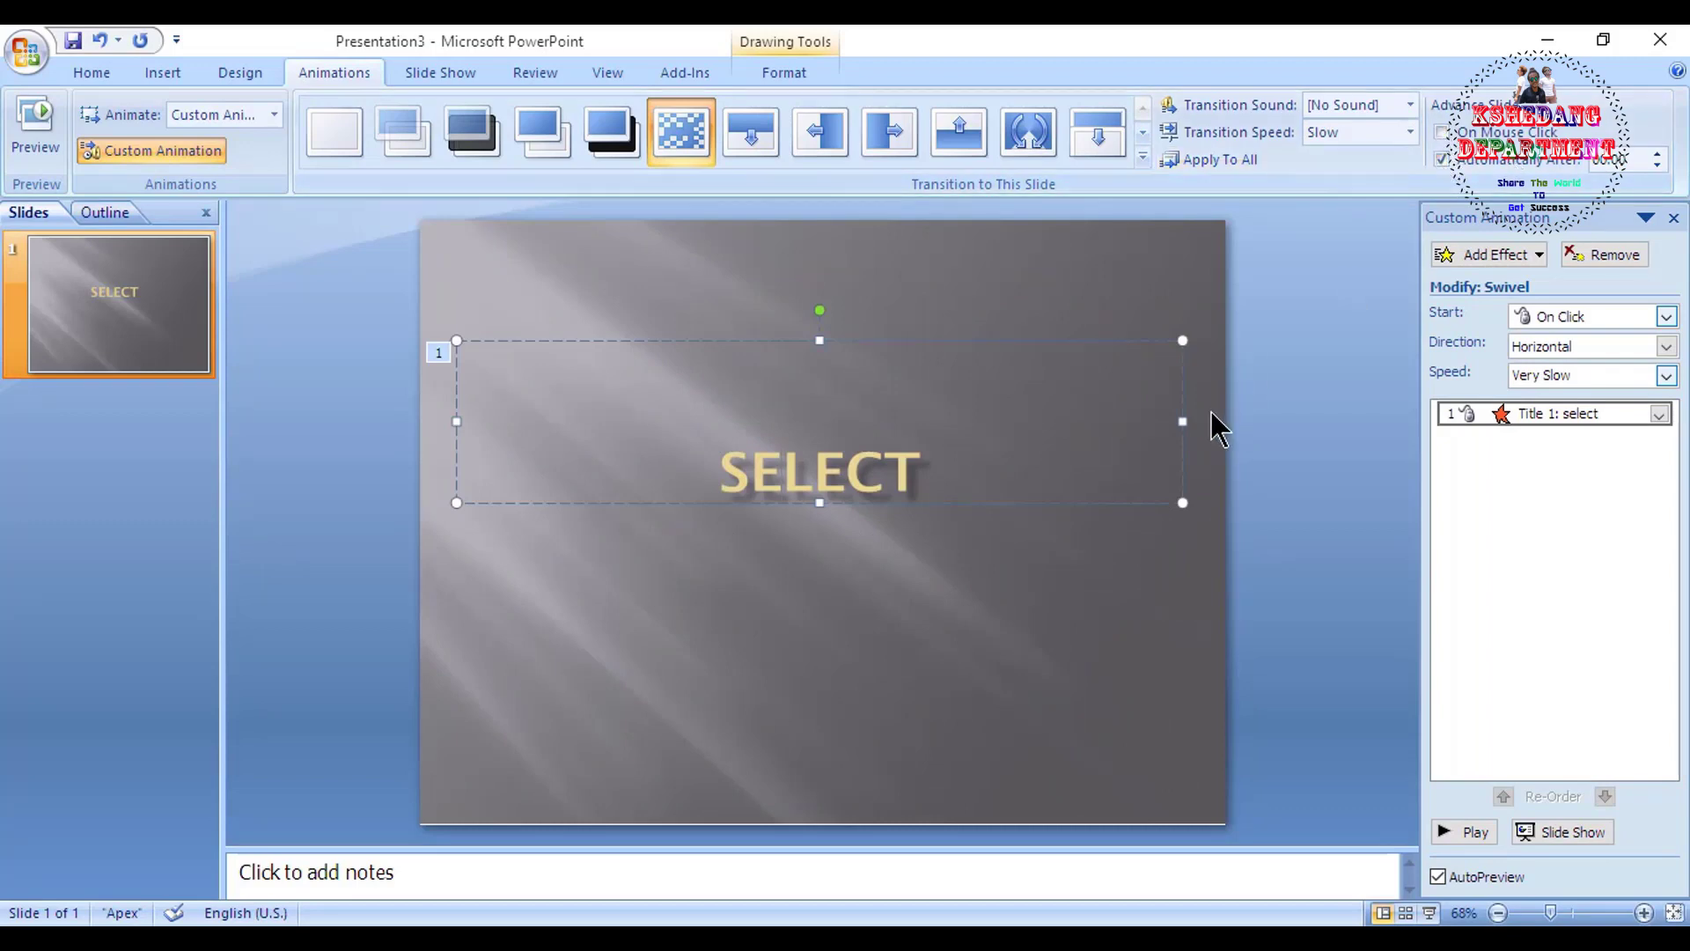
click(1217, 161)
- Save the presentation on the Desktop with the file name 'select'
click(28, 51)
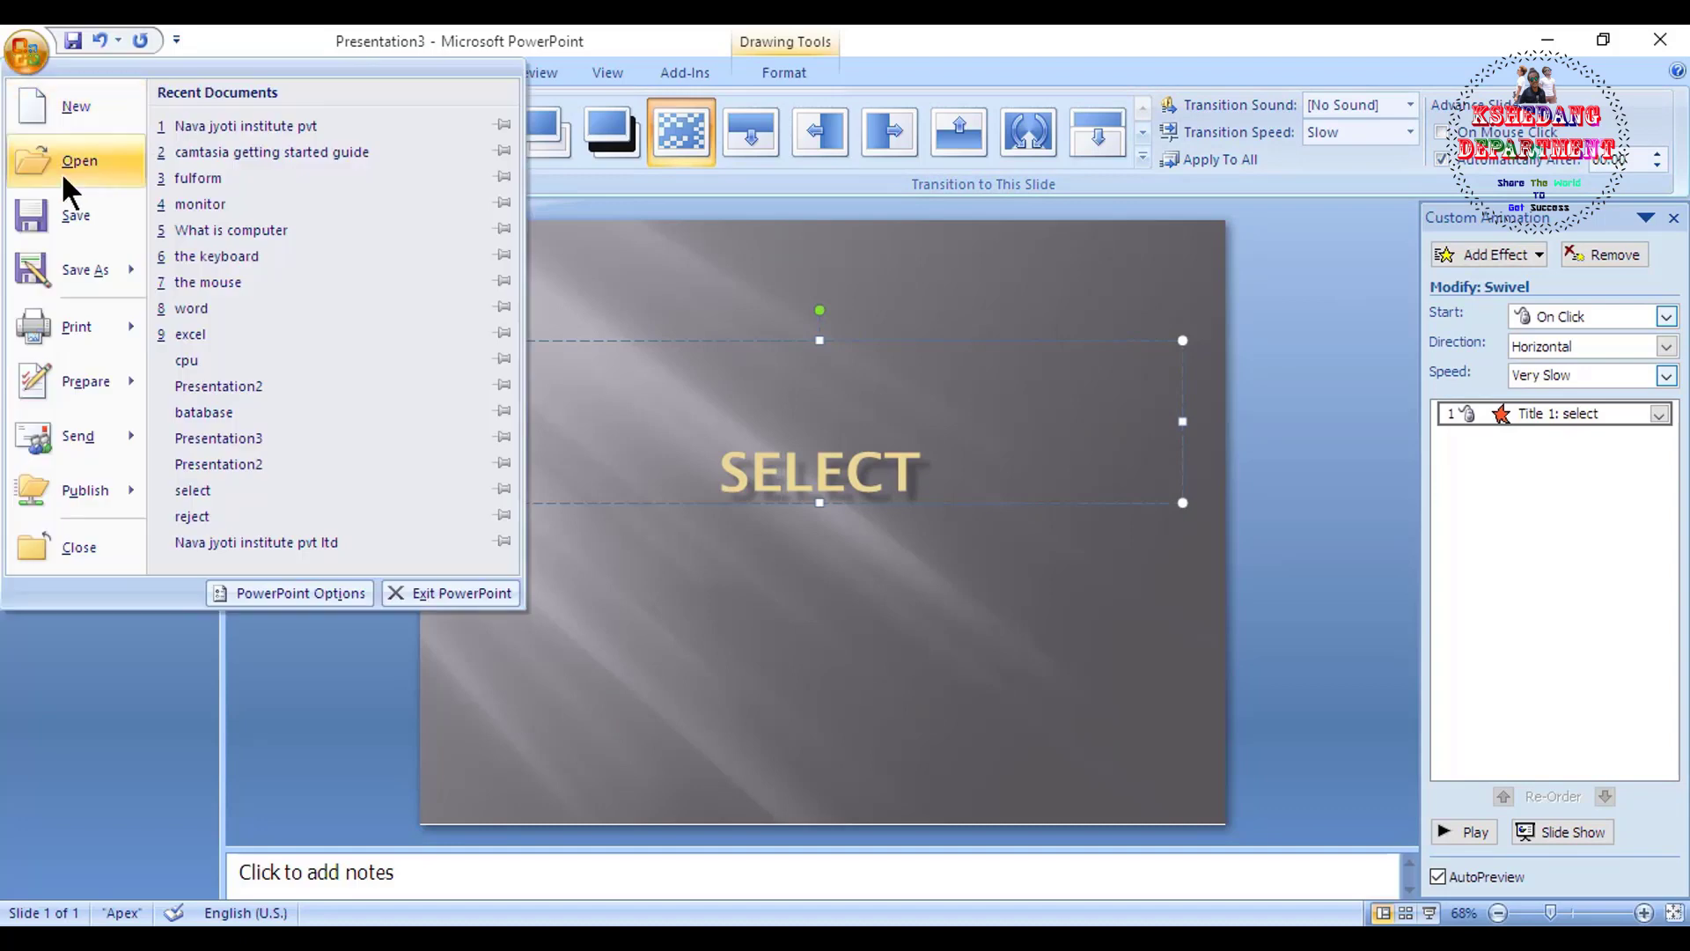
click(80, 214)
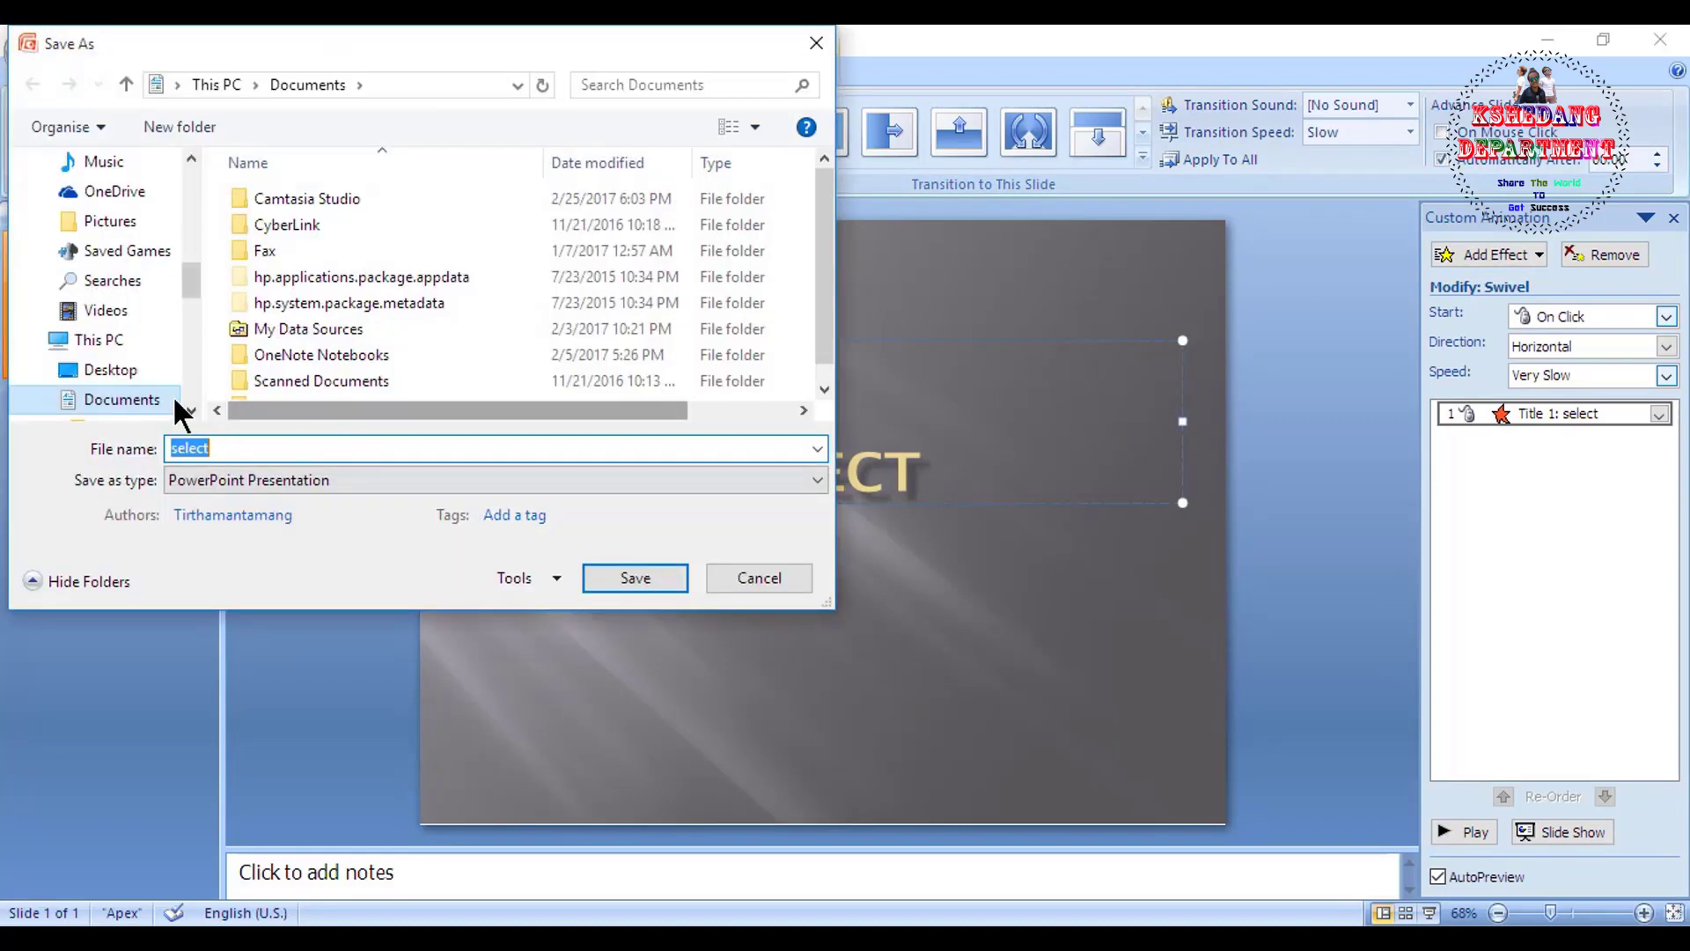
click(172, 397)
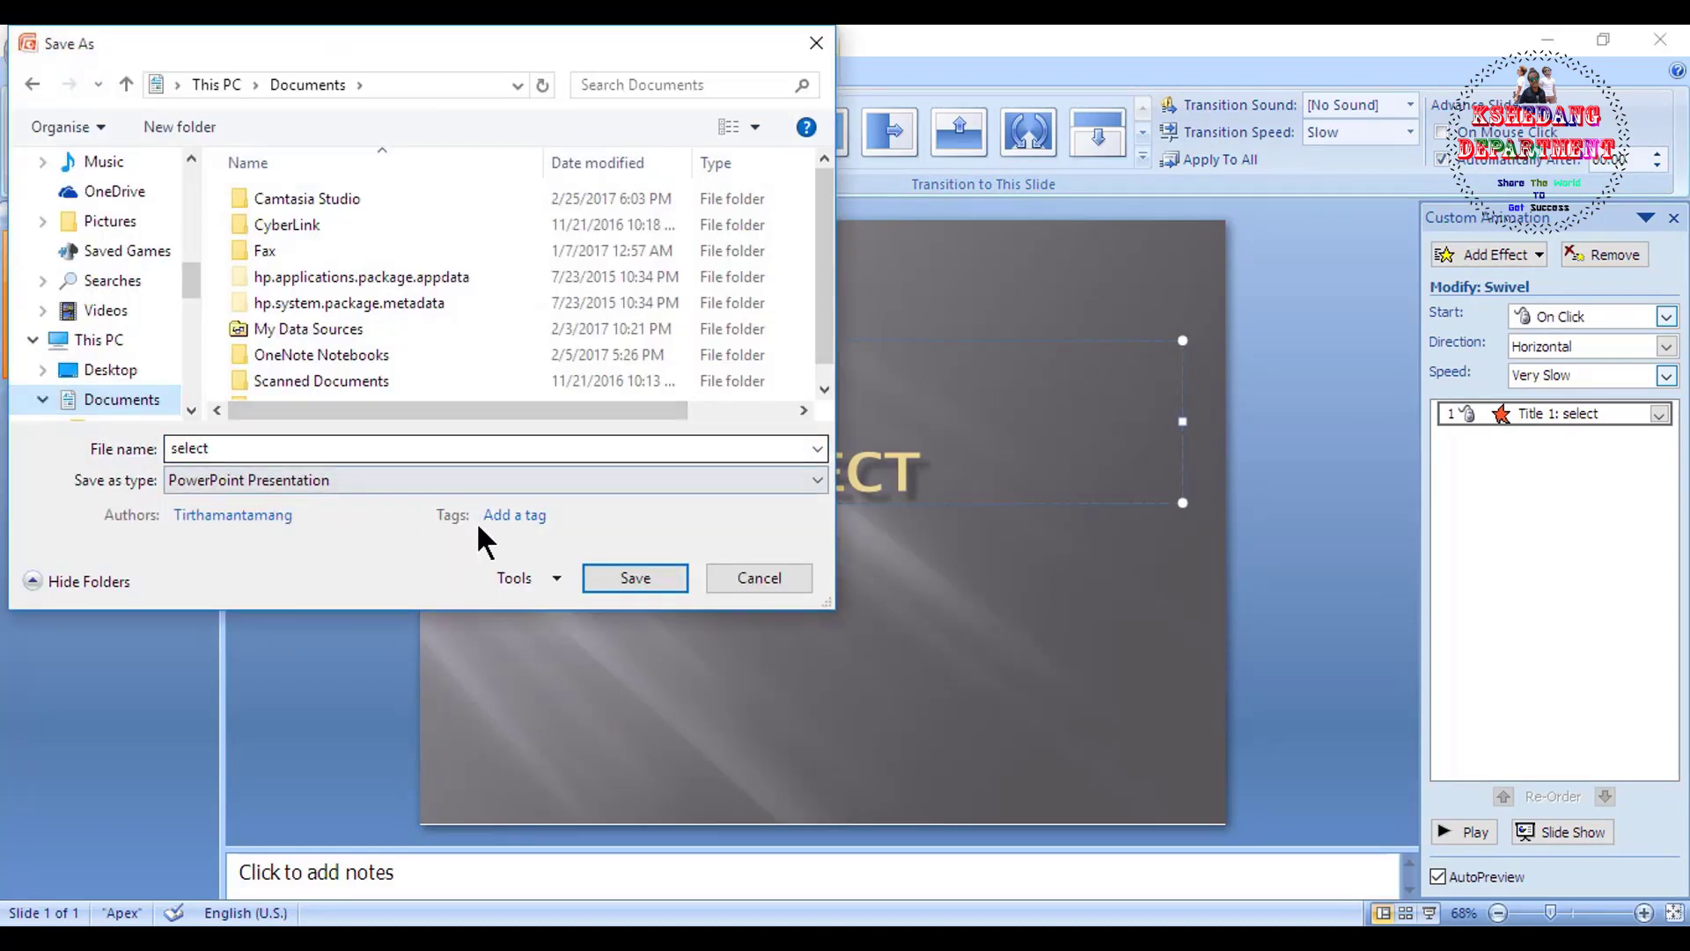
click(124, 370)
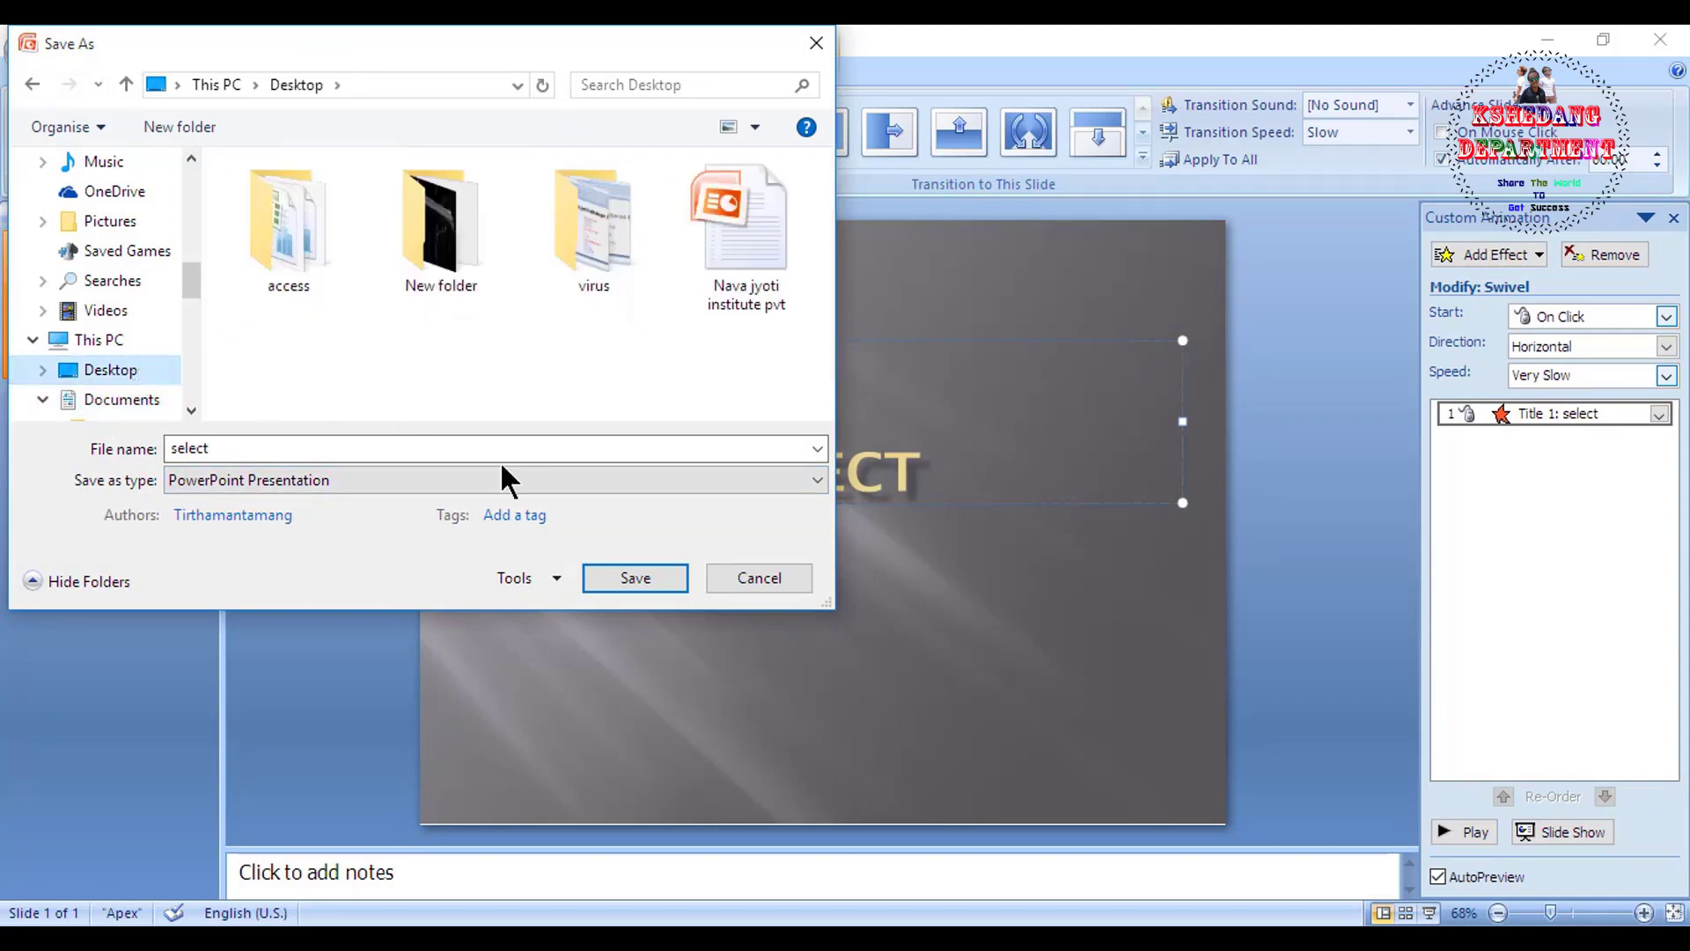
click(609, 581)
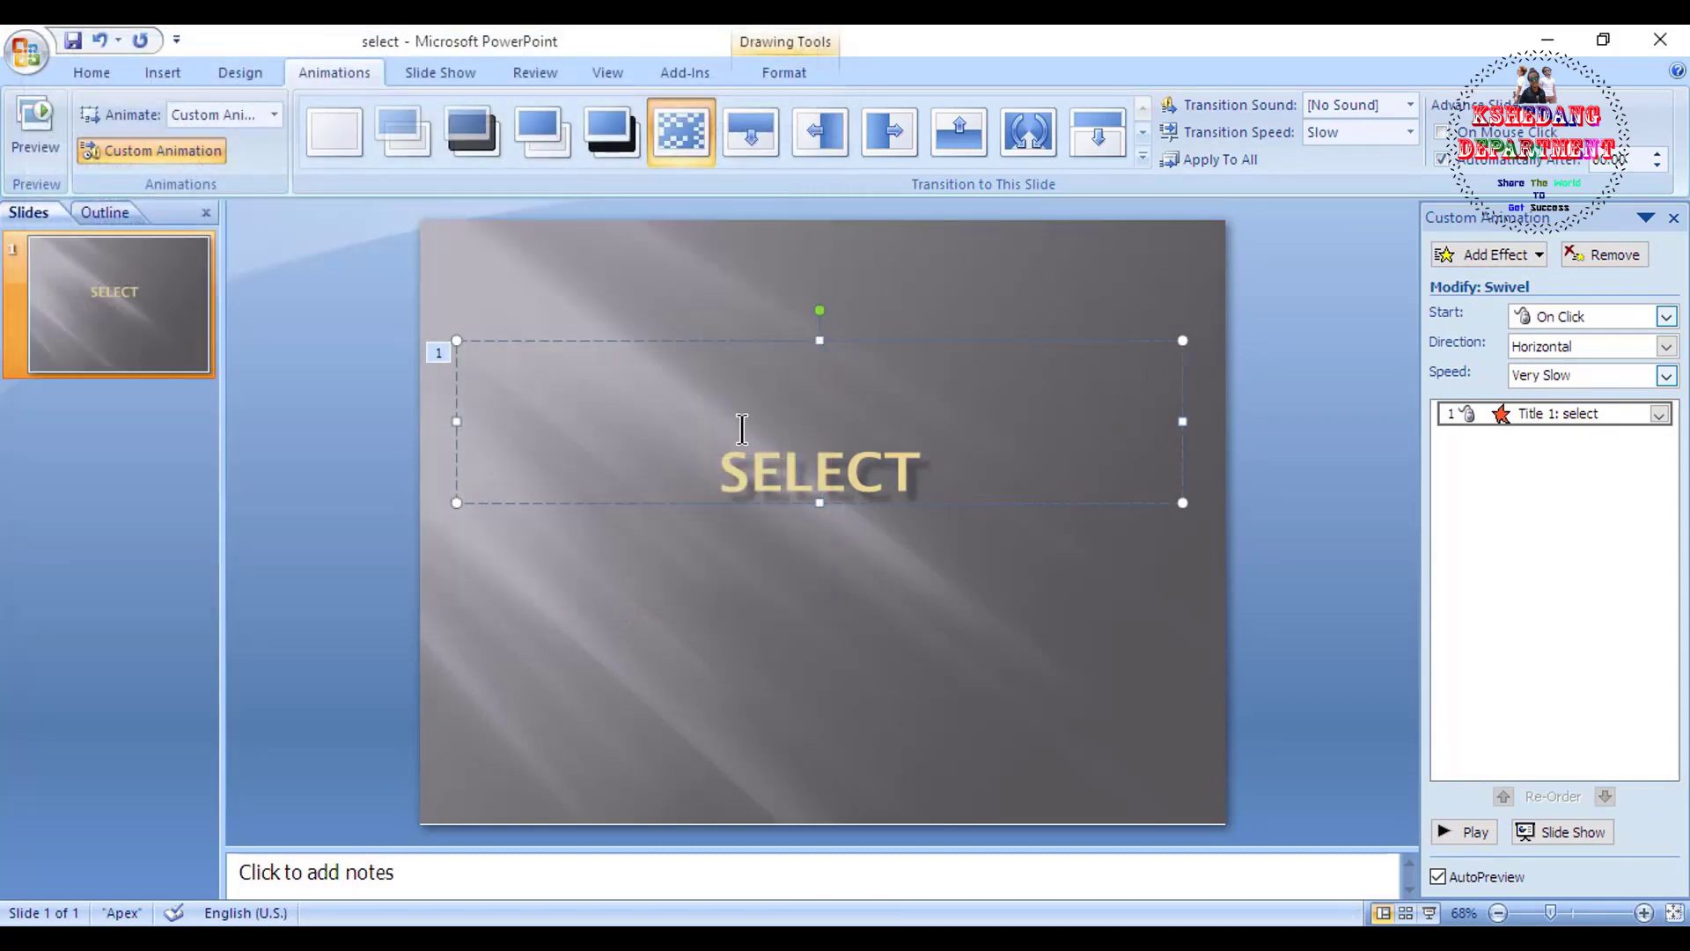
click(21, 54)
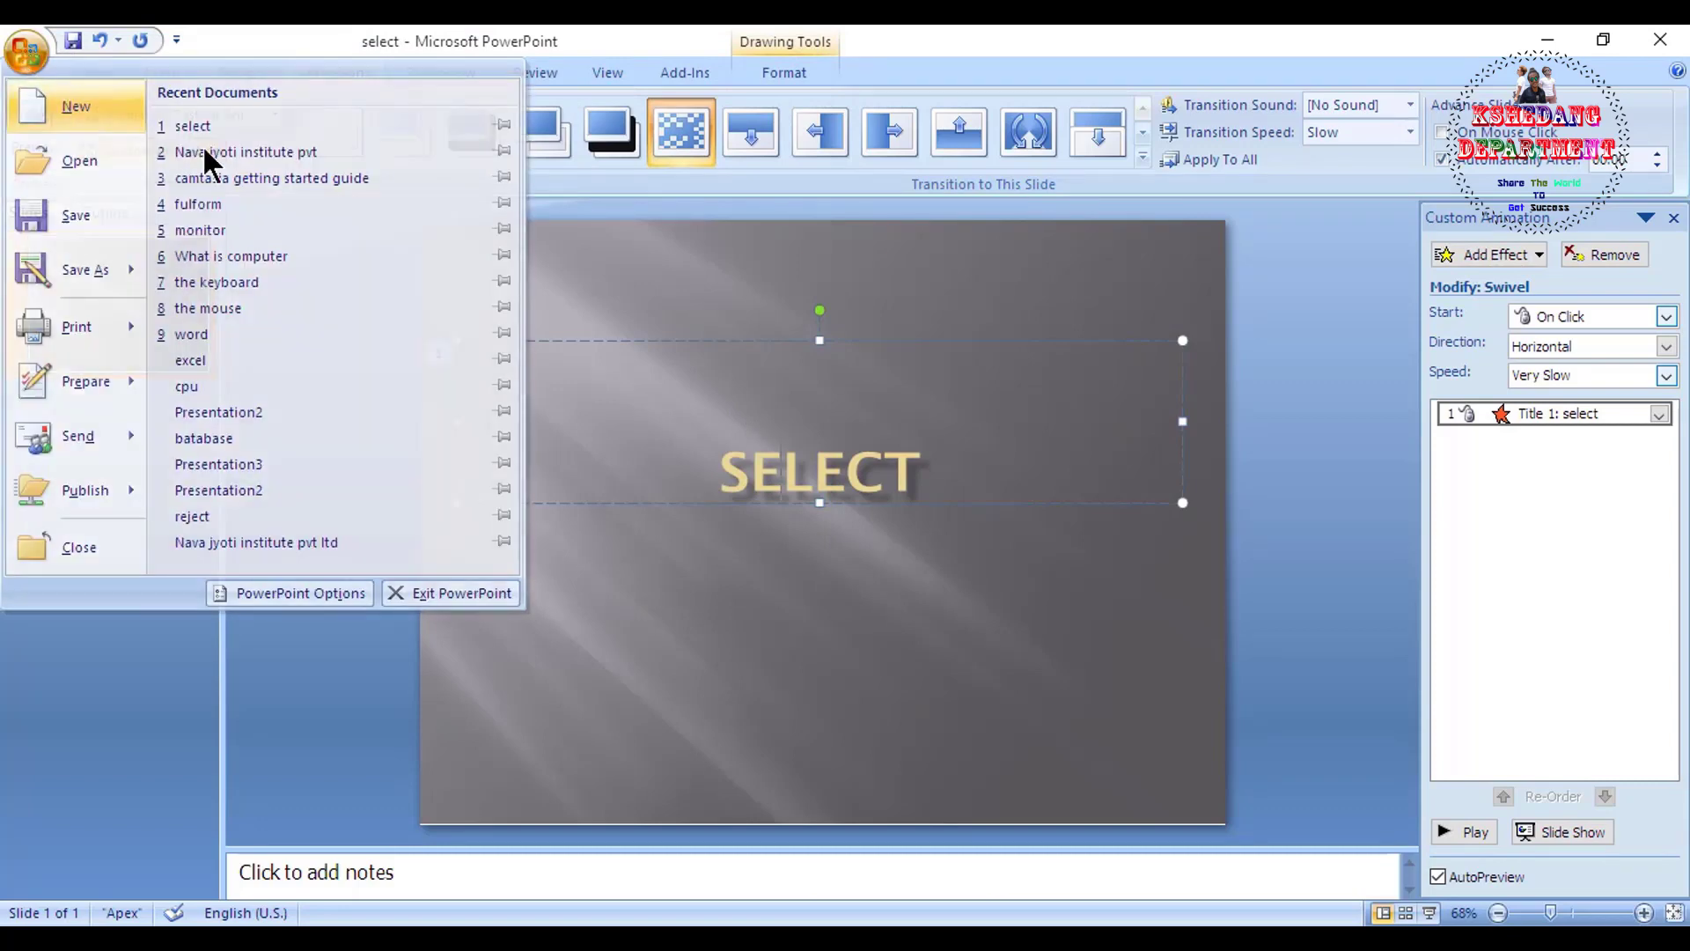
- Create a blank presentation, delete the subtitle placeholder and title the slide 'reject'
click(61, 106)
click(1355, 832)
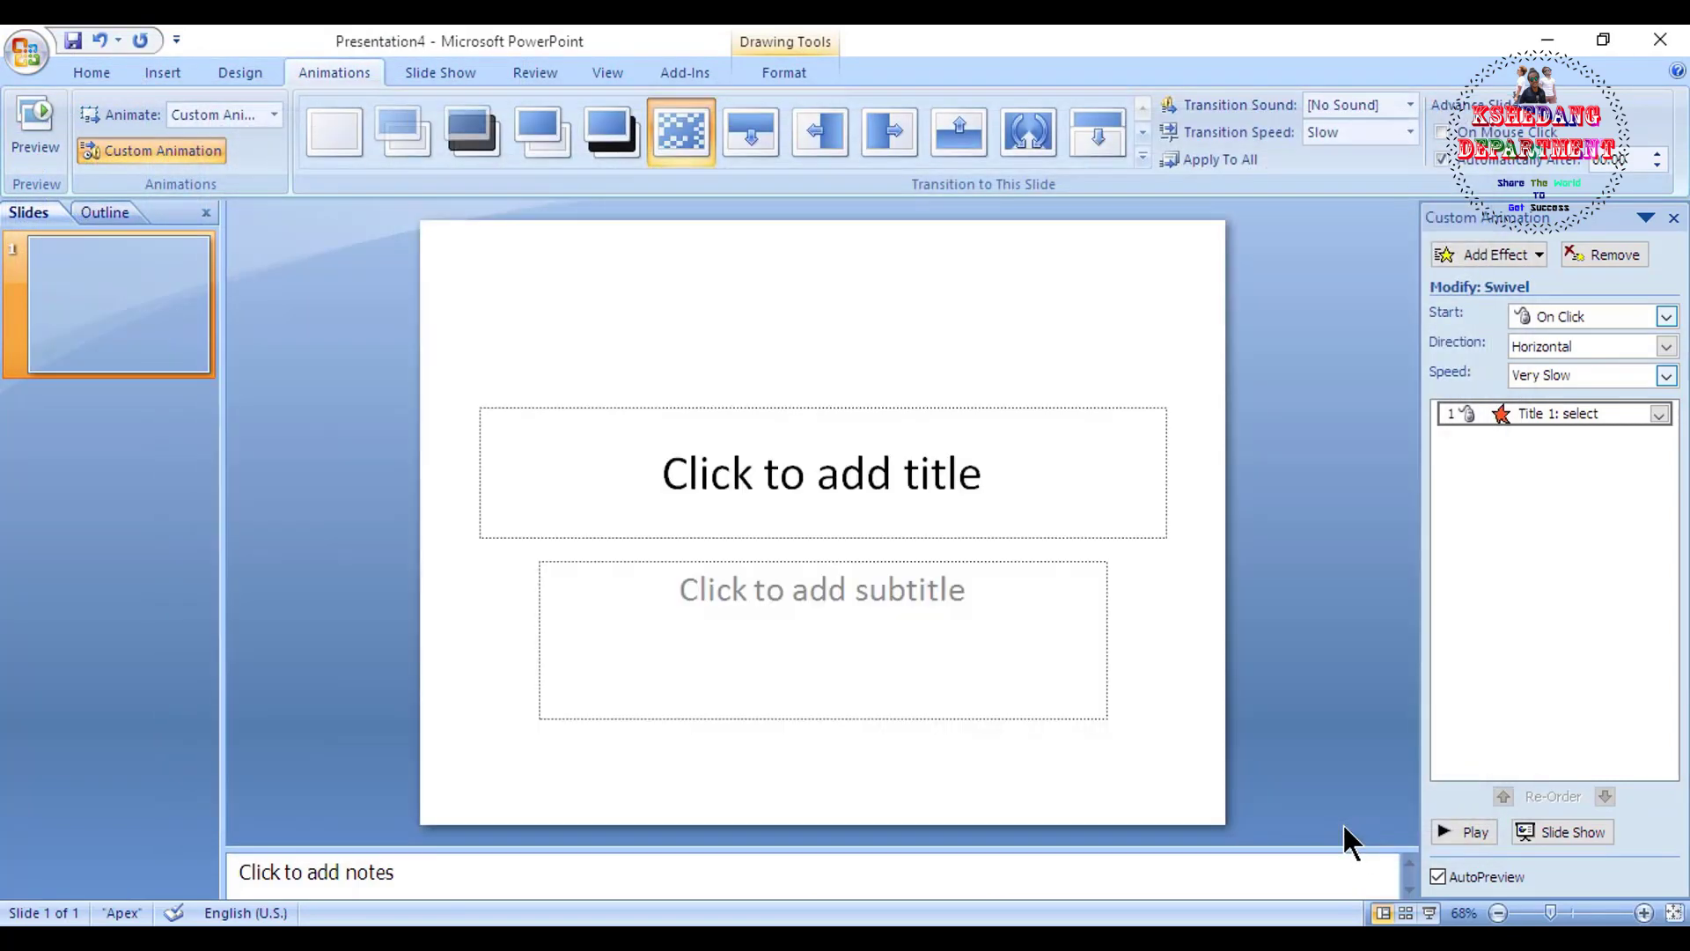
click(820, 568)
click(841, 567)
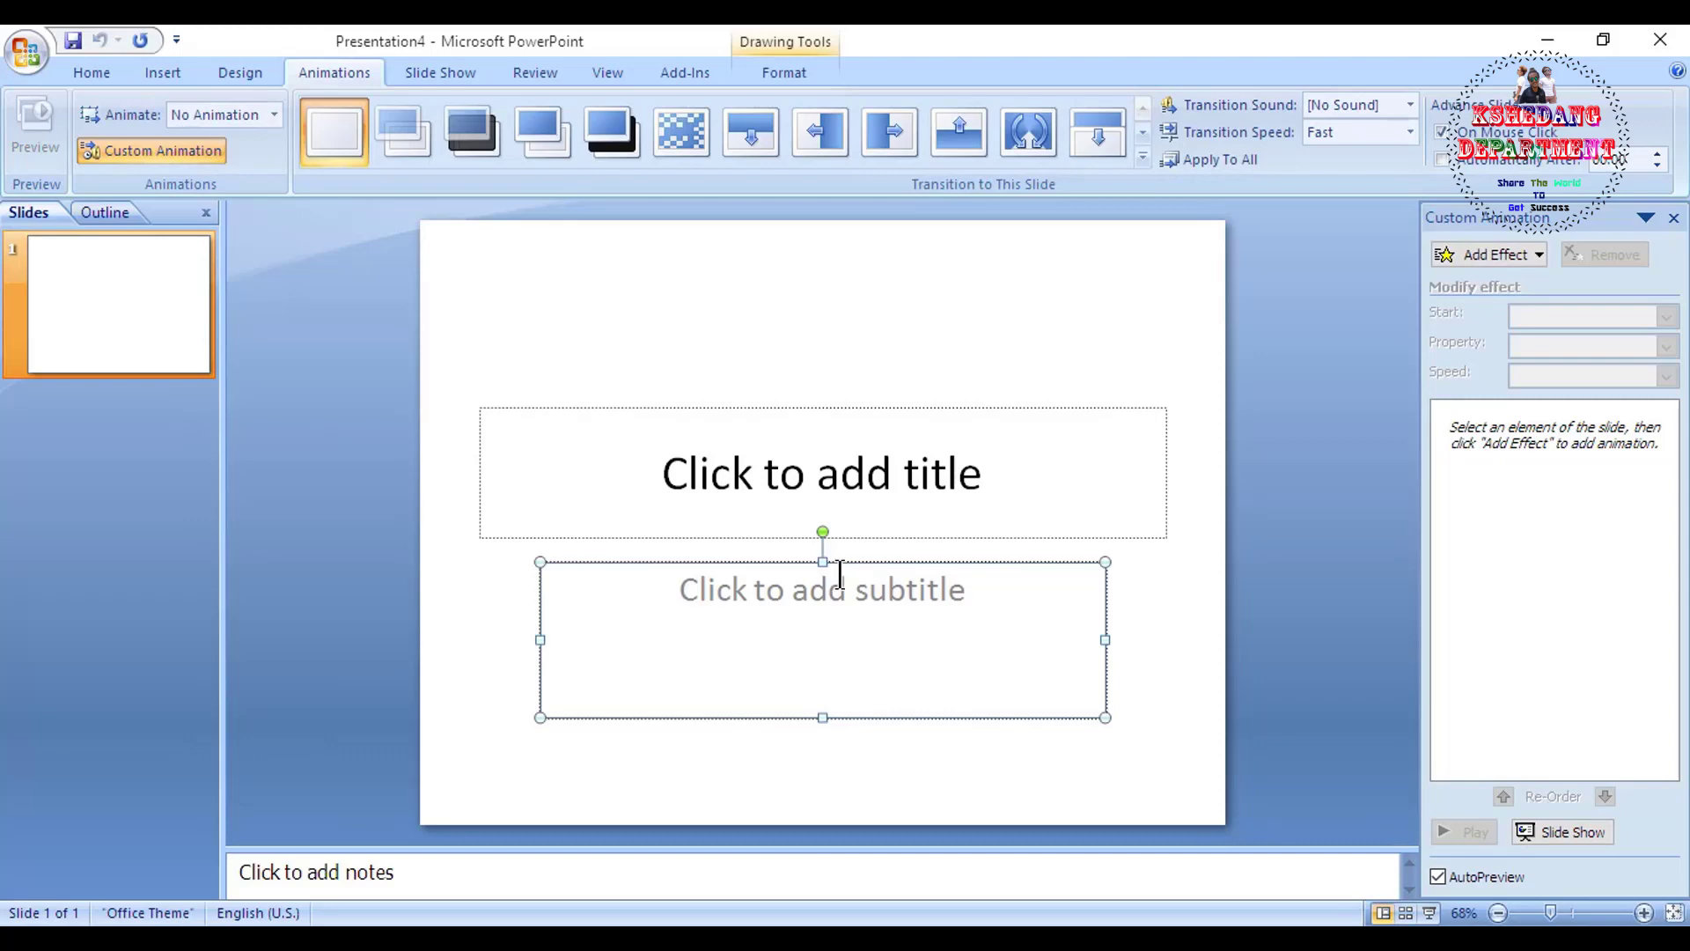
key(Delete)
click(830, 516)
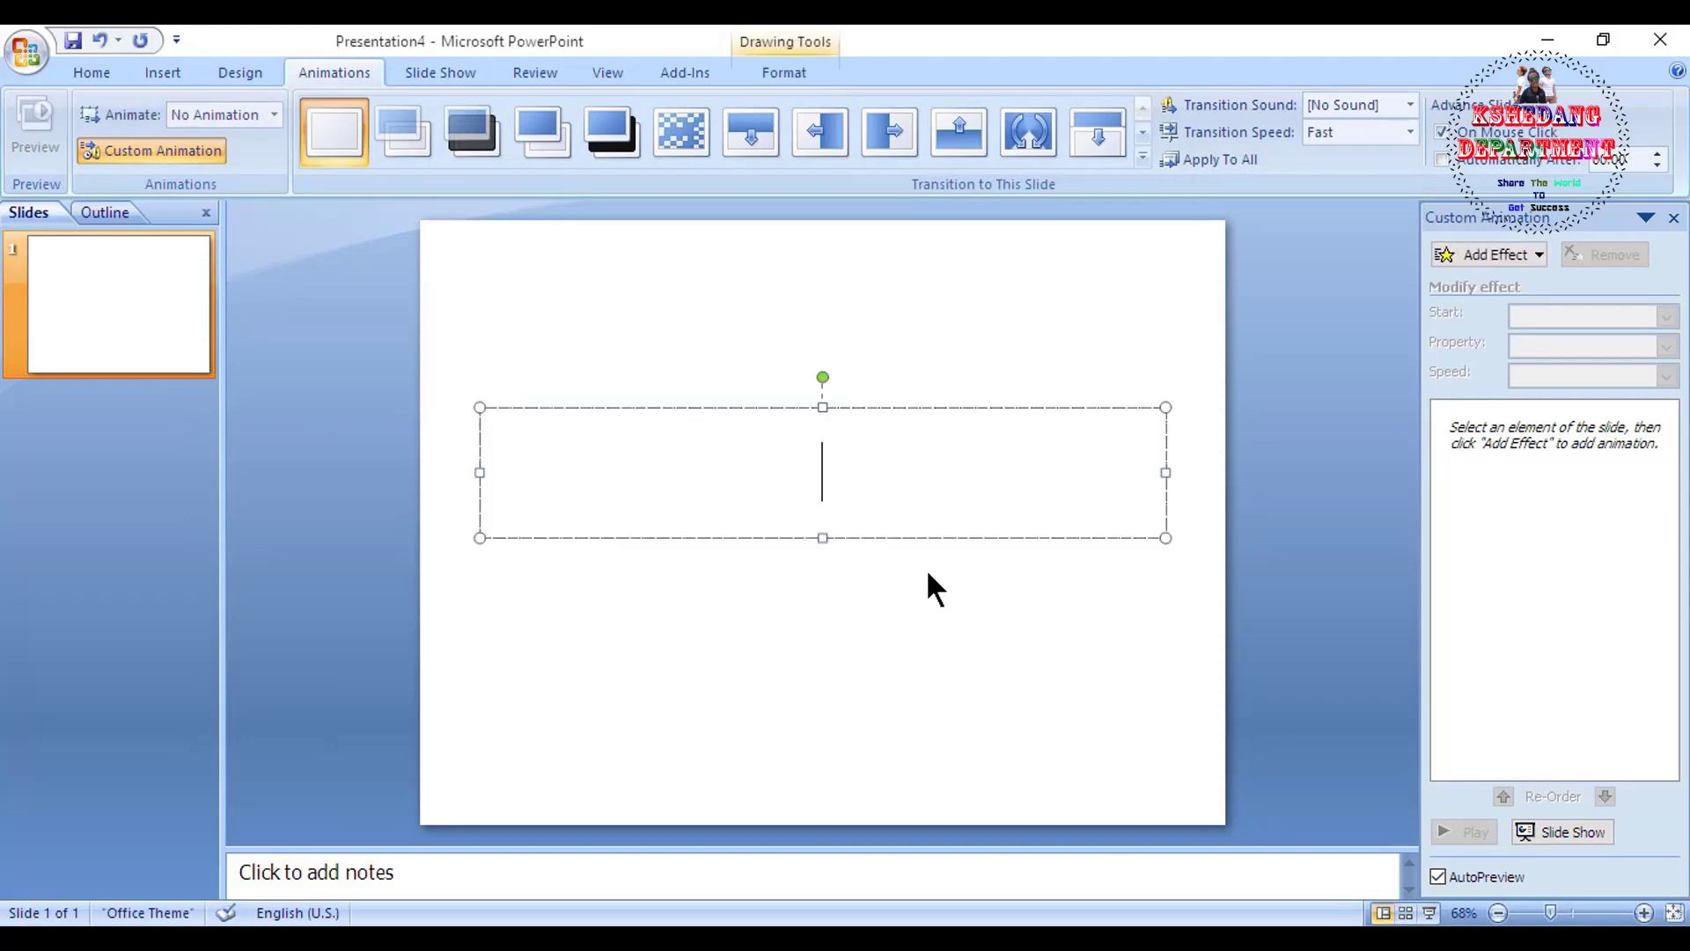
text(rej)
text(ect)
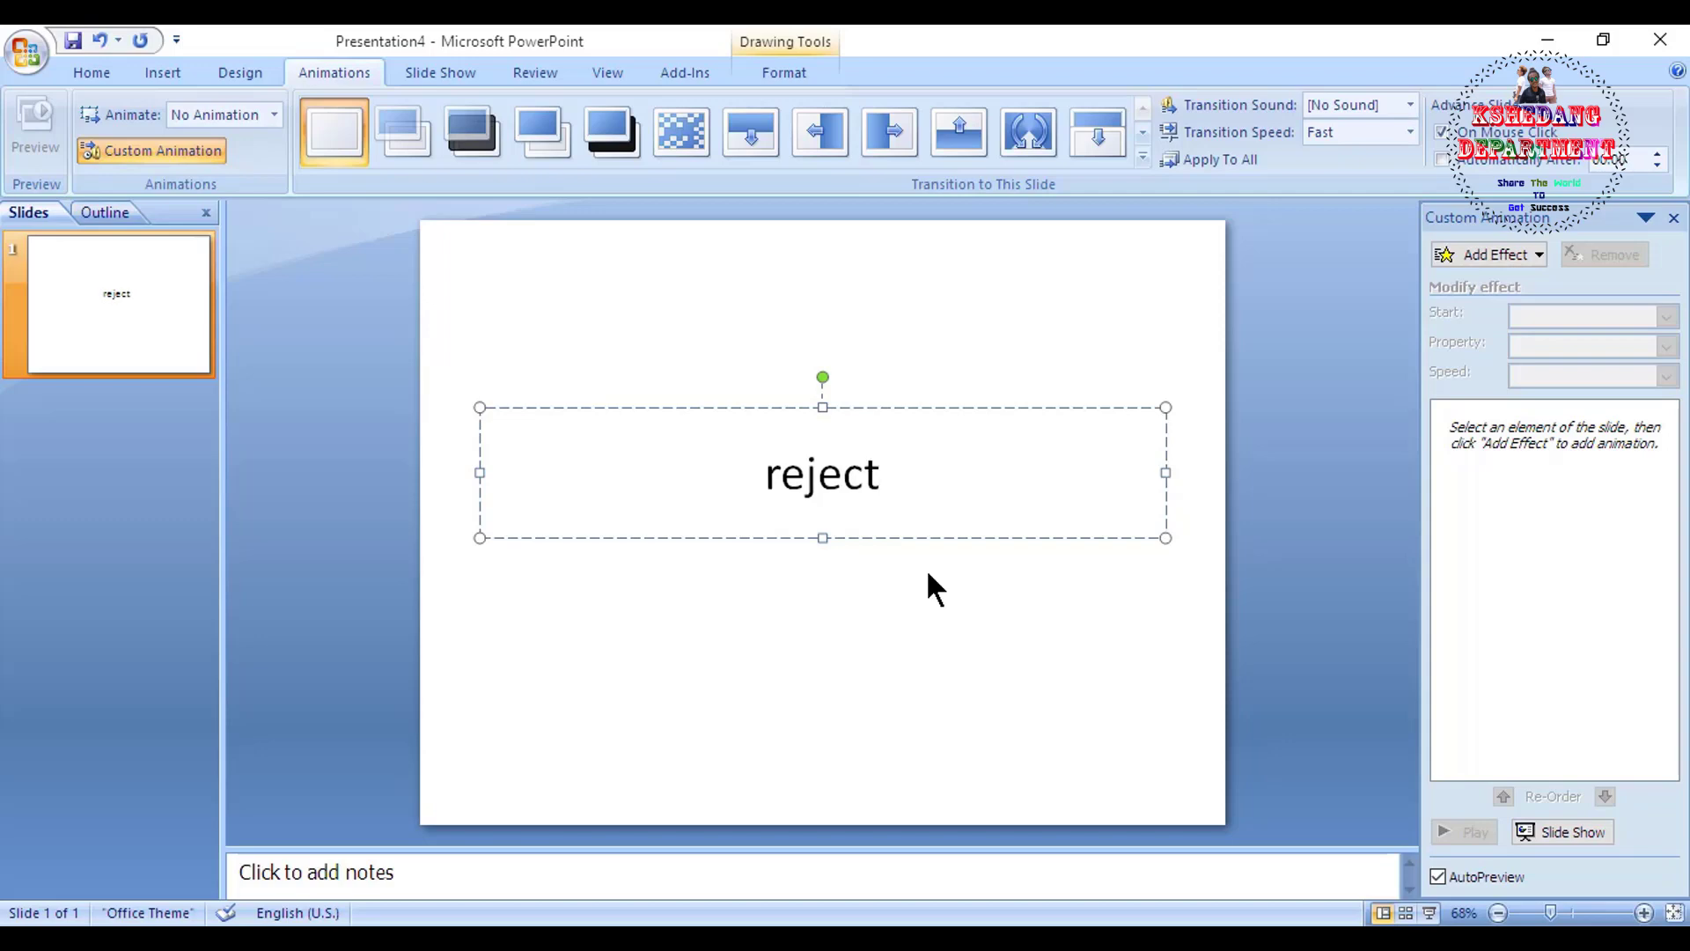
click(957, 574)
- Try a few themes, then apply the gold-on-black Module theme to the reject slide
click(711, 408)
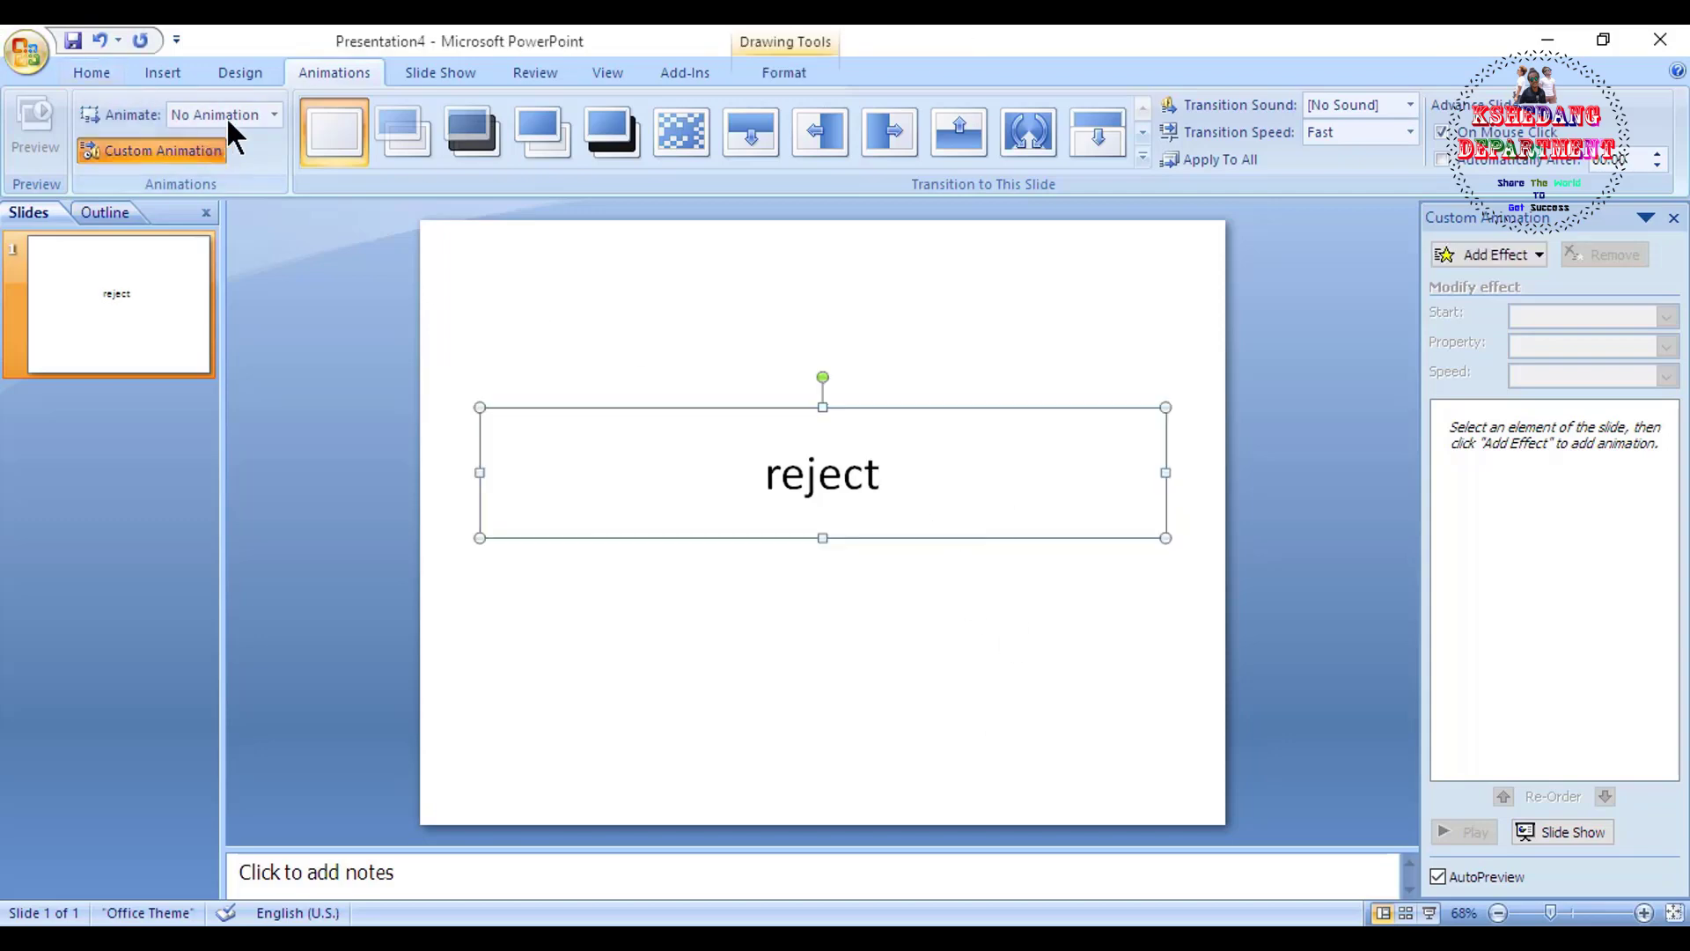
click(257, 67)
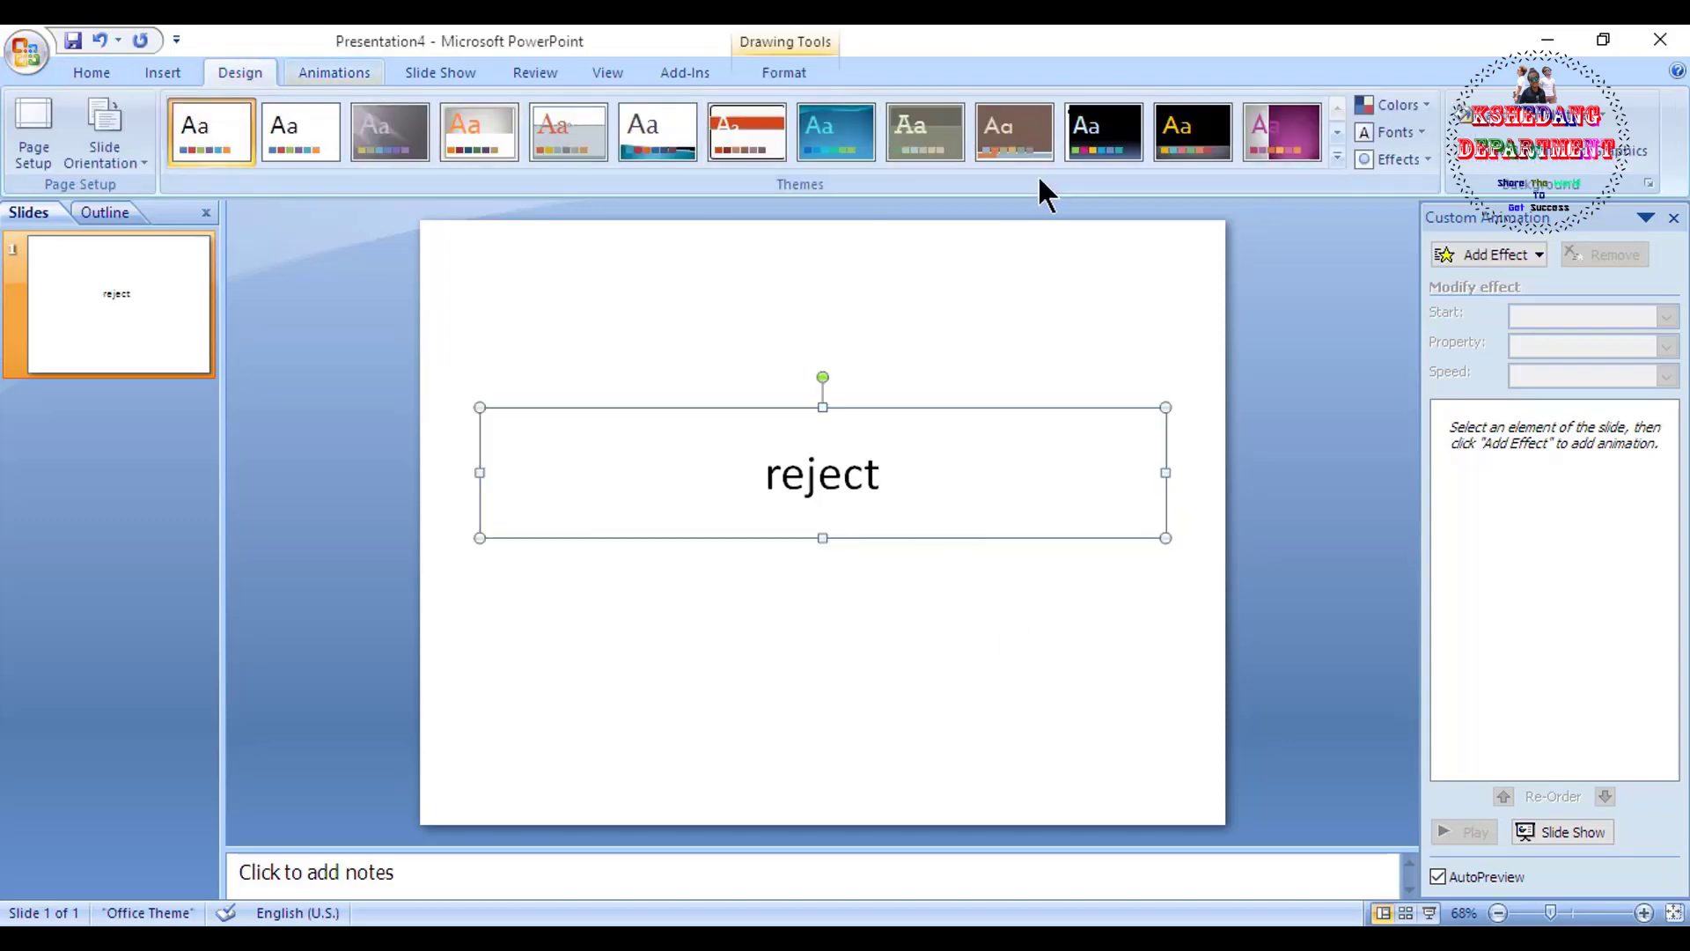
click(1167, 139)
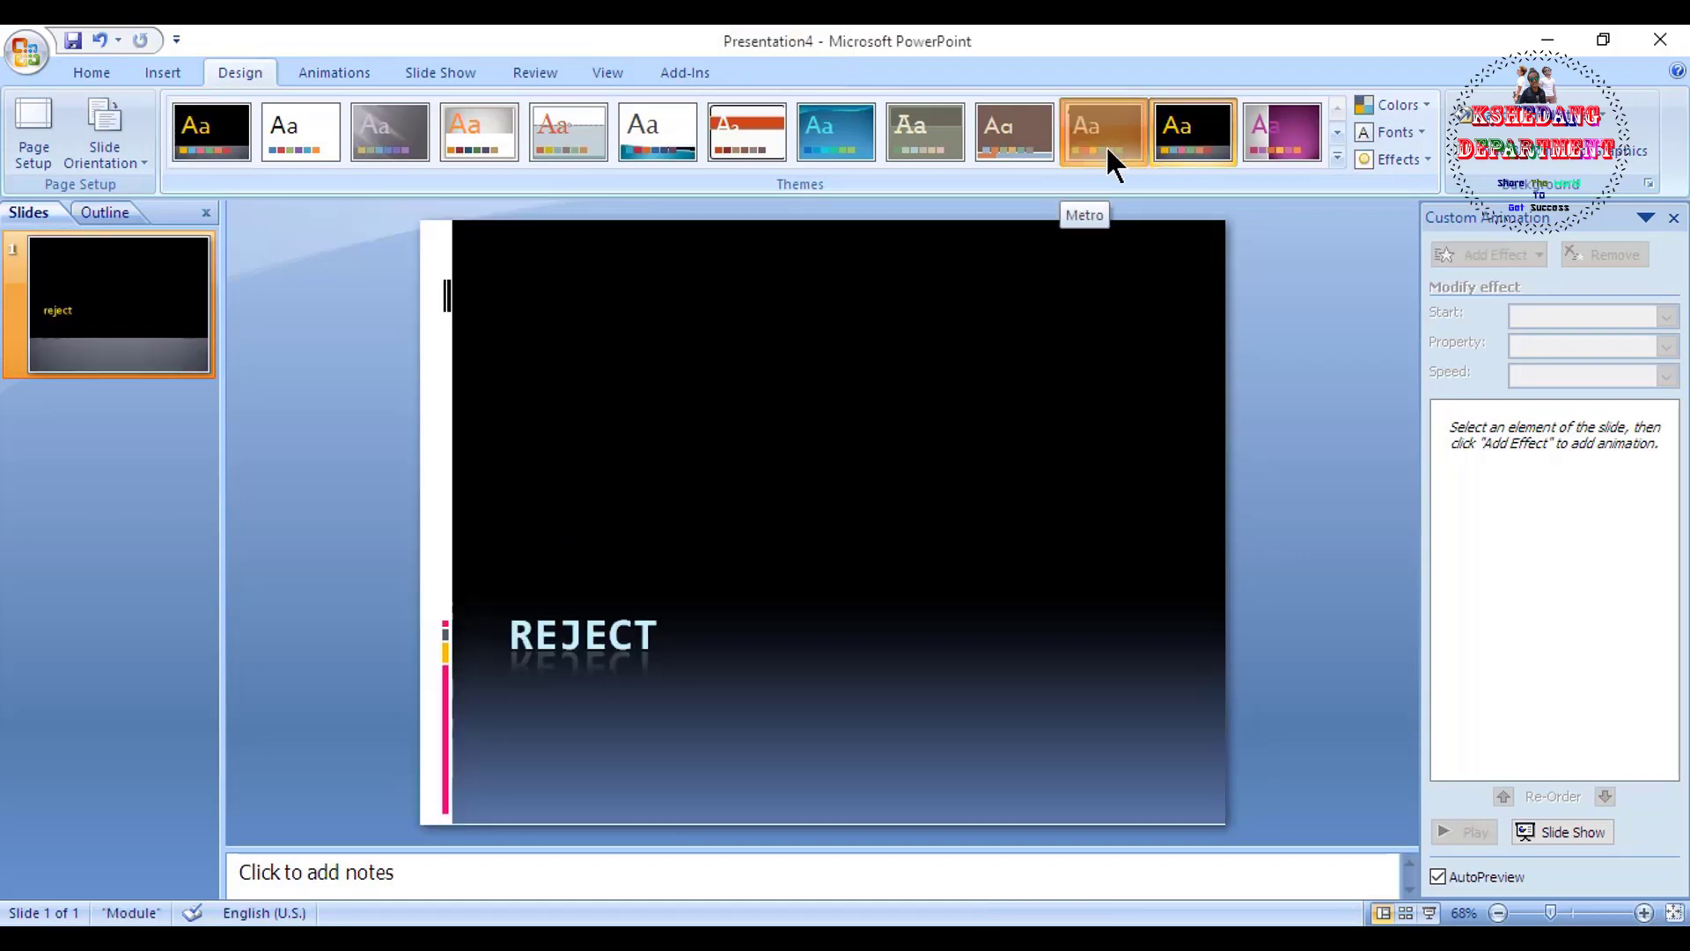
click(1105, 145)
click(1196, 135)
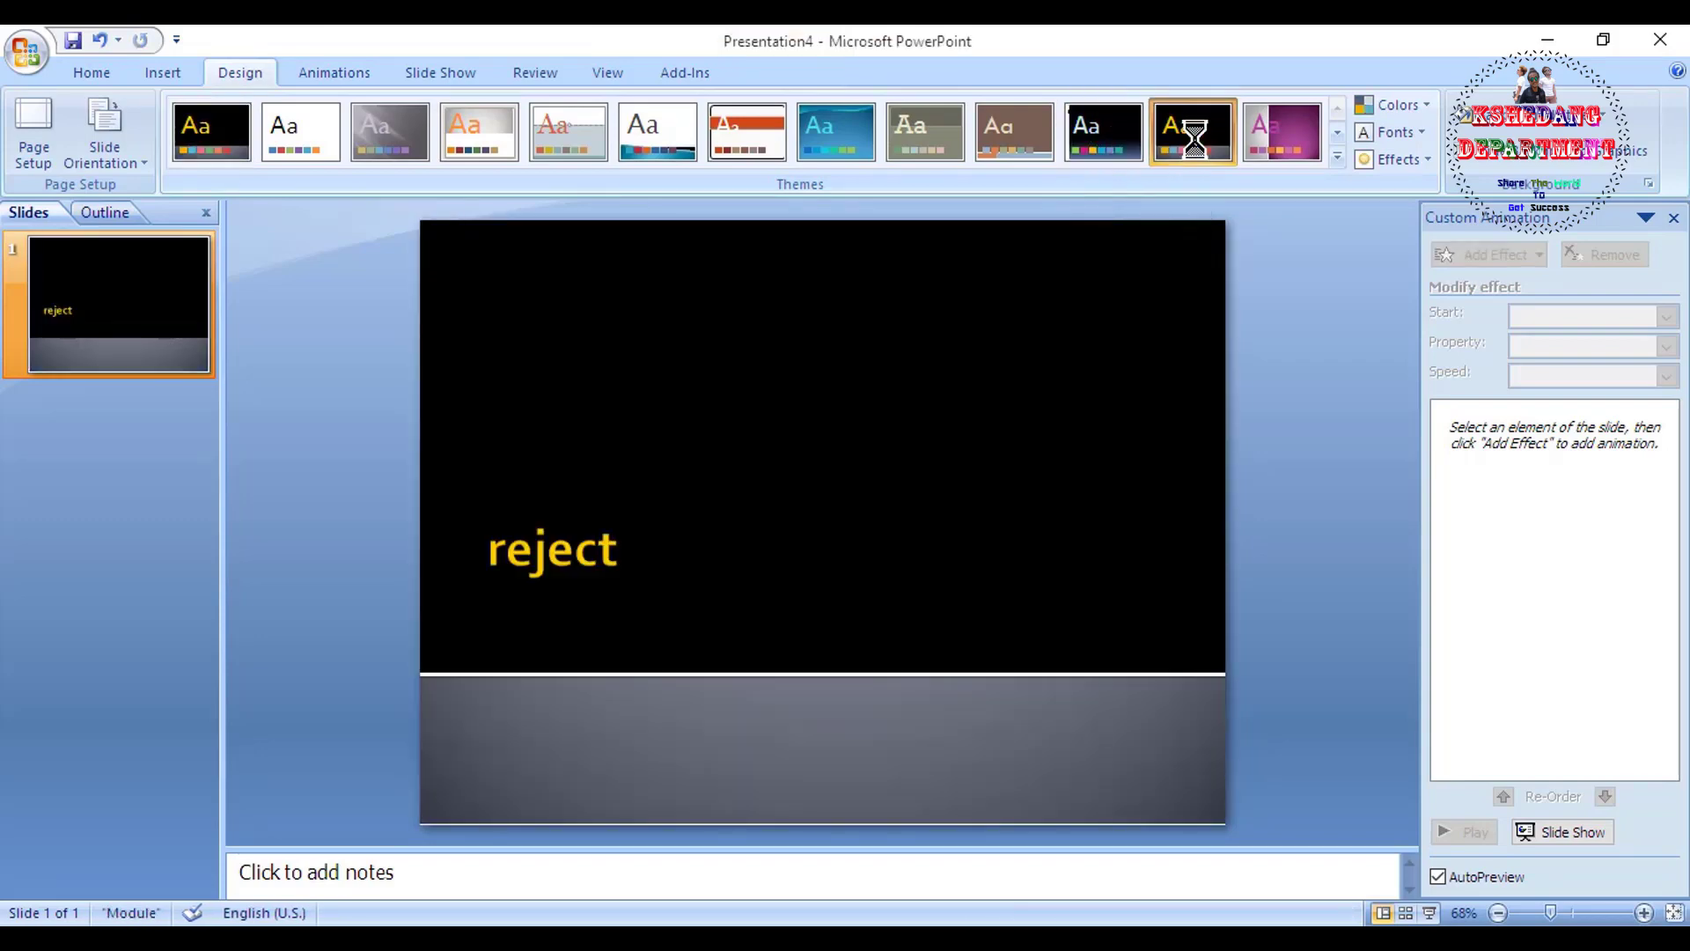
- Give the slide a transition and add a Whip exit animation to the reject title
click(319, 74)
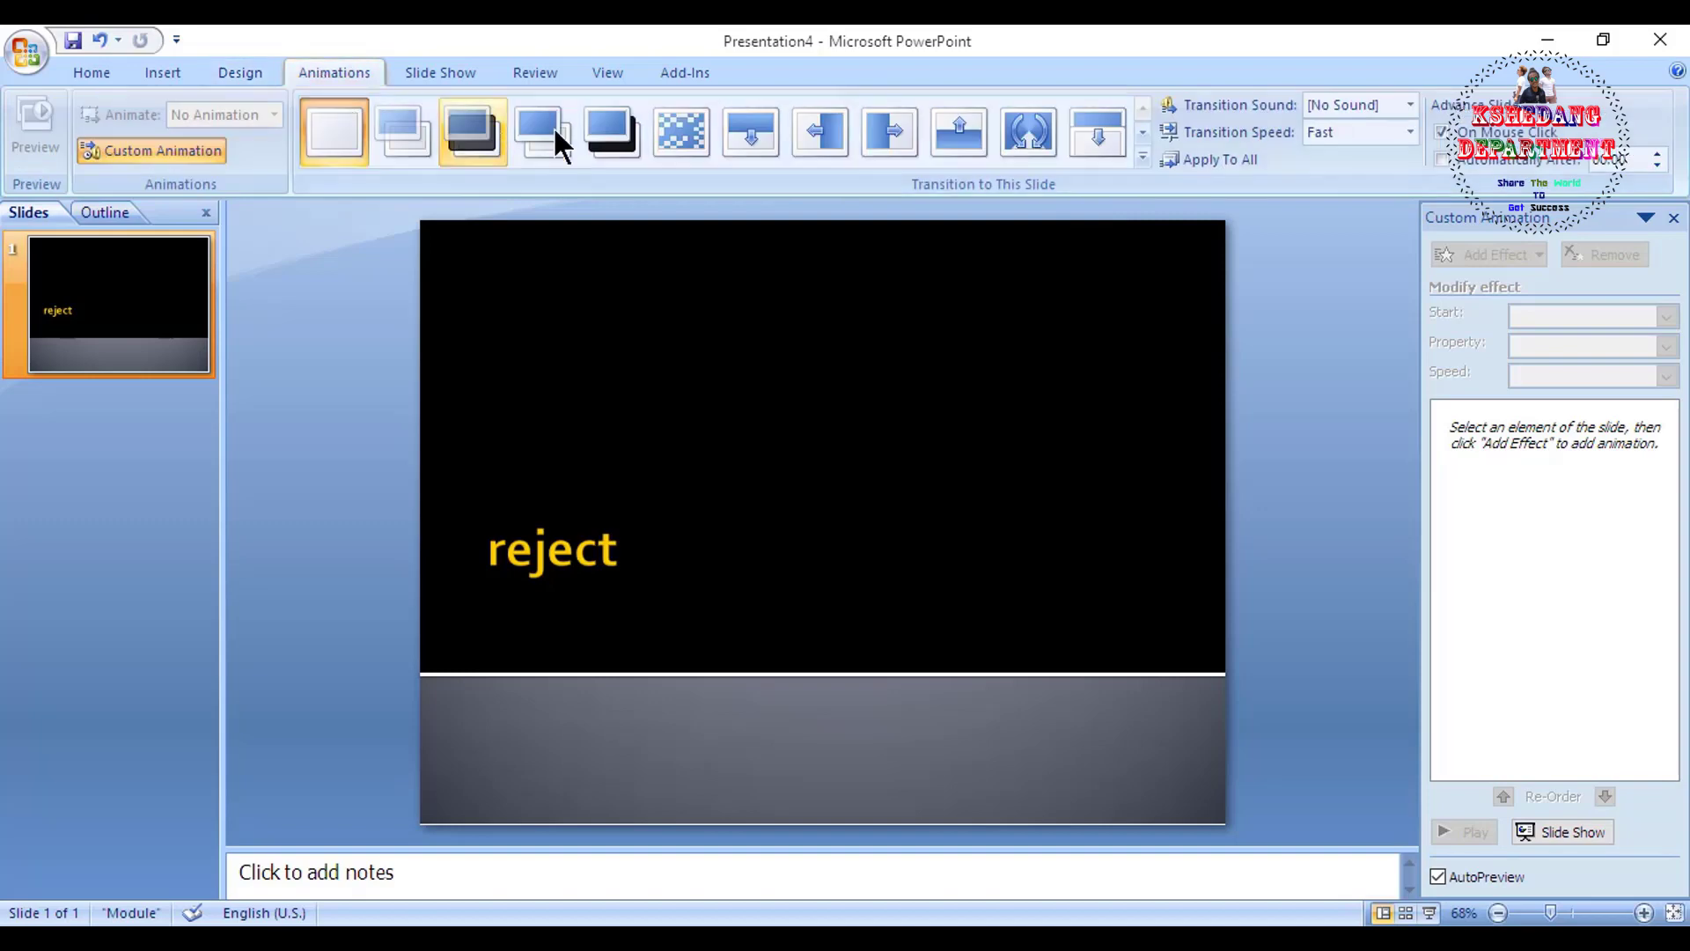
click(652, 141)
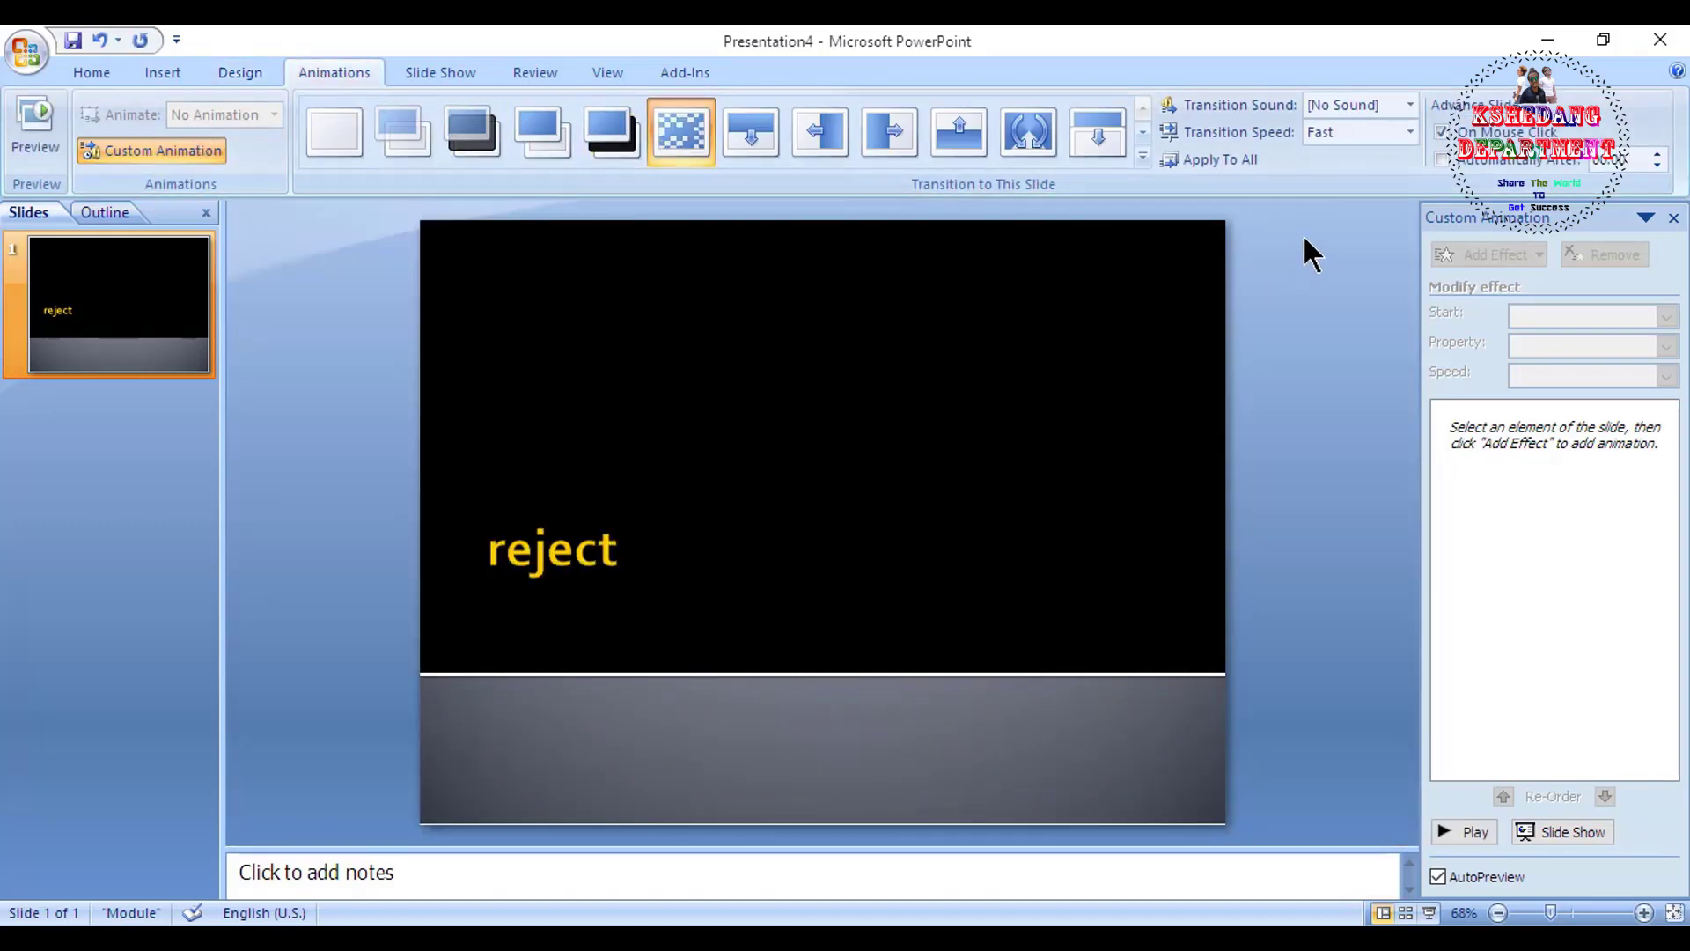
click(604, 556)
click(1493, 254)
mouse_move(1445, 340)
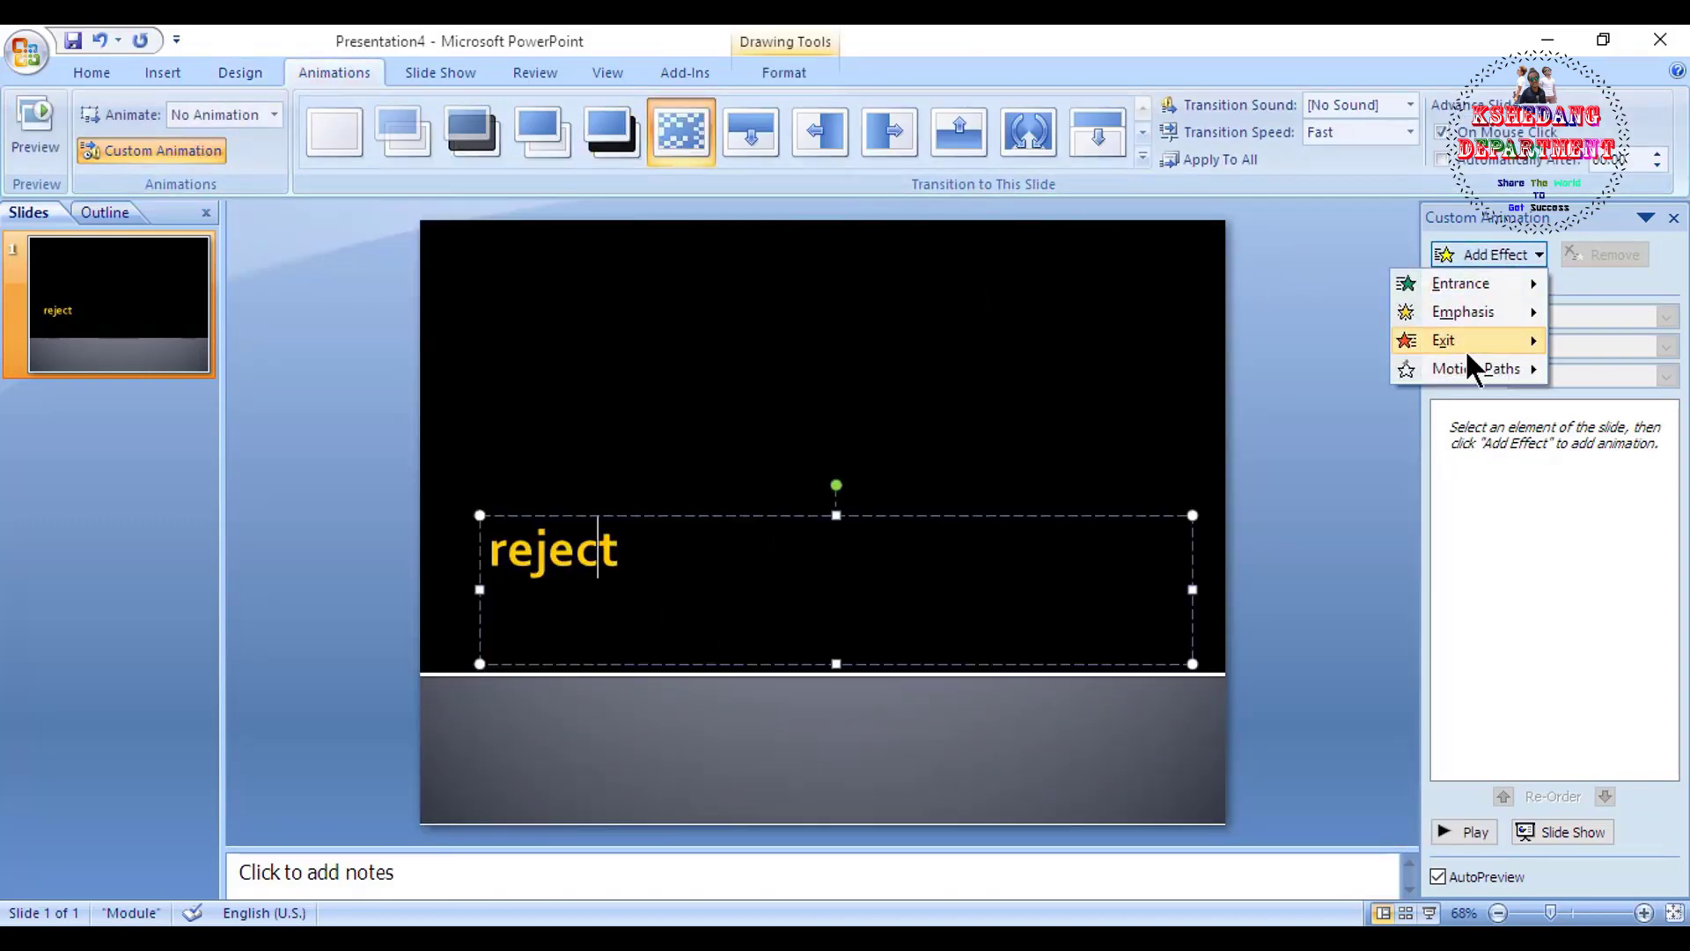
click(1338, 568)
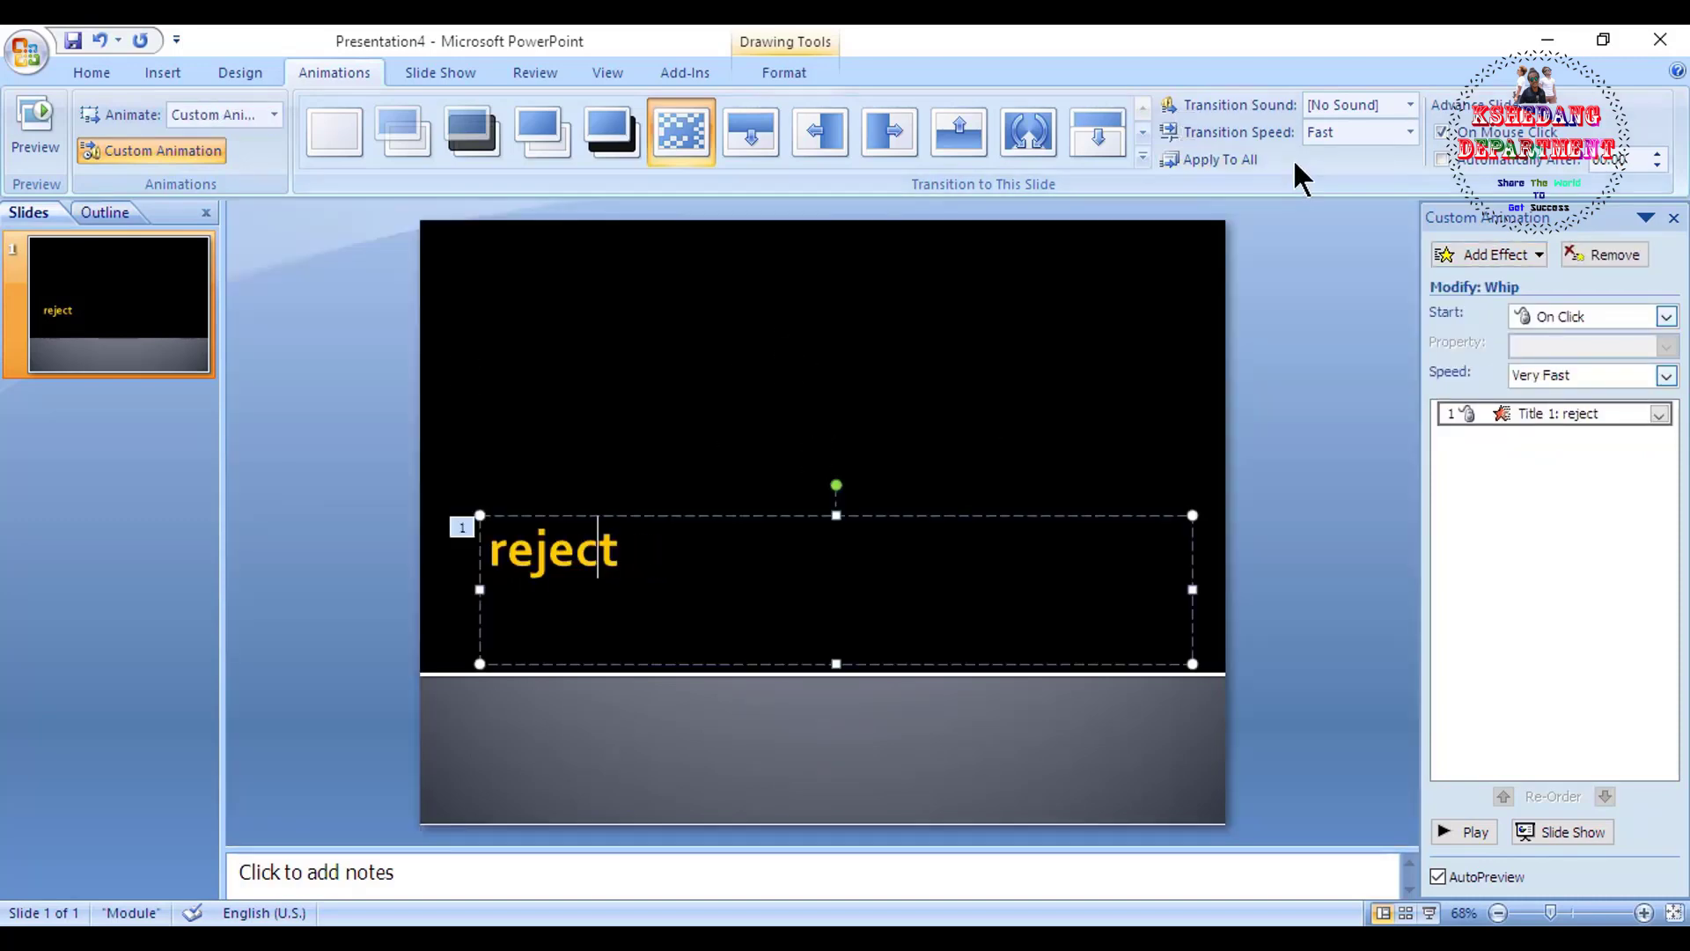
- Set the transition speed to Slow and make the slide advance automatically
click(1410, 132)
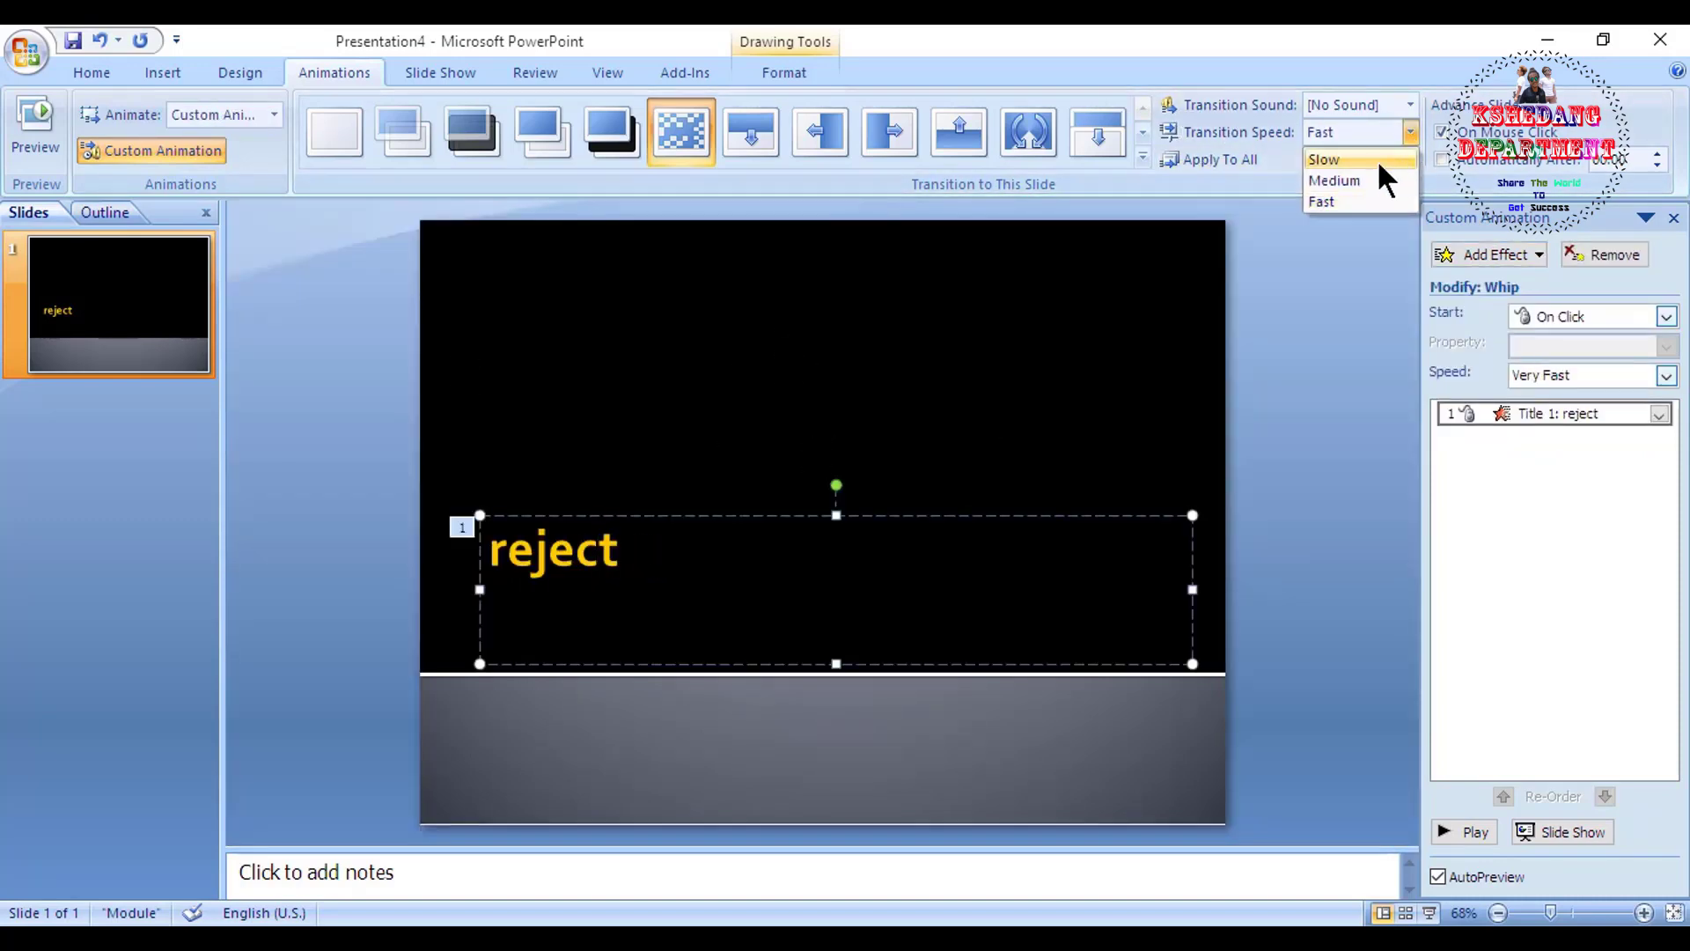
click(1375, 159)
click(1440, 132)
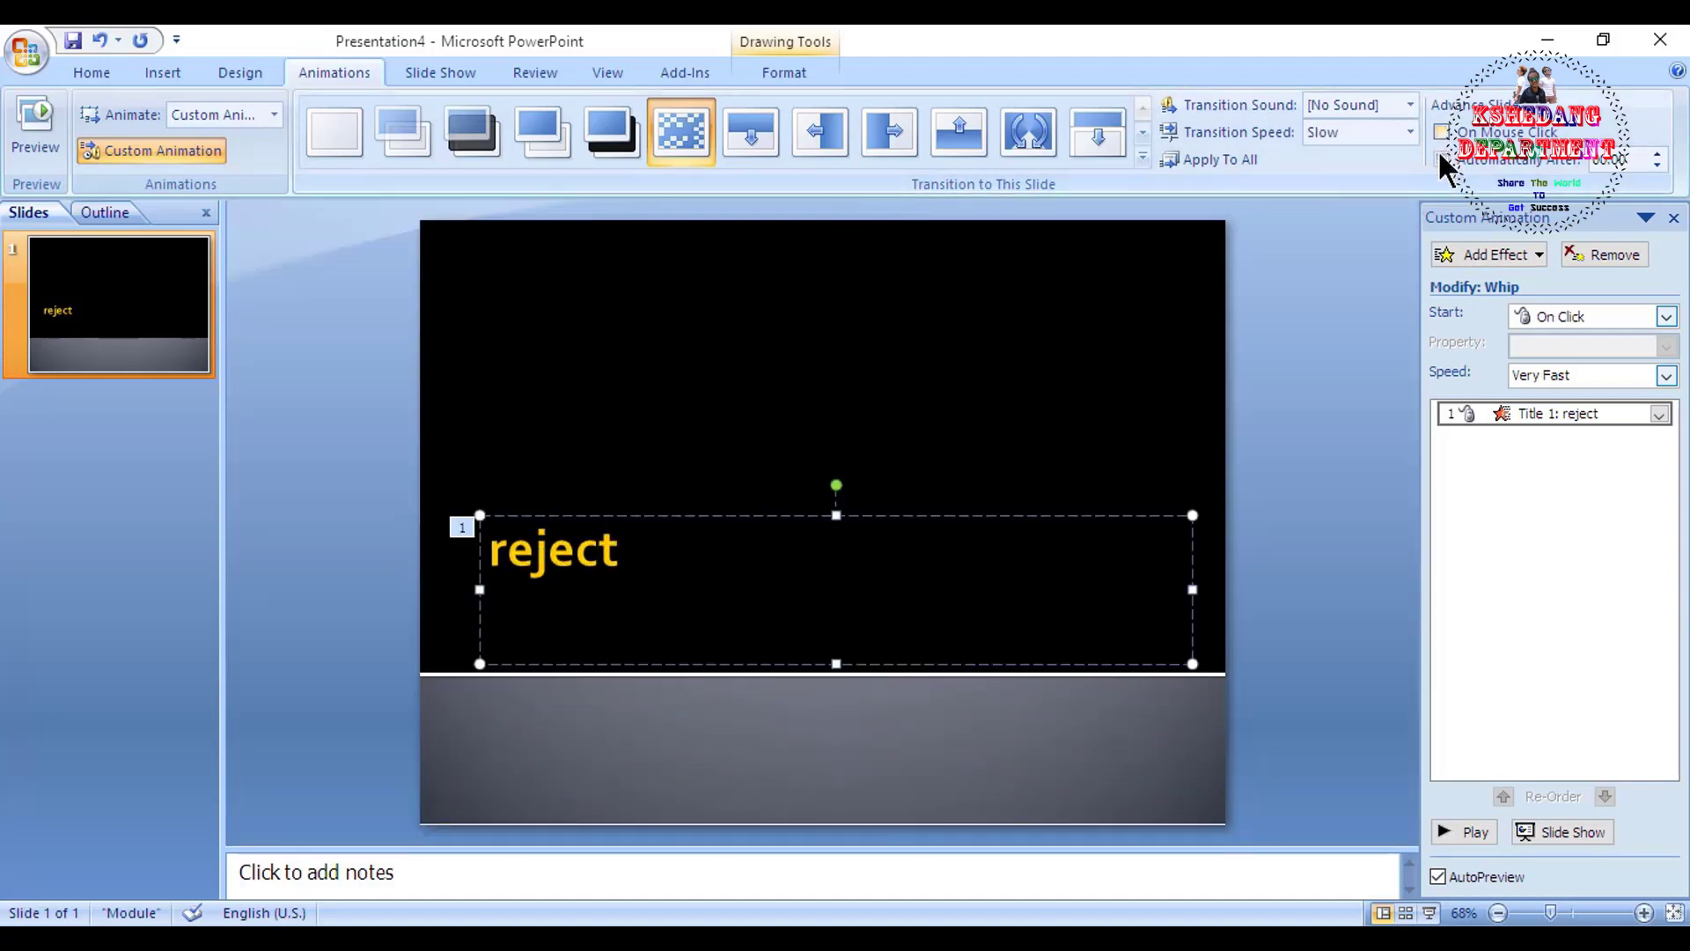
click(1440, 159)
- Save the presentation as 'reject'
click(26, 51)
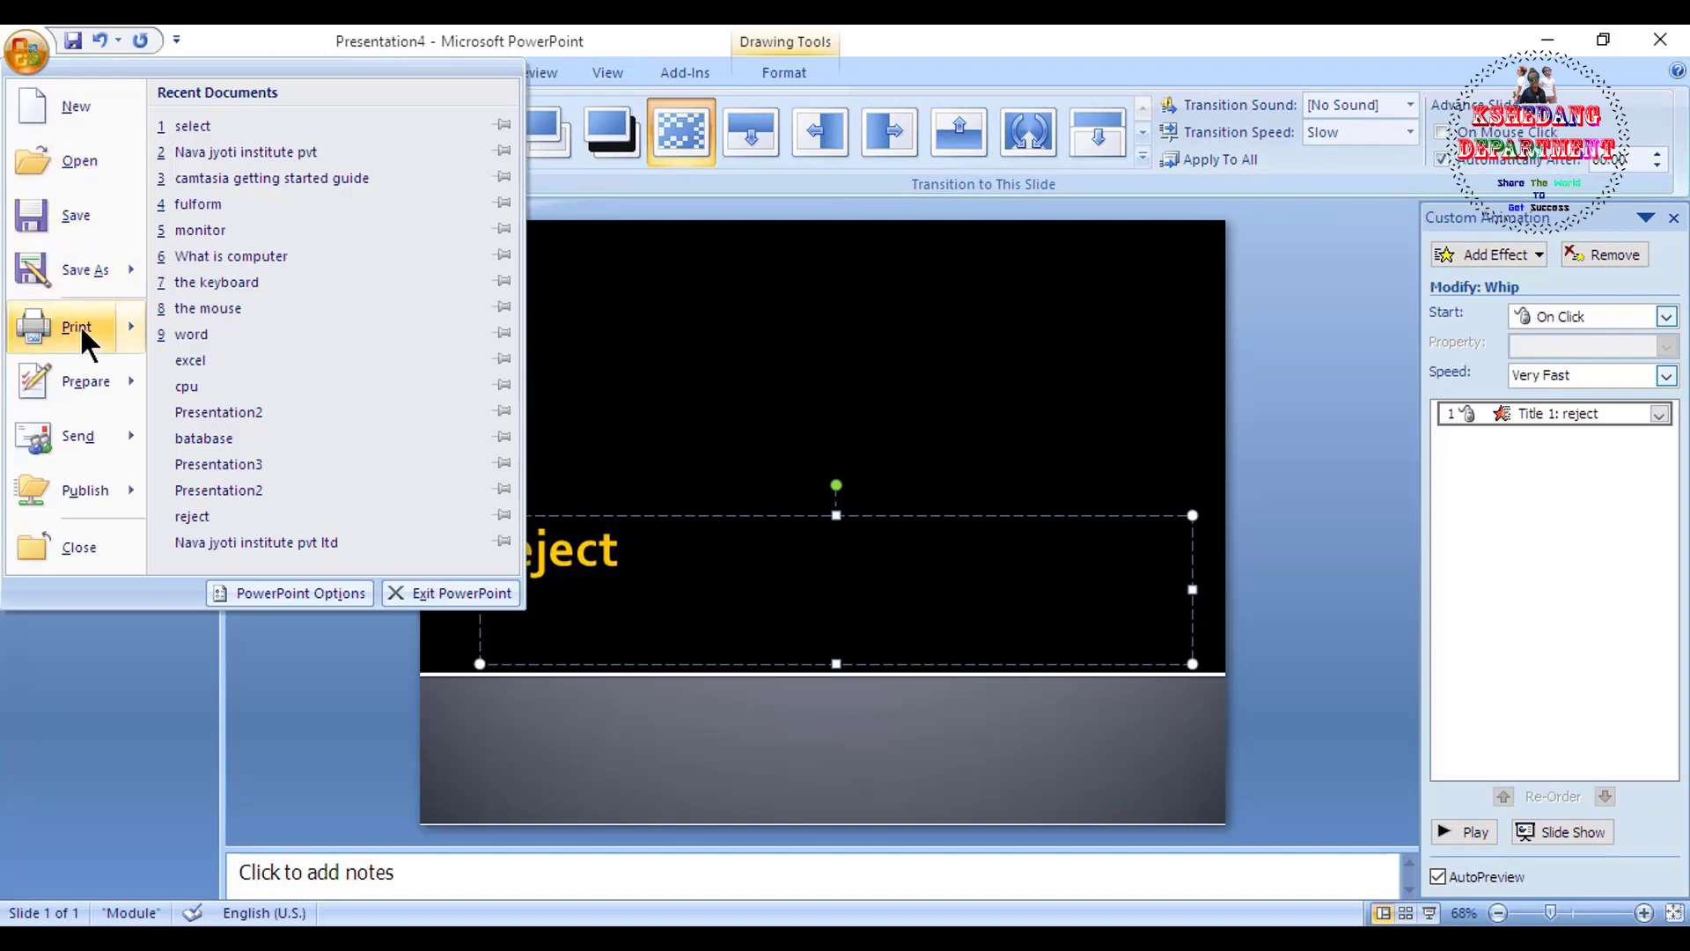
key(Escape)
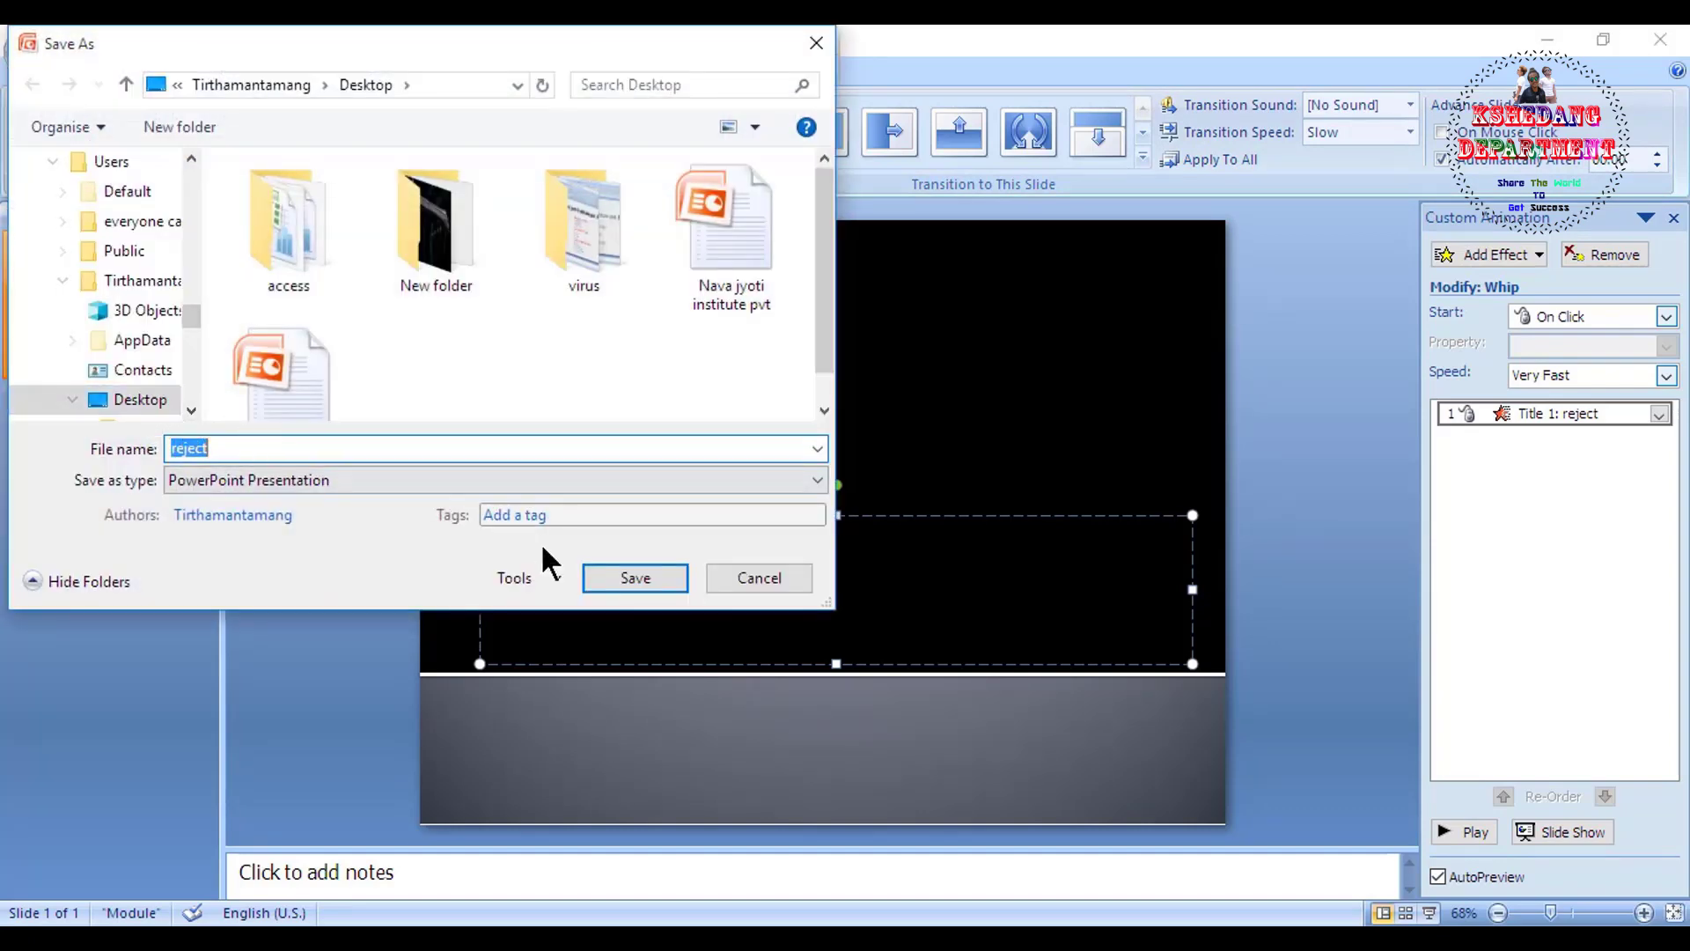
click(647, 581)
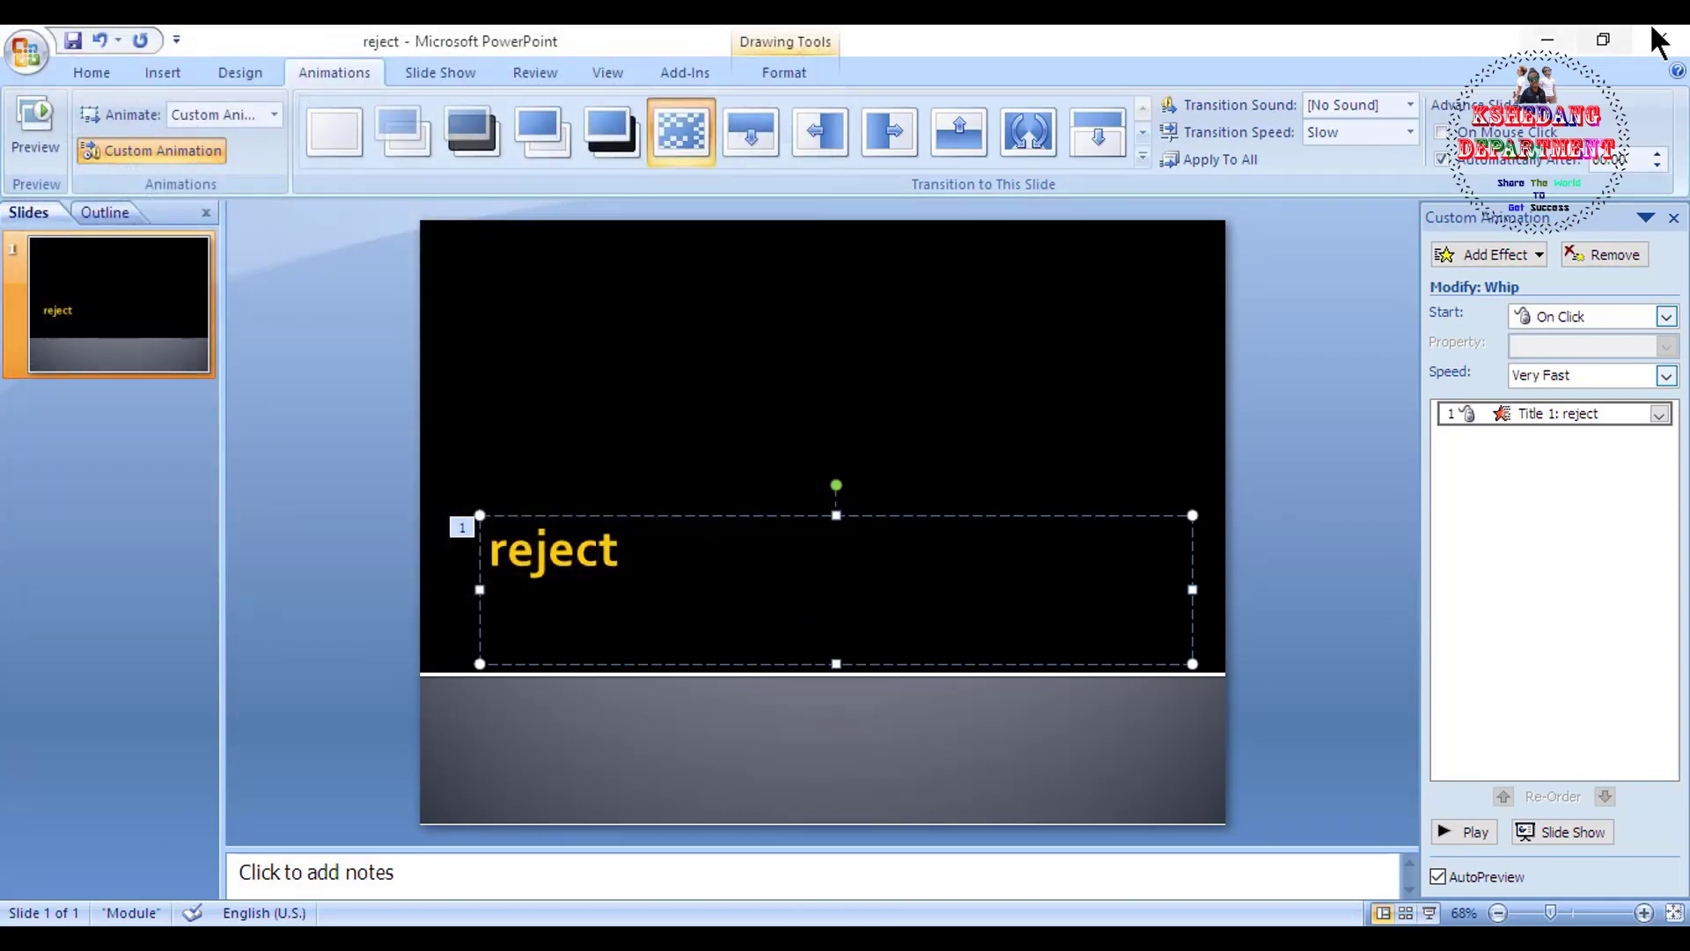
- Close the reject, select and Nava jyoti presentations, exiting PowerPoint
click(1659, 41)
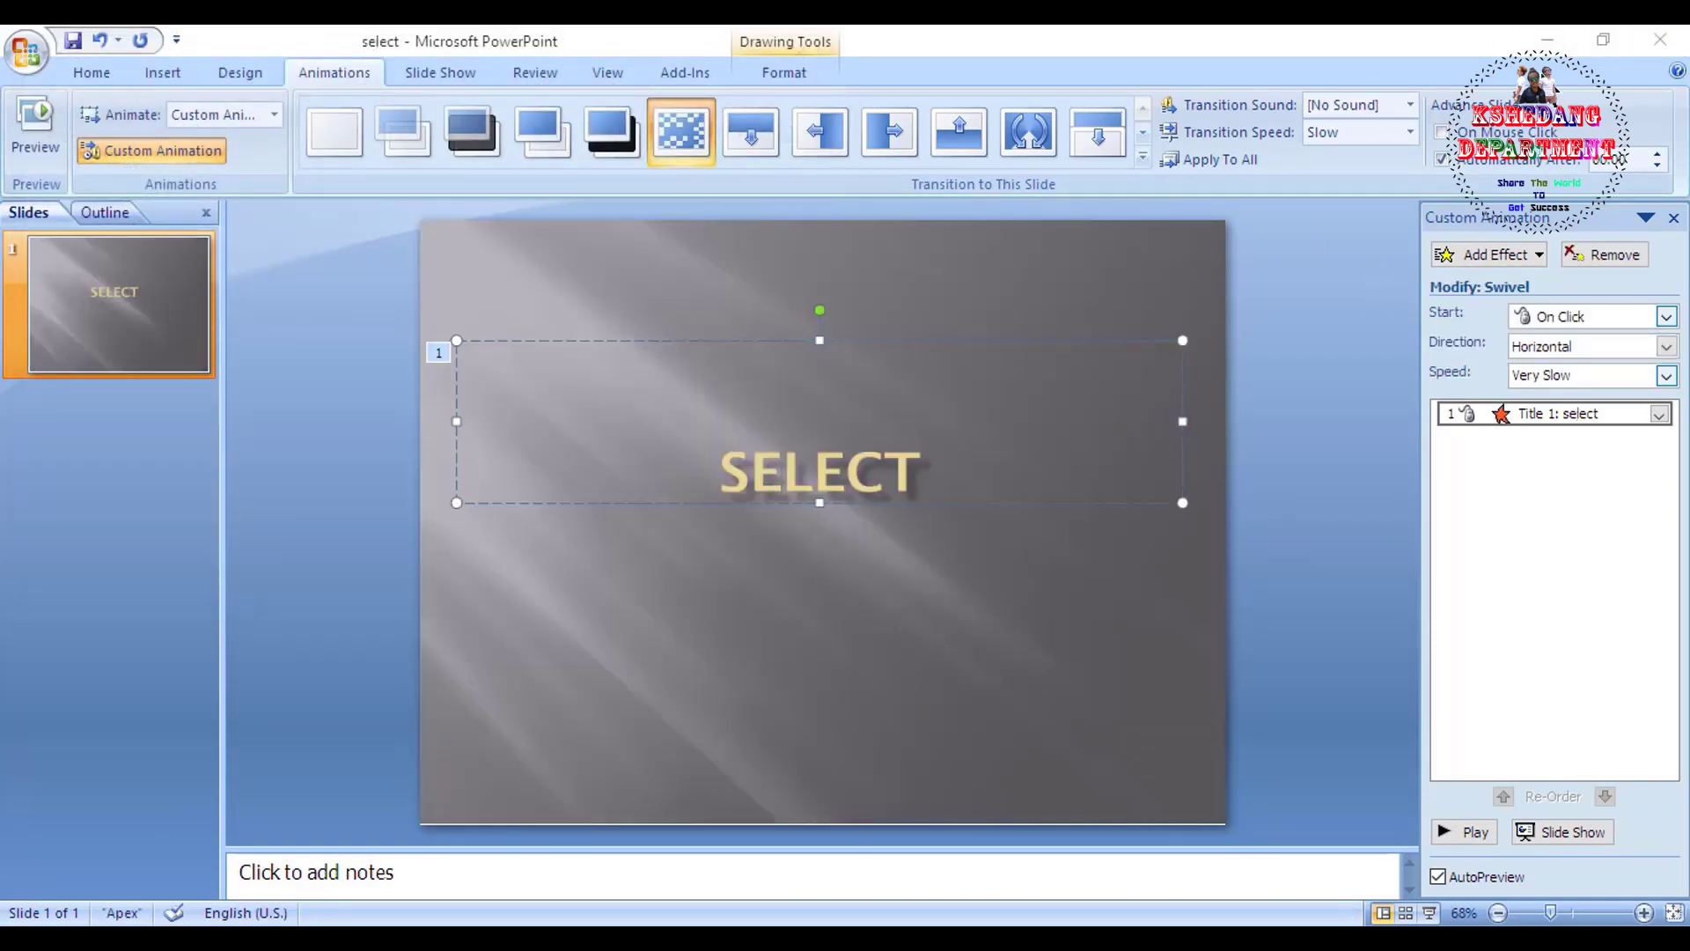
click(1659, 40)
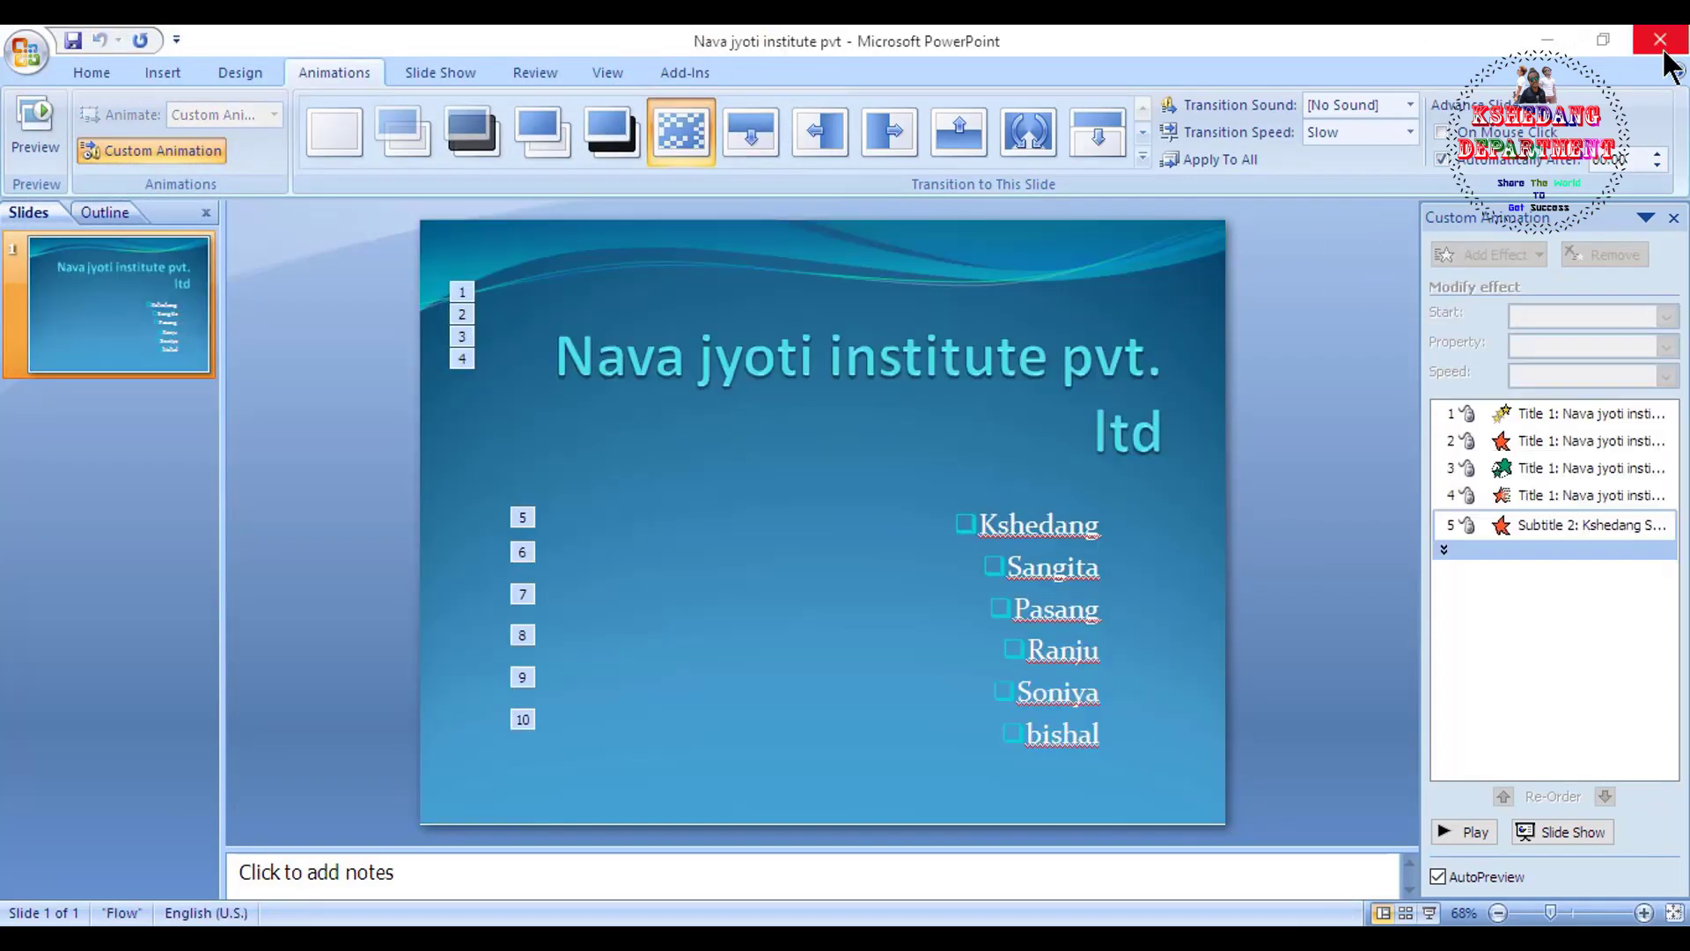
click(1659, 39)
- Refresh the desktop twice, then open the 'select' presentation from its Desktop icon
right_click(619, 117)
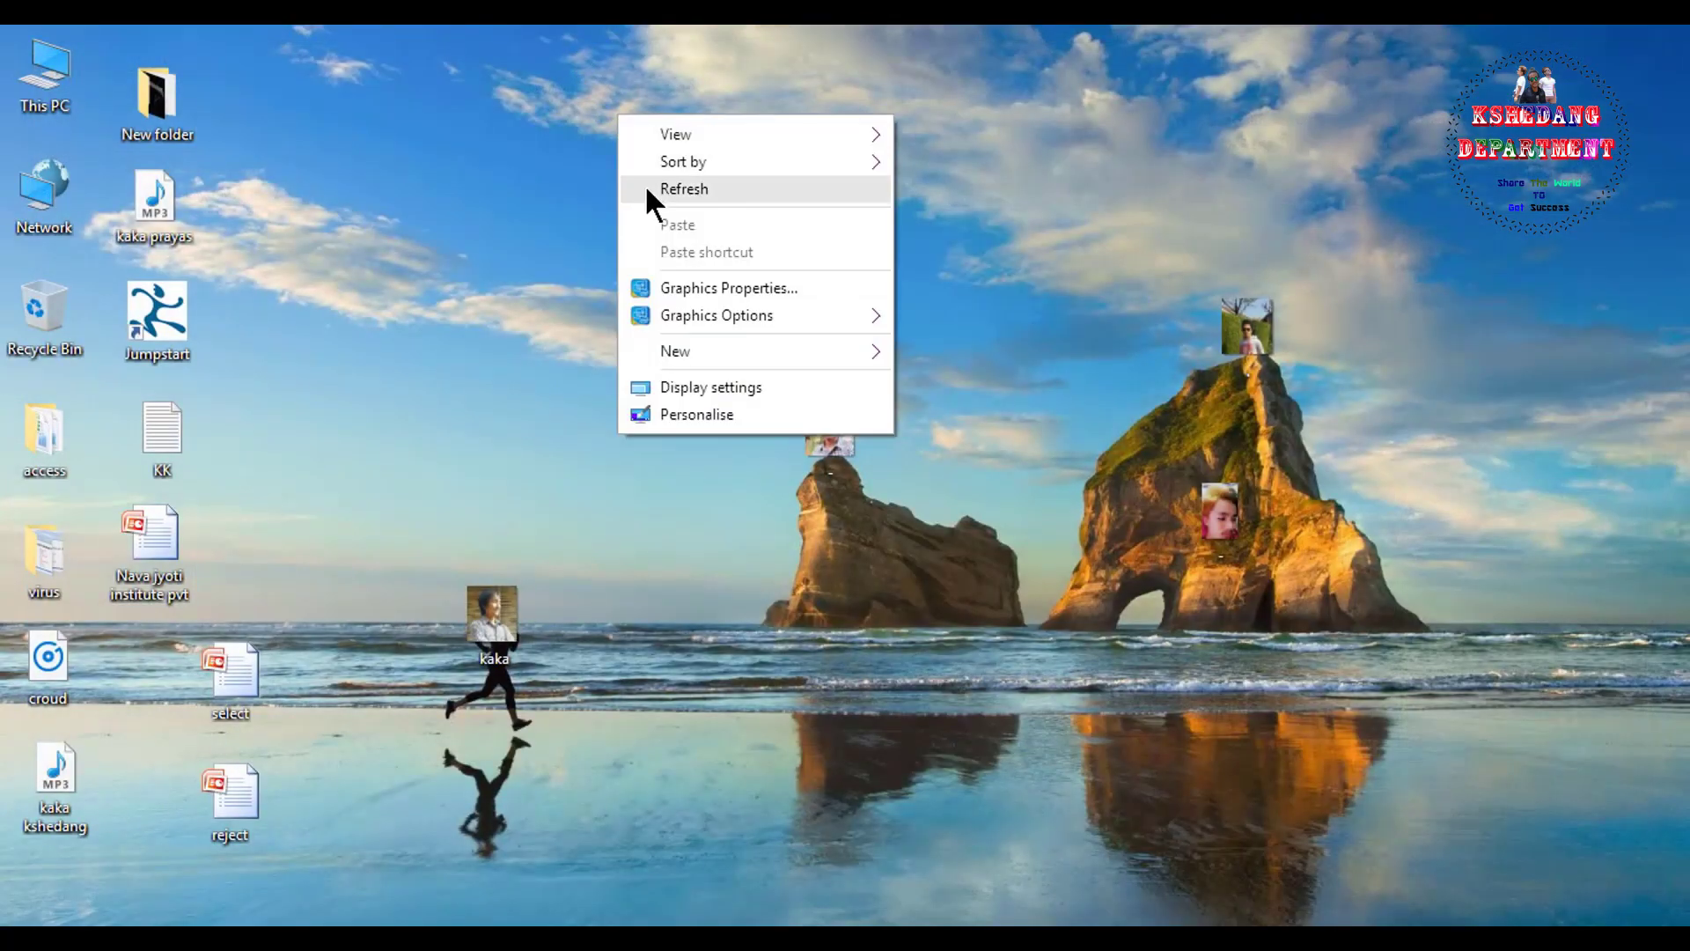
click(644, 183)
right_click(562, 166)
click(581, 236)
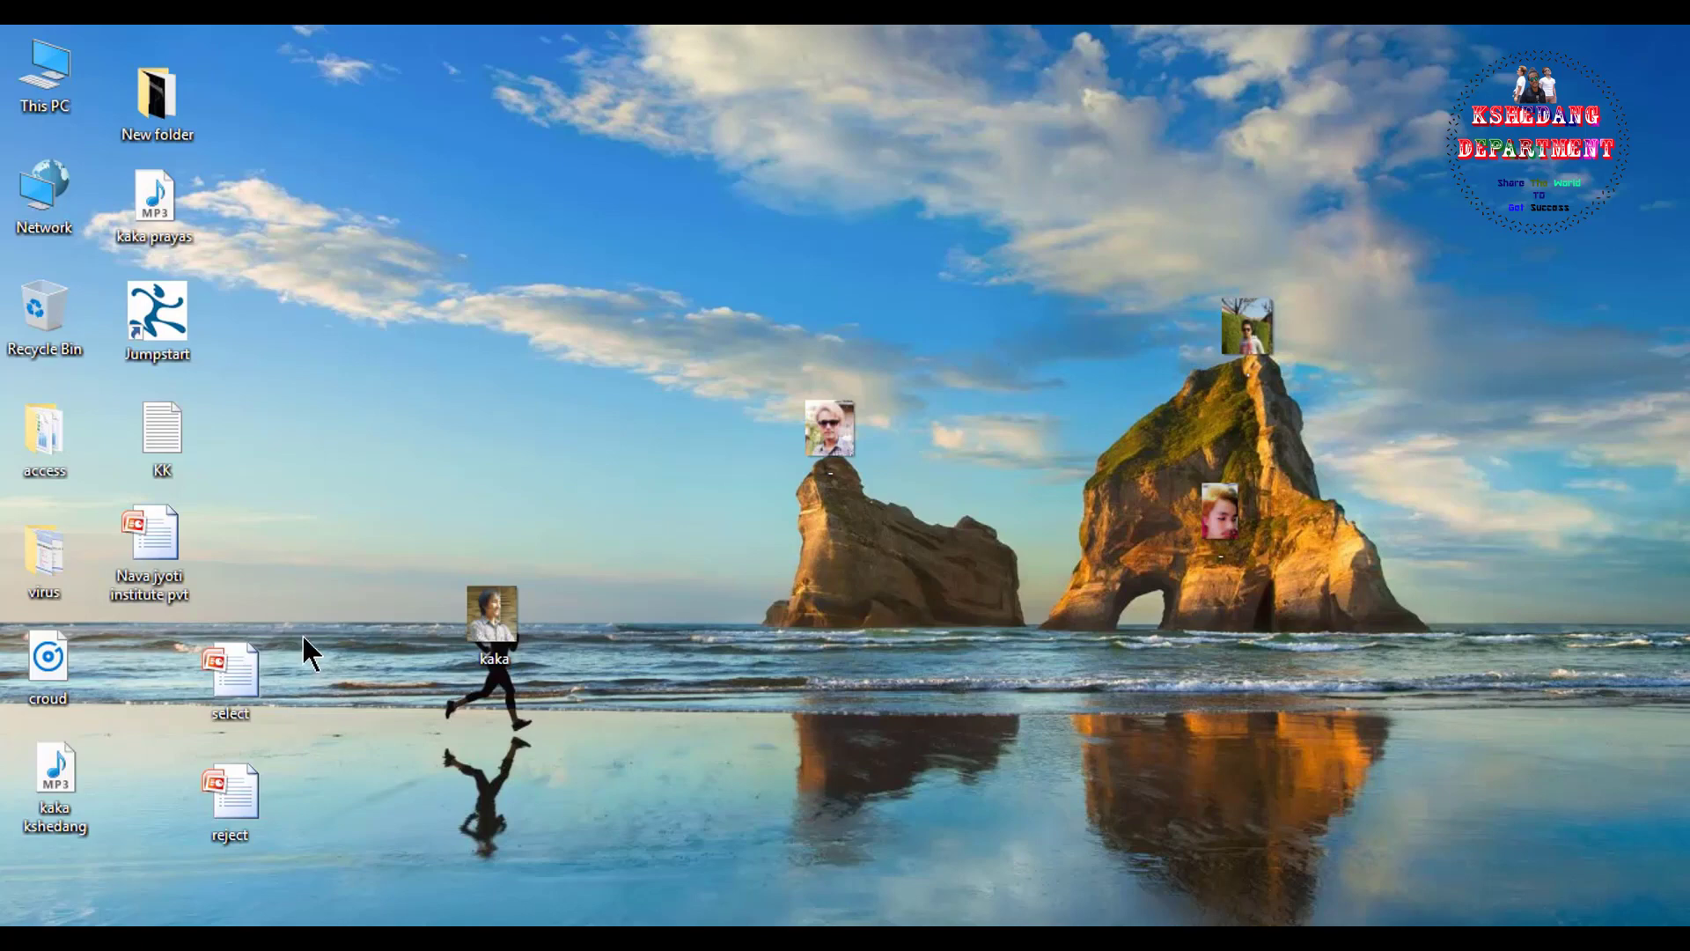
double_click(229, 677)
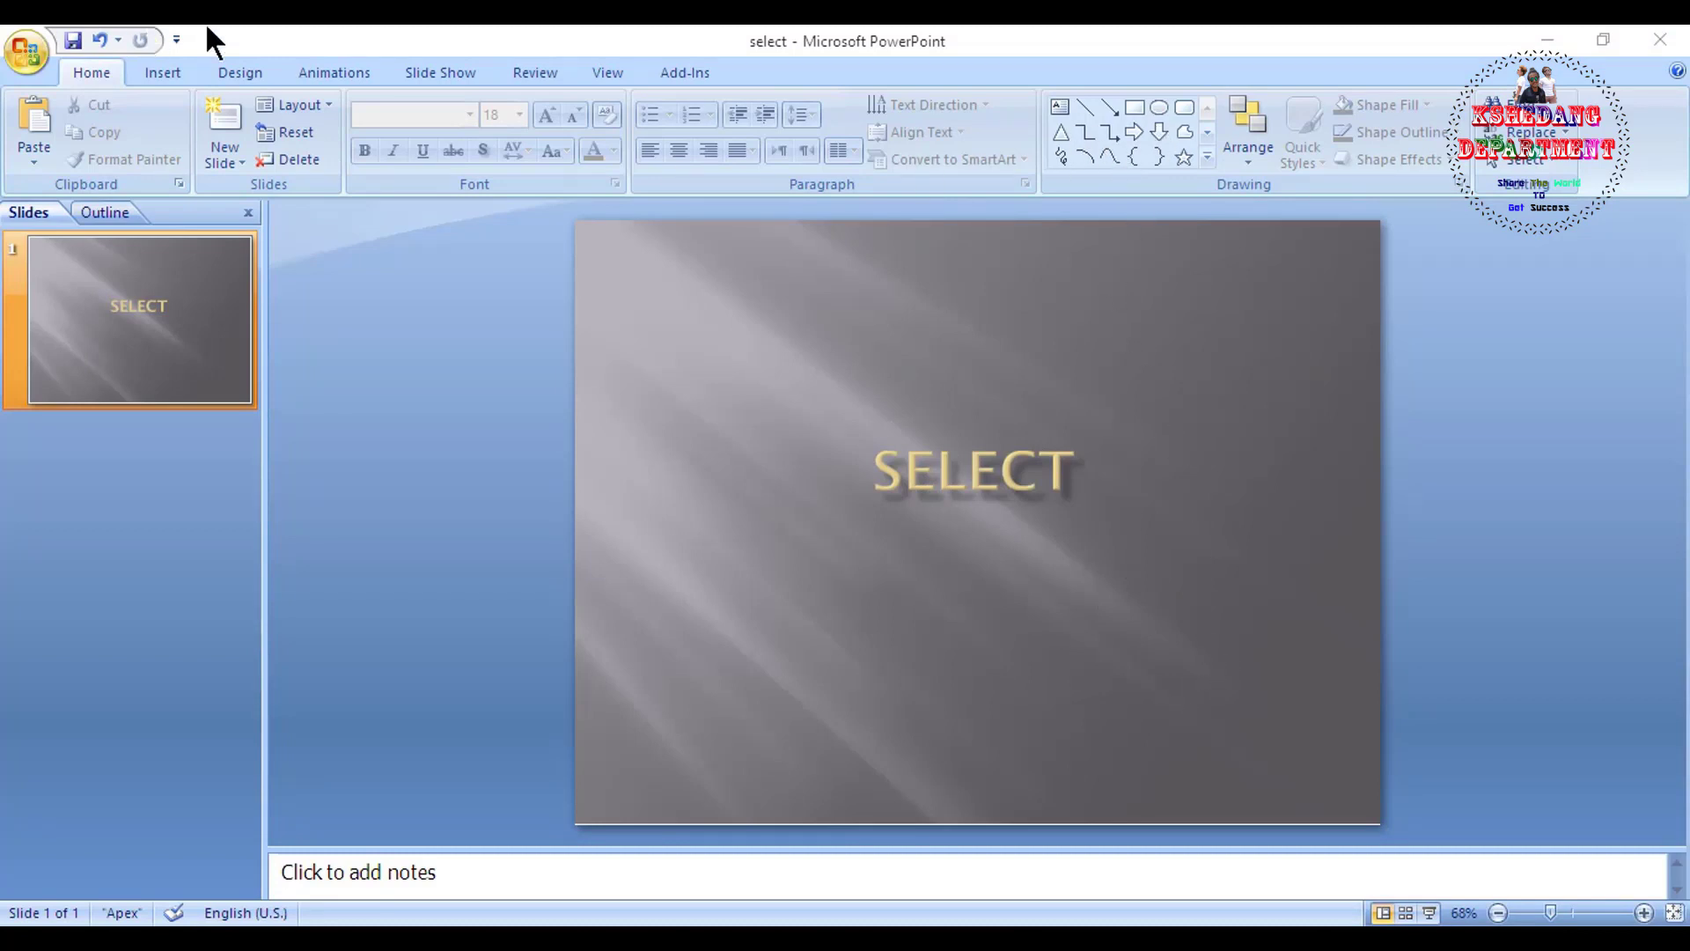
- Draw a Home action button in the lower-right corner of the select slide
click(1206, 157)
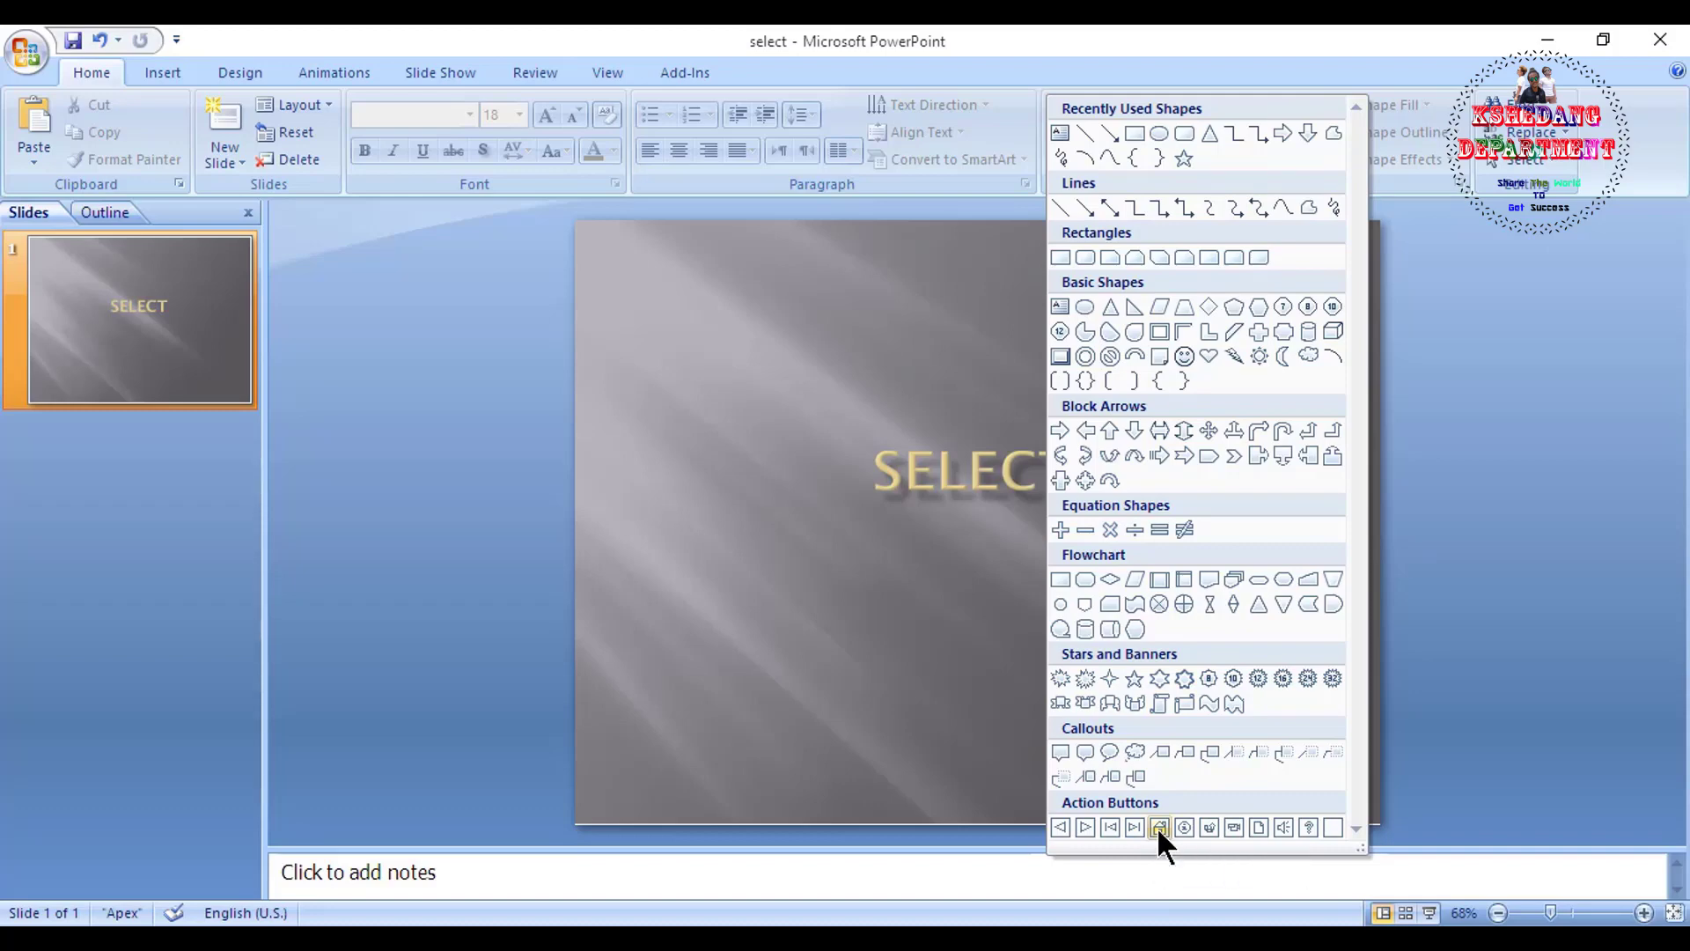
click(1159, 828)
drag(1185, 629, 1339, 784)
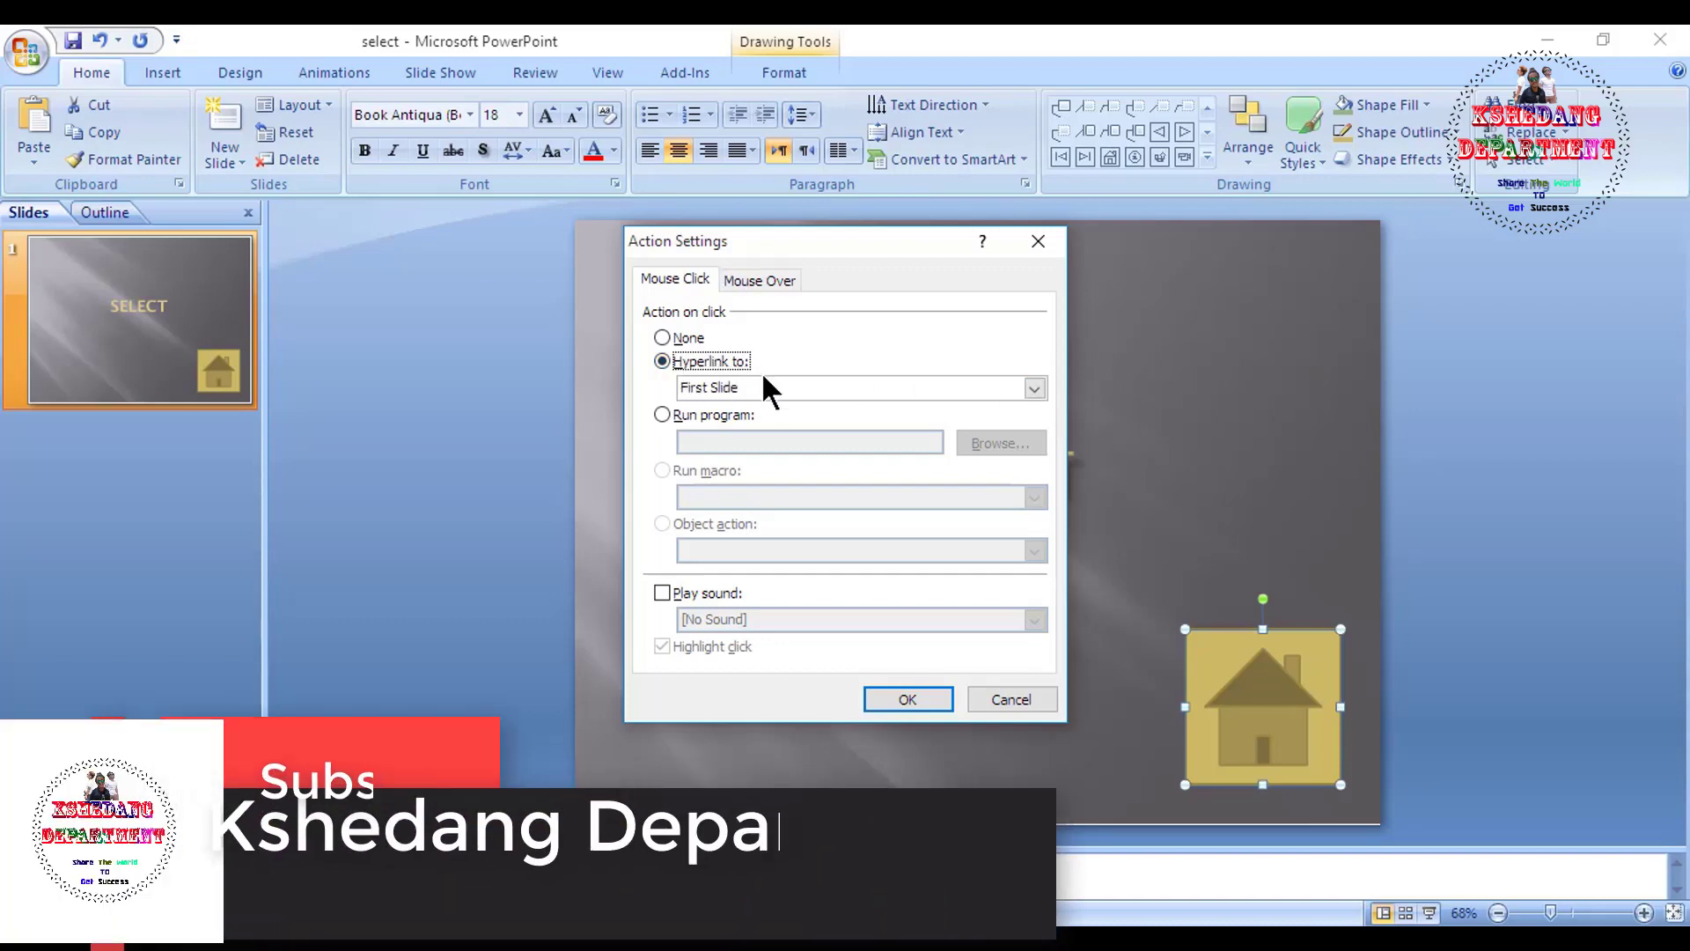
- Hyperlink the Home button to the Nava jyoti institute pvt presentation file
click(1036, 388)
scroll(880, 444, down, 1)
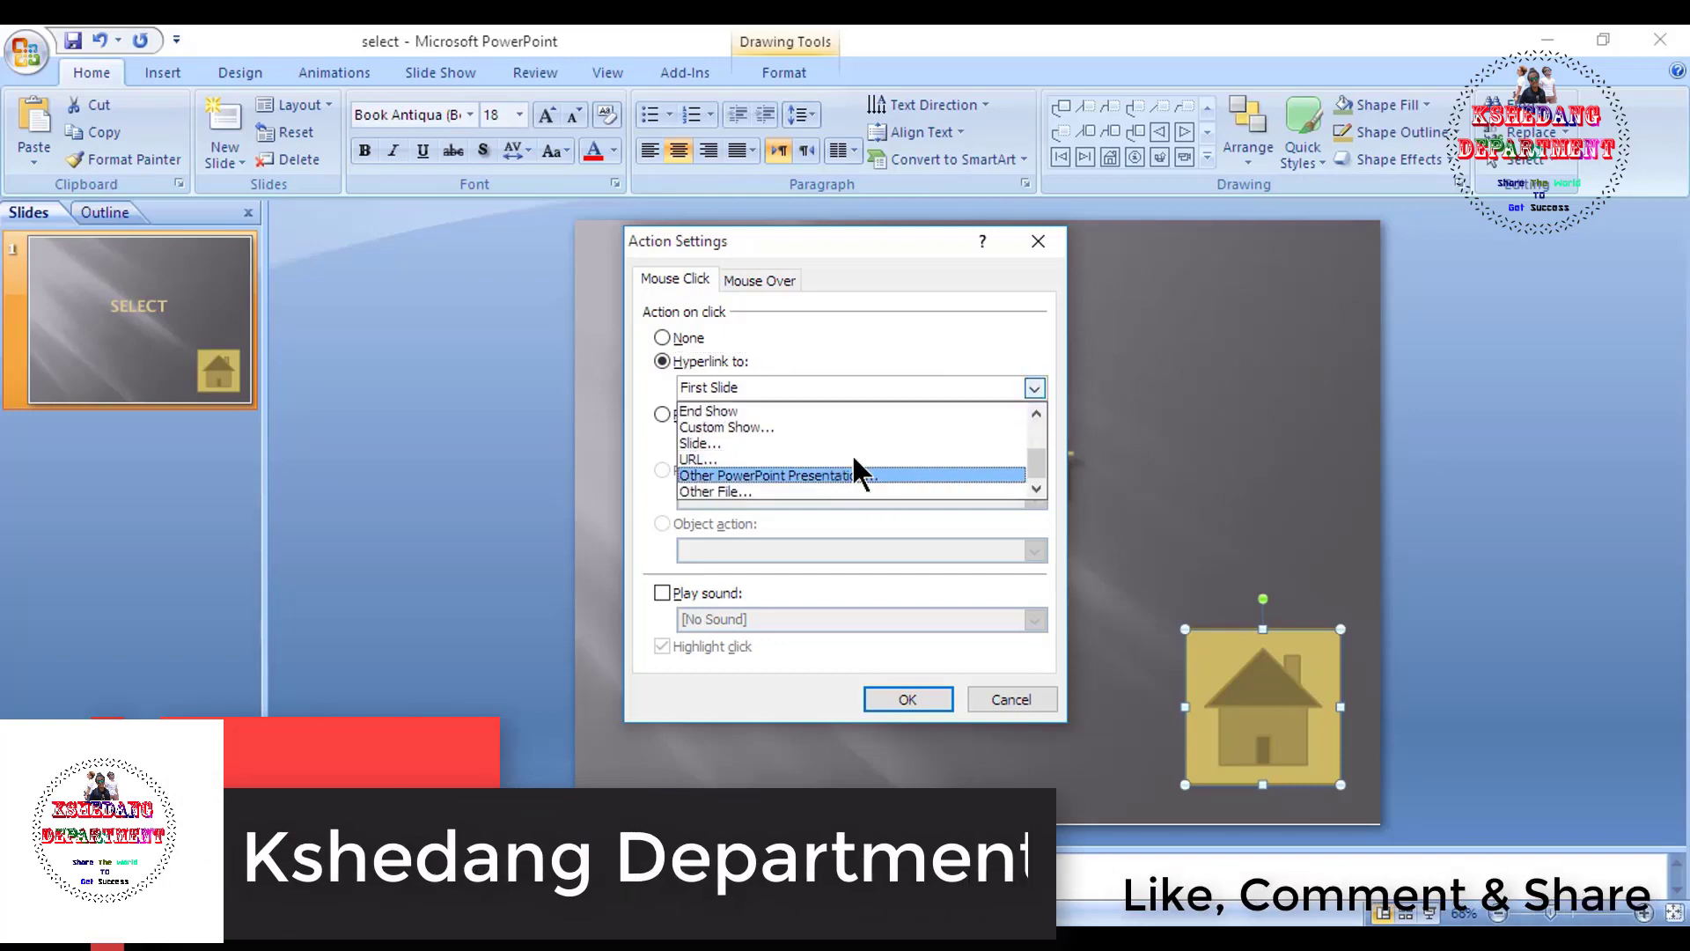
click(812, 490)
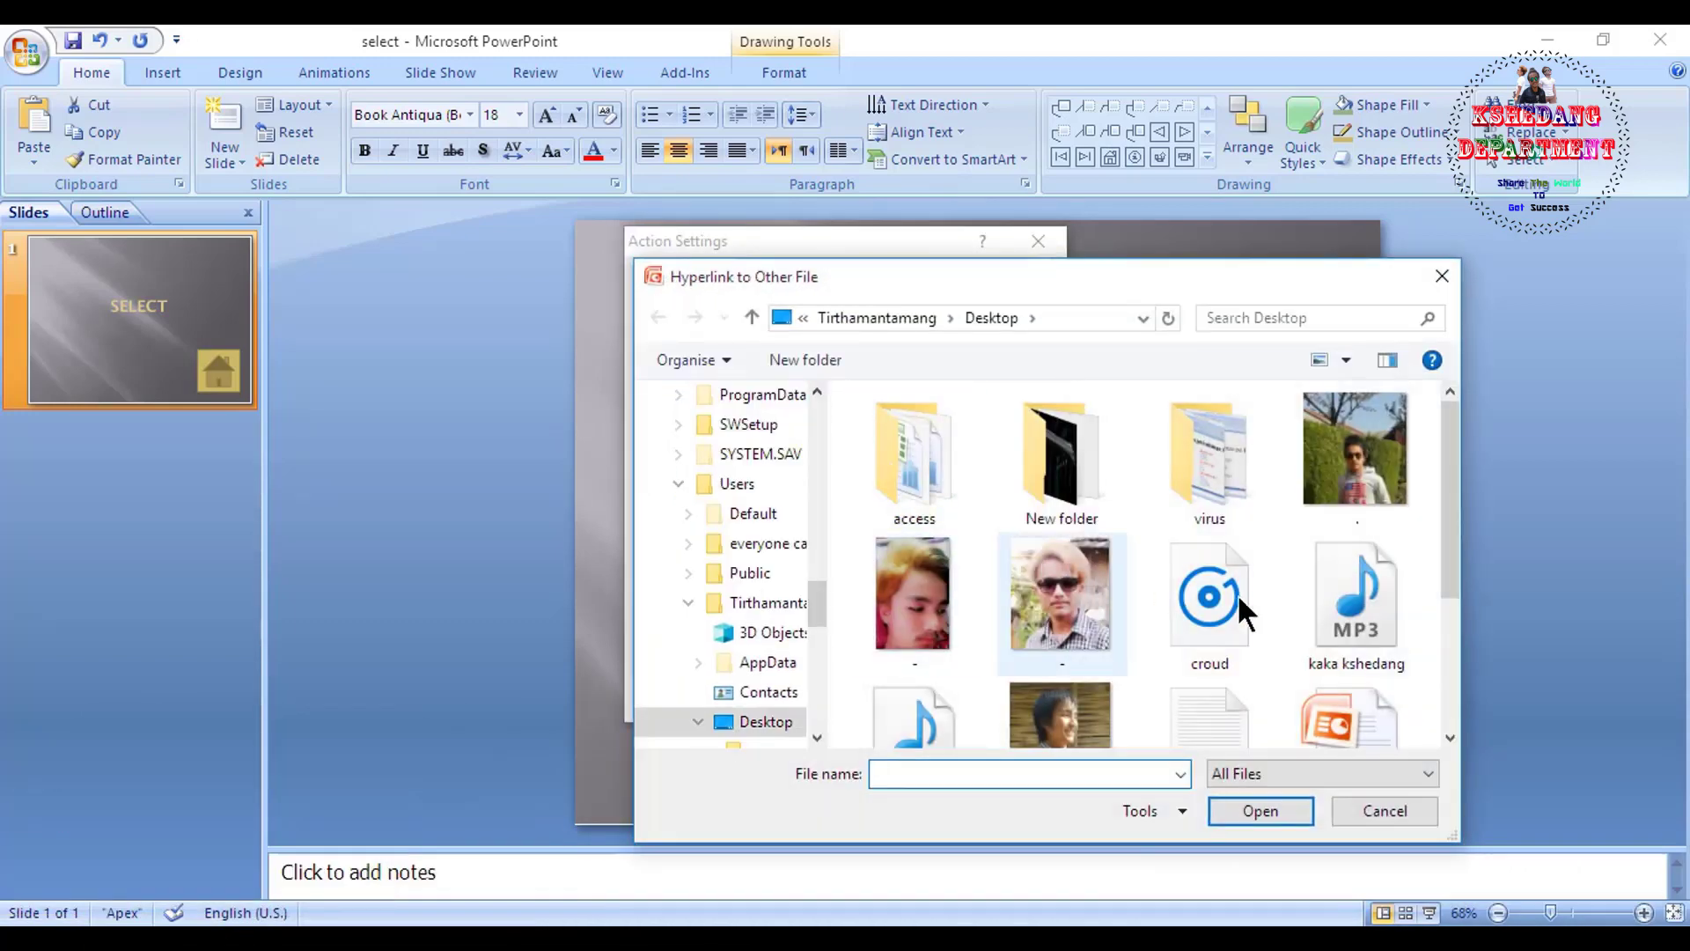
scroll(1280, 663, down, 2)
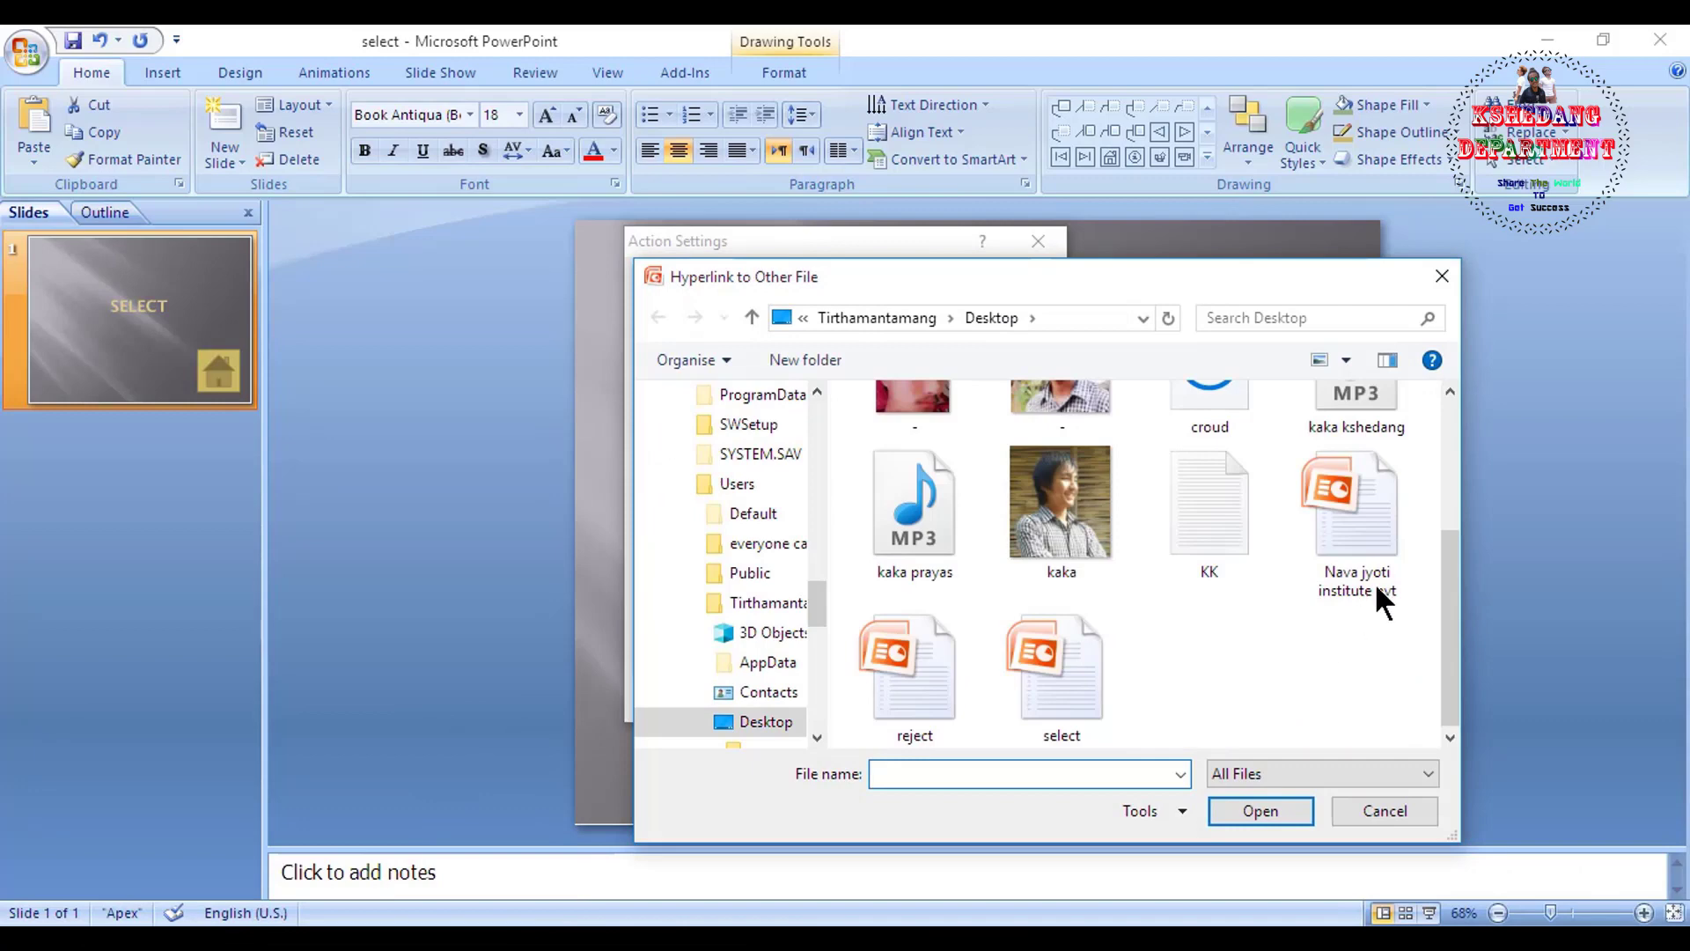
click(1365, 535)
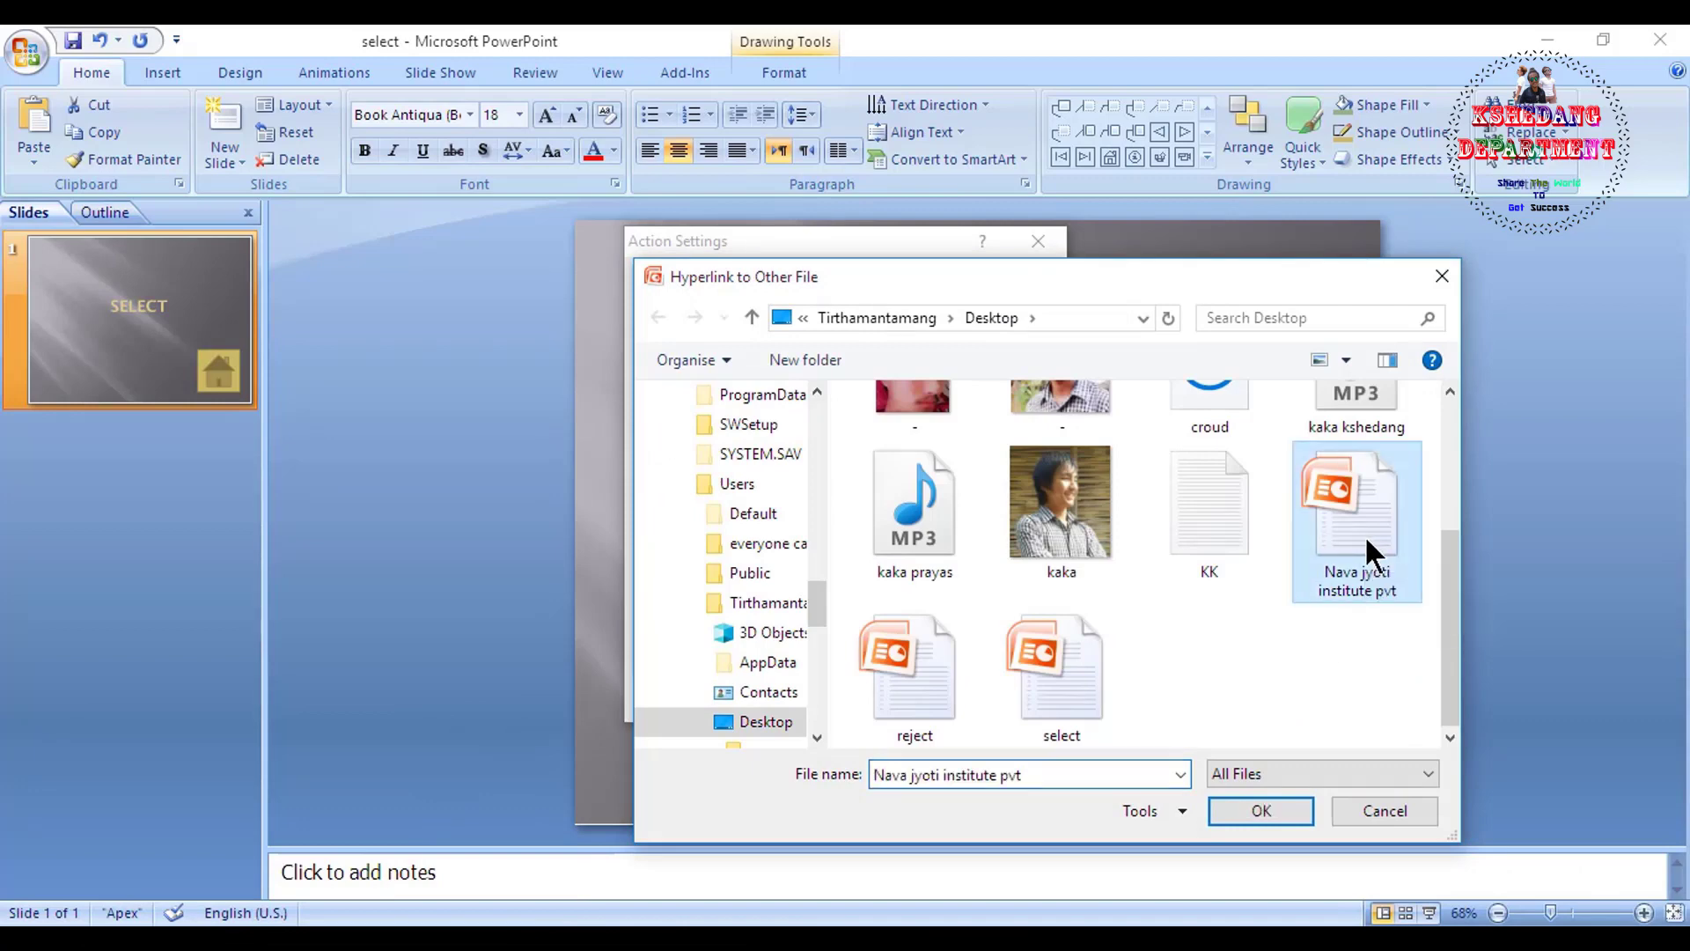
click(1259, 810)
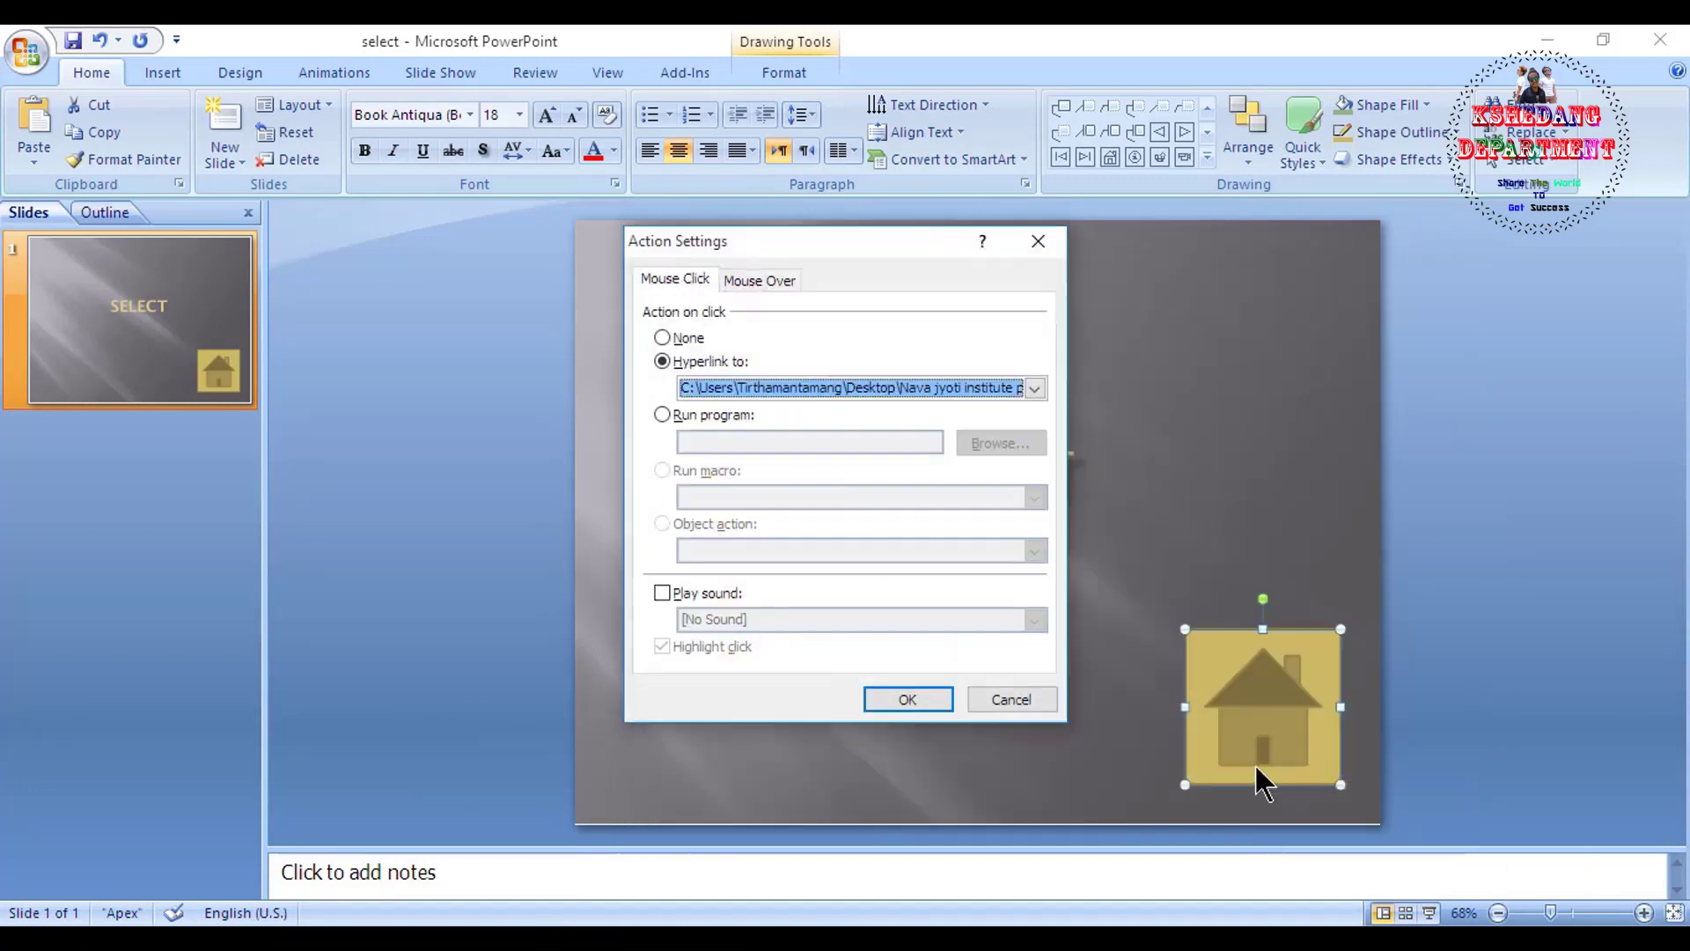
click(906, 700)
- Save the select presentation and close PowerPoint
click(26, 51)
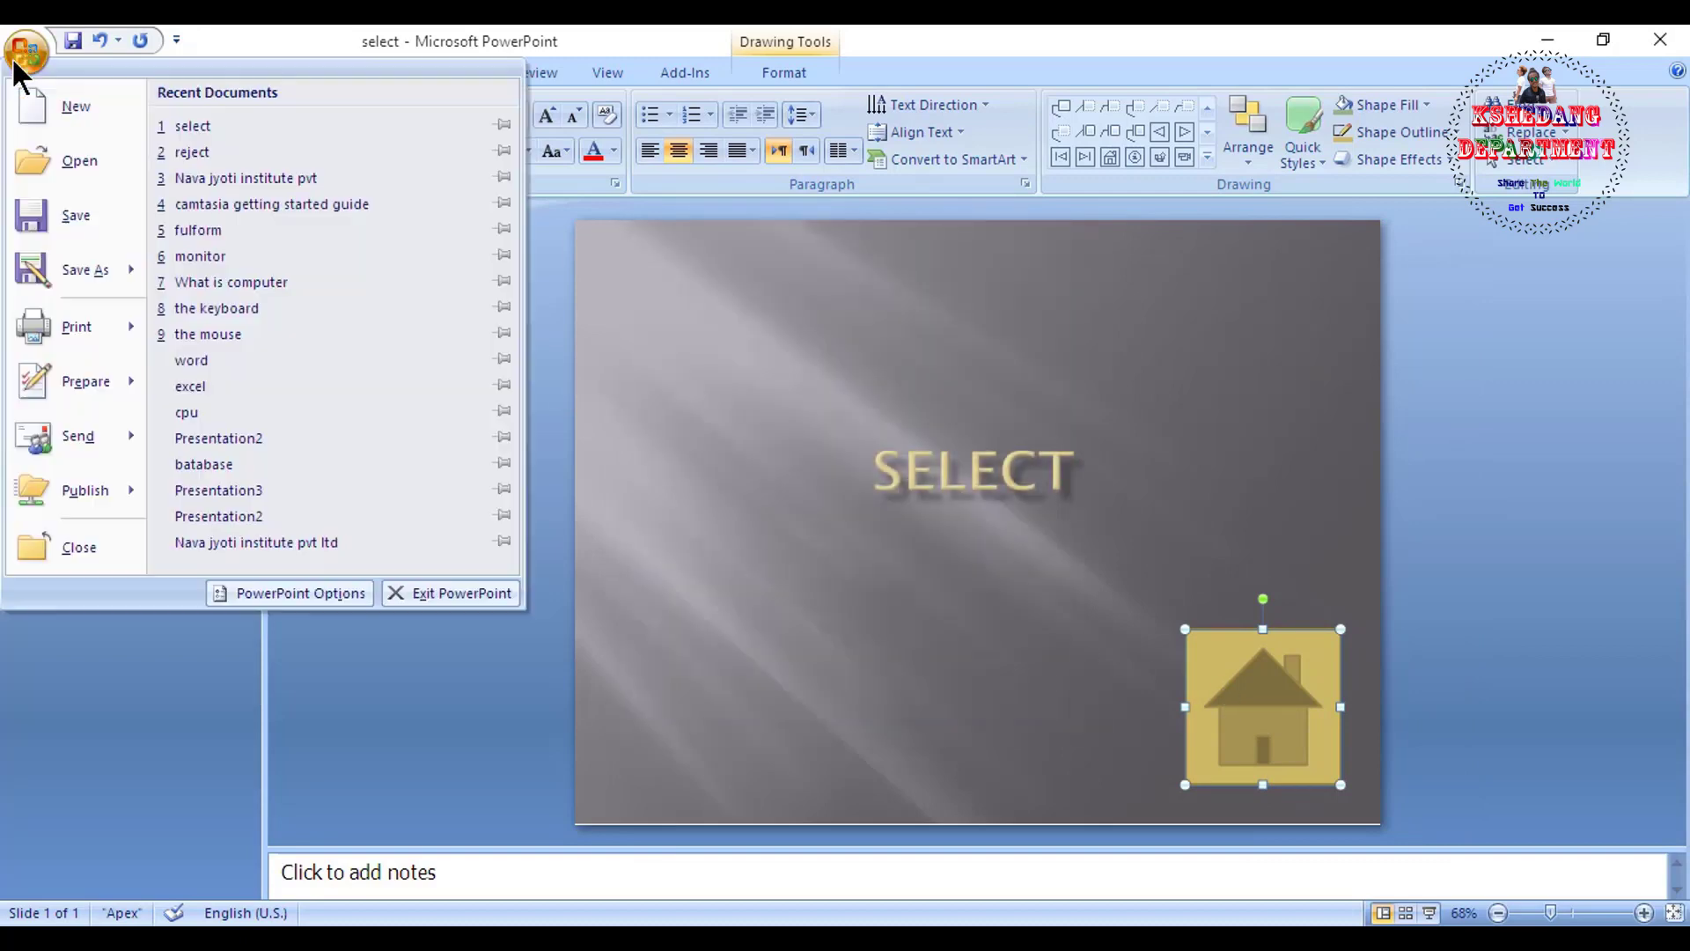
click(77, 226)
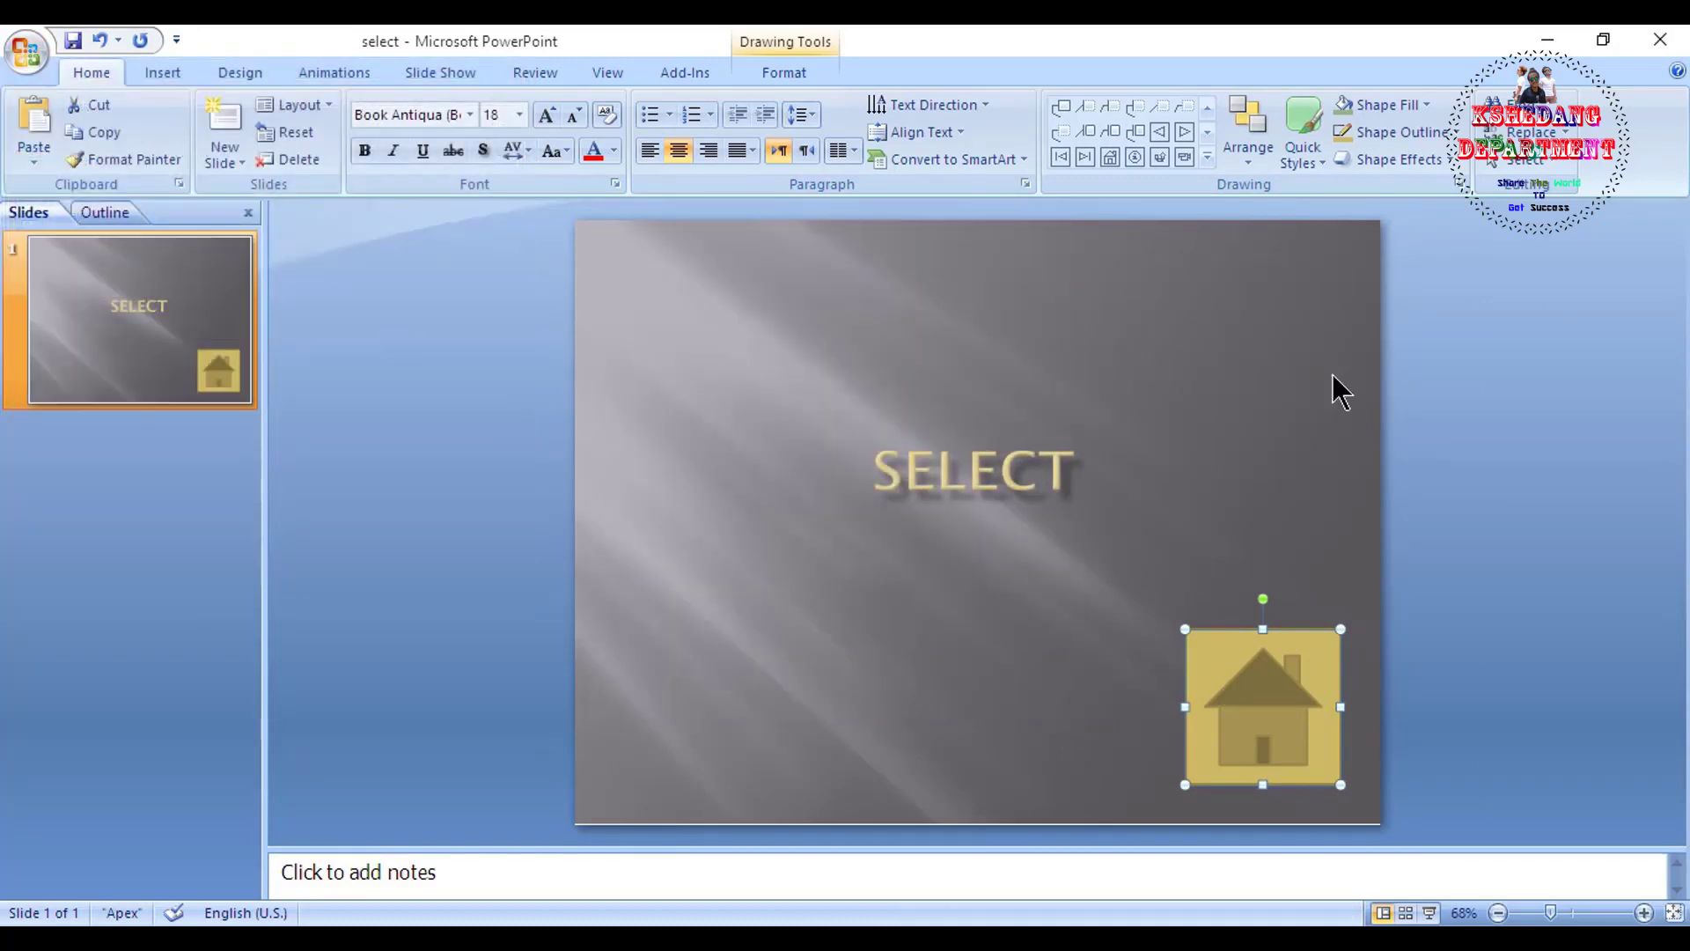
click(1660, 39)
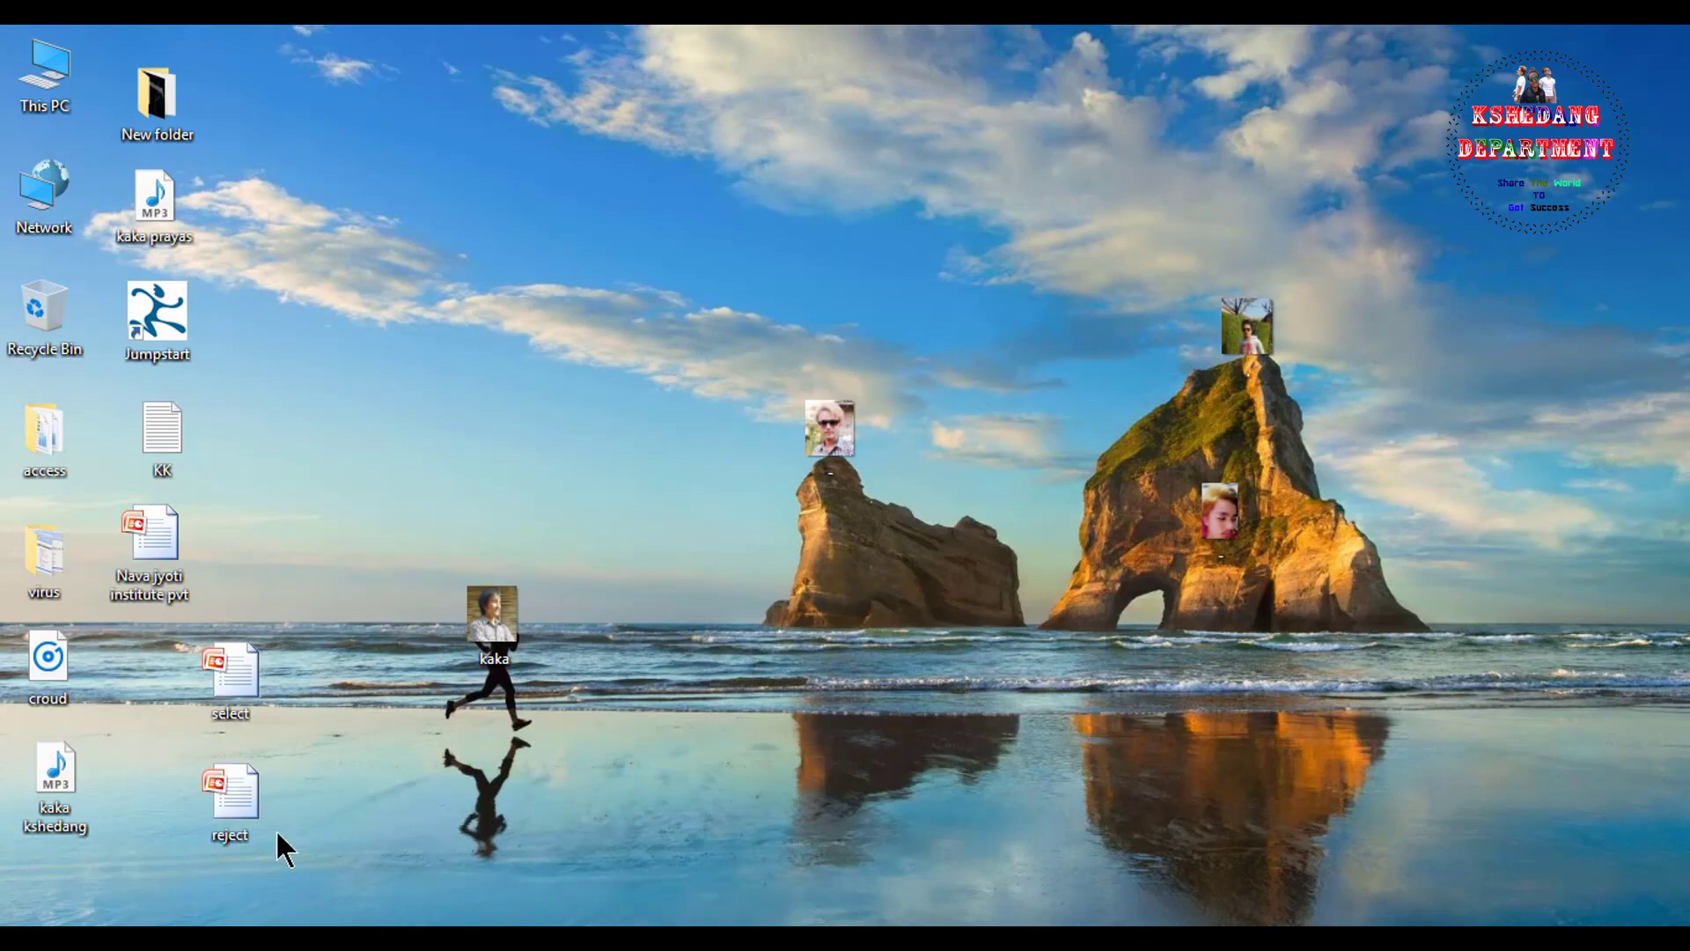
- Open the reject presentation and draw a Home action button at its lower right
double_click(235, 808)
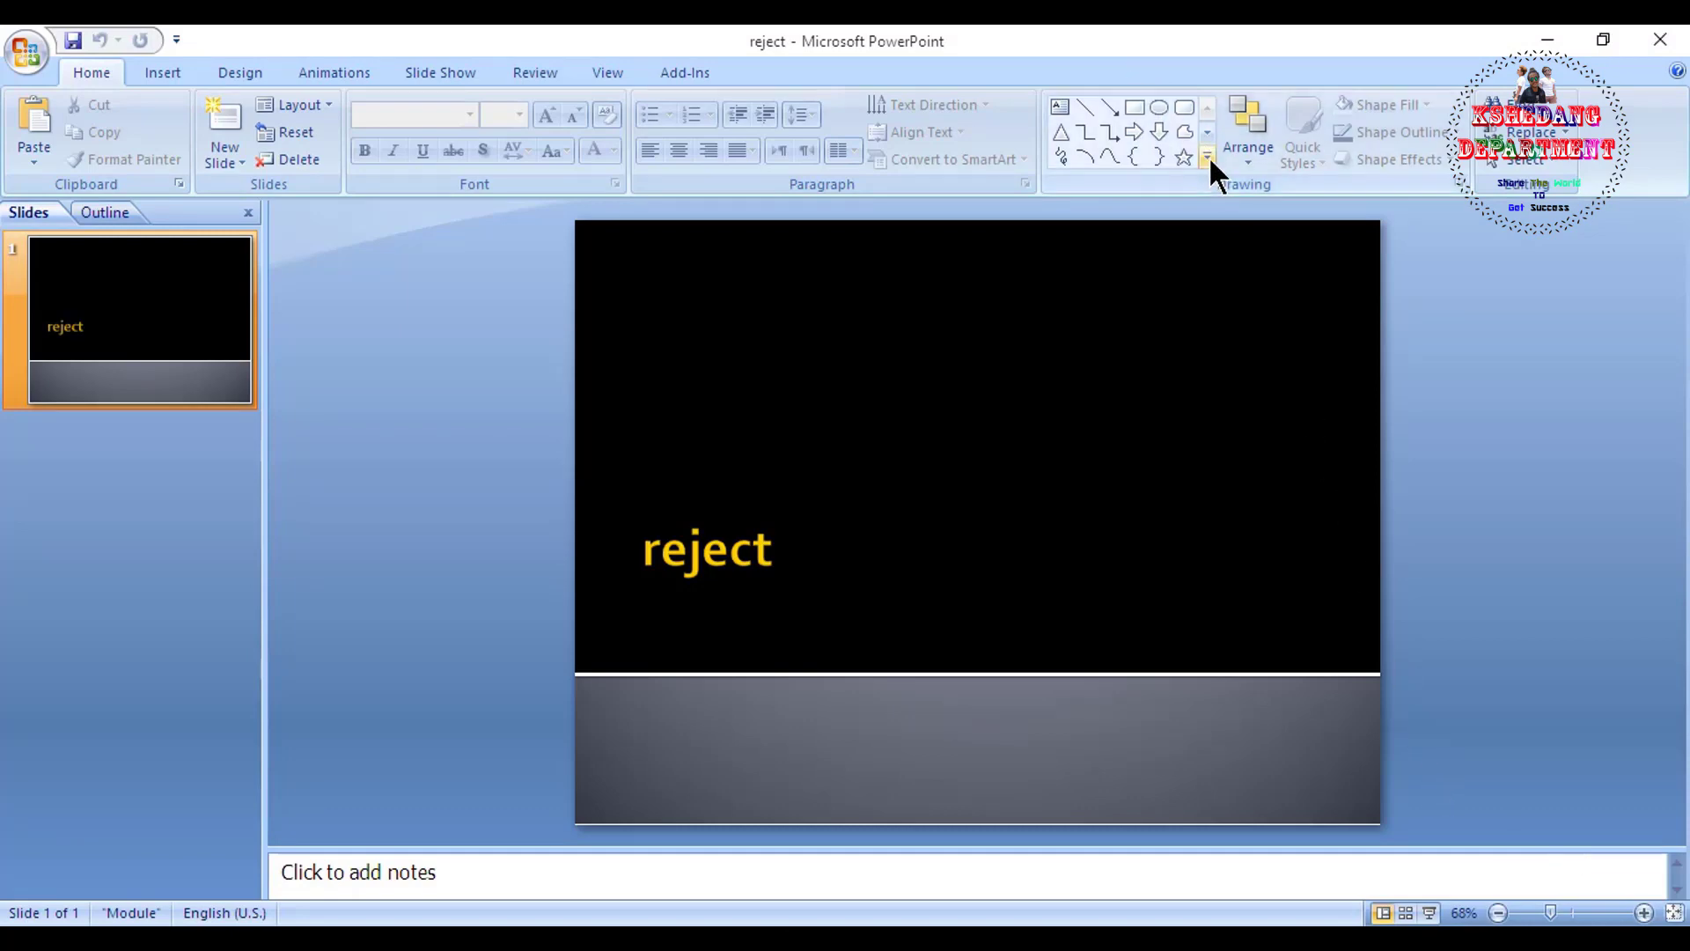
click(1208, 156)
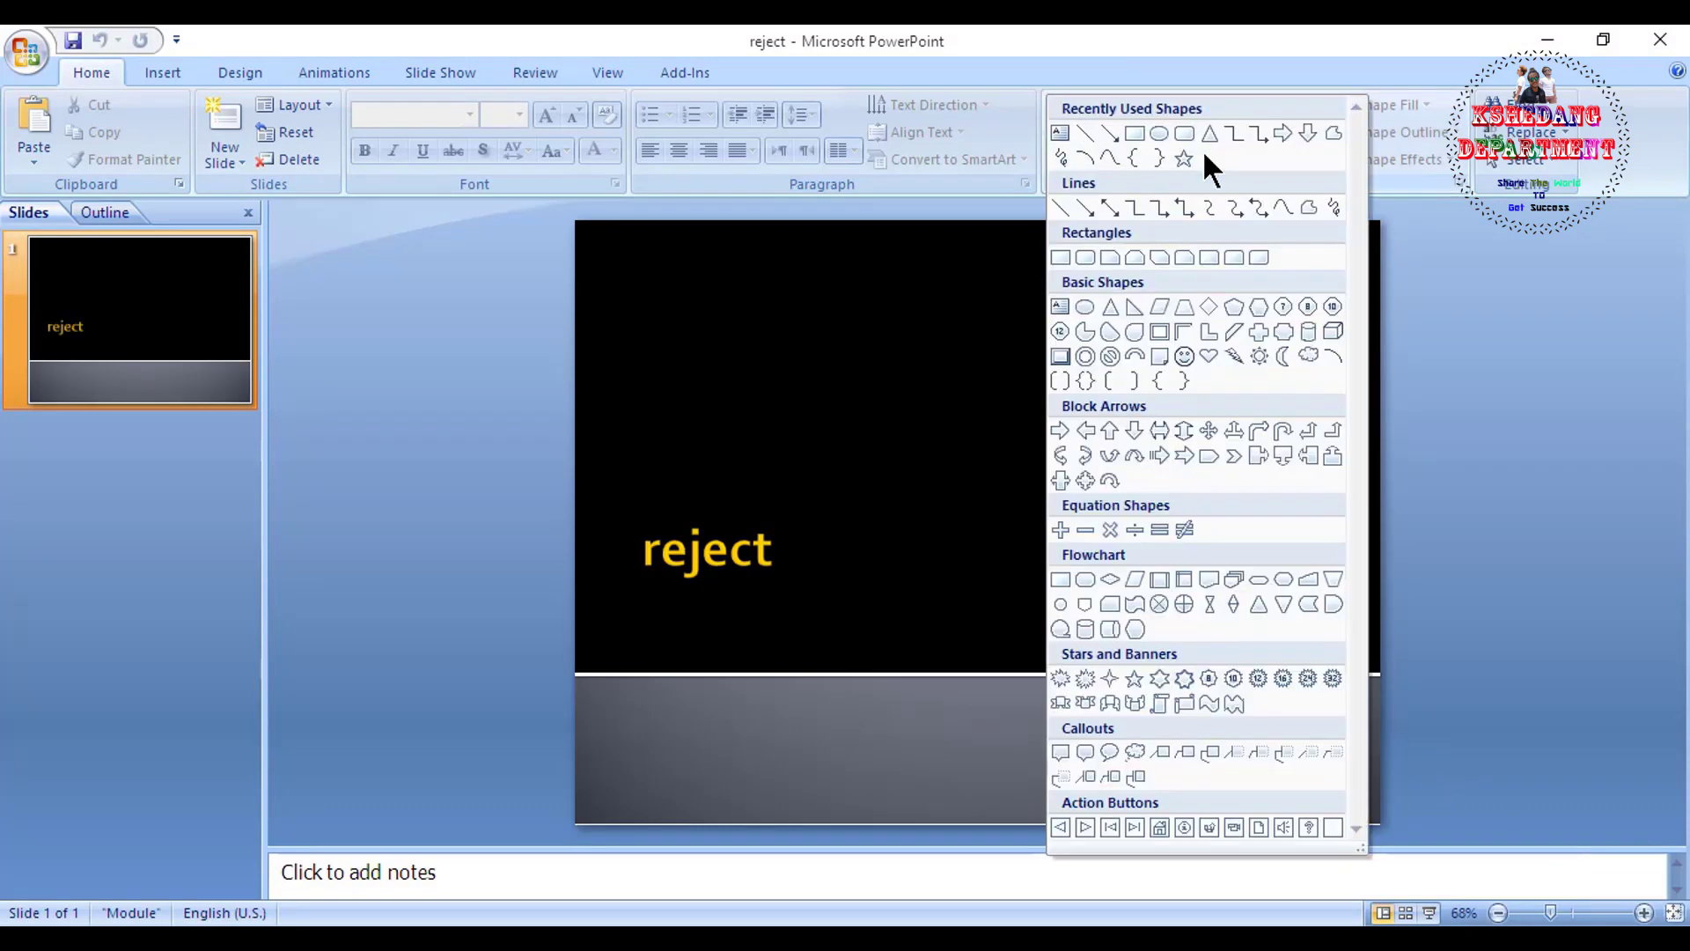
click(1160, 828)
drag(1124, 561, 1341, 765)
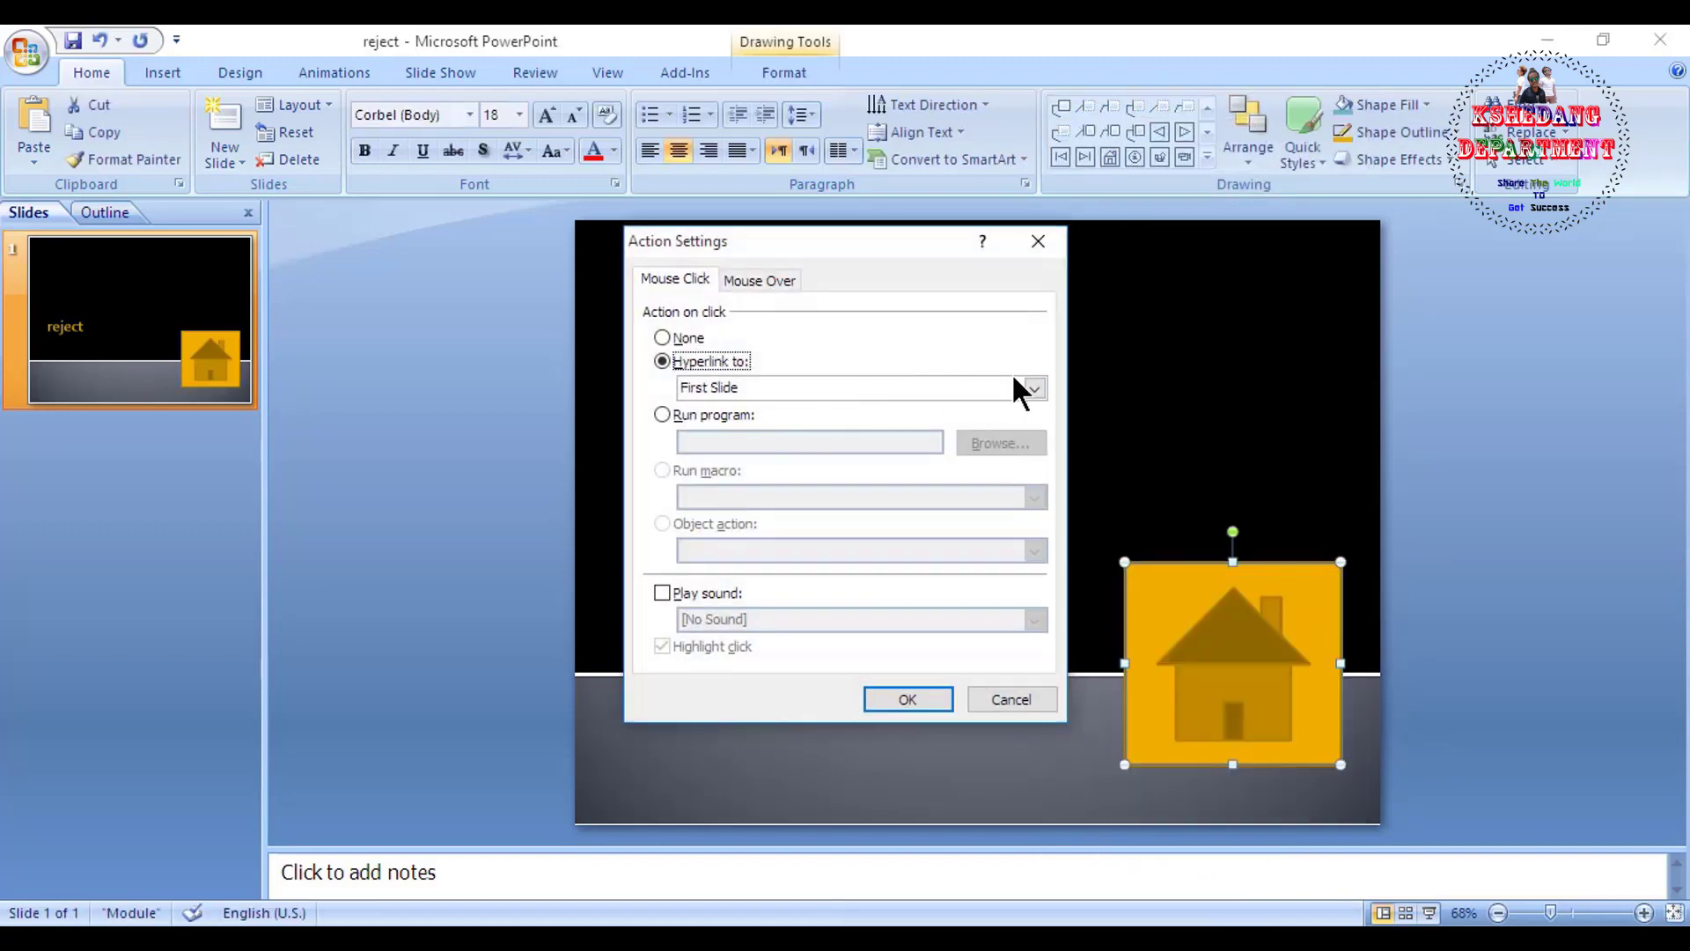
- Hyperlink the reject slide's Home button to the Nava jyoti institute pvt presentation
click(1032, 387)
scroll(916, 453, down, 1)
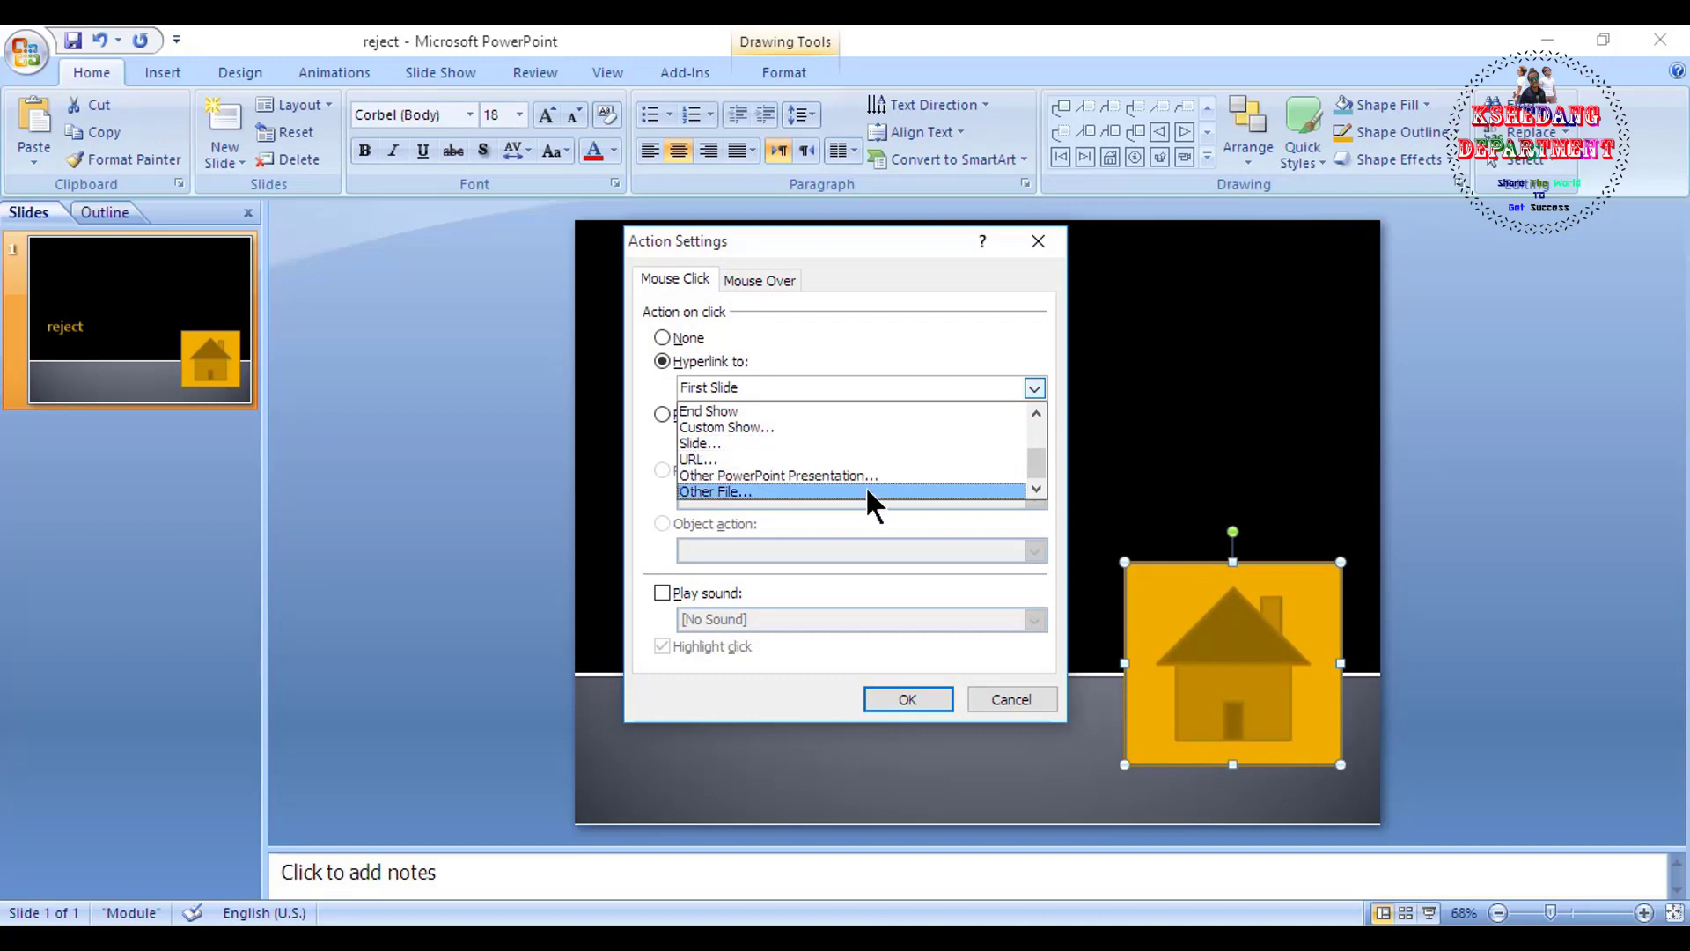
click(867, 491)
scroll(1090, 483, down, 3)
click(1352, 590)
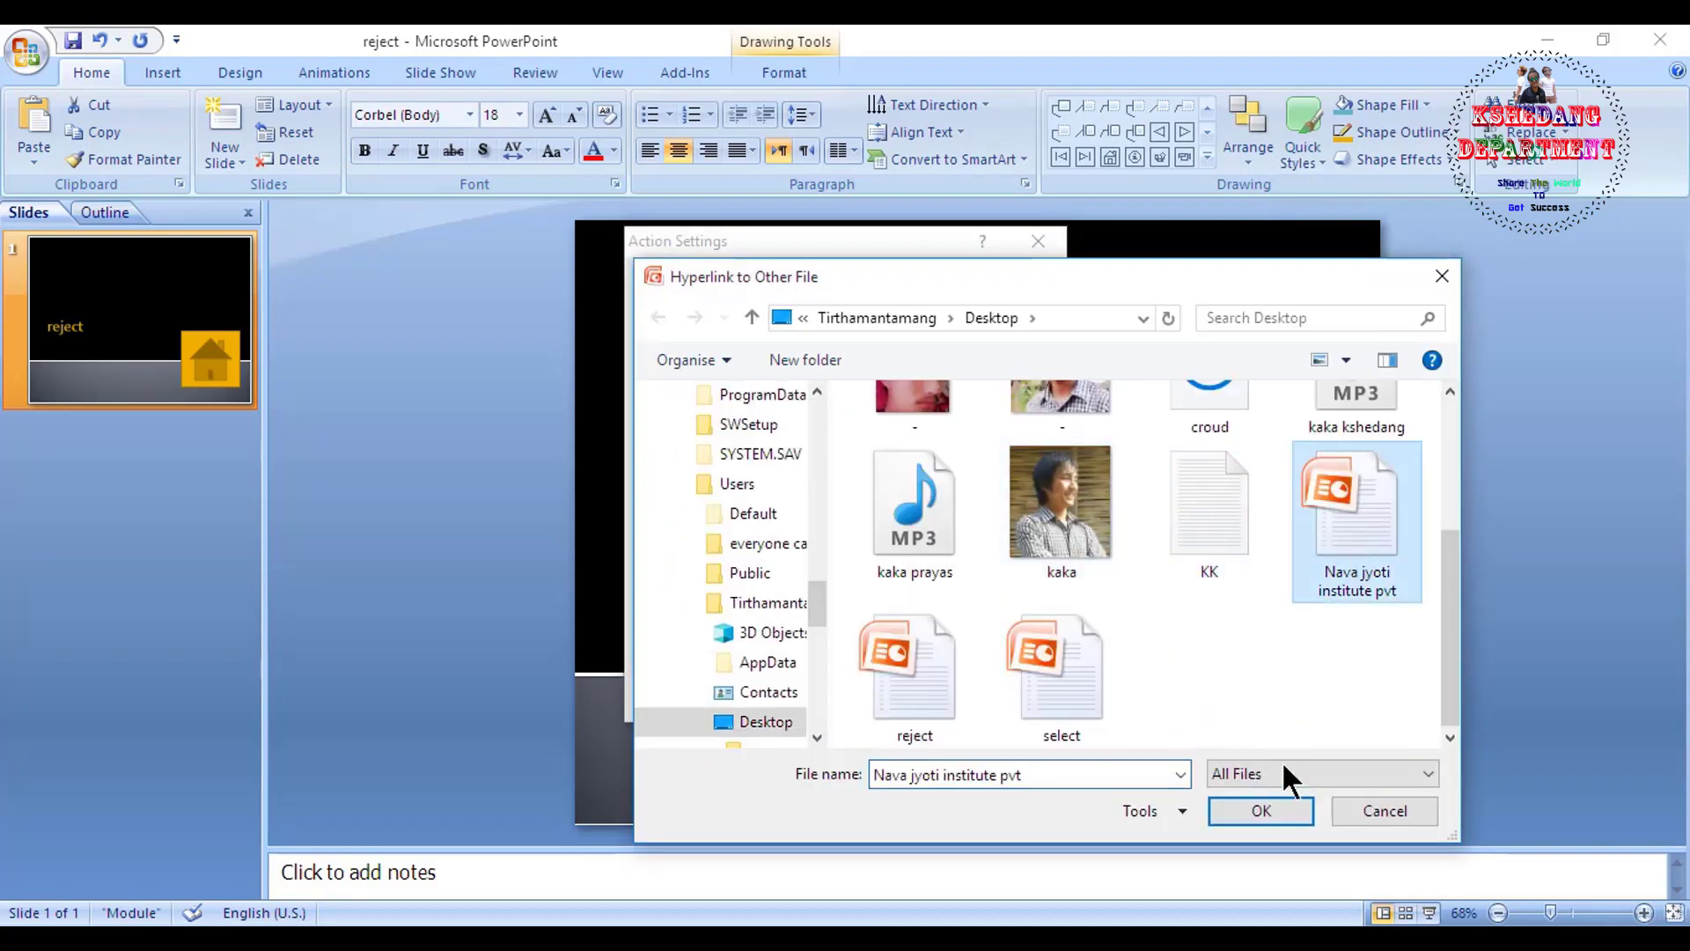
click(1260, 805)
click(905, 695)
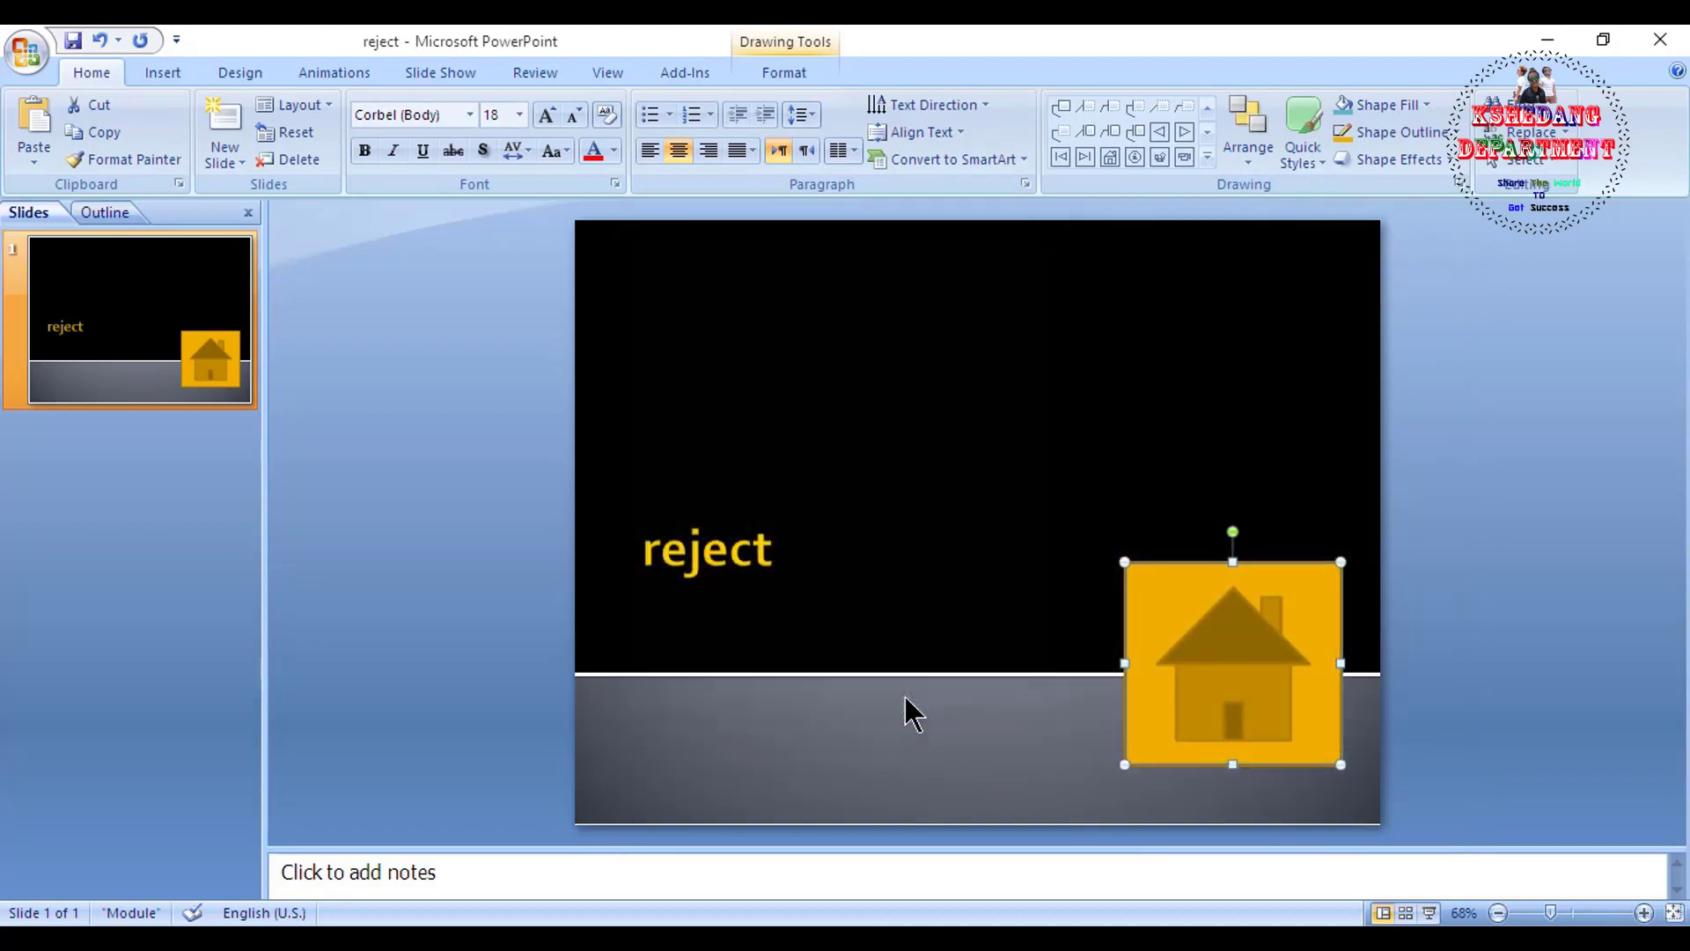
- Save the reject presentation and return to the desktop
click(24, 51)
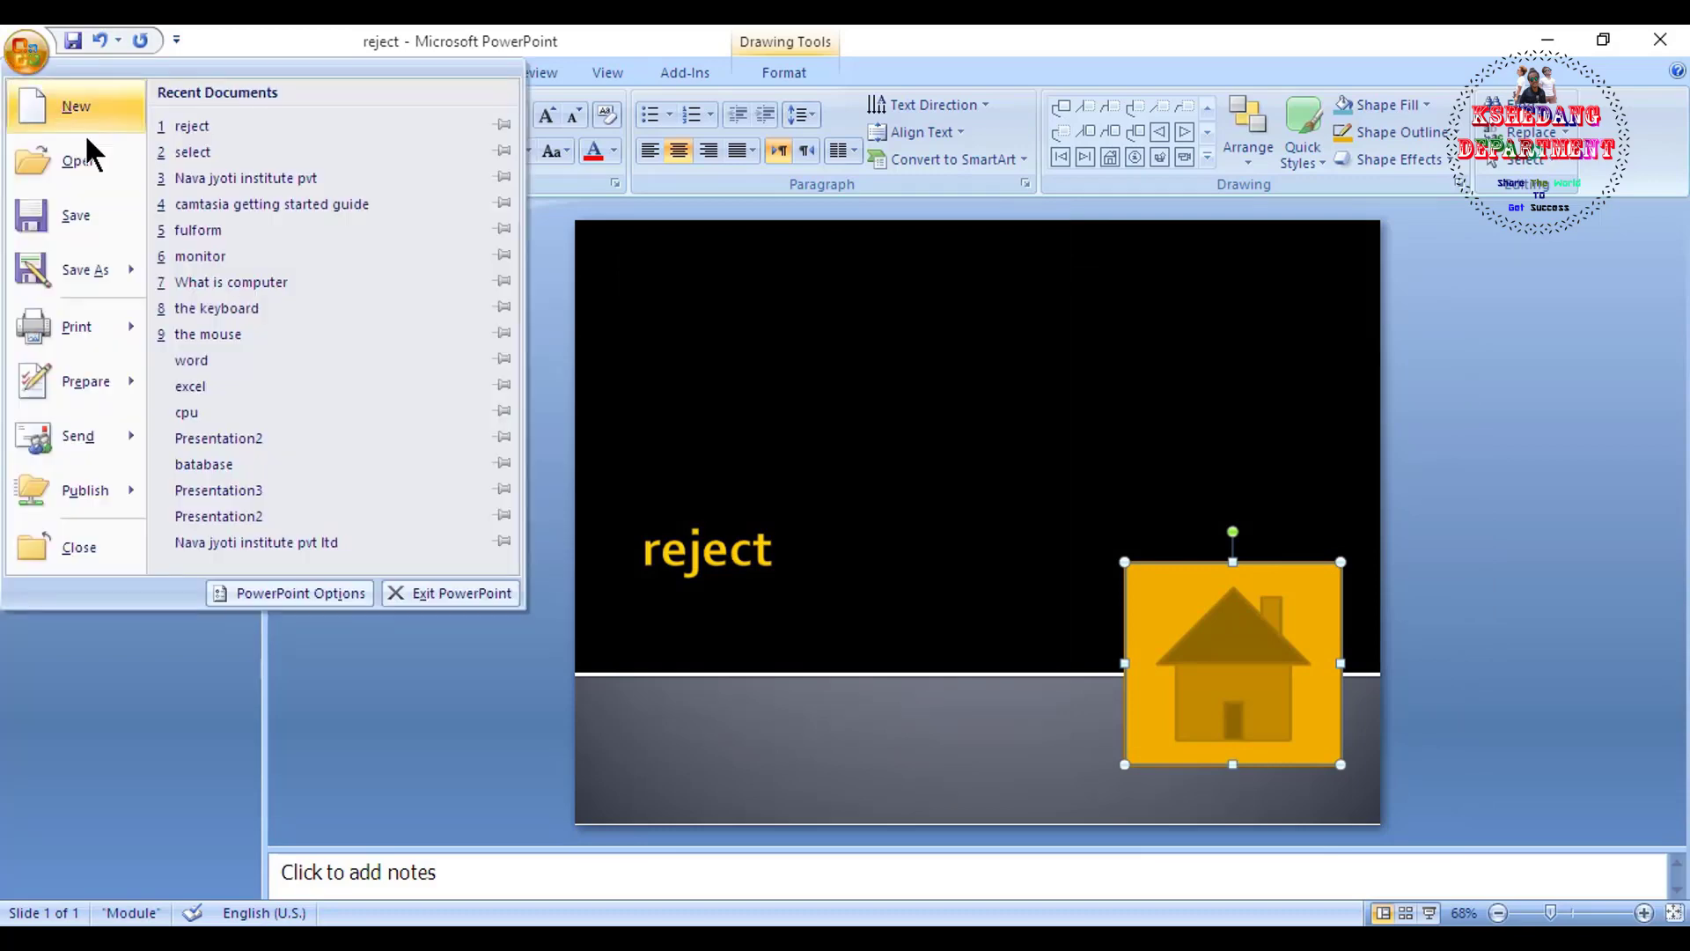
click(78, 217)
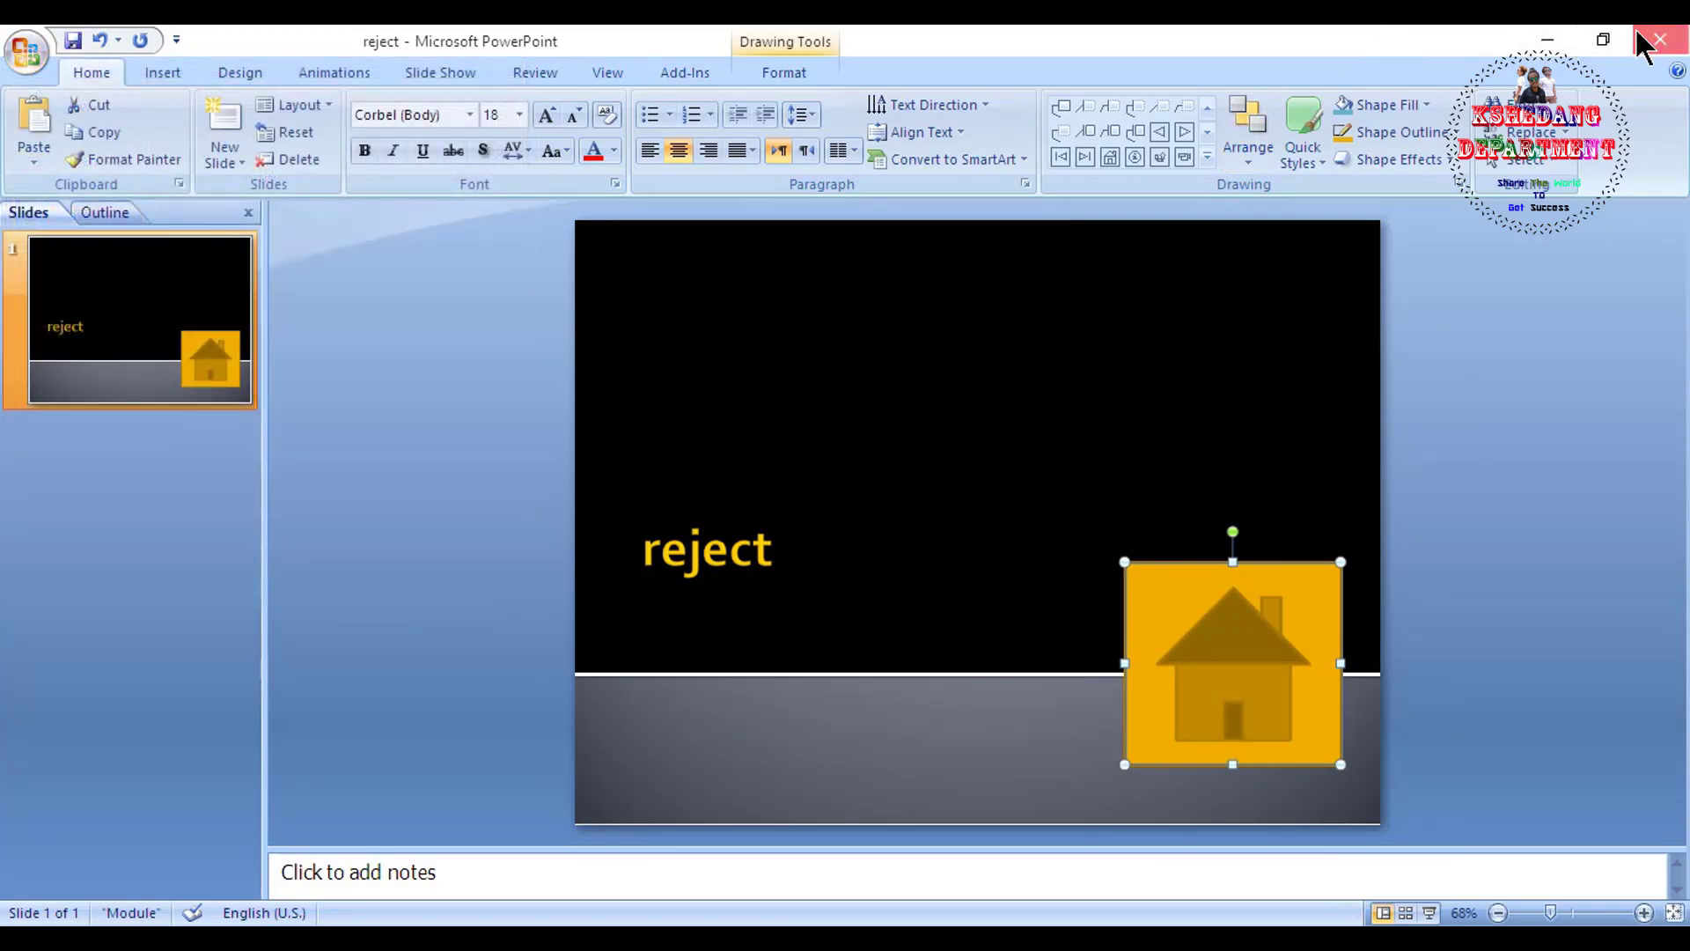
click(1566, 31)
right_click(790, 189)
- Refresh the desktop, reopen Nava jyoti institute pvt, and click into its names list
click(831, 261)
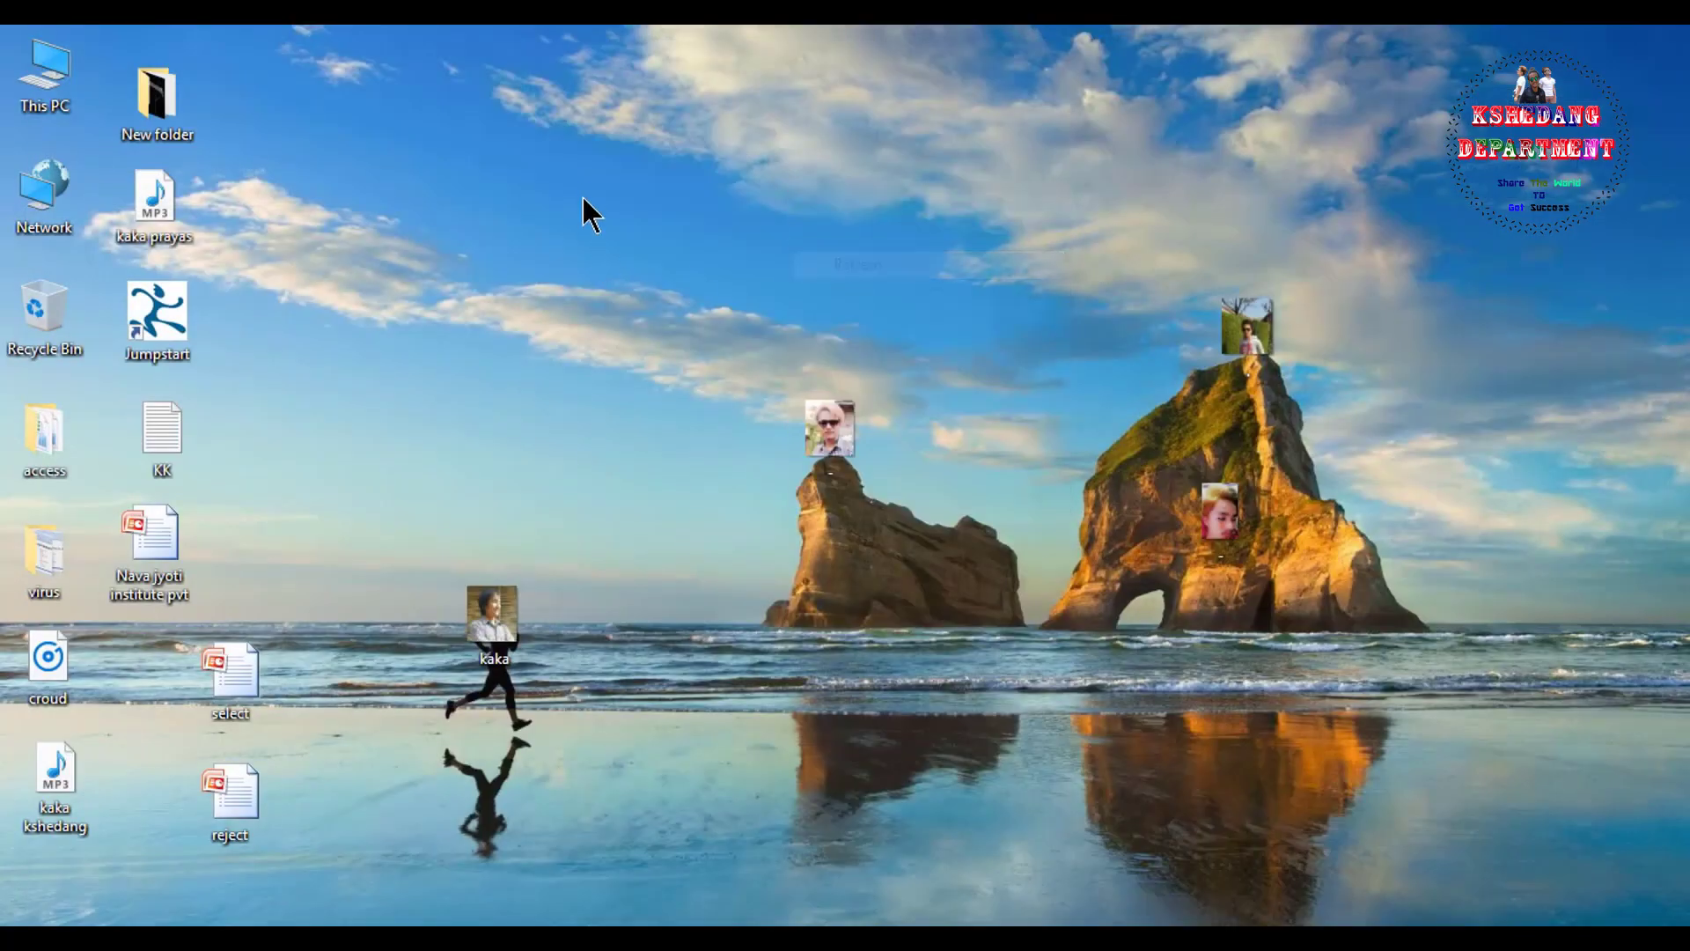
right_click(583, 187)
click(598, 257)
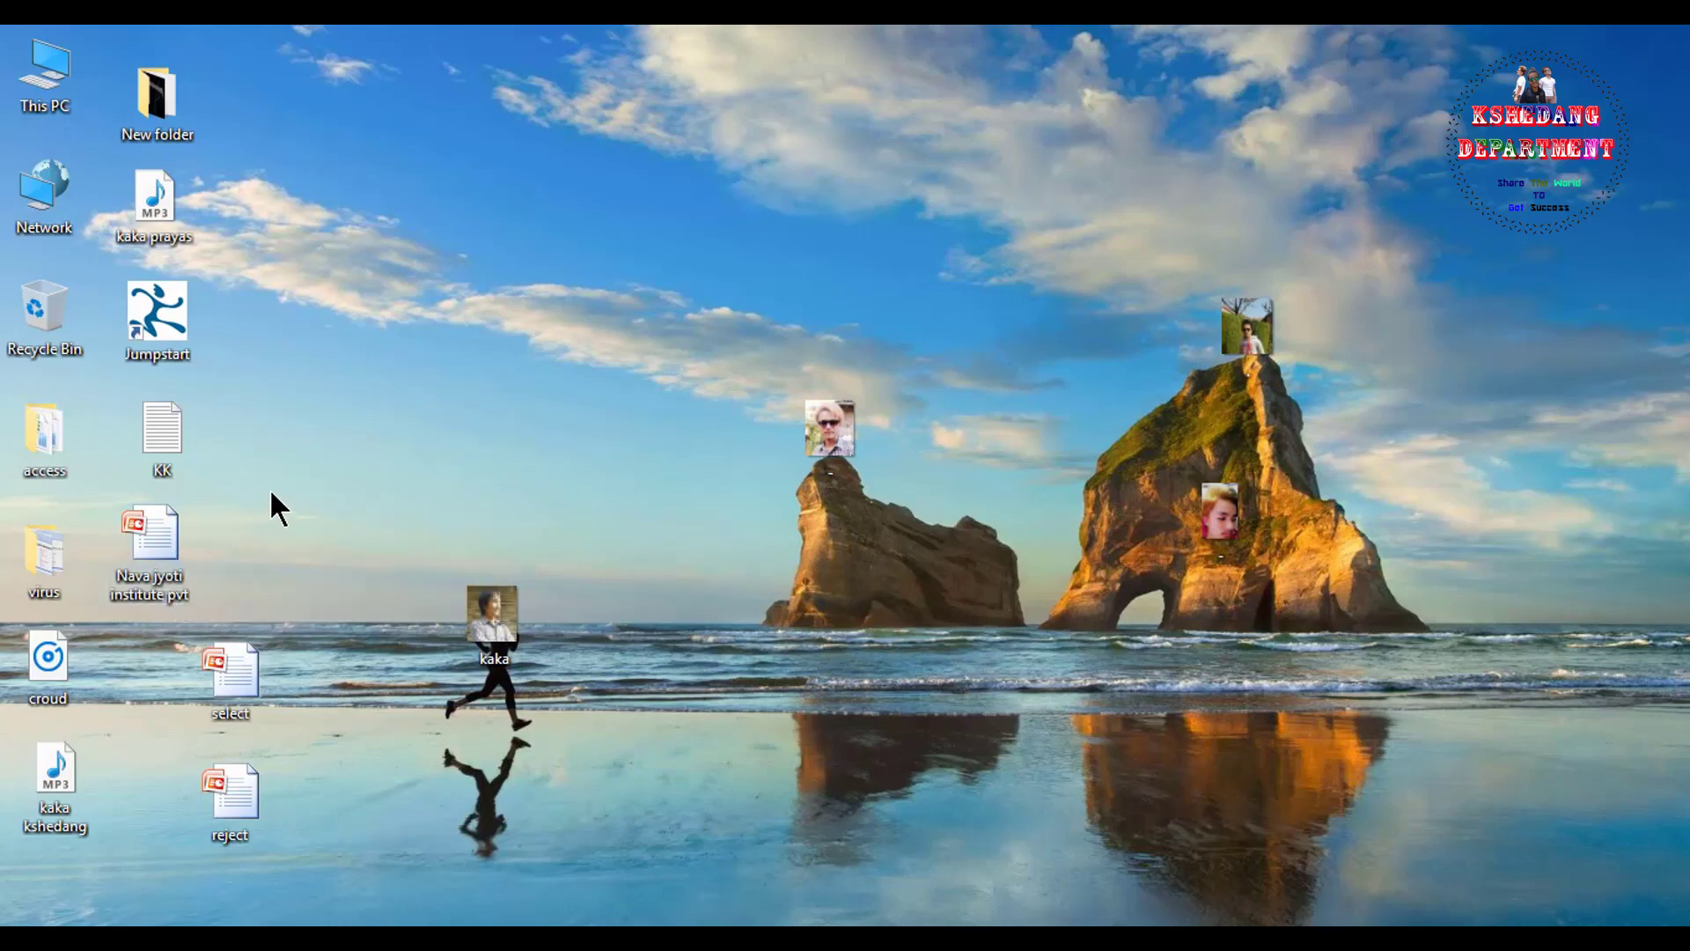
double_click(160, 537)
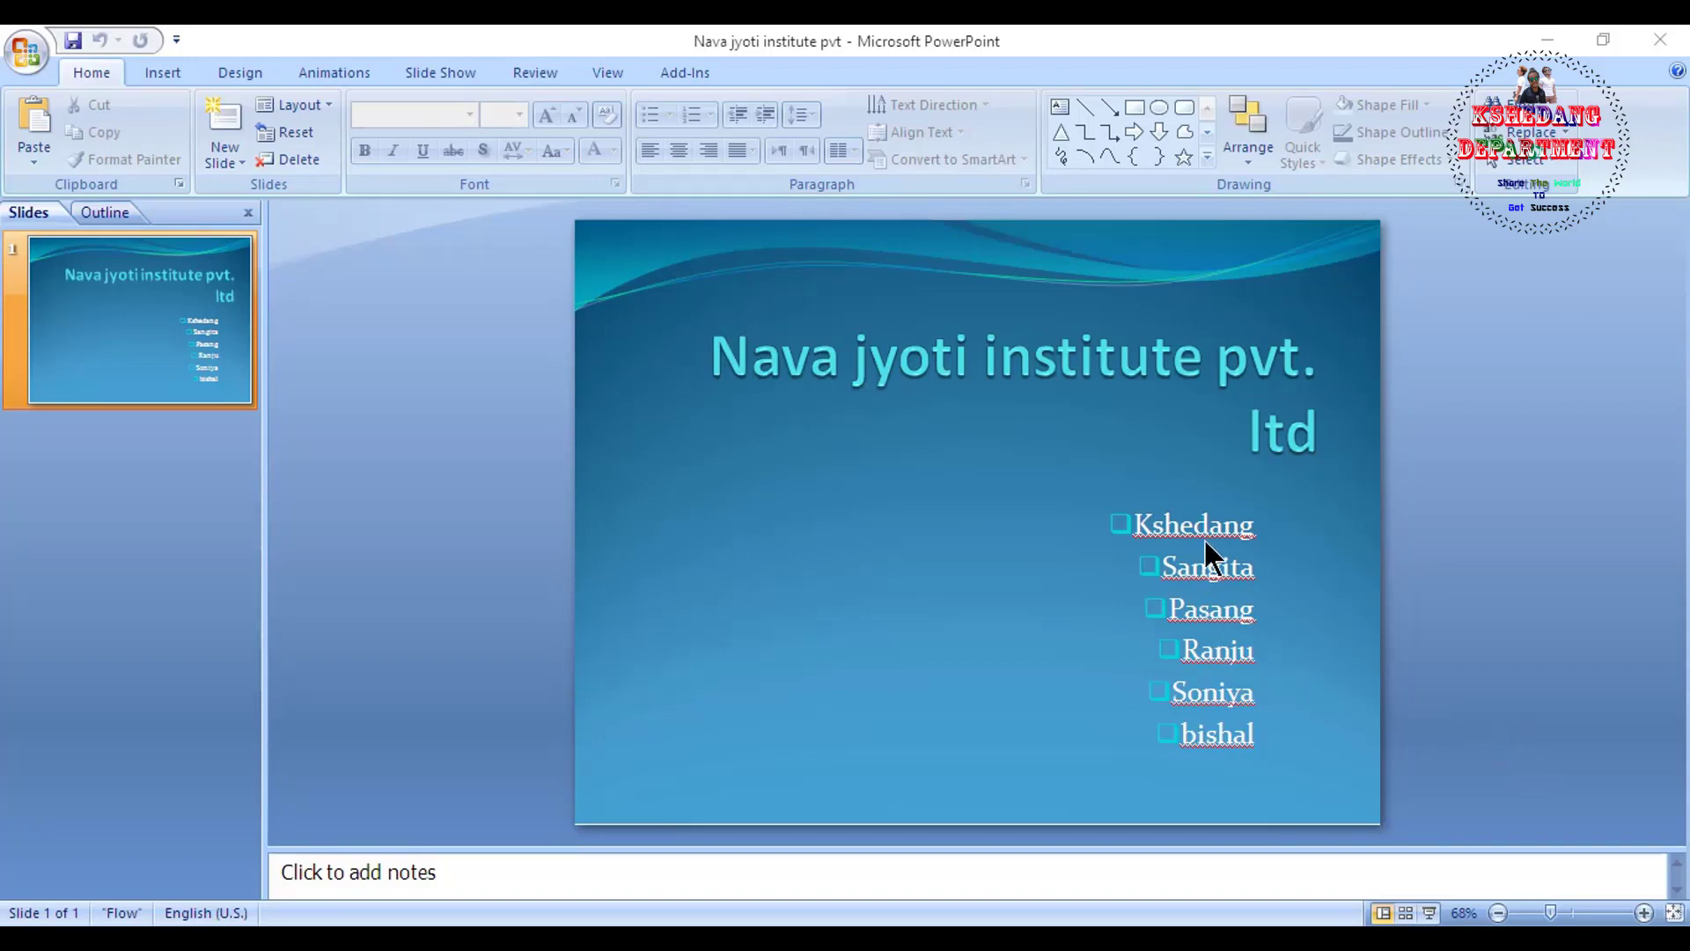
click(1237, 525)
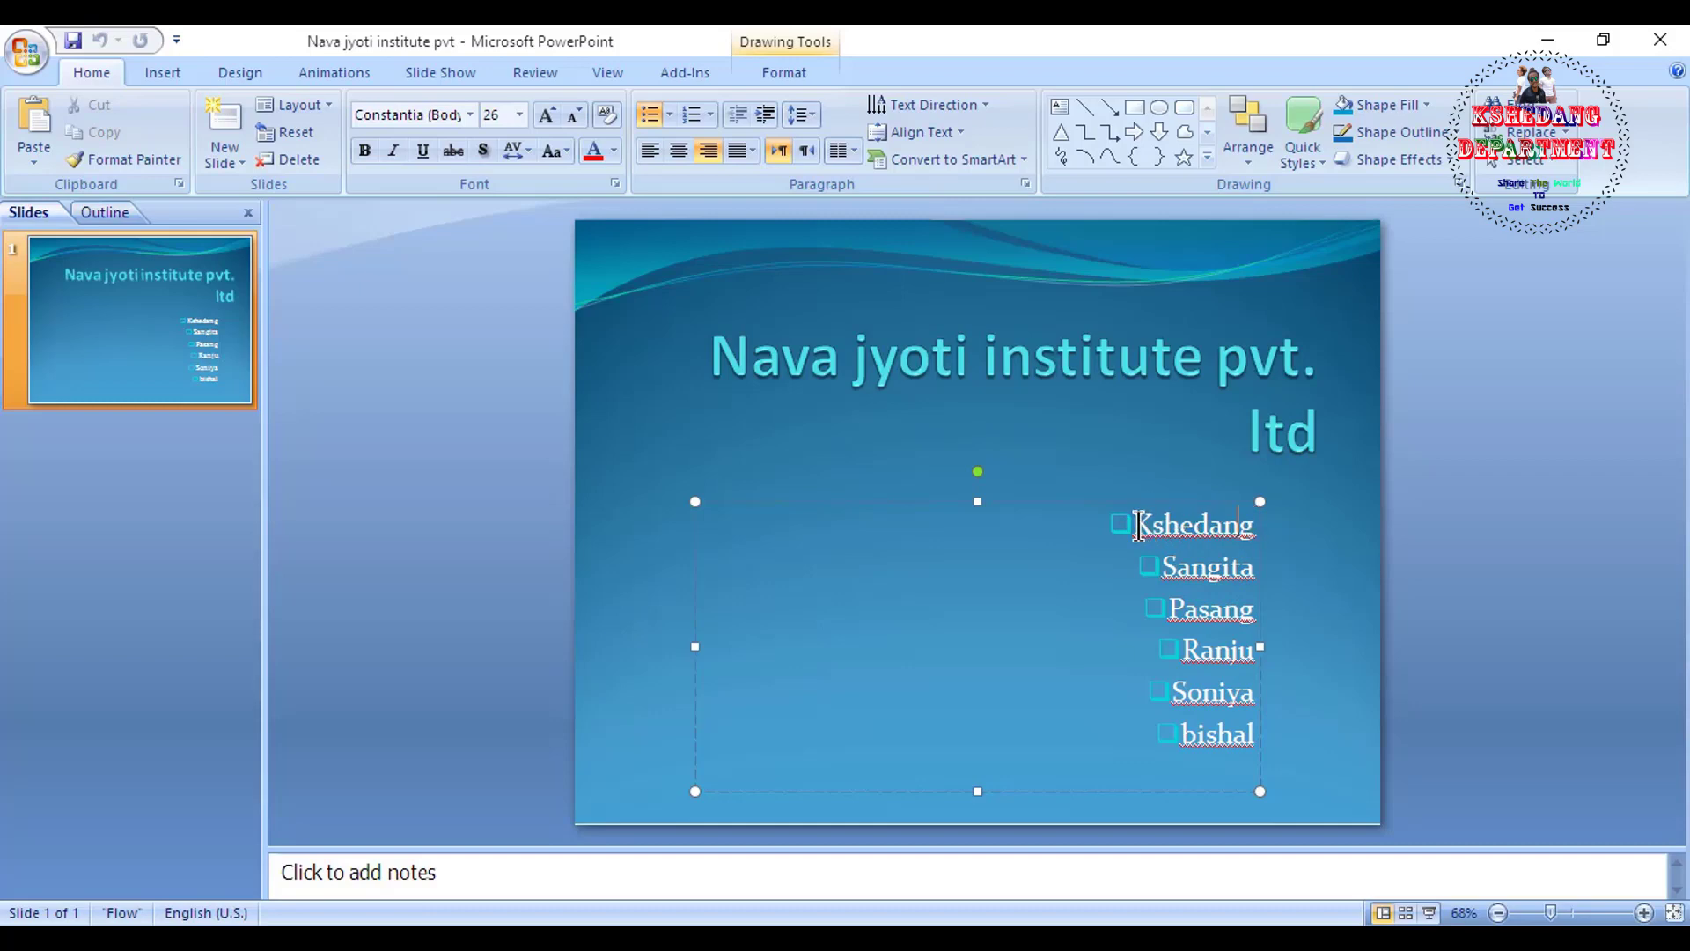
- Hyperlink the name Kshedang to reject.pptx on the Desktop
drag(1138, 526, 1259, 533)
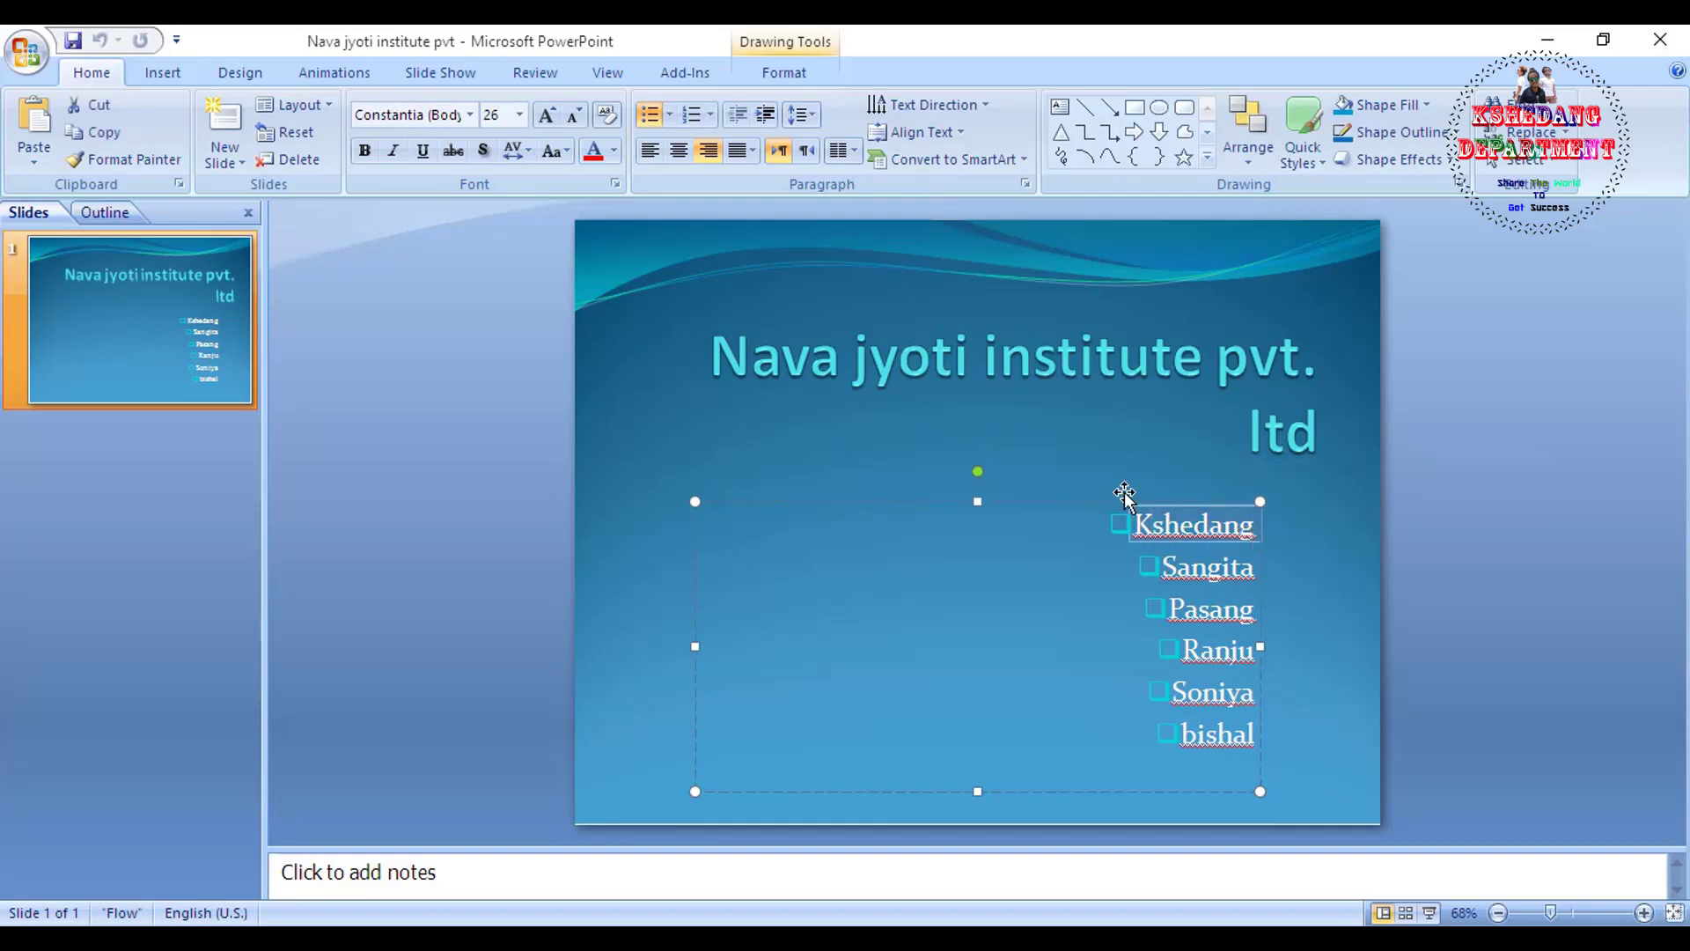
click(163, 77)
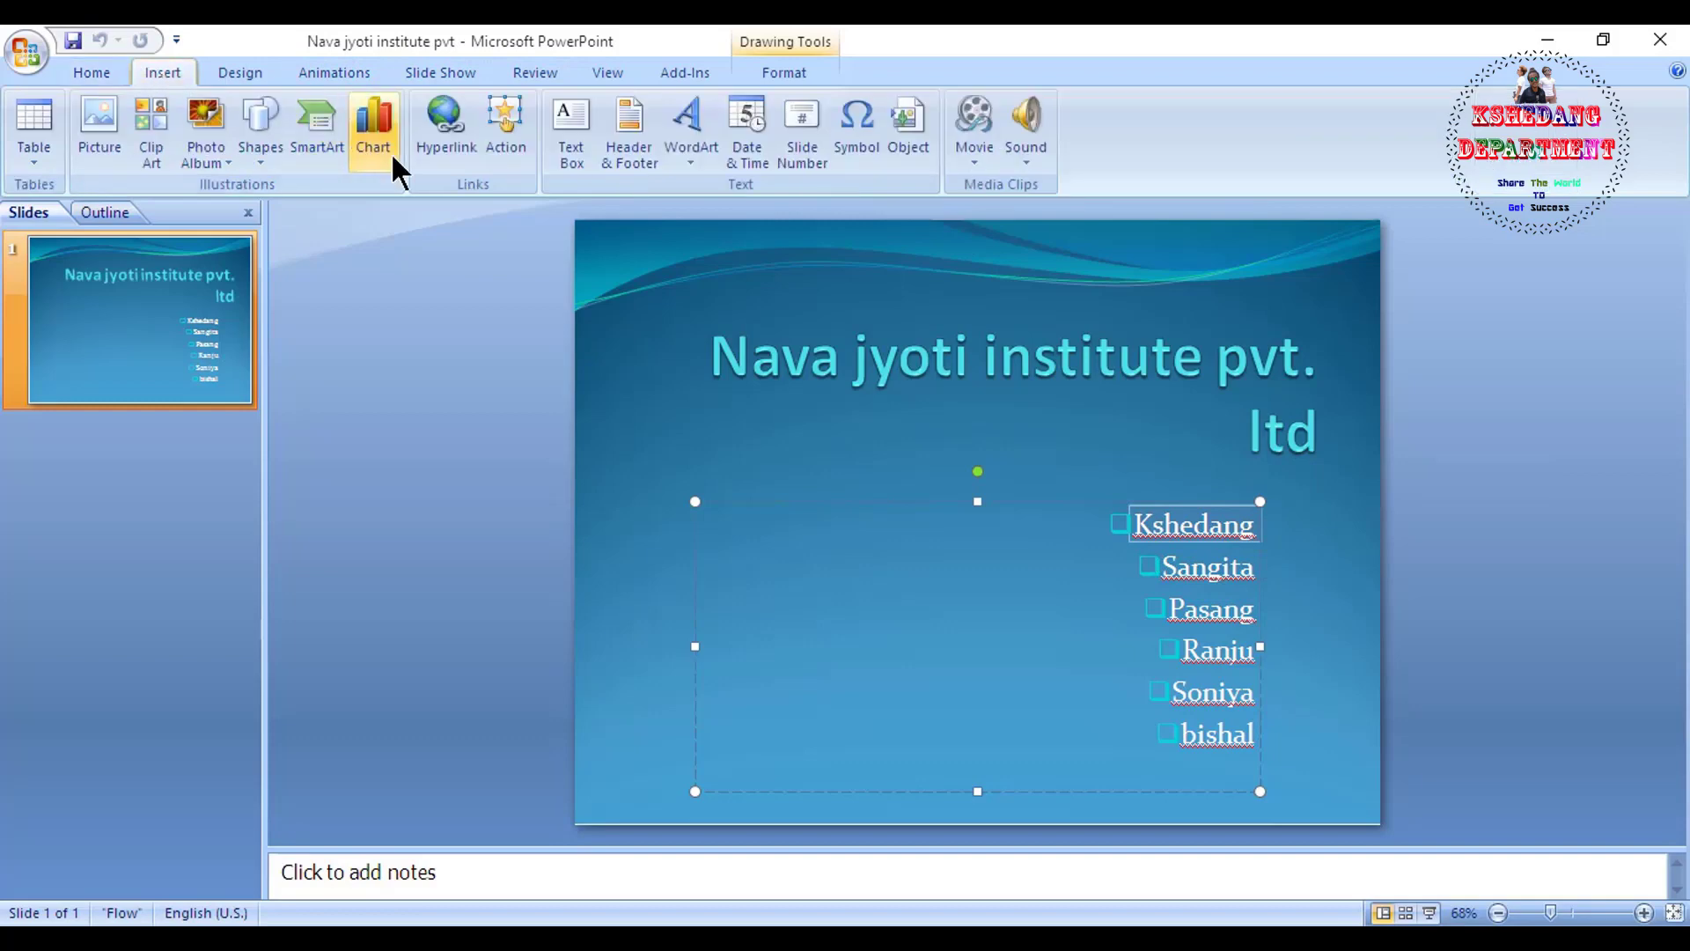
click(461, 143)
scroll(736, 510, down, 2)
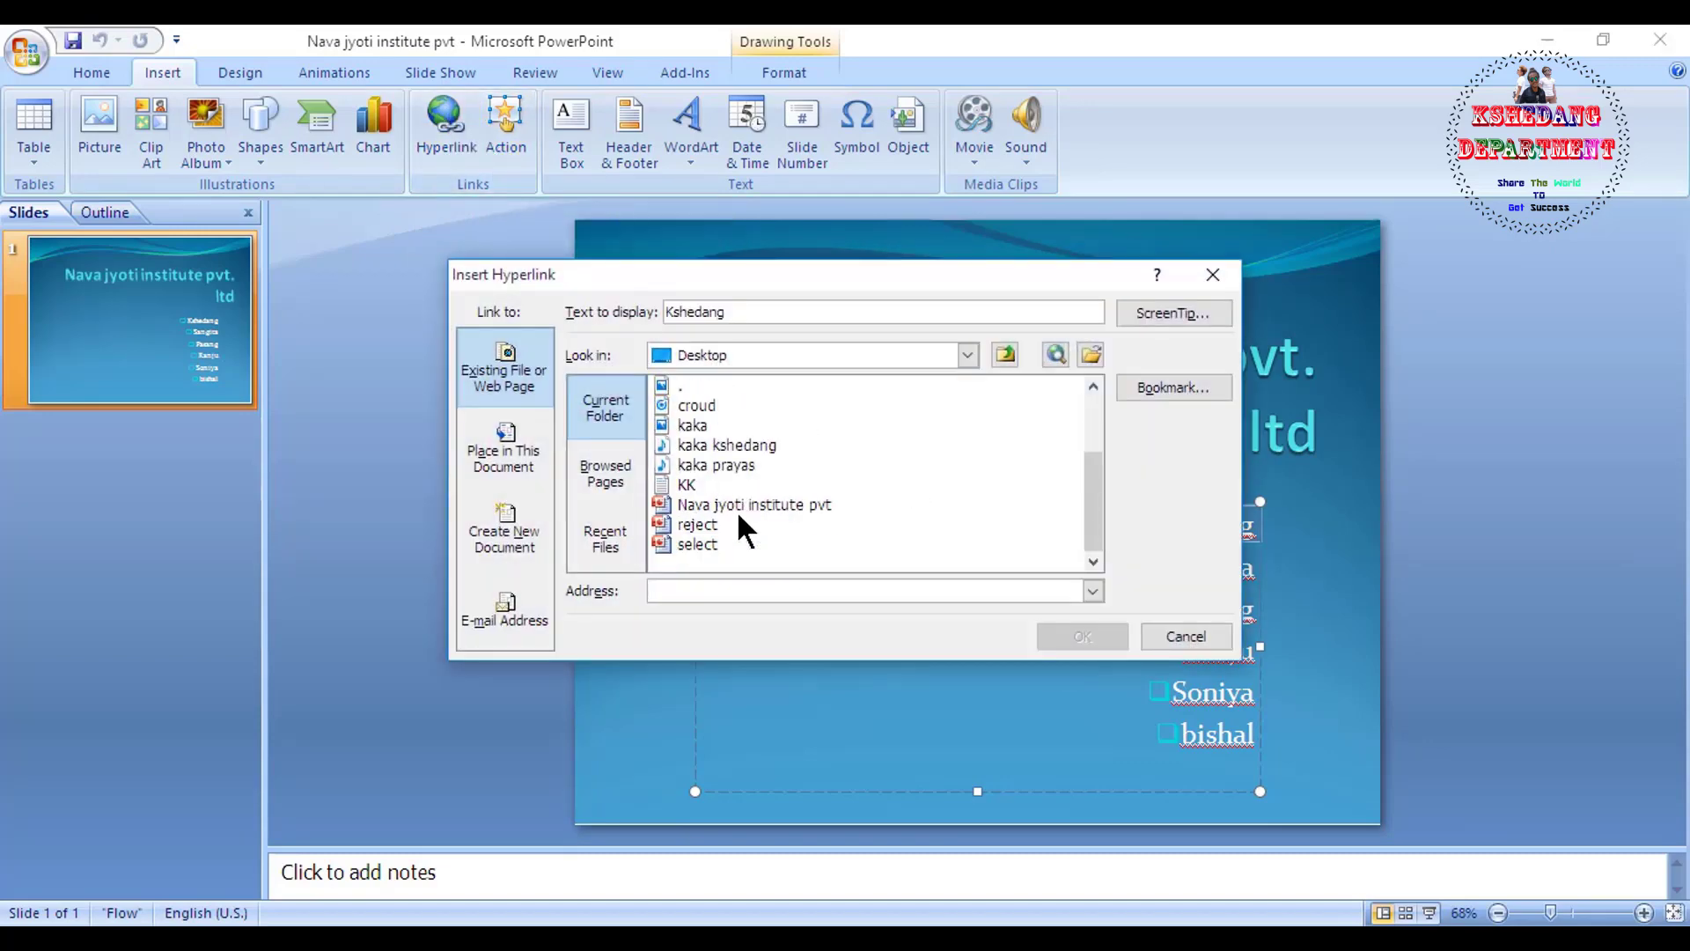
click(703, 524)
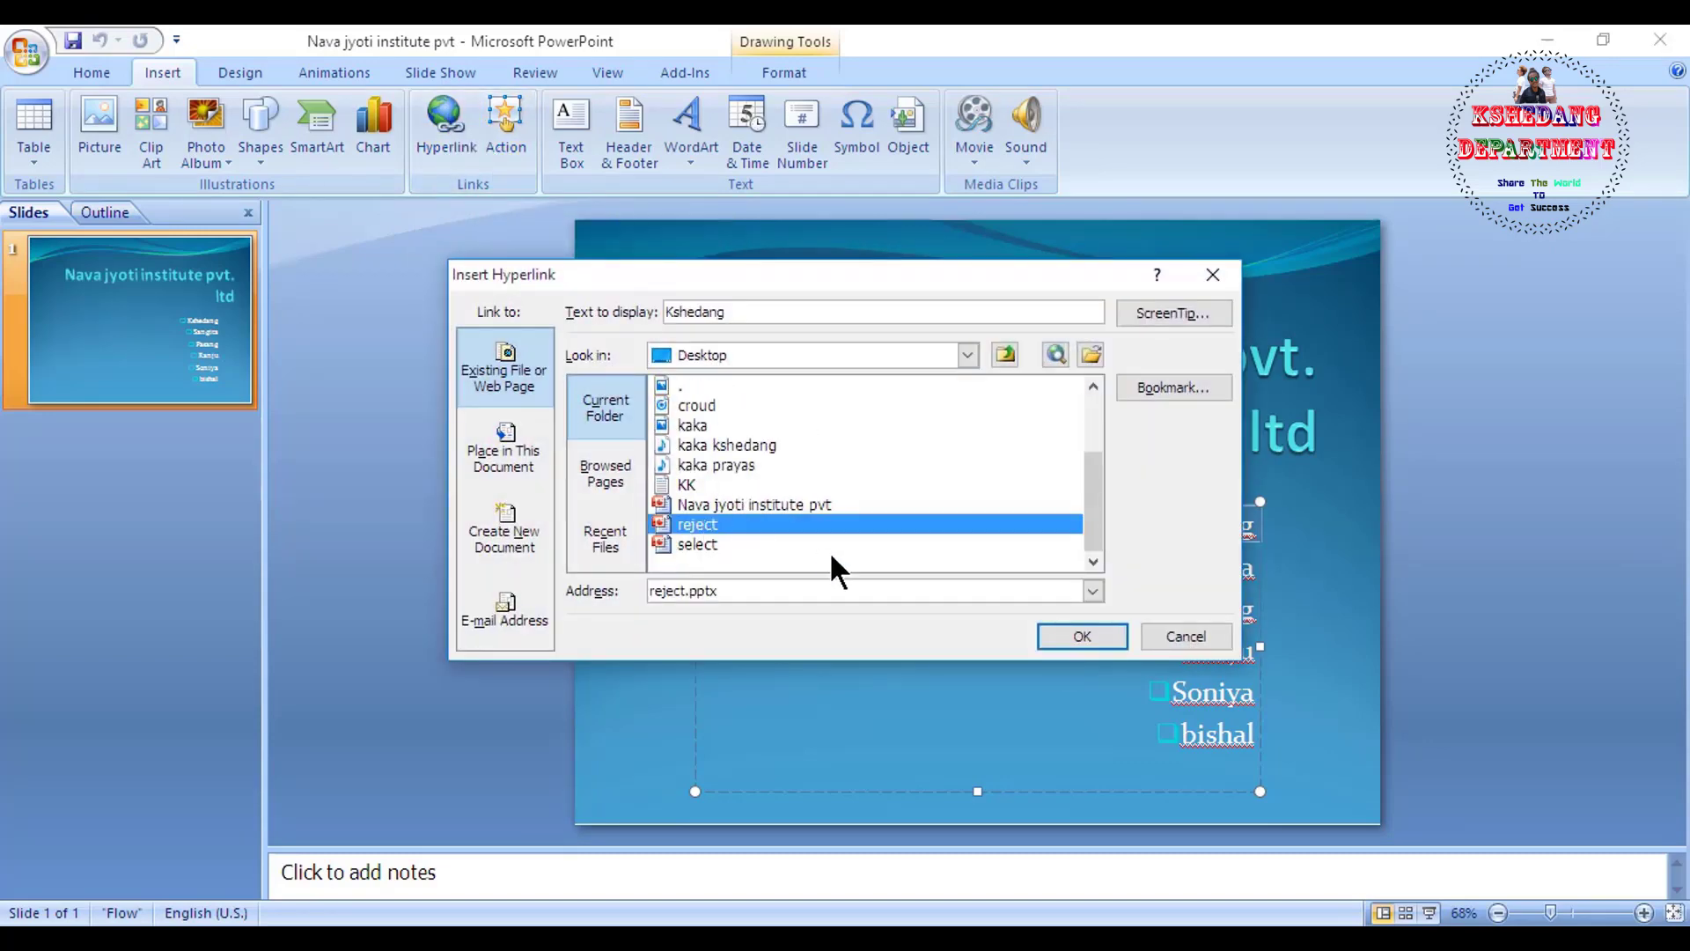
click(1082, 634)
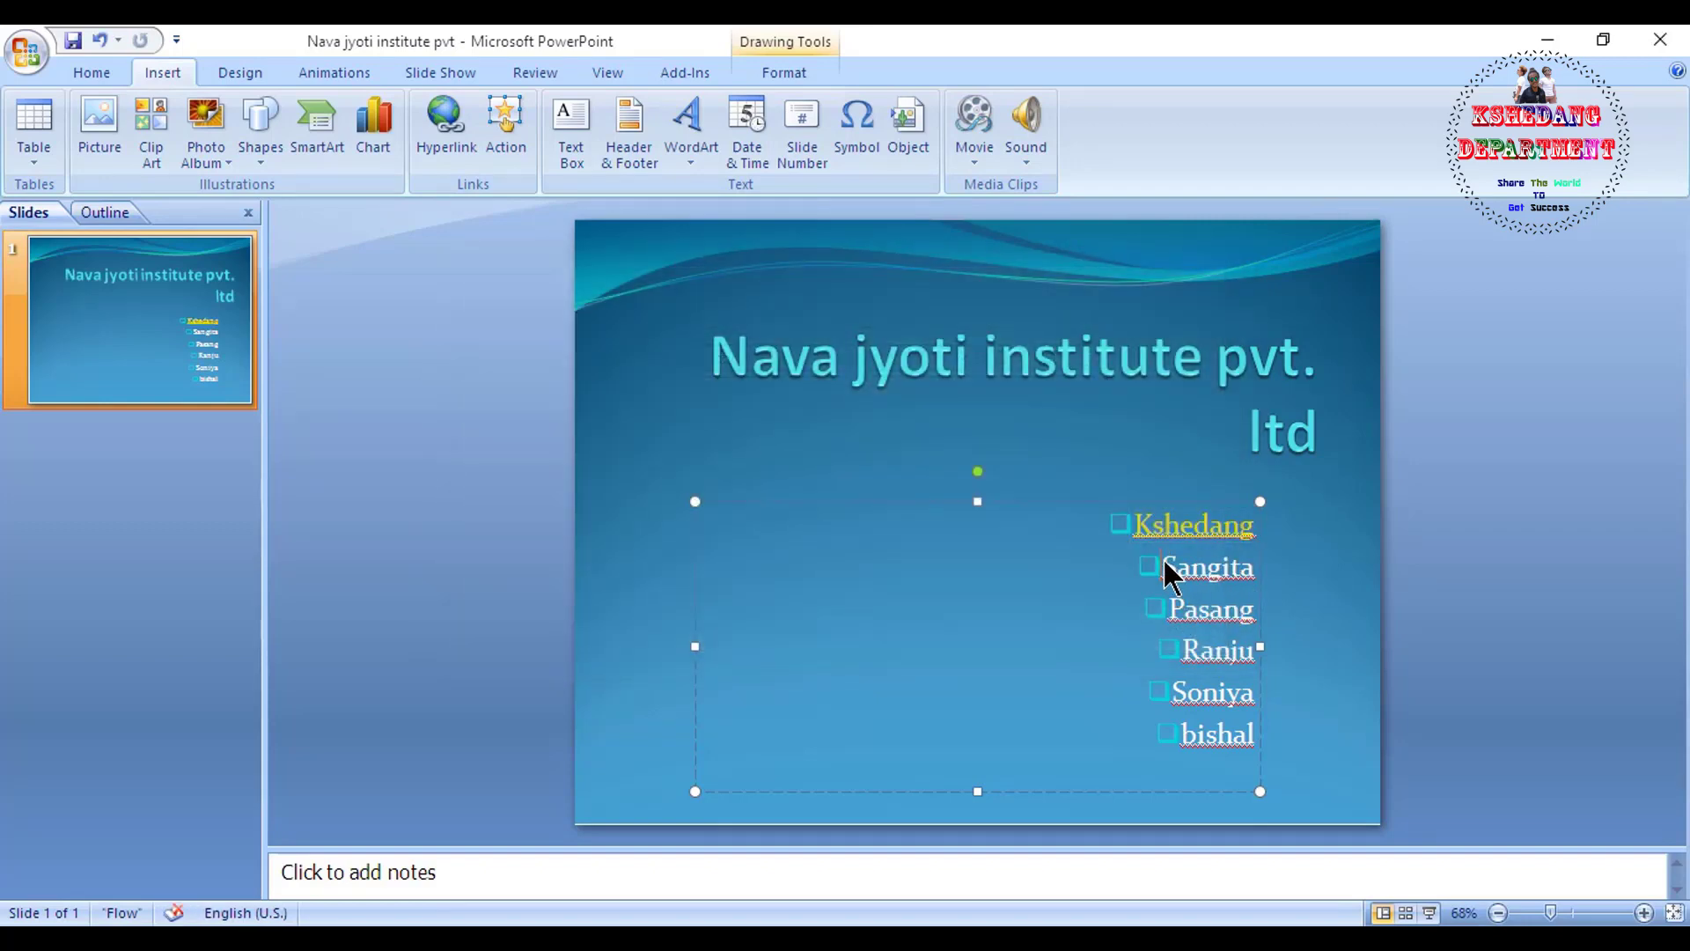
- Set Sangita's click action to hyperlink to the reject presentation file
drag(1162, 568, 1261, 570)
click(502, 154)
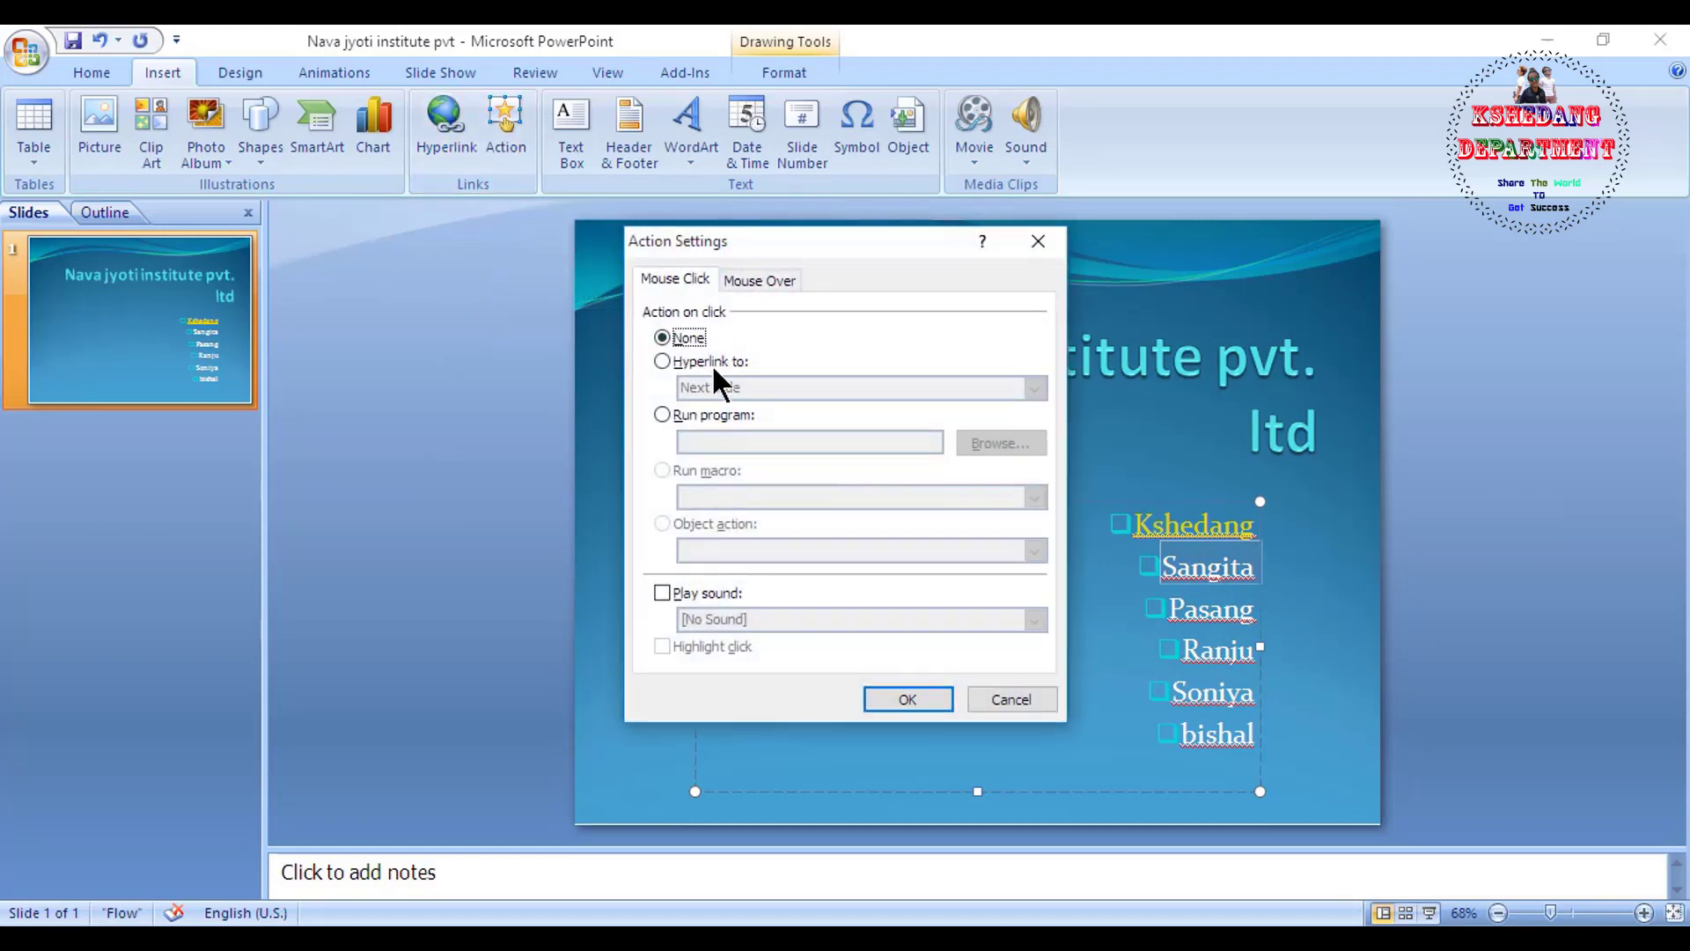
click(674, 361)
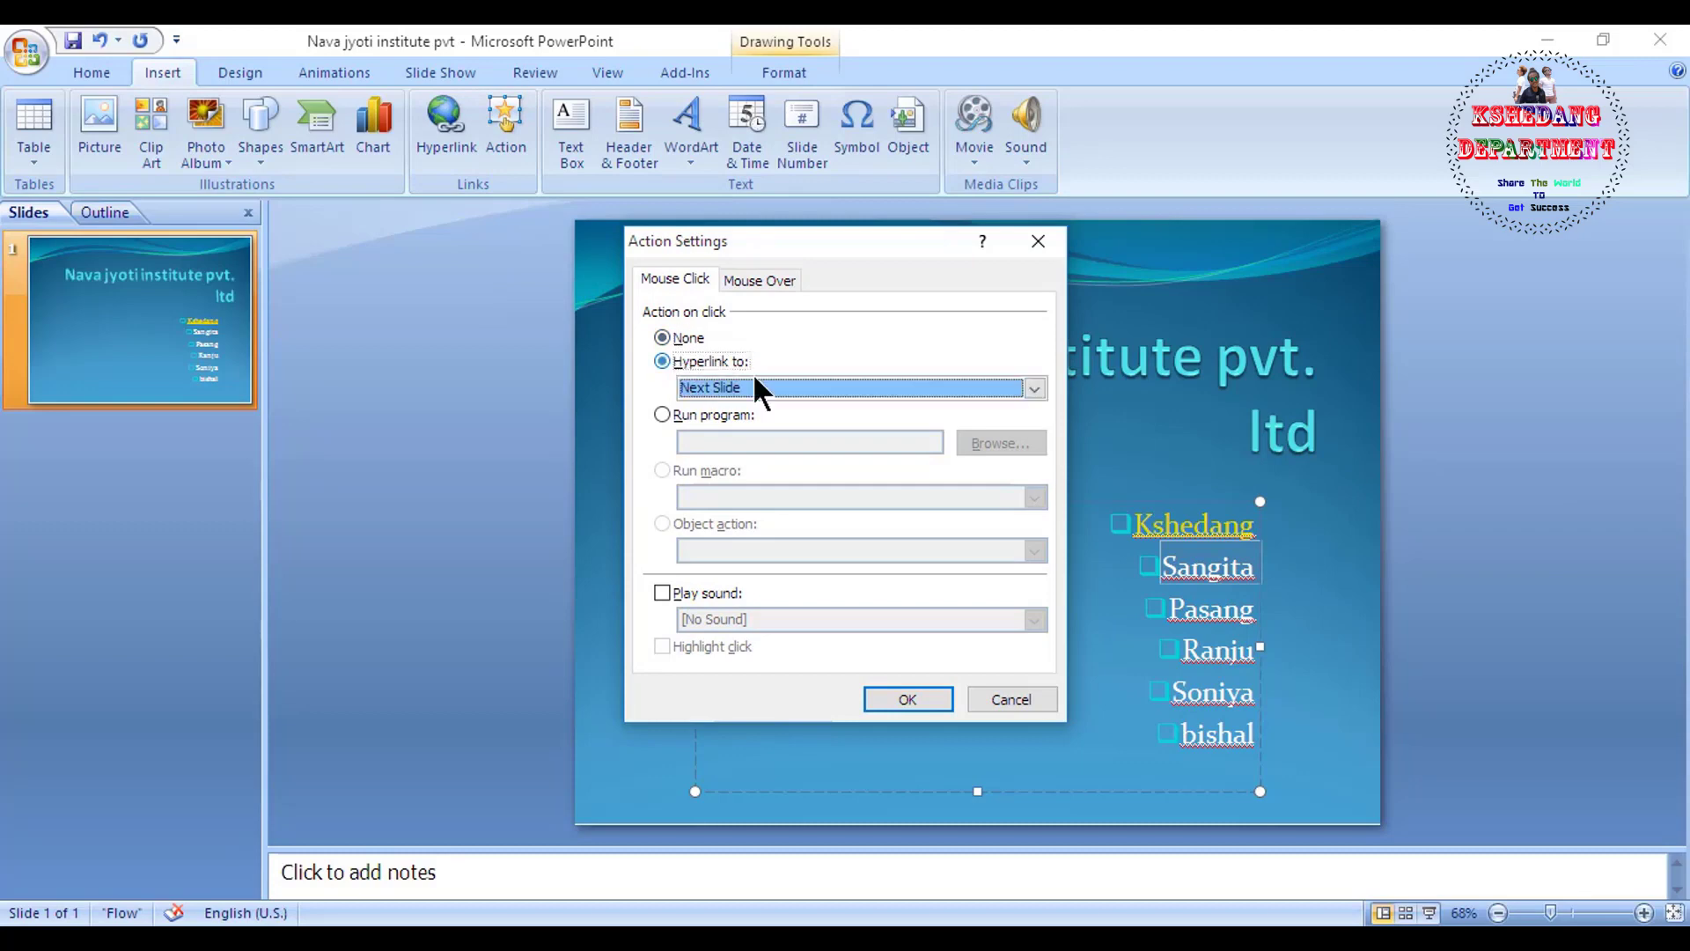
click(1034, 388)
scroll(871, 460, down, 1)
scroll(849, 462, down, 1)
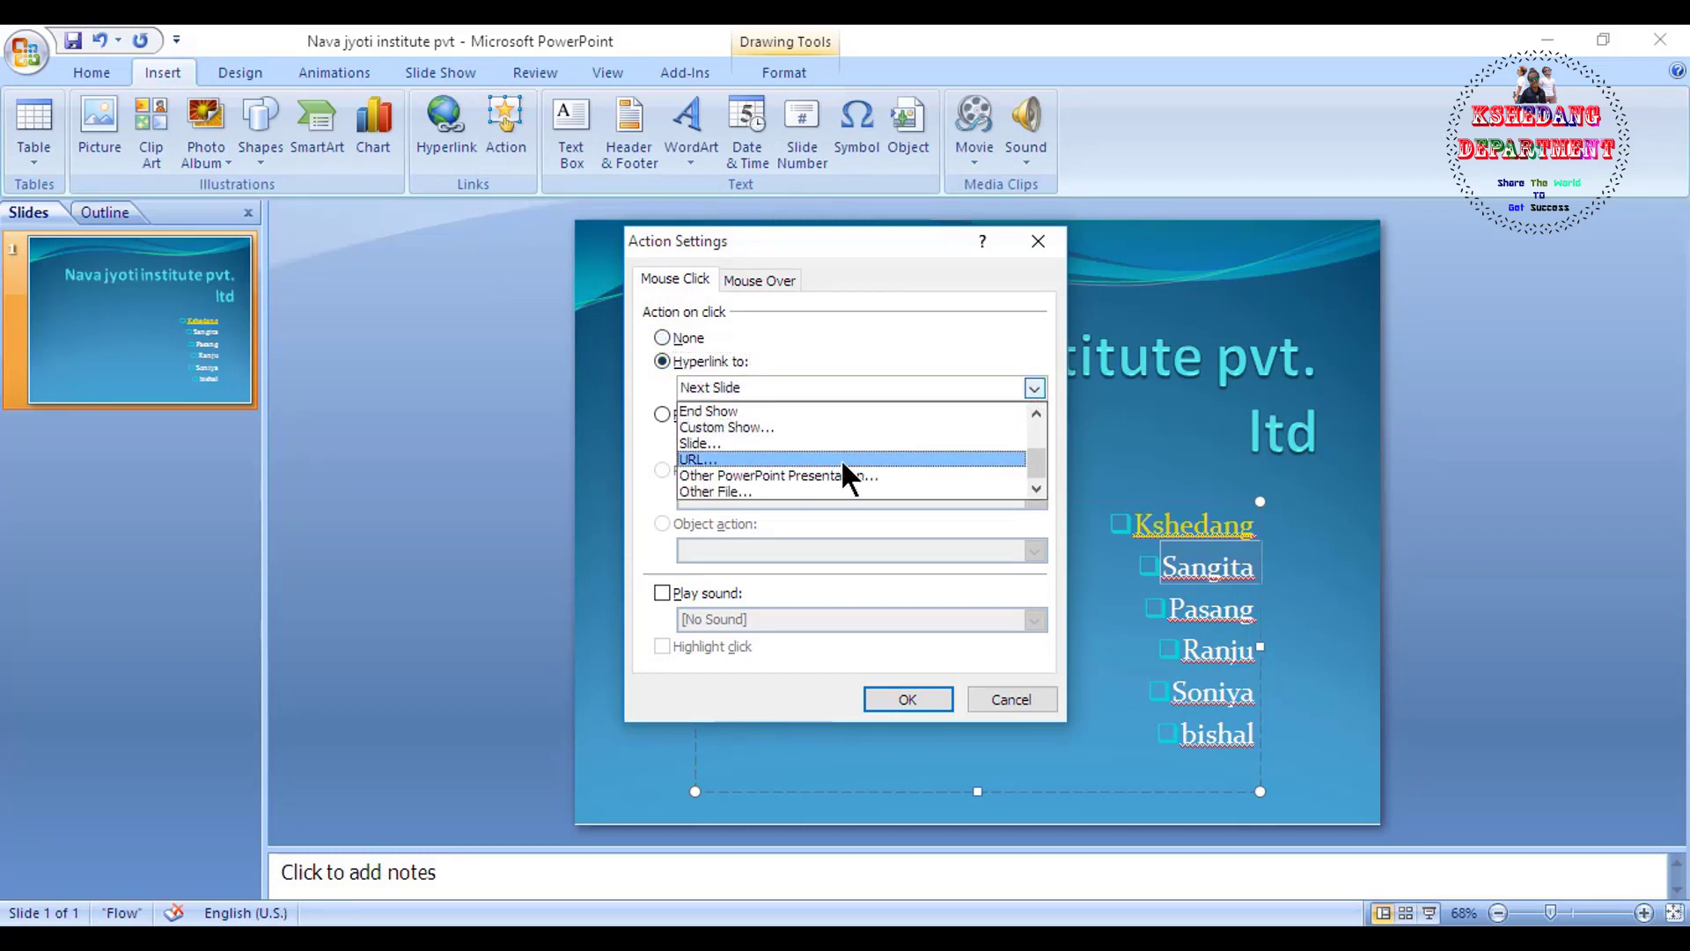
click(792, 491)
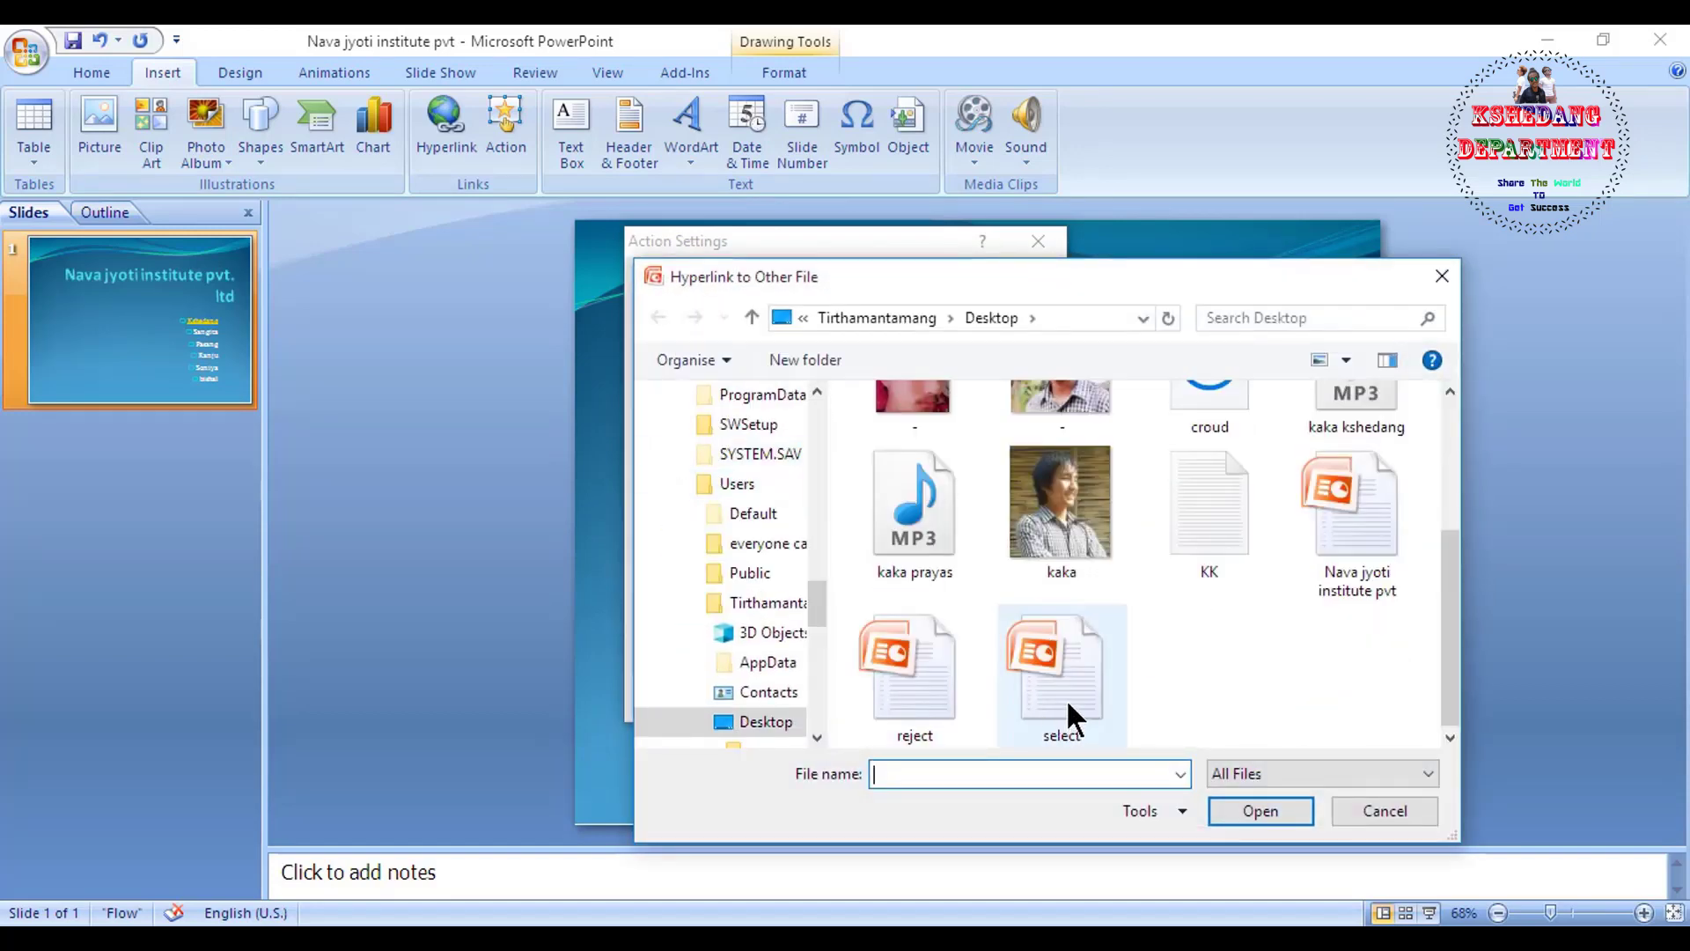
click(906, 678)
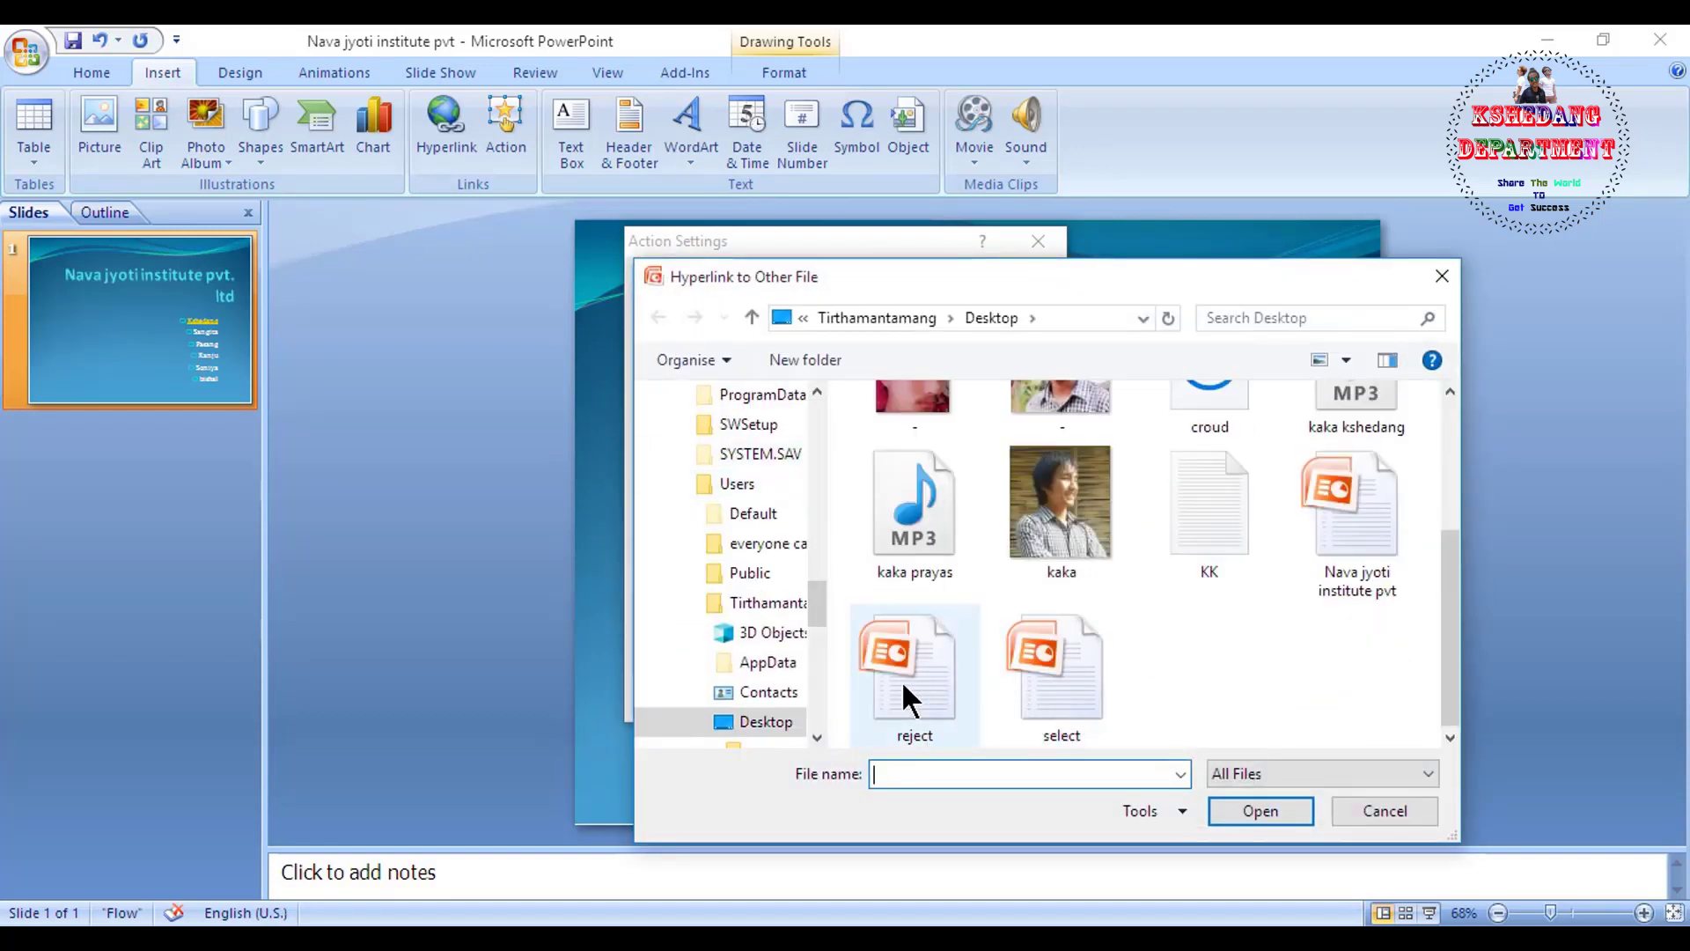
click(1238, 805)
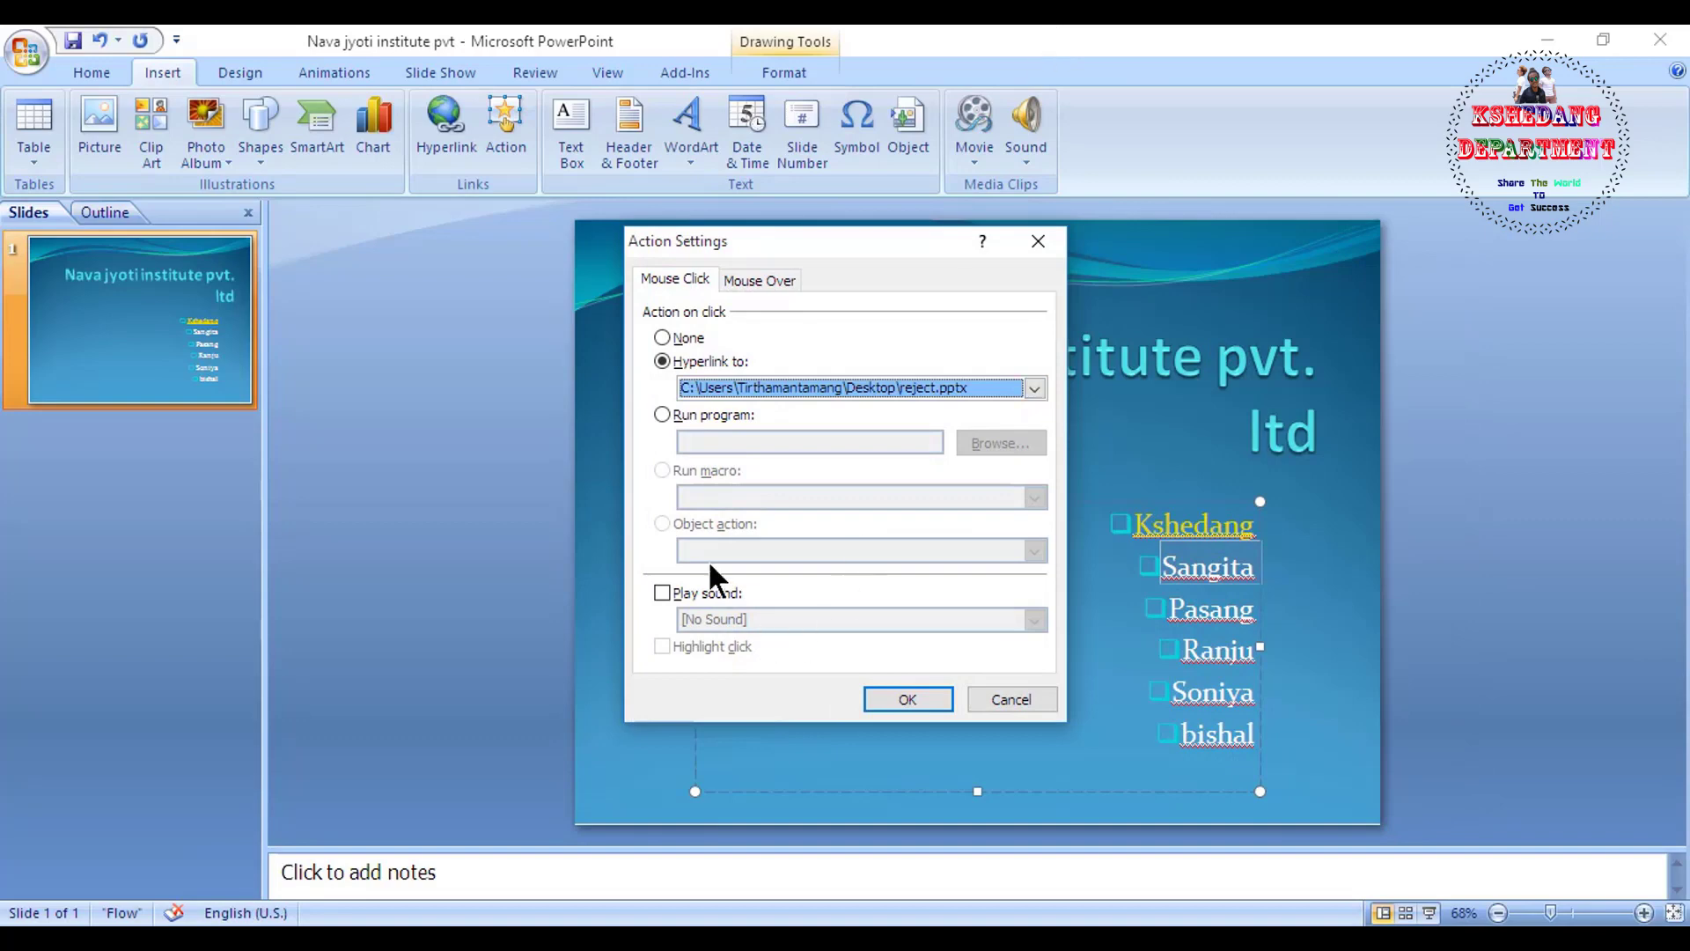
- Add the Arrow sound to Sangita's click action and apply it
click(668, 591)
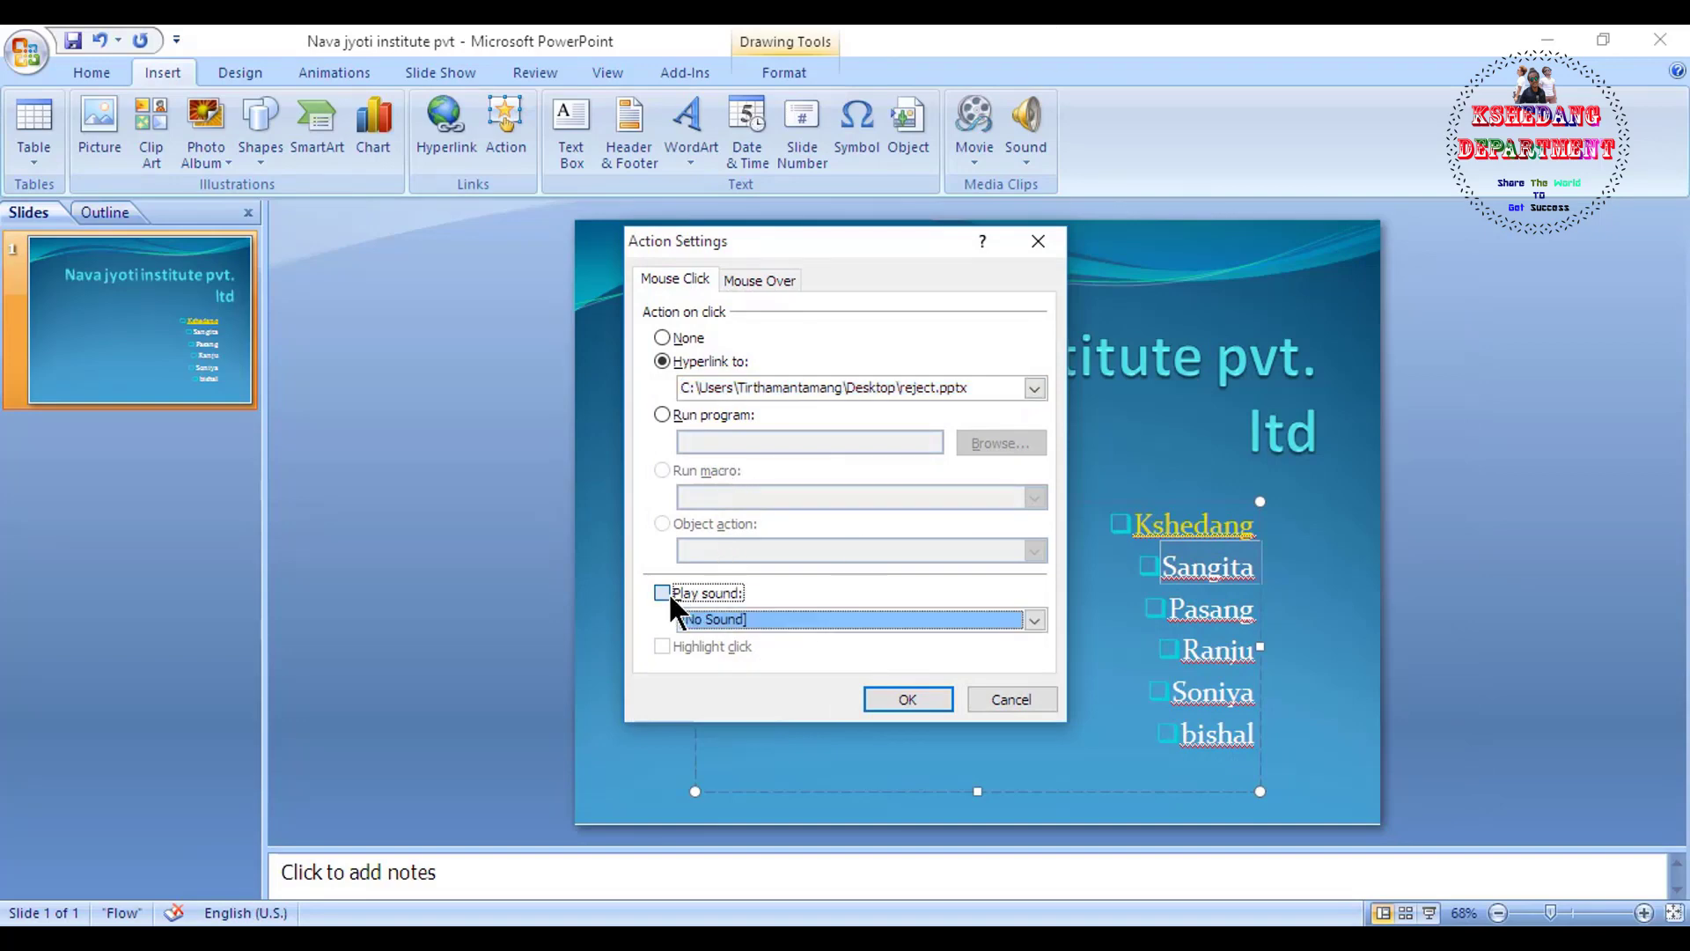
click(1034, 618)
click(810, 692)
click(899, 694)
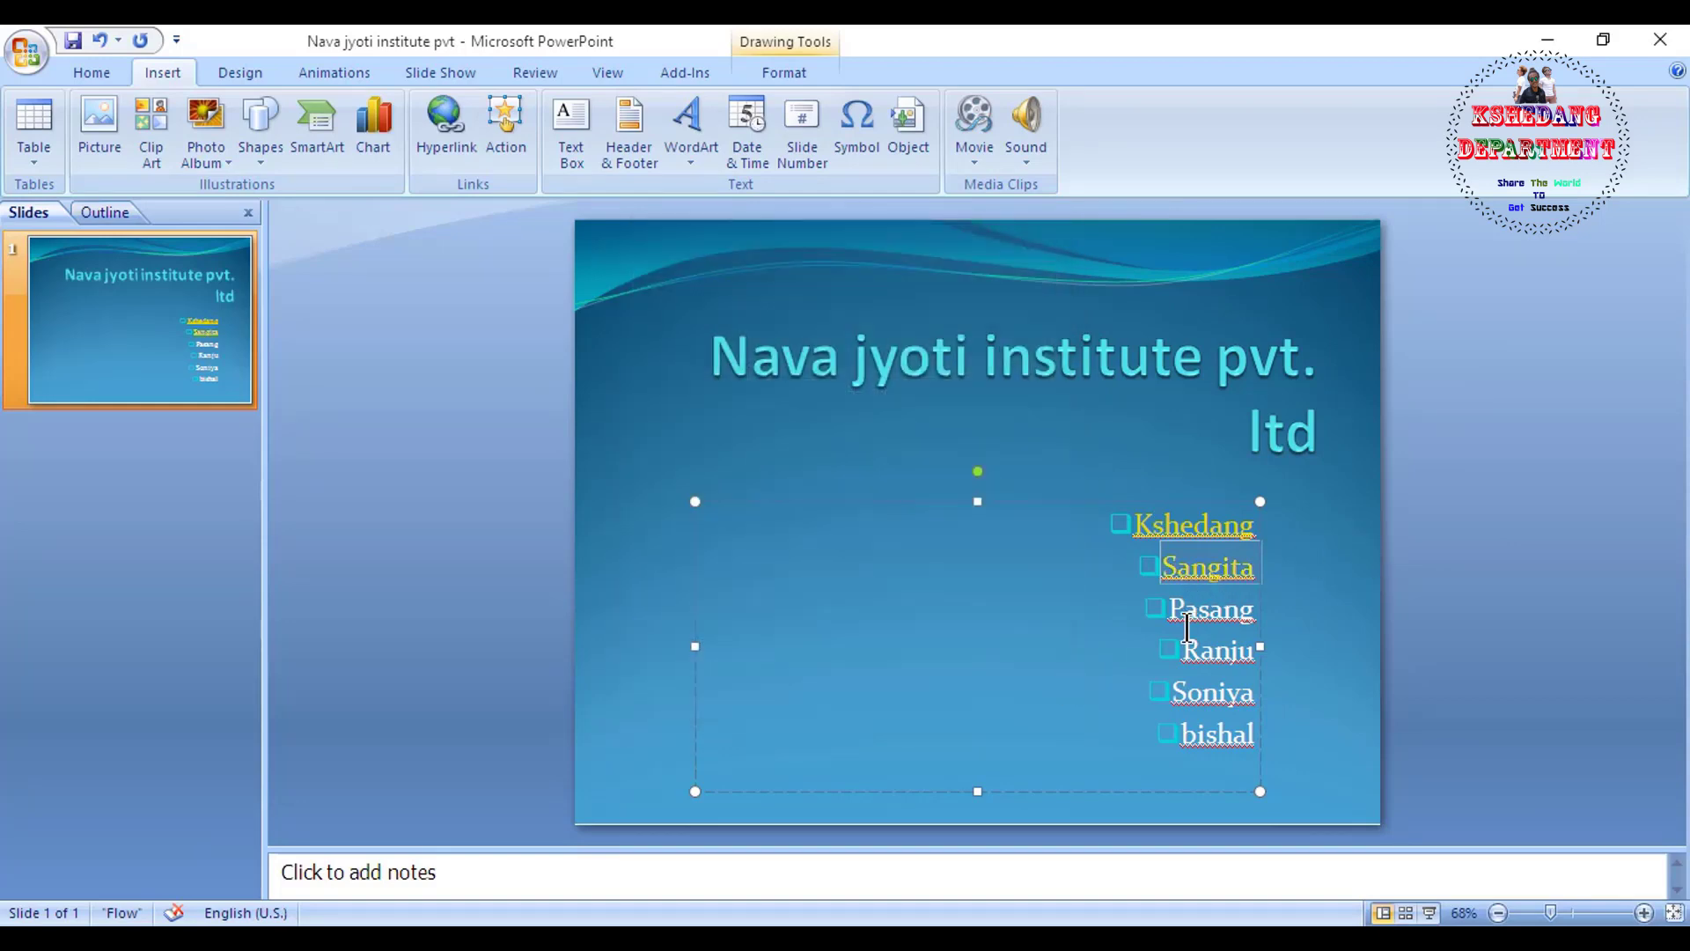
- Hyperlink the names Pasang and Soniya to the select presentation
drag(1174, 614, 1255, 621)
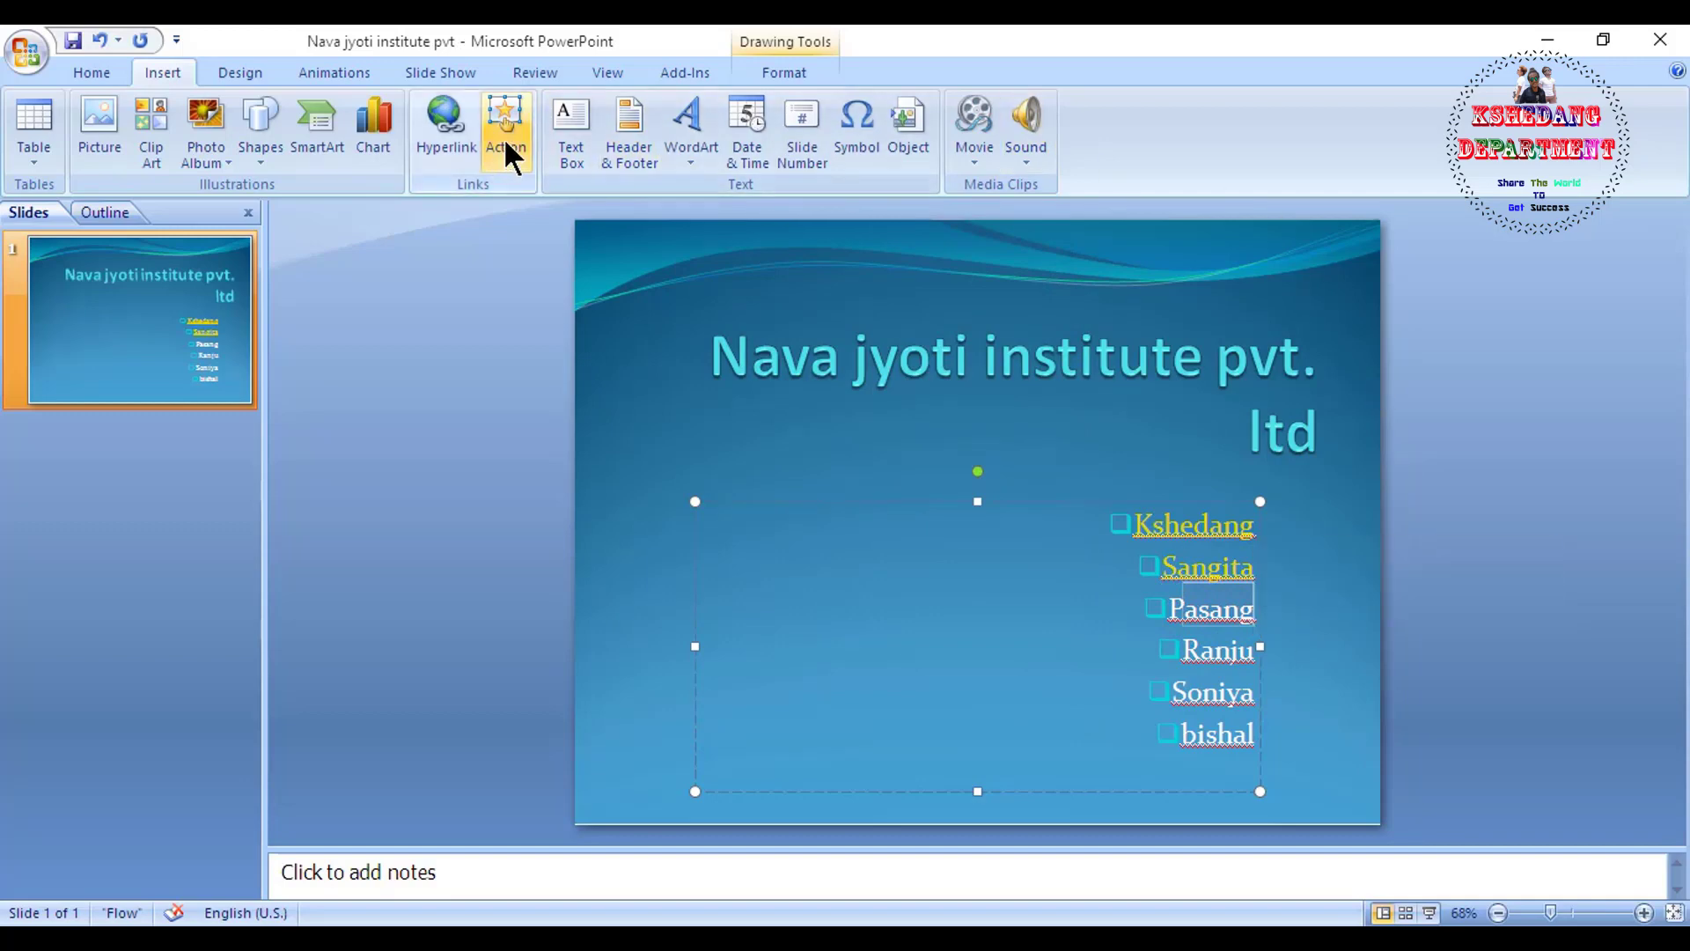
click(445, 119)
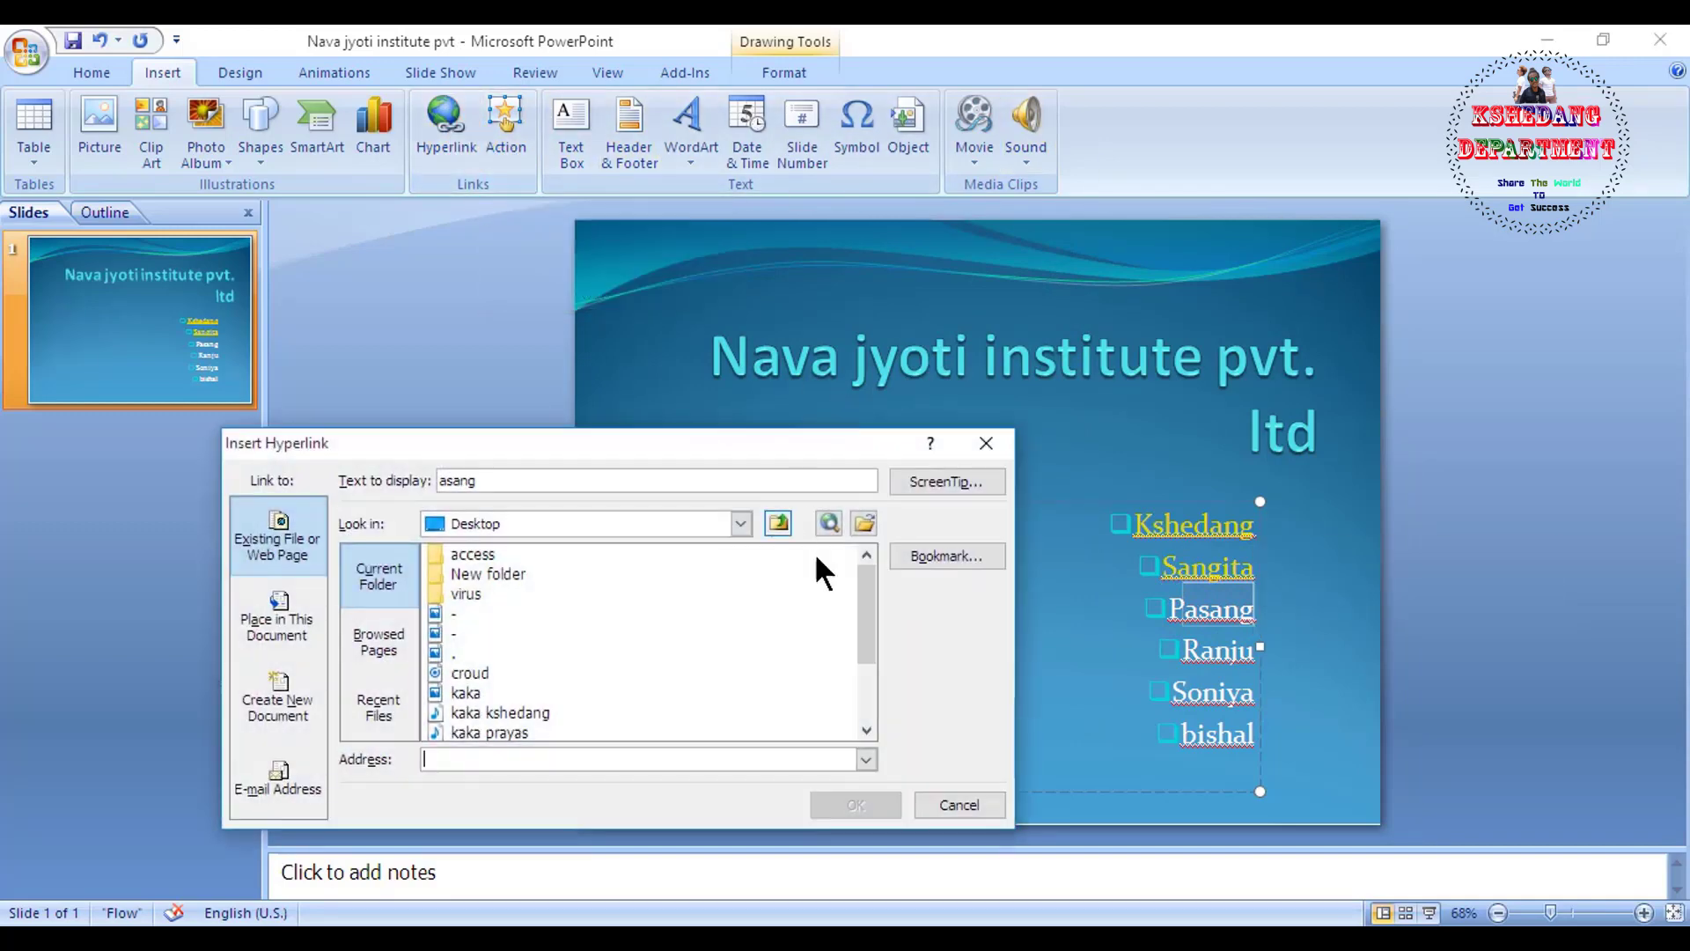
scroll(590, 702, down, 2)
click(486, 707)
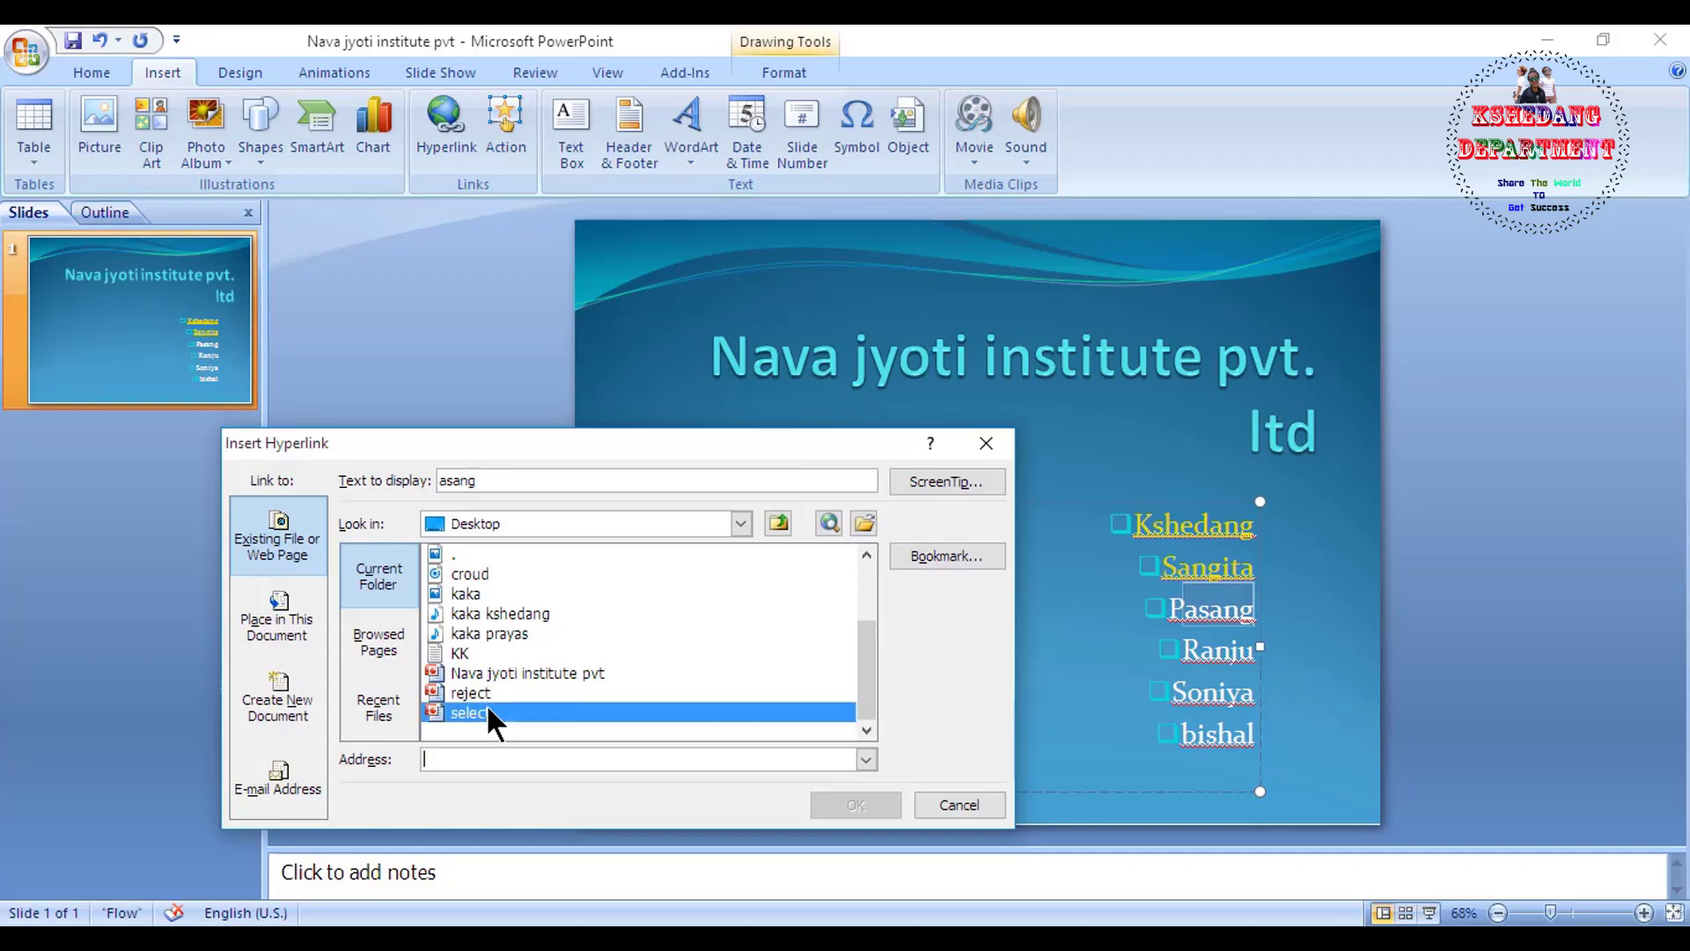
click(851, 803)
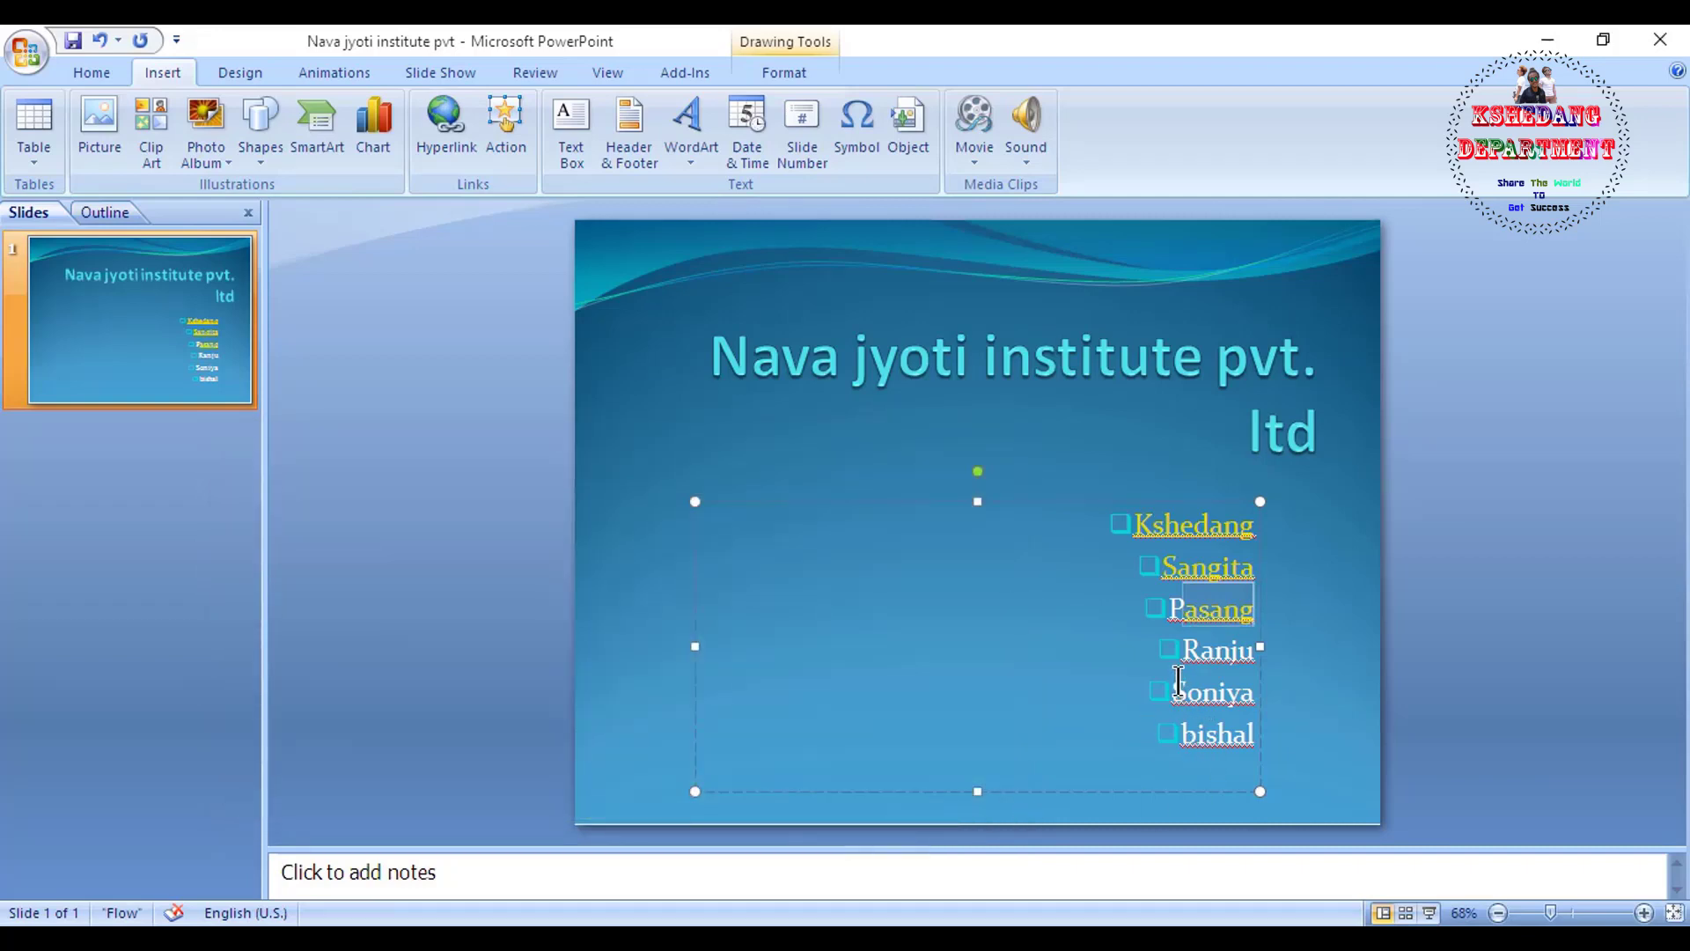
drag(1178, 682, 1254, 692)
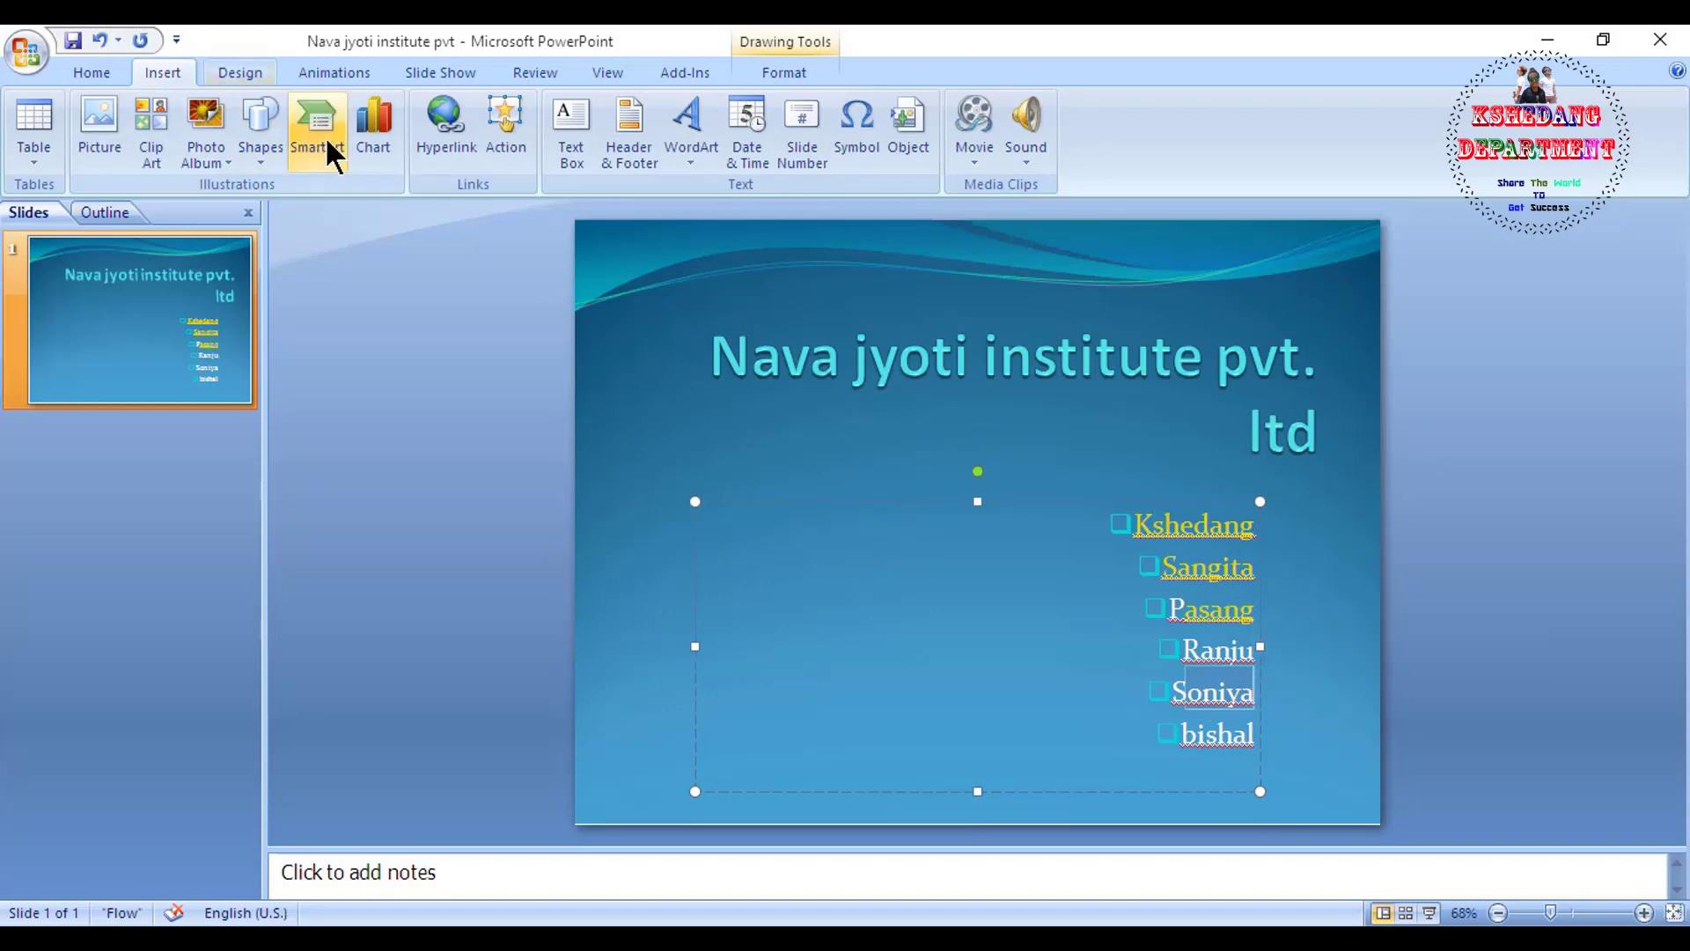
click(445, 129)
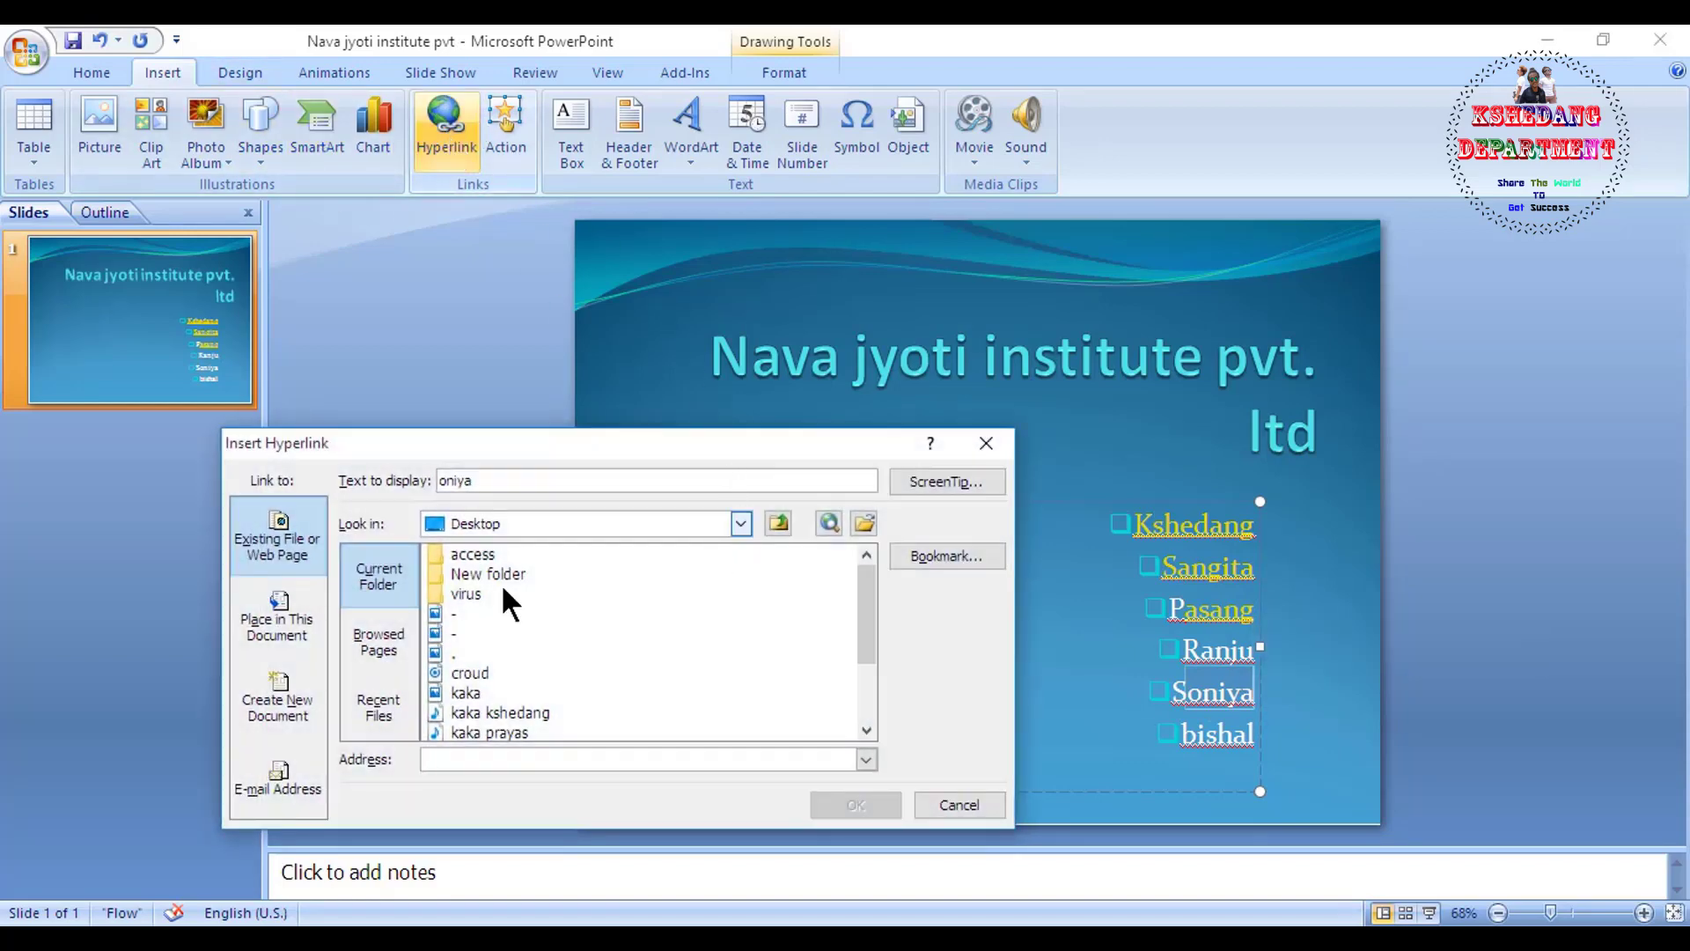
click(479, 709)
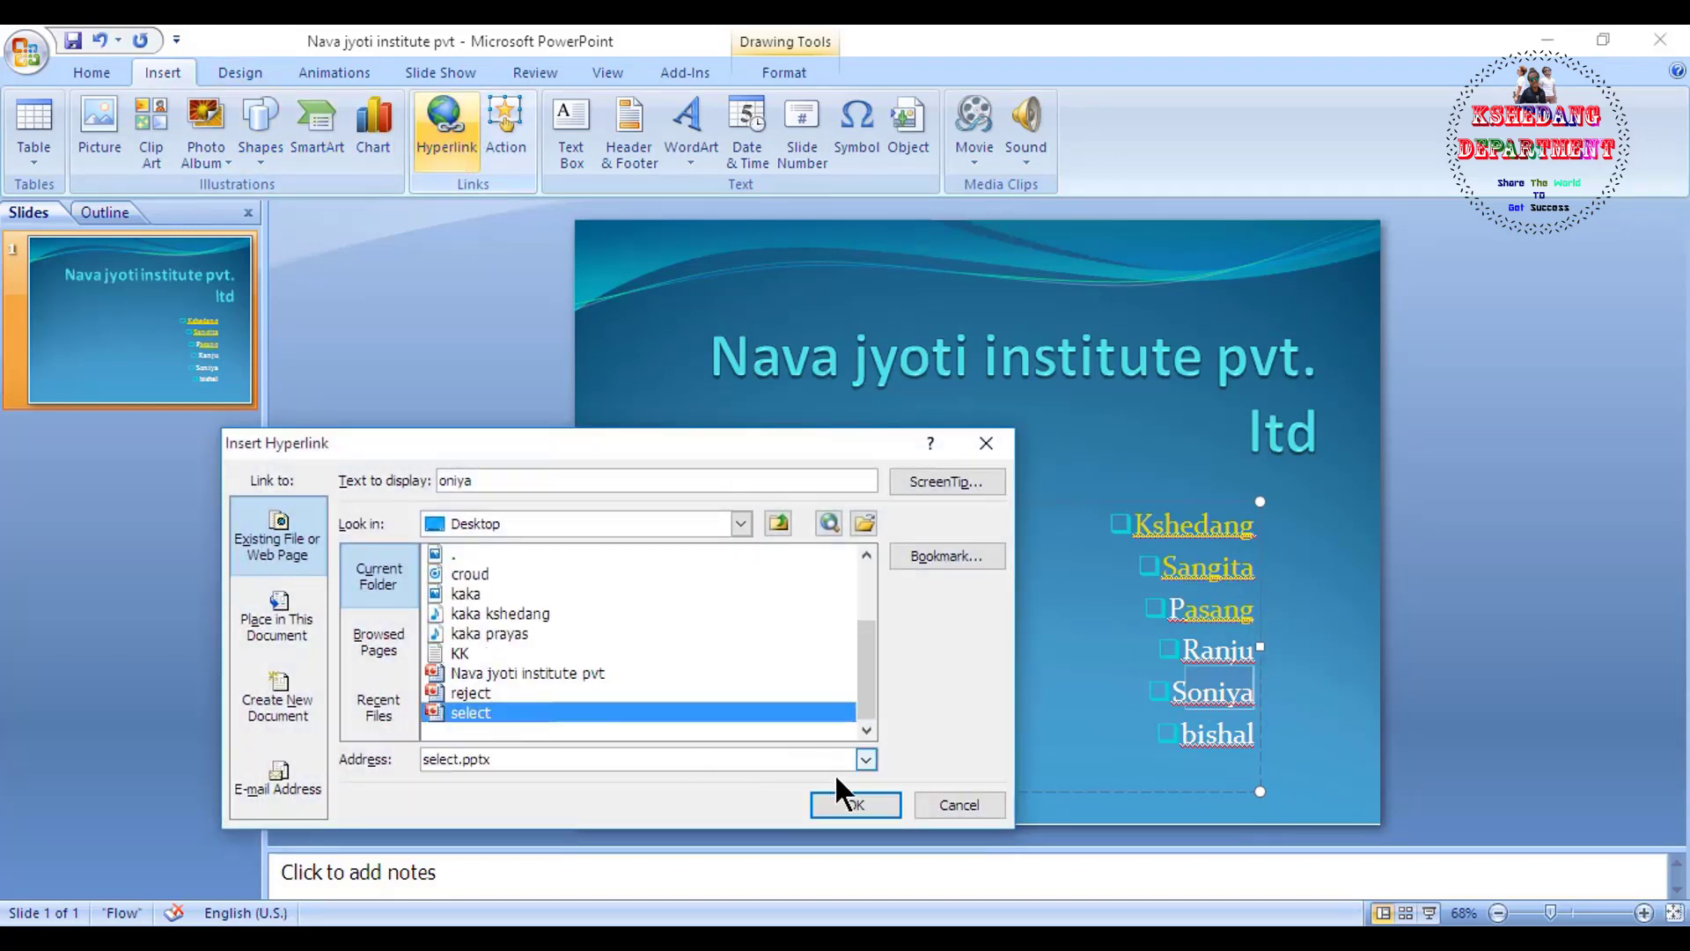
click(858, 805)
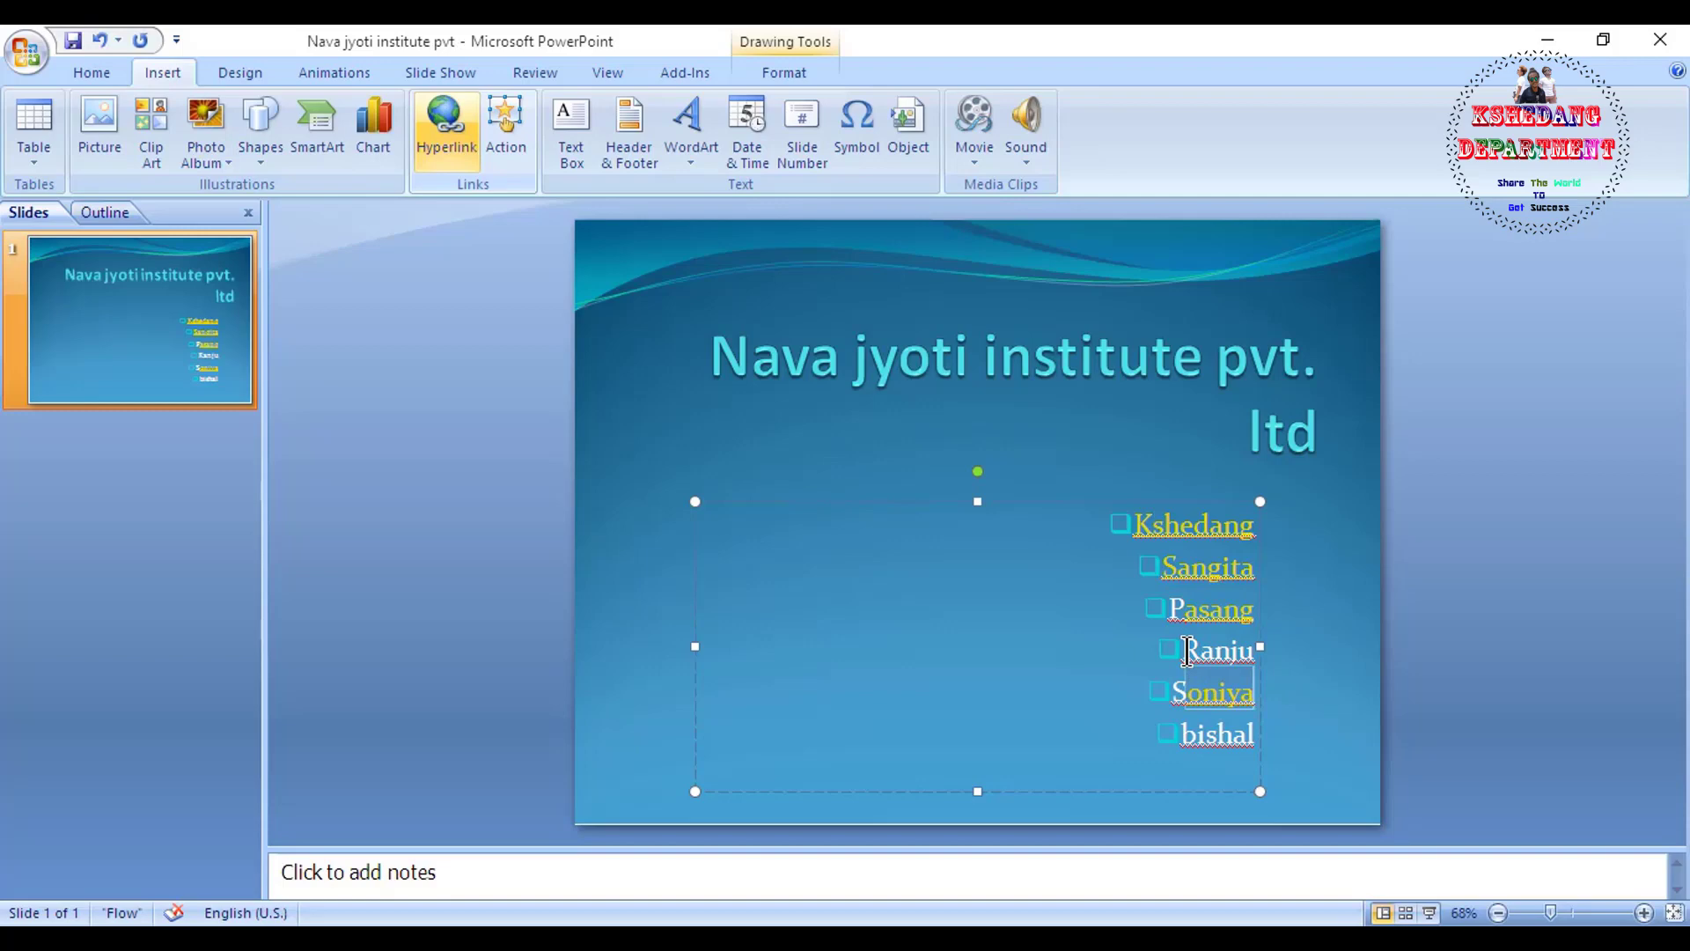
- Hyperlink the names Ranju and bishal to the reject presentation
drag(1187, 652, 1260, 652)
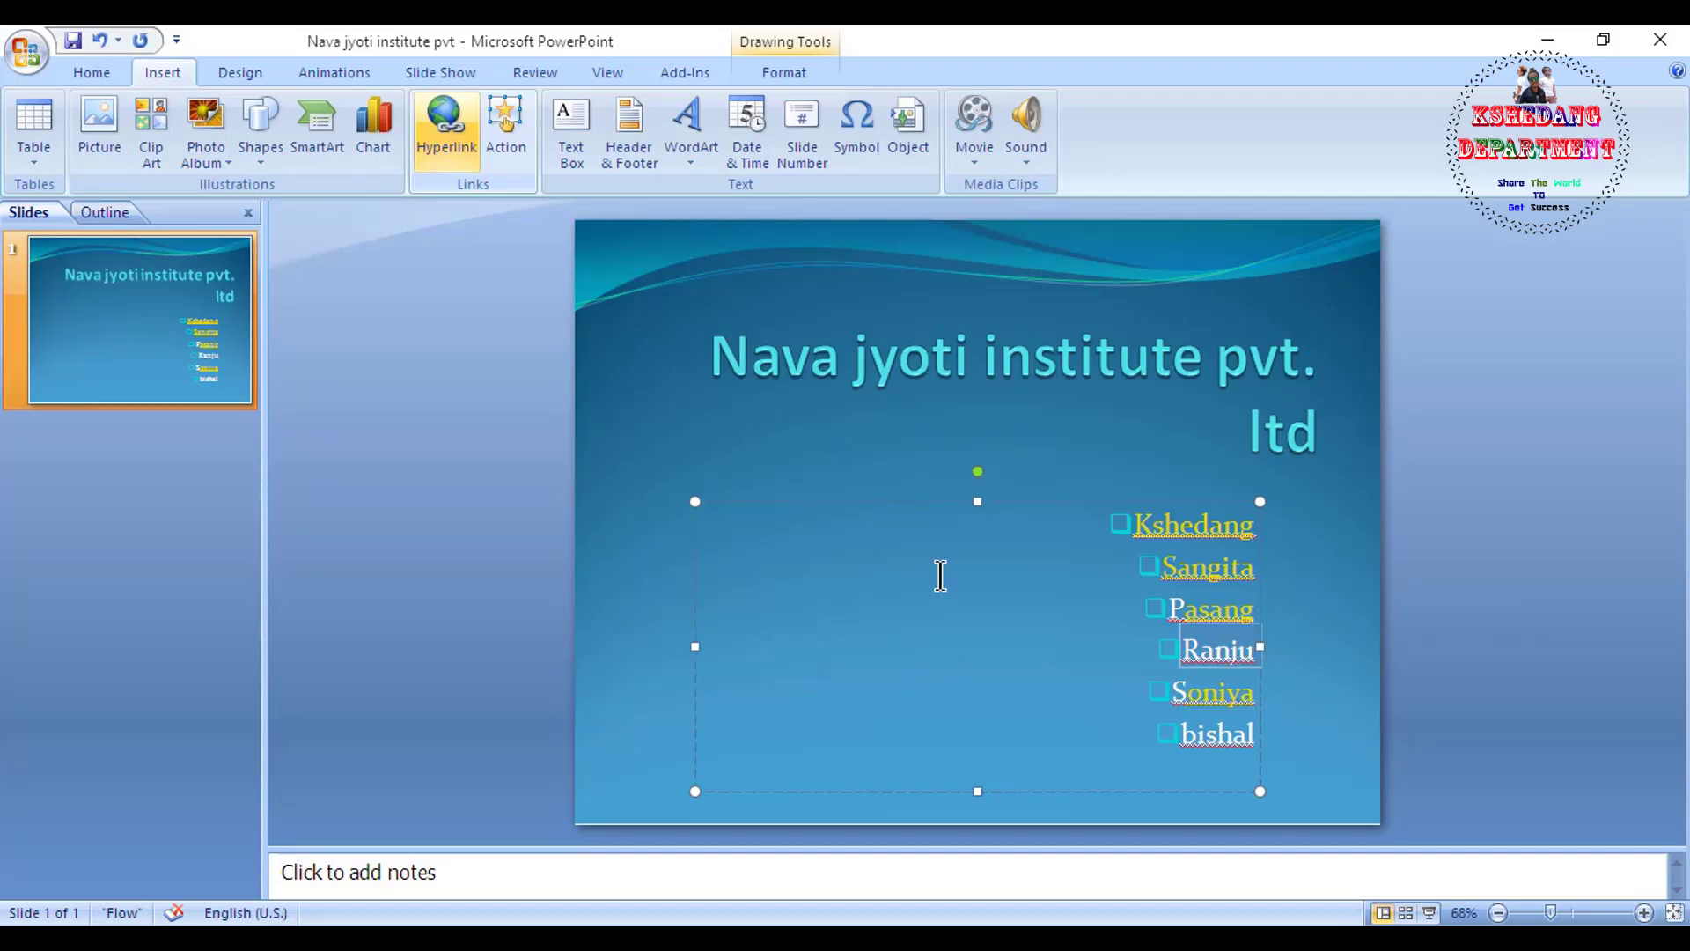
click(437, 139)
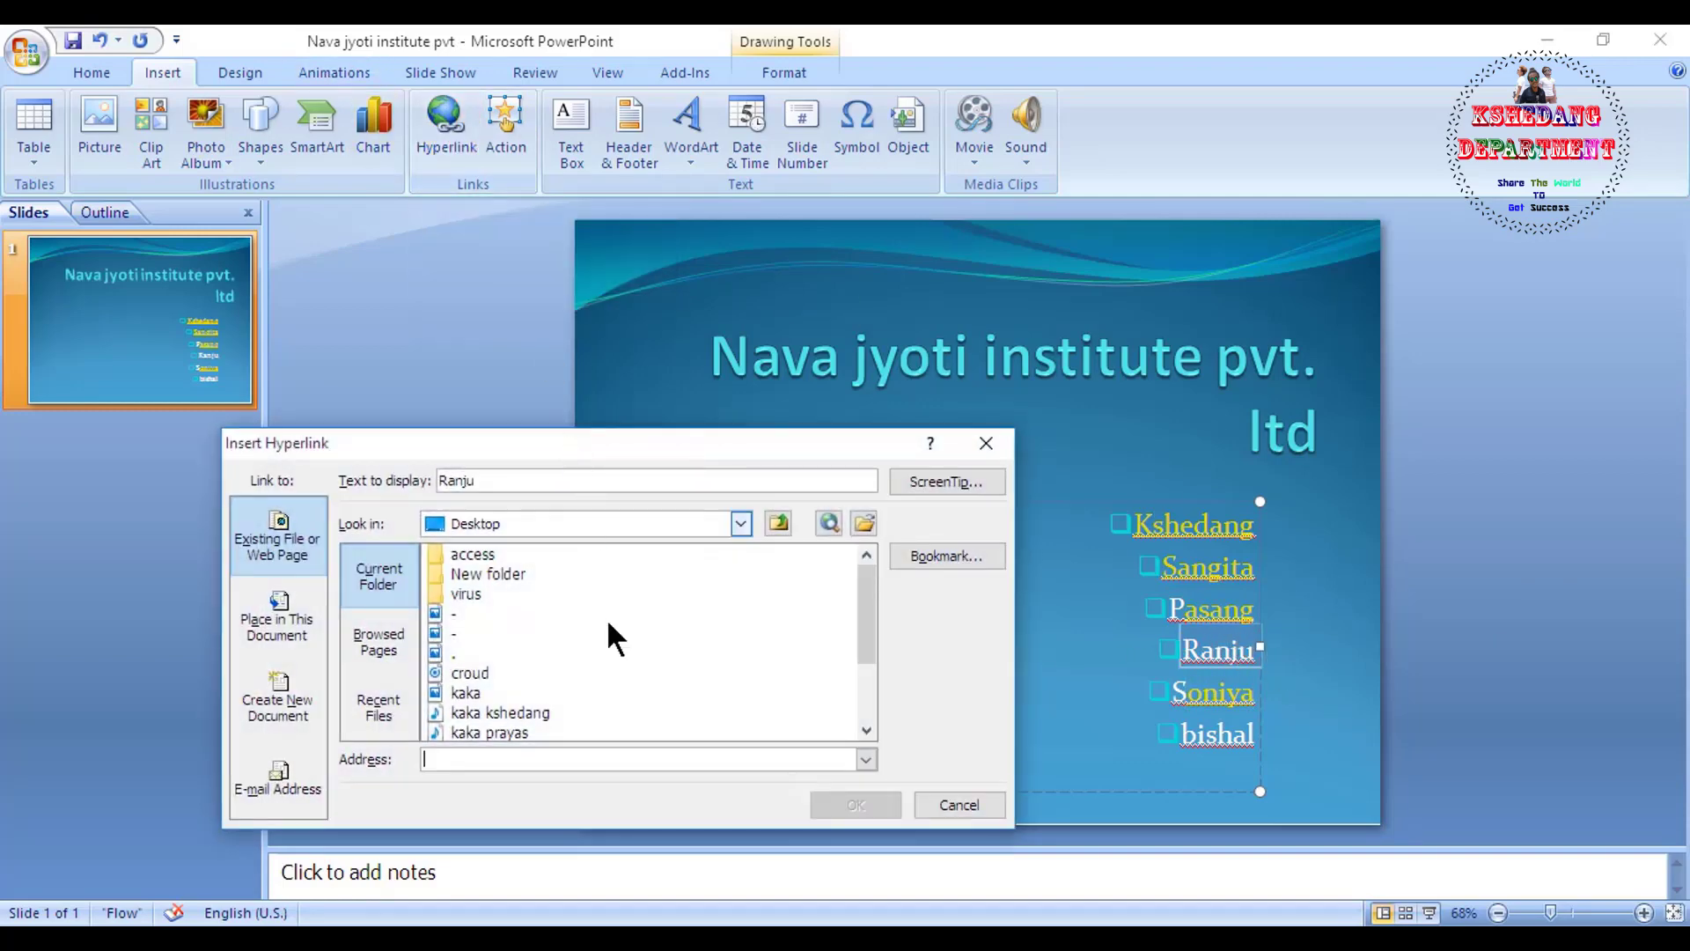
scroll(611, 634, down, 2)
click(475, 692)
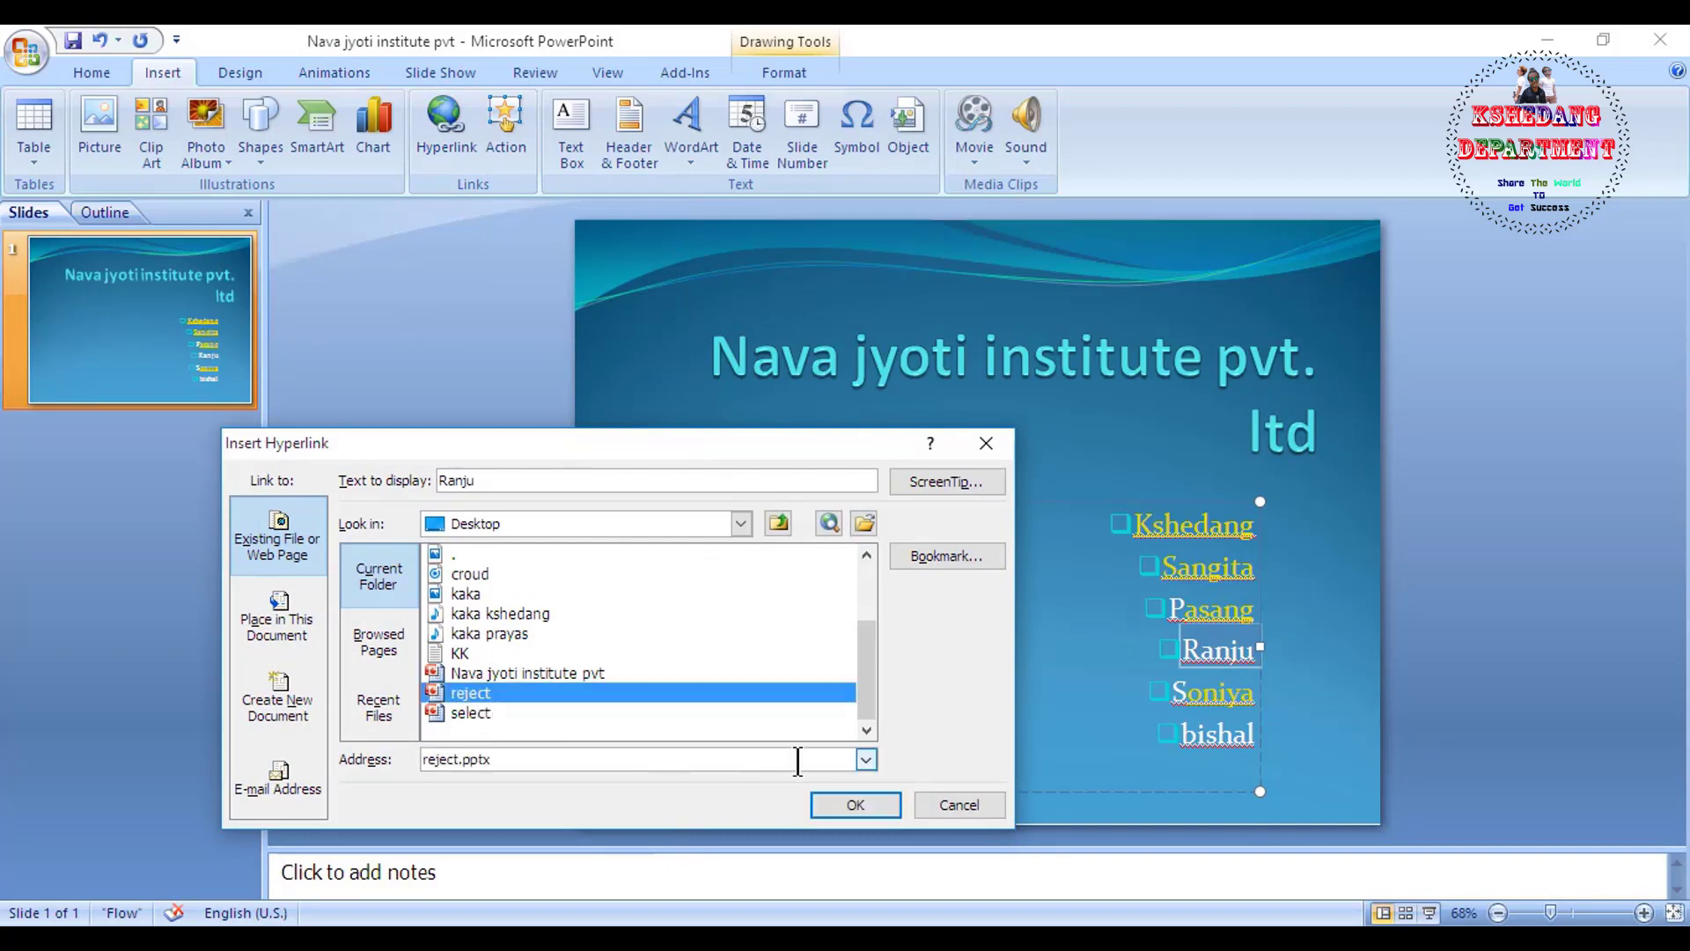
click(855, 805)
double_click(1187, 738)
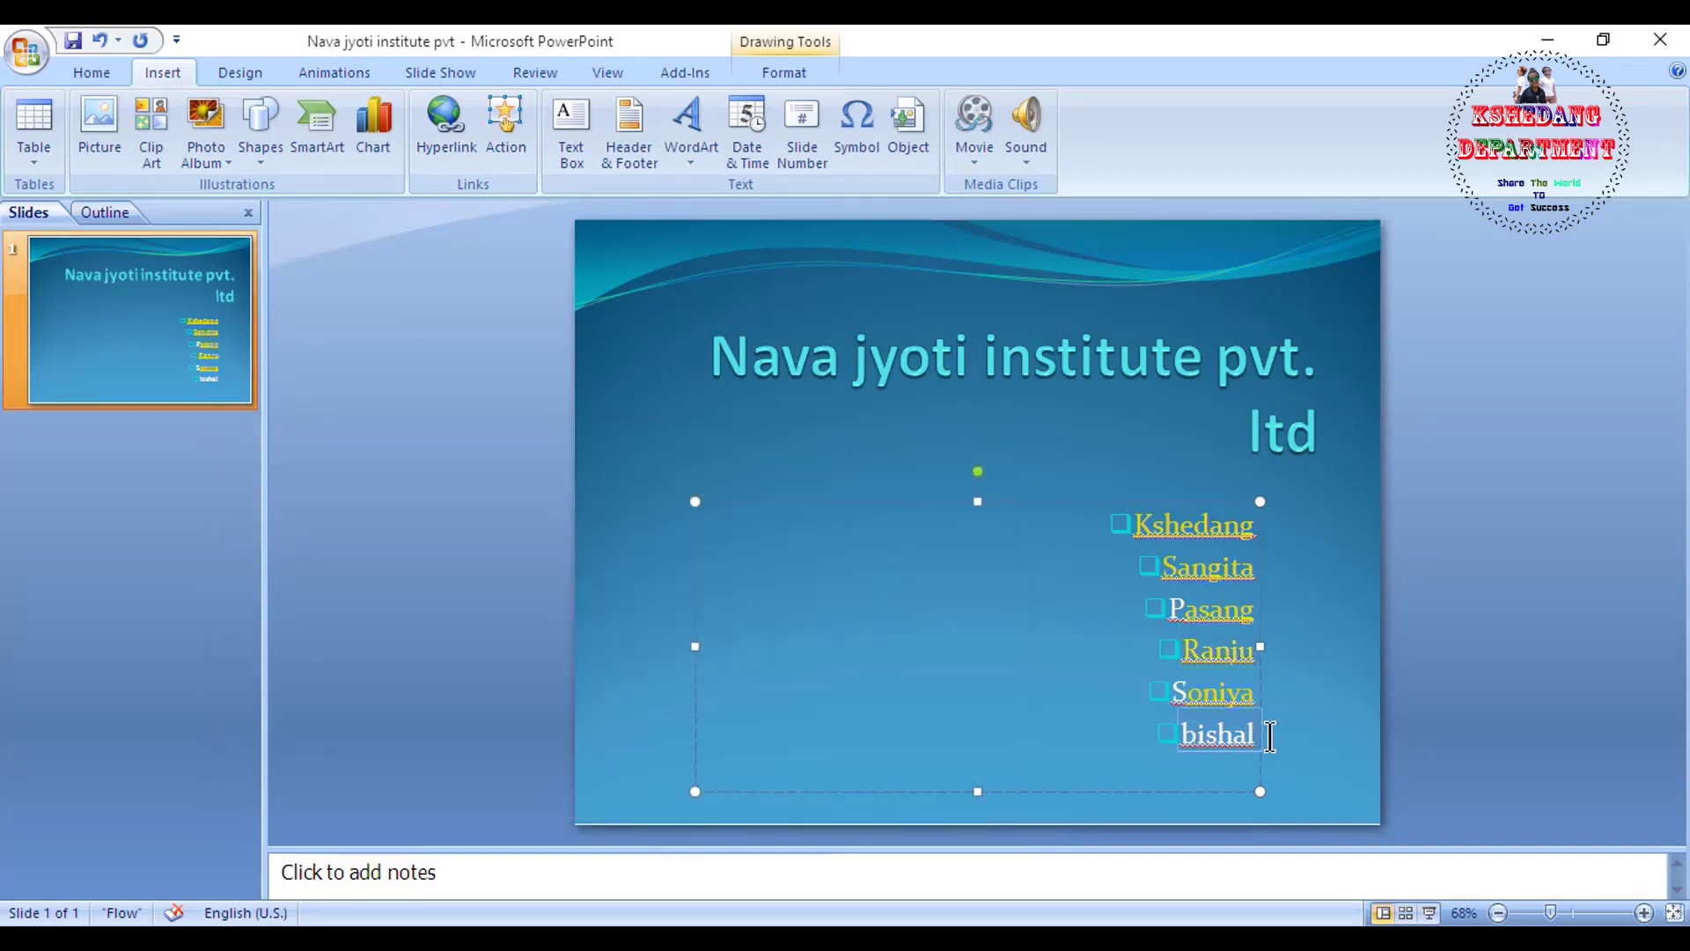
click(448, 148)
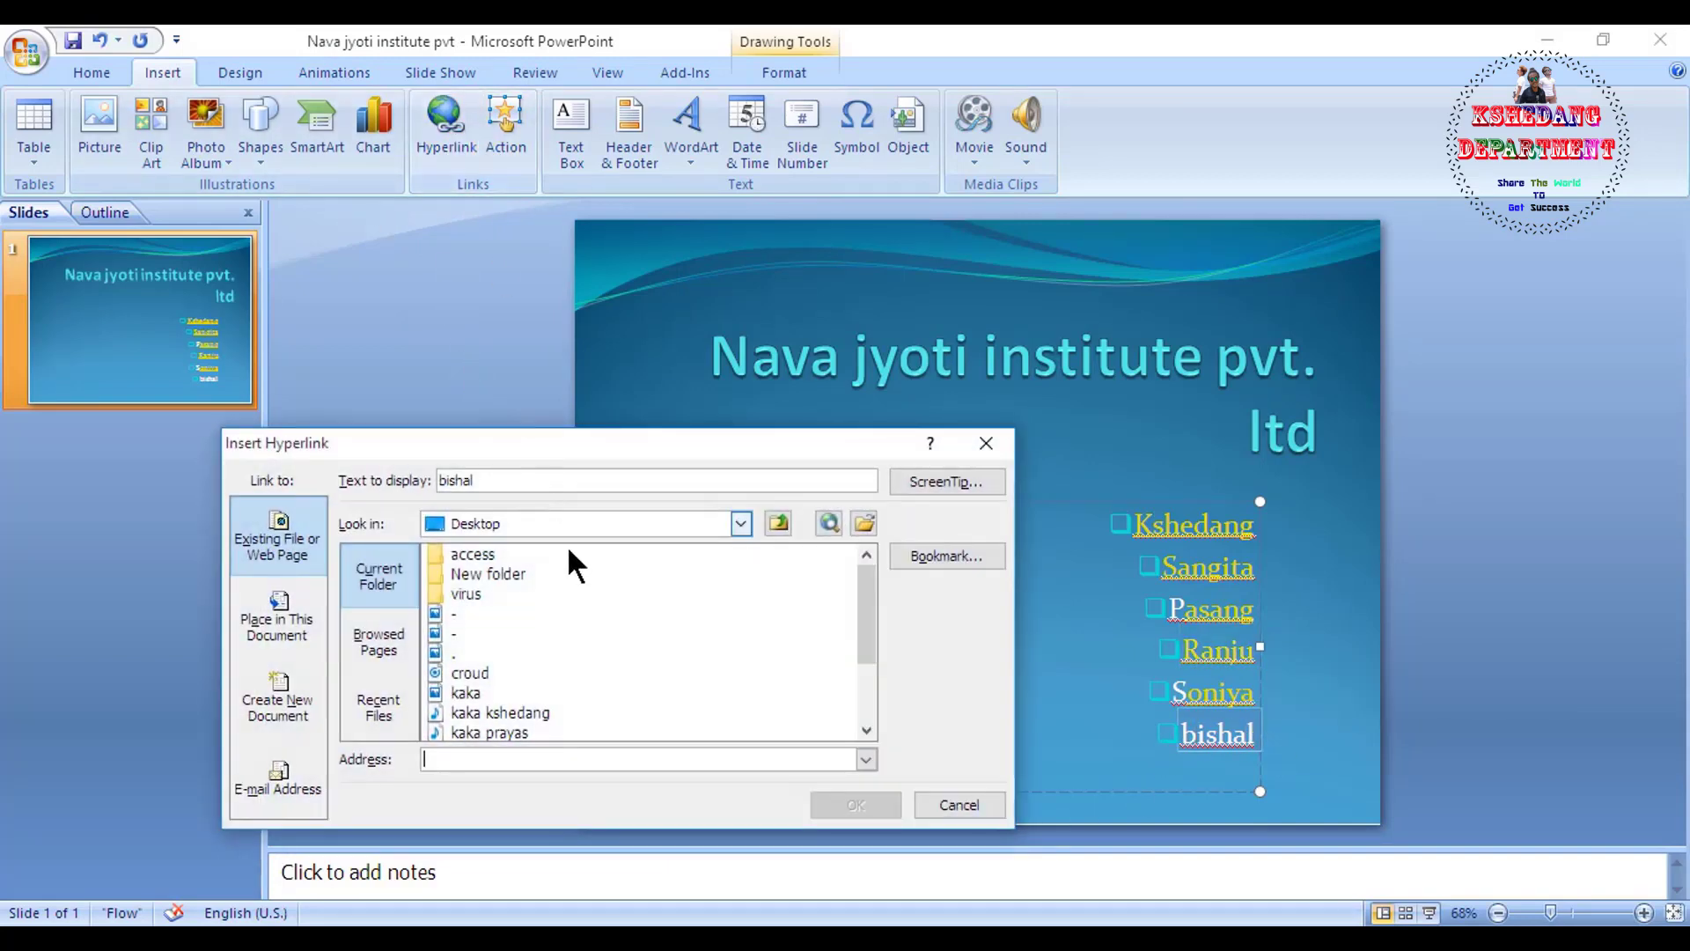
scroll(537, 669, down, 3)
click(481, 709)
click(475, 690)
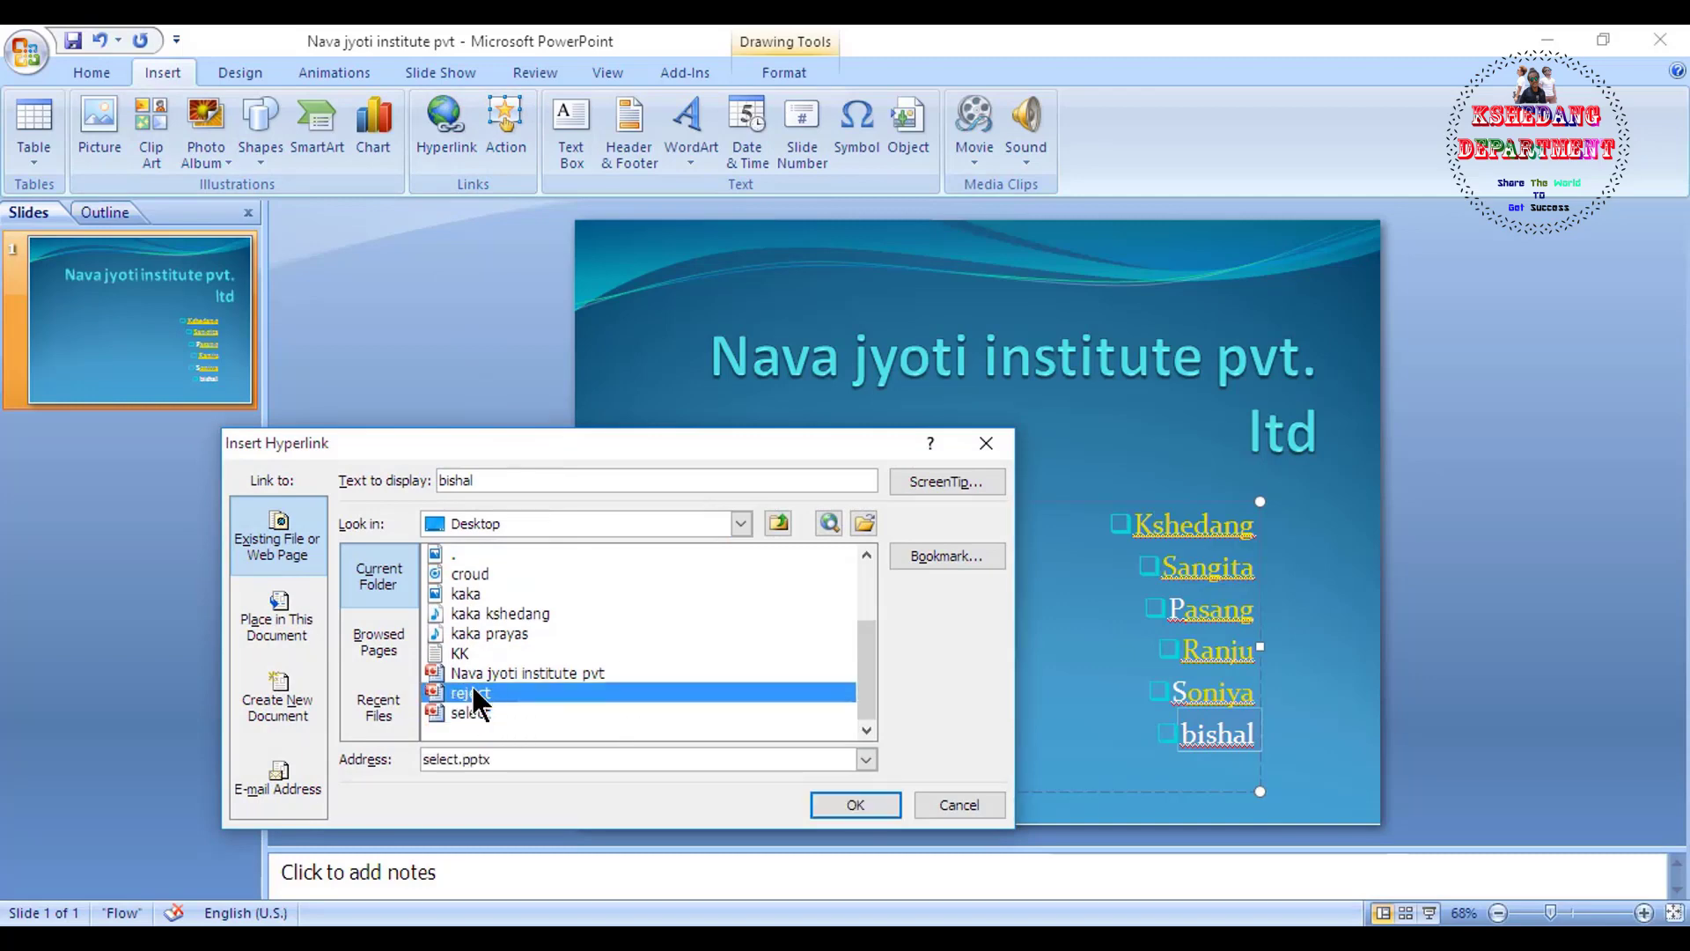
click(824, 796)
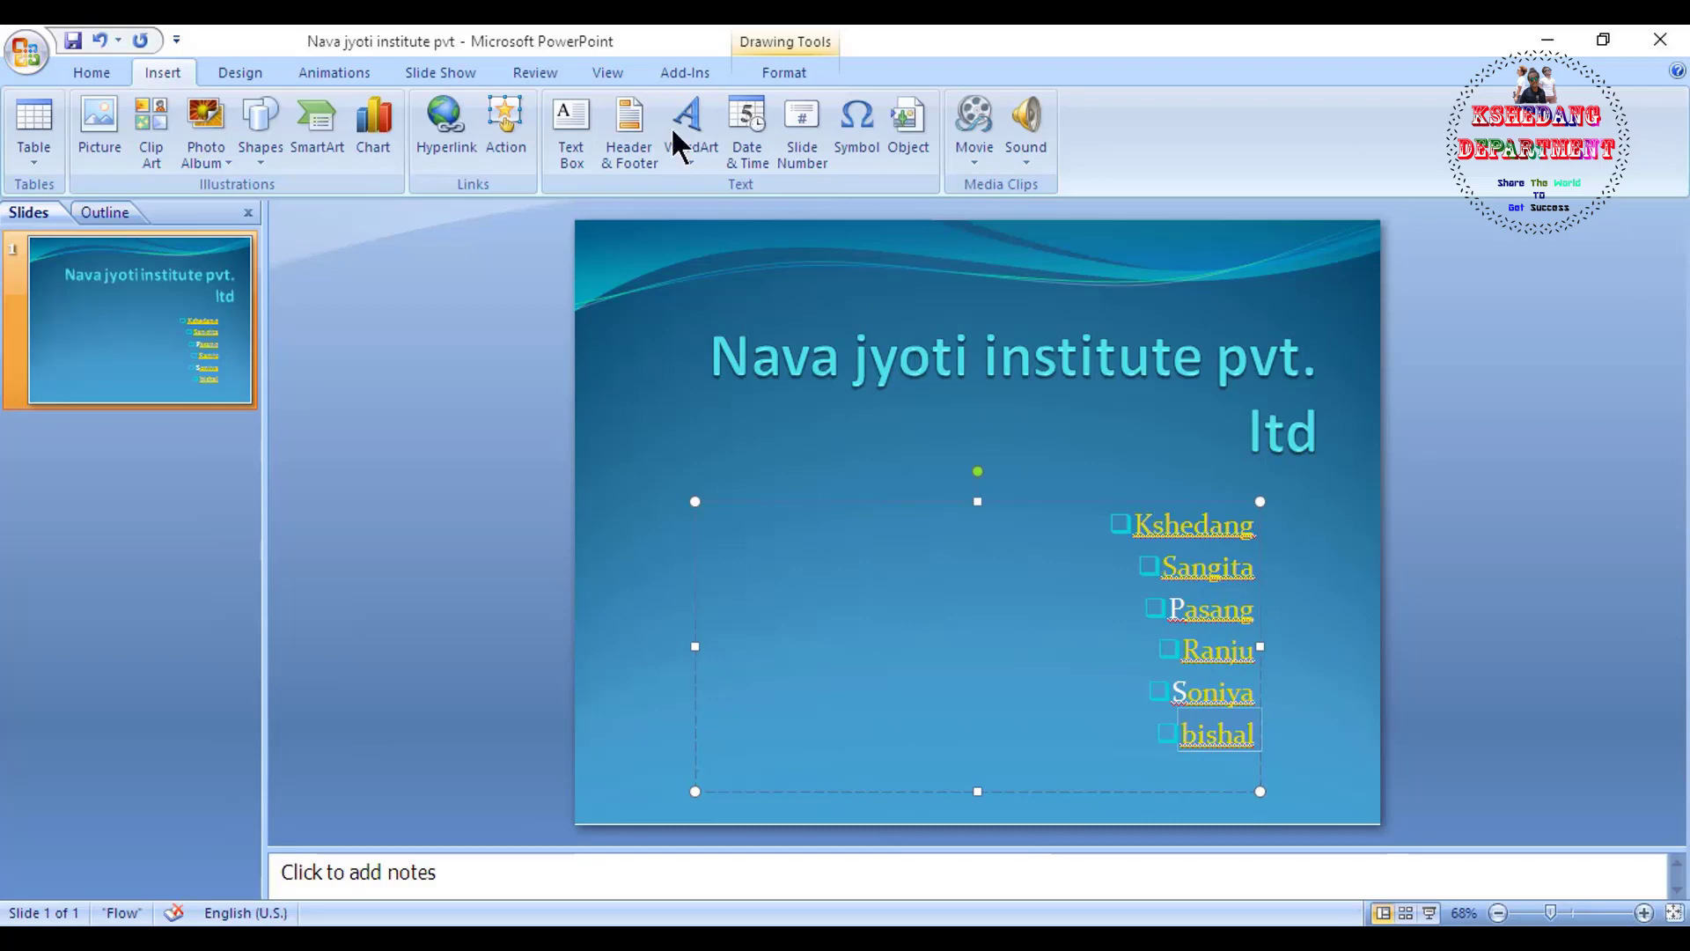
- Save the Nava jyoti presentation and close PowerPoint
click(29, 61)
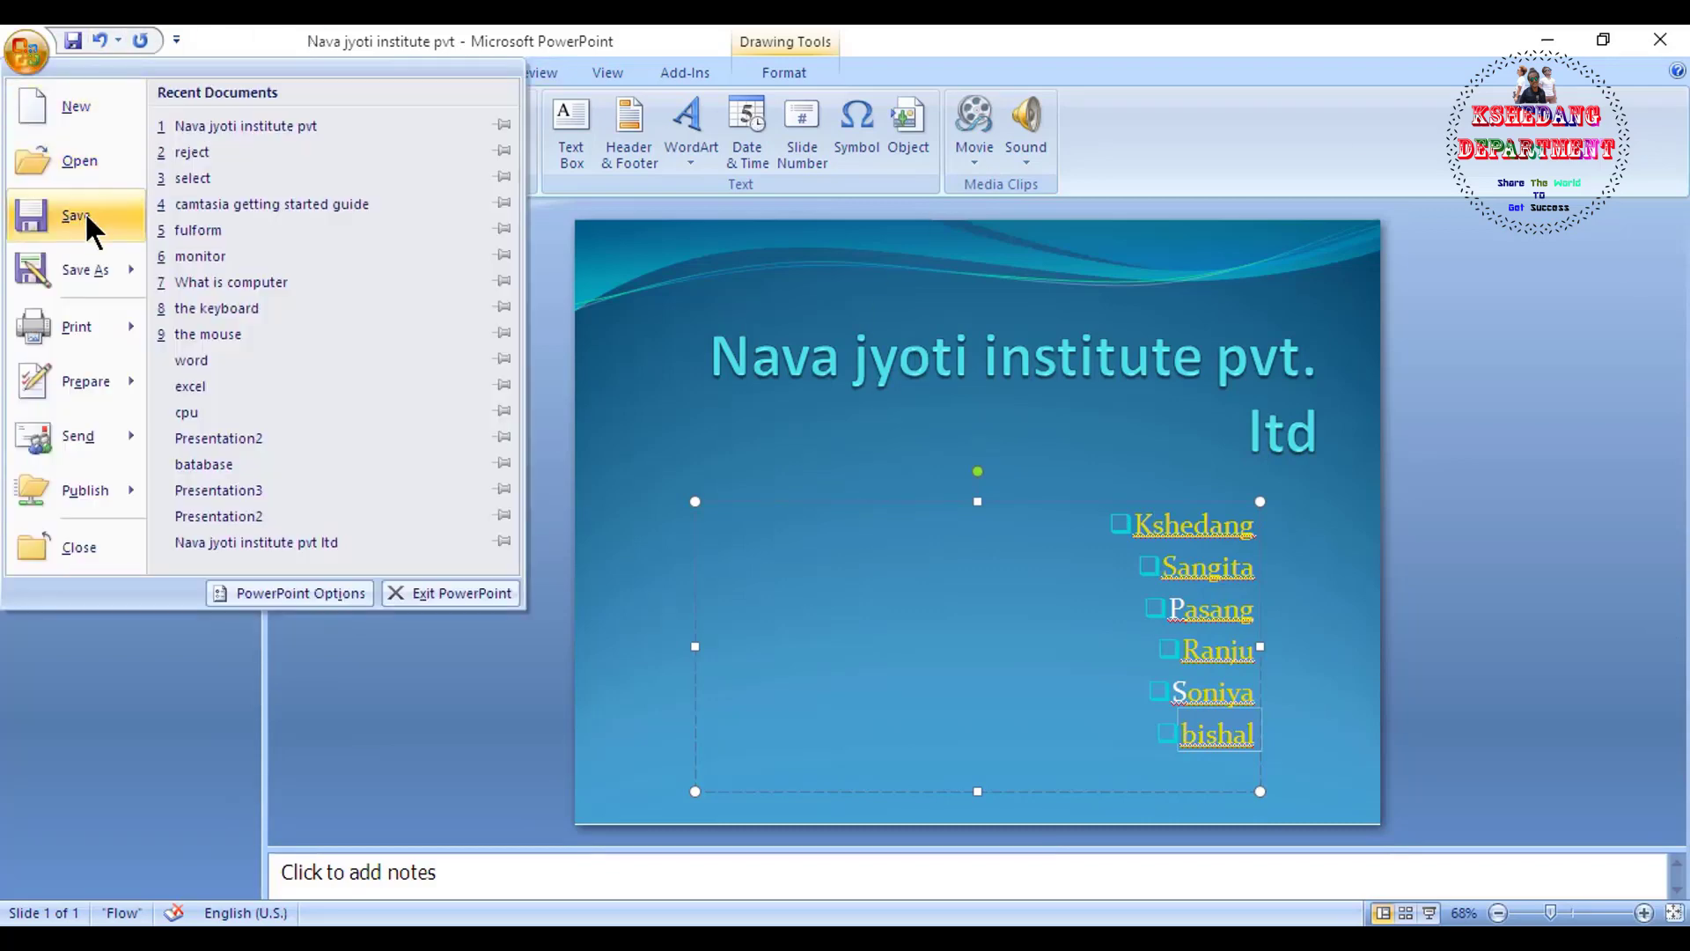
click(1206, 585)
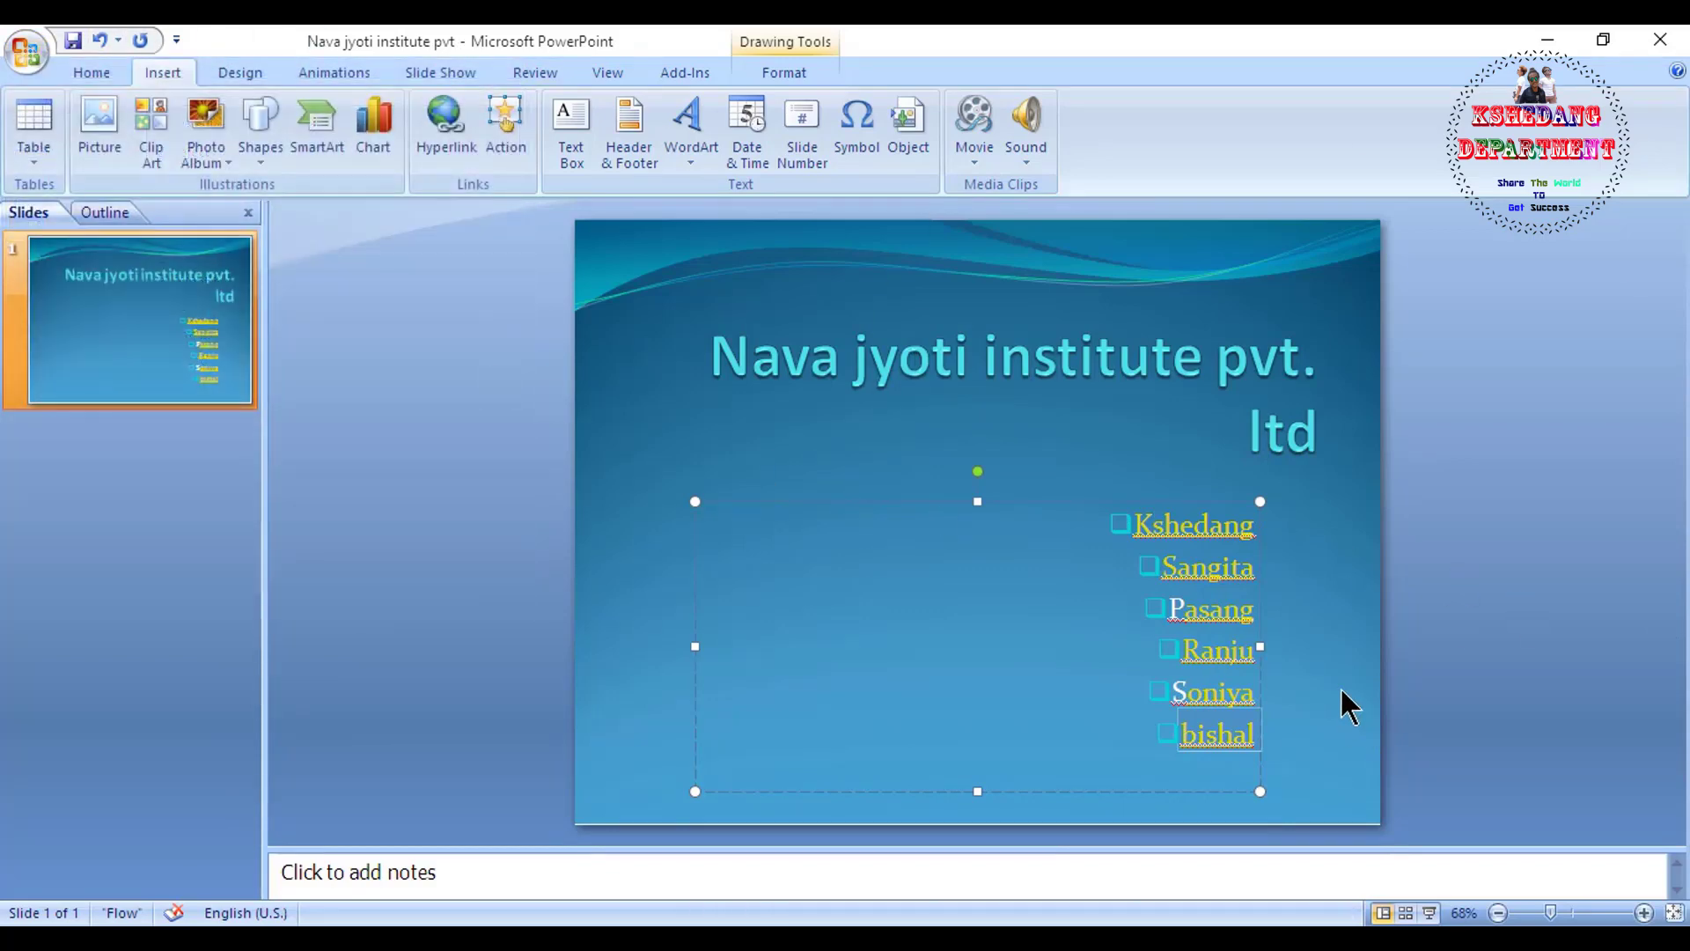
click(30, 55)
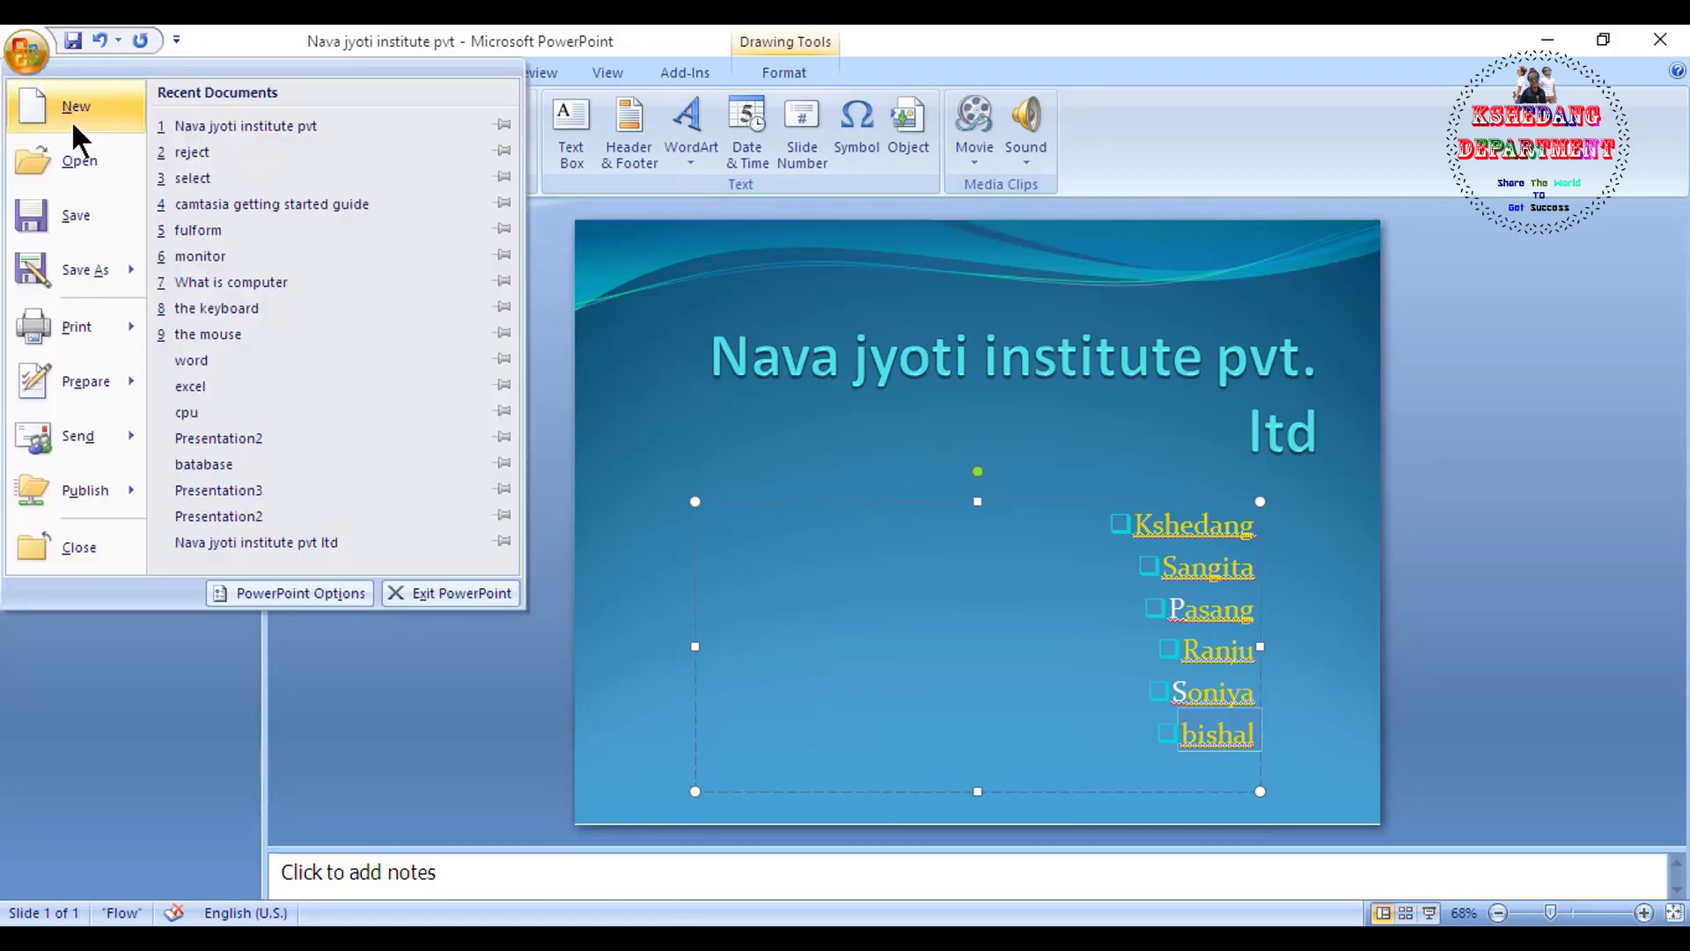
click(109, 225)
click(1660, 38)
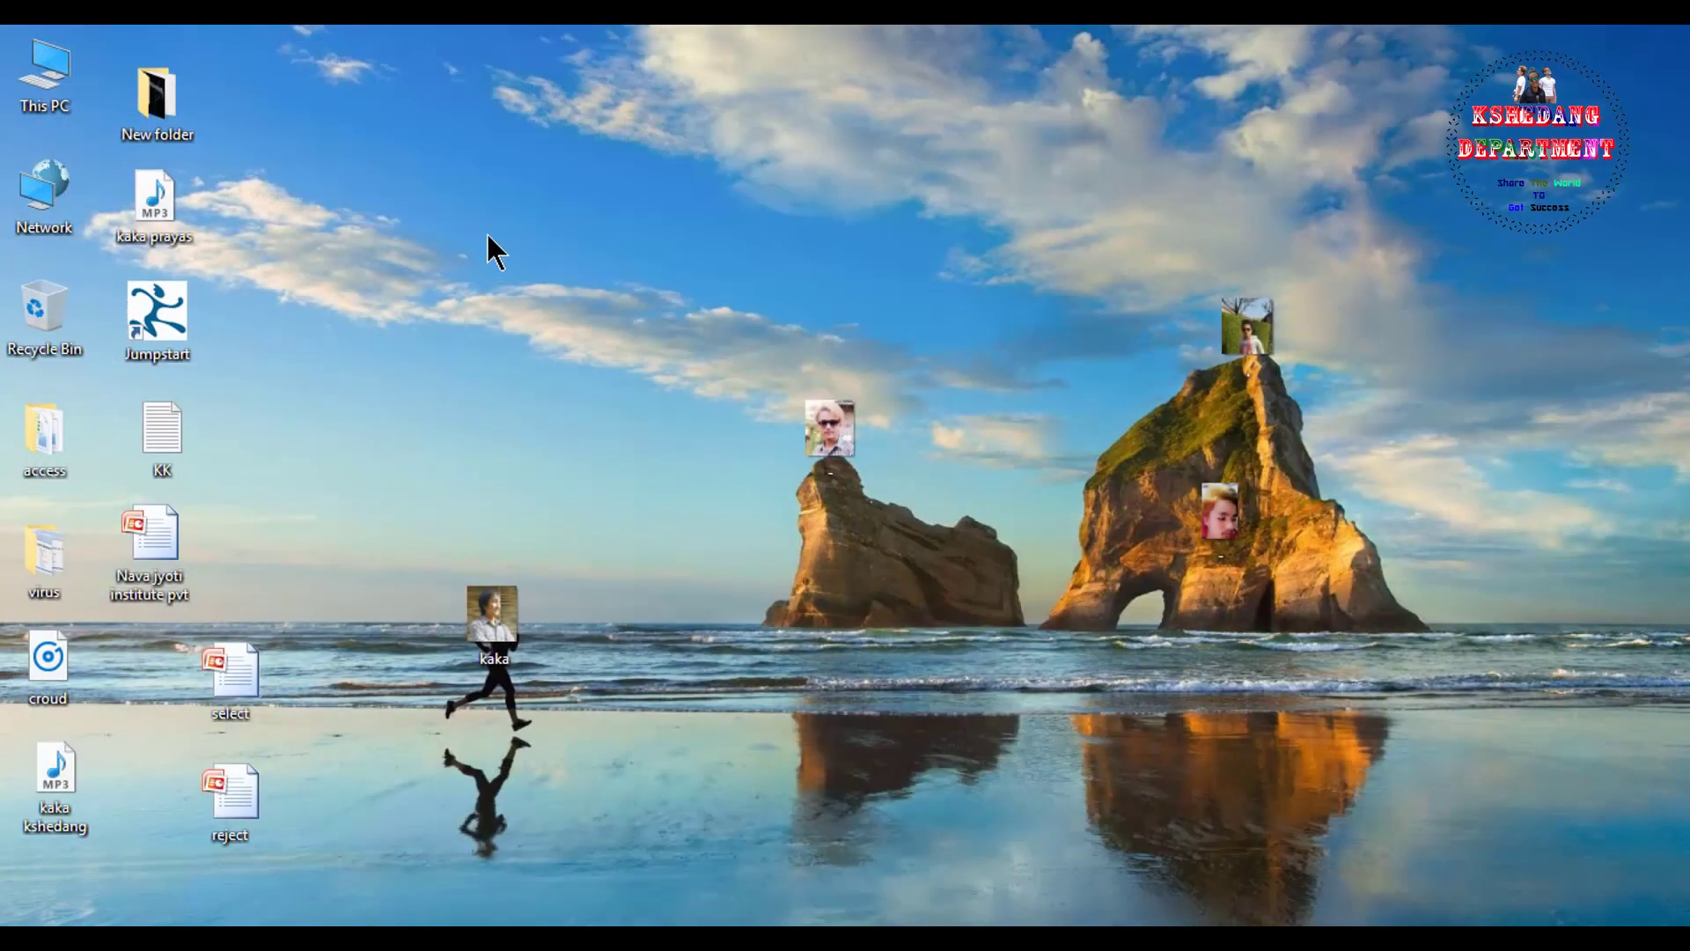
- Refresh the desktop and reopen the Nava jyoti institute pvt presentation
right_click(491, 235)
click(549, 312)
right_click(515, 203)
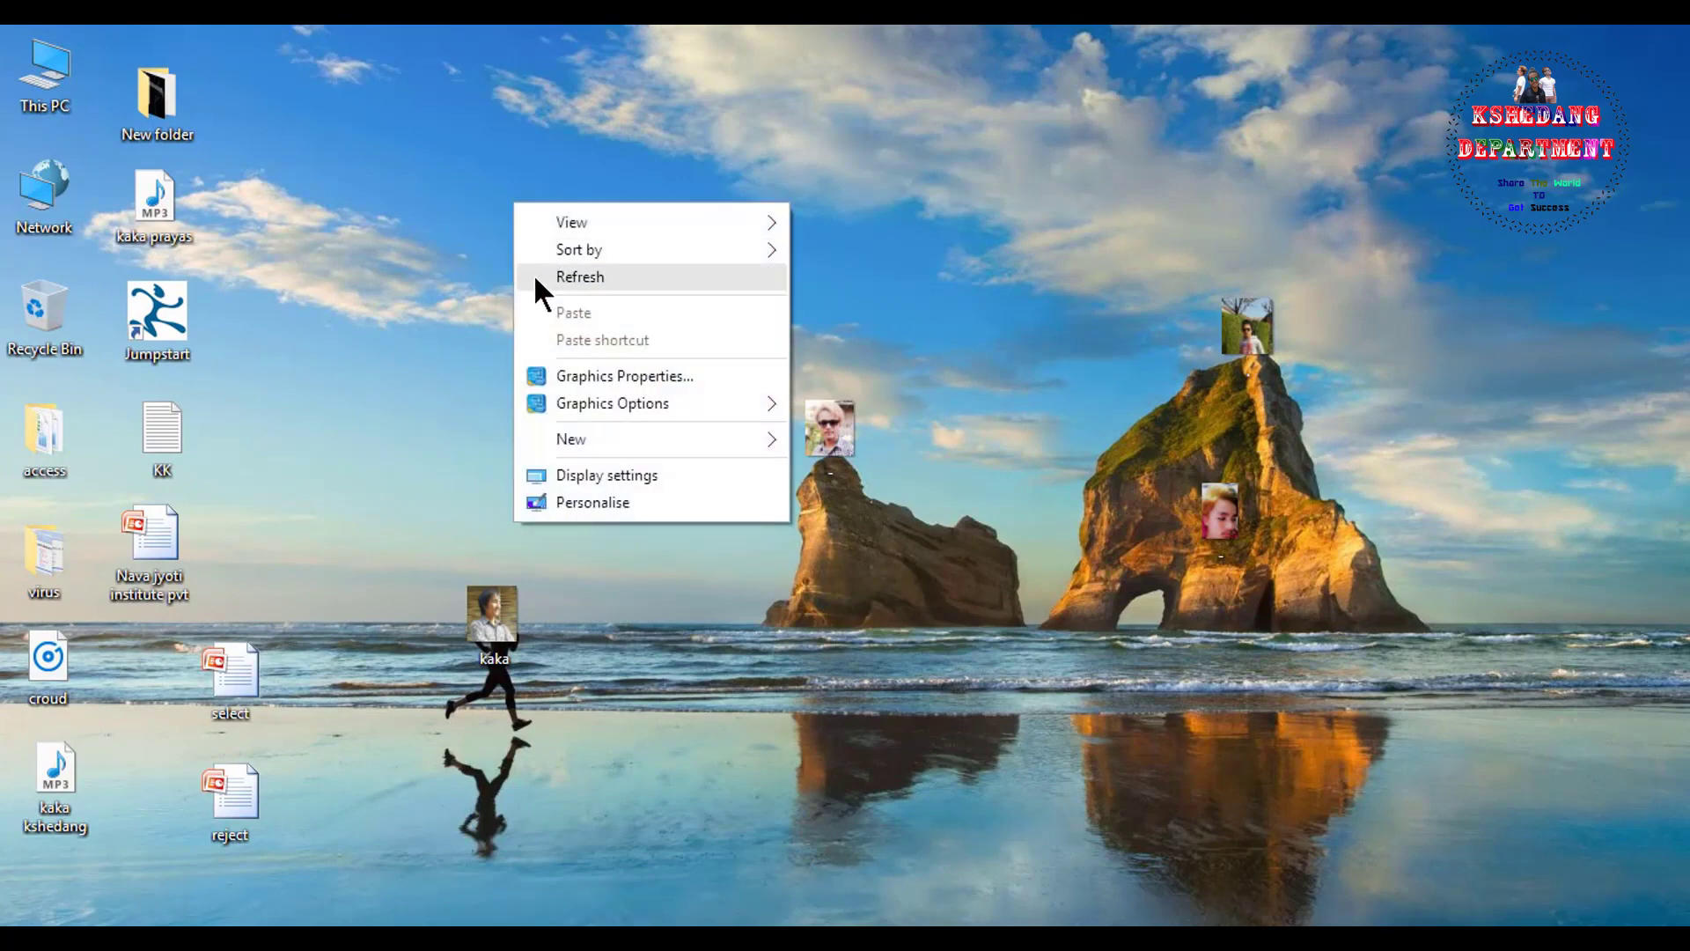
click(537, 280)
double_click(171, 543)
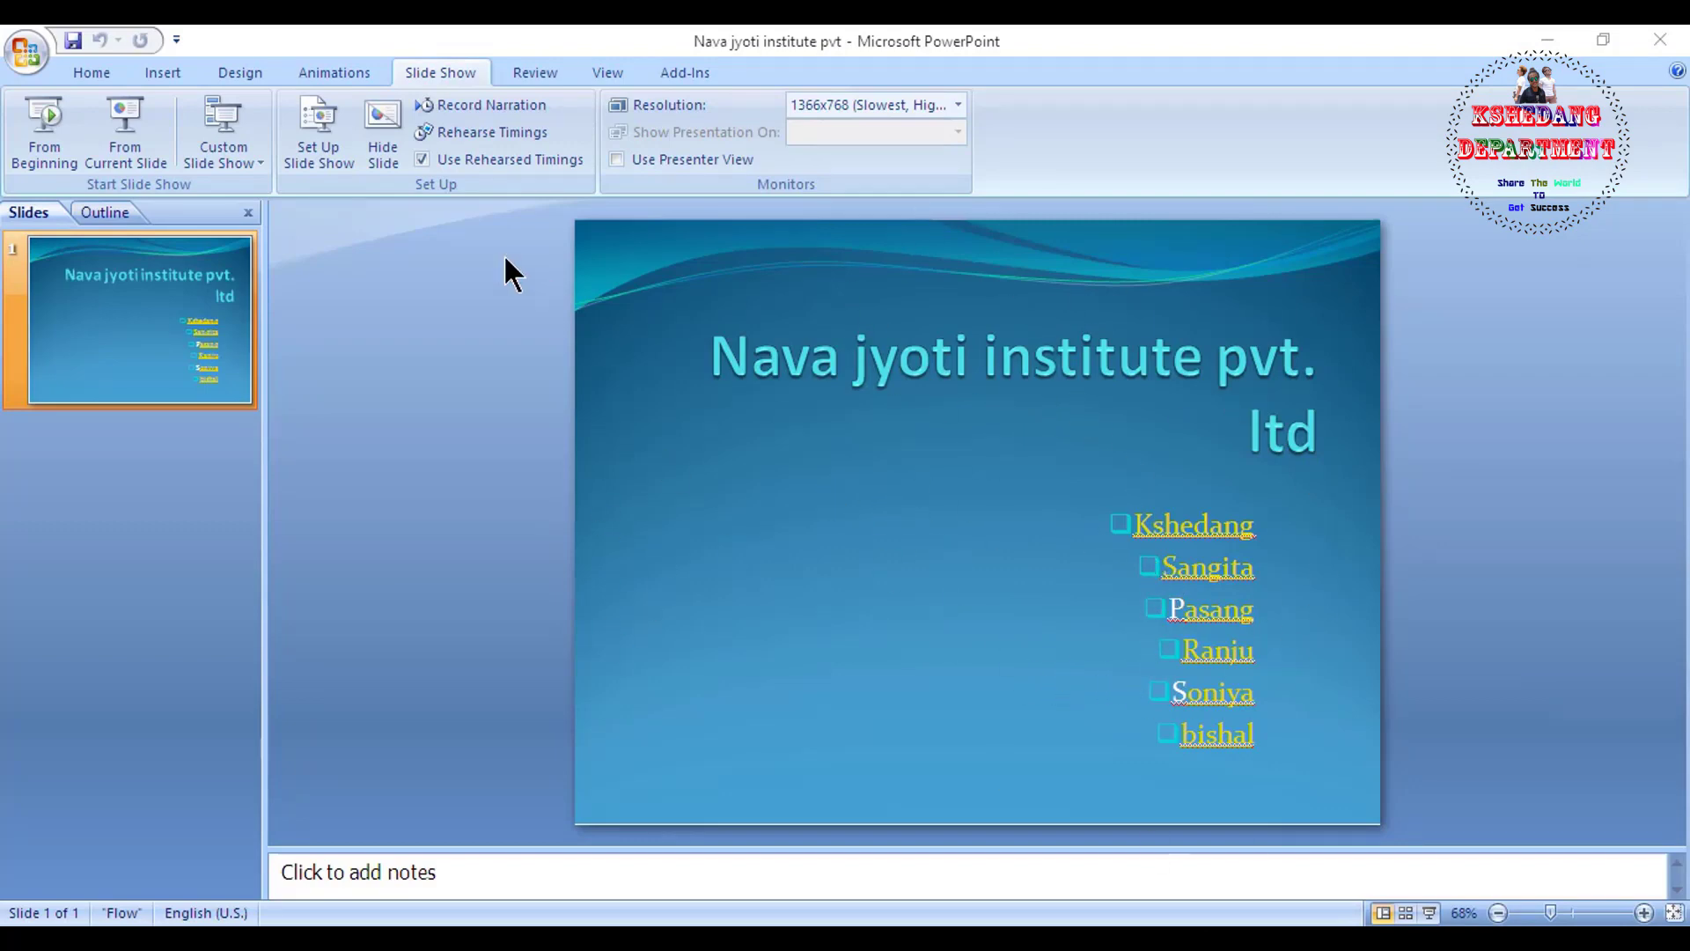
- Run the slide show, following name links to select and reject slides and Home back each time
click(37, 141)
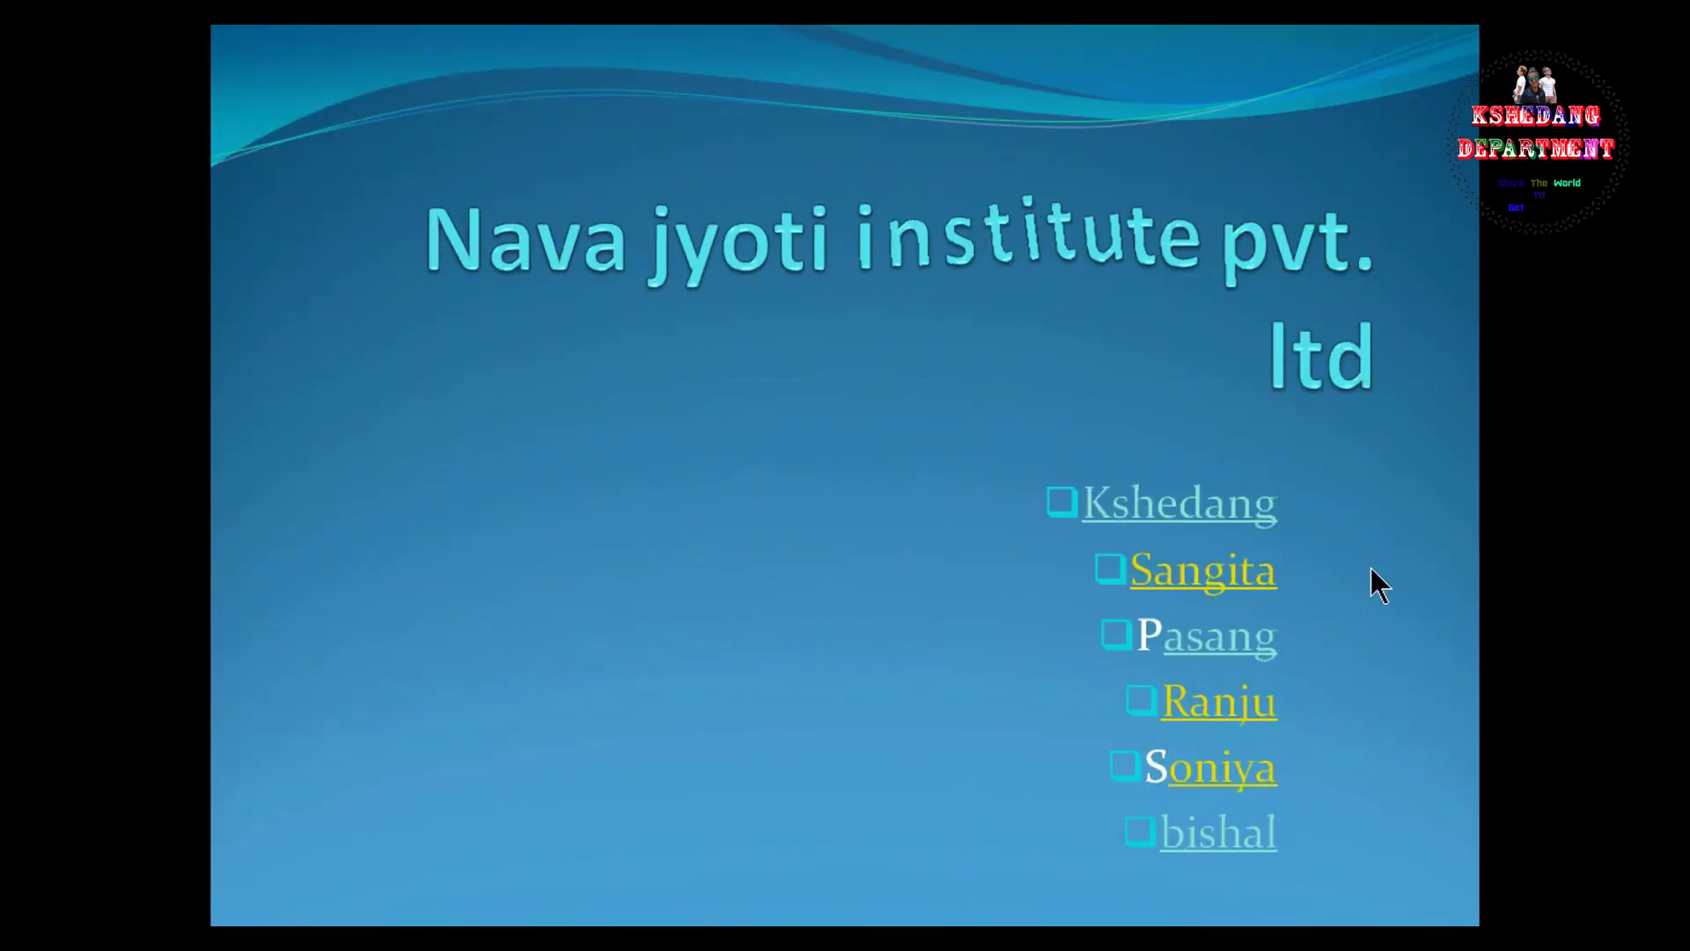
click(1209, 779)
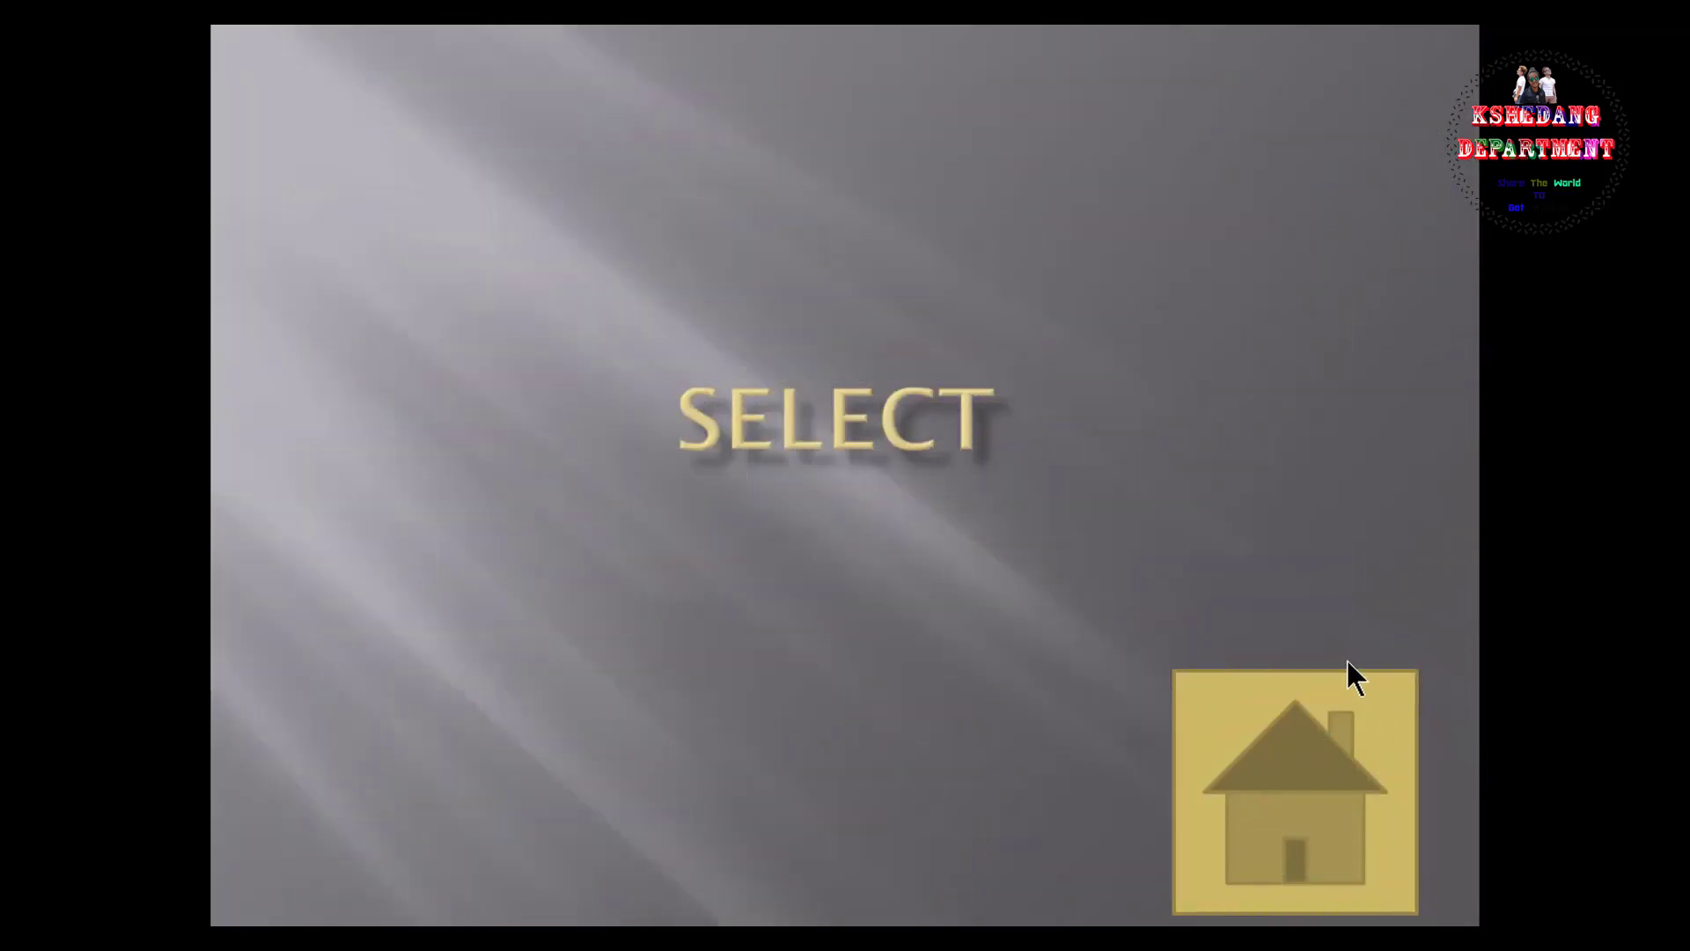
click(1329, 739)
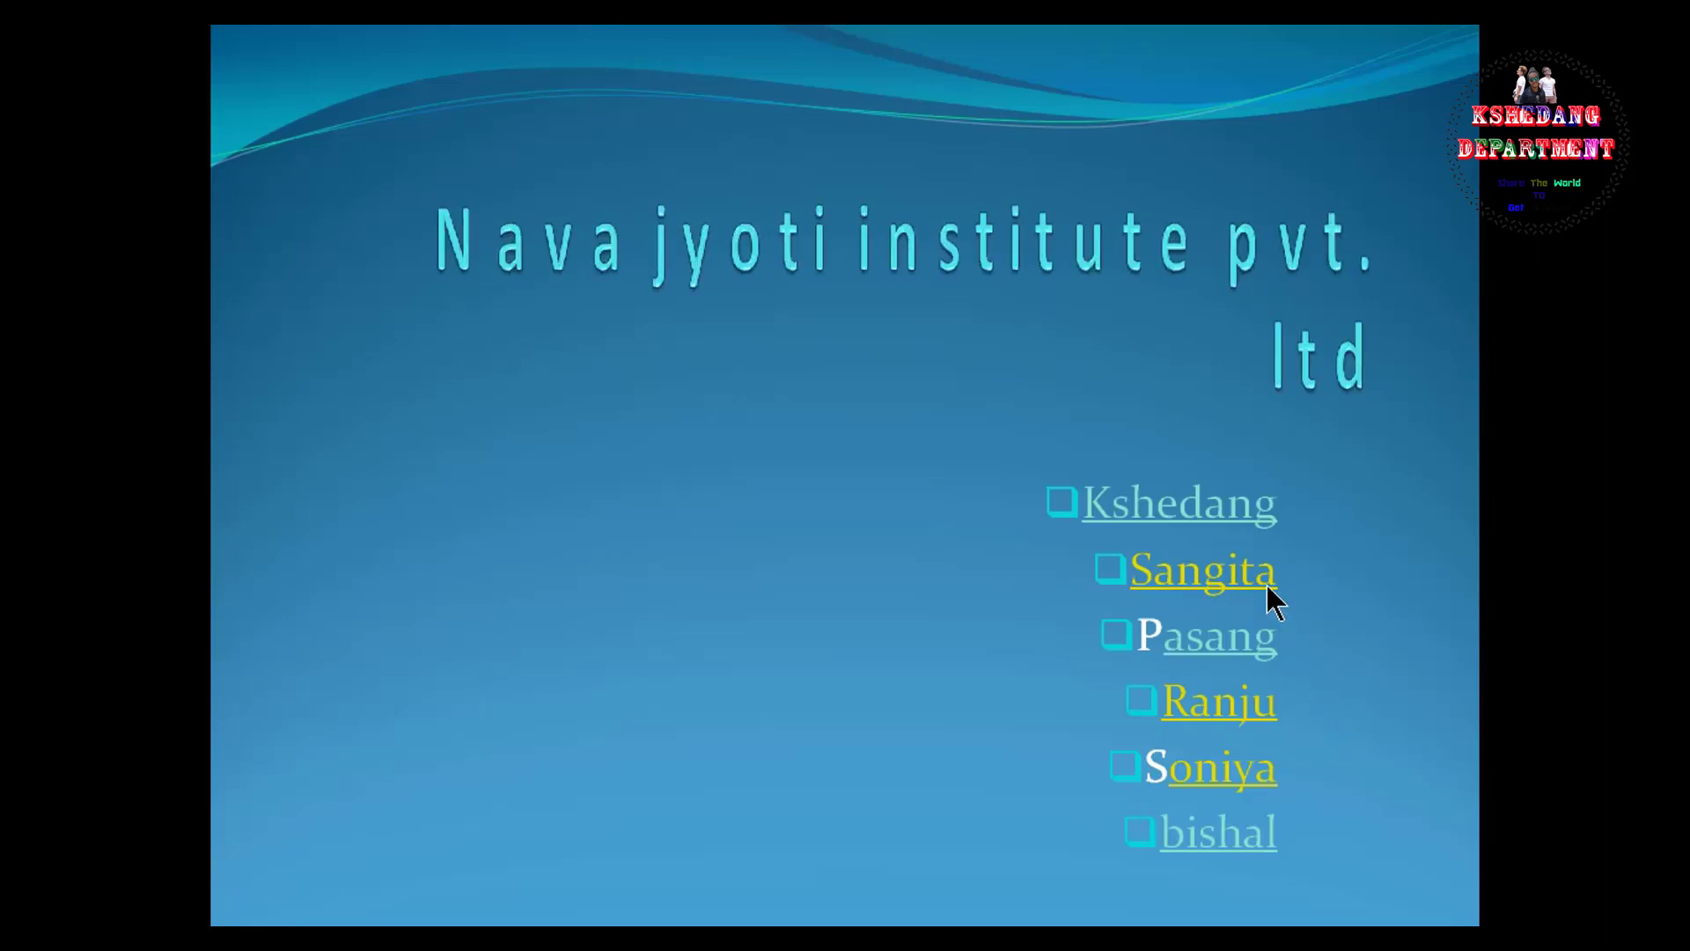
click(1272, 702)
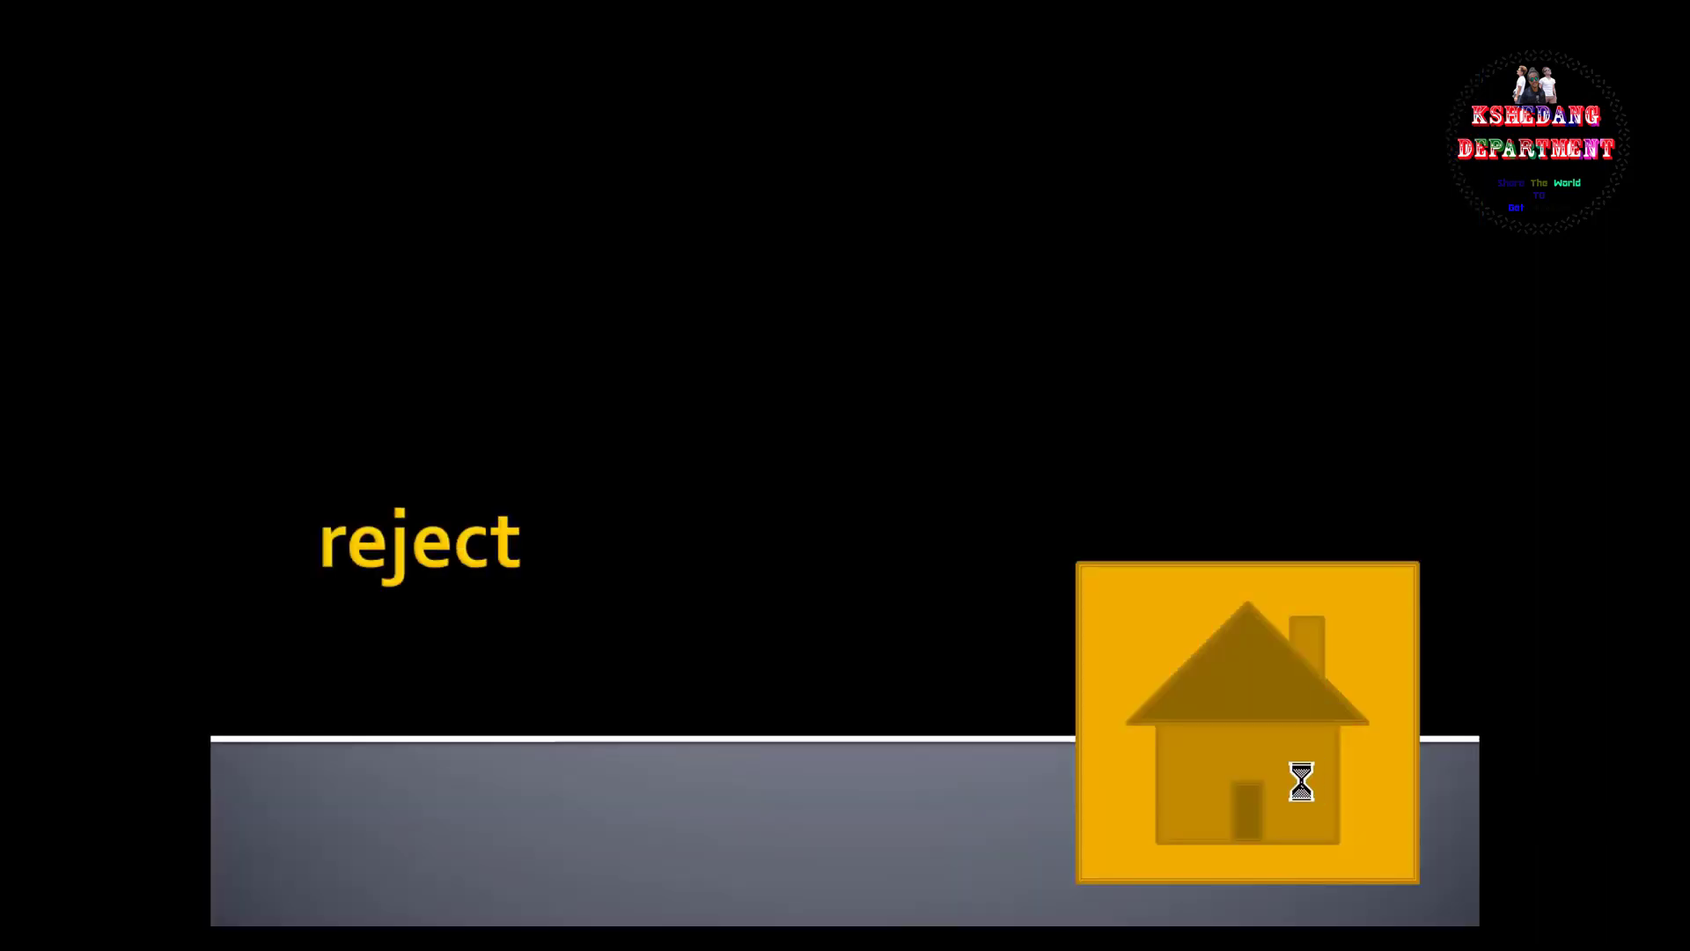
click(1278, 770)
click(1166, 633)
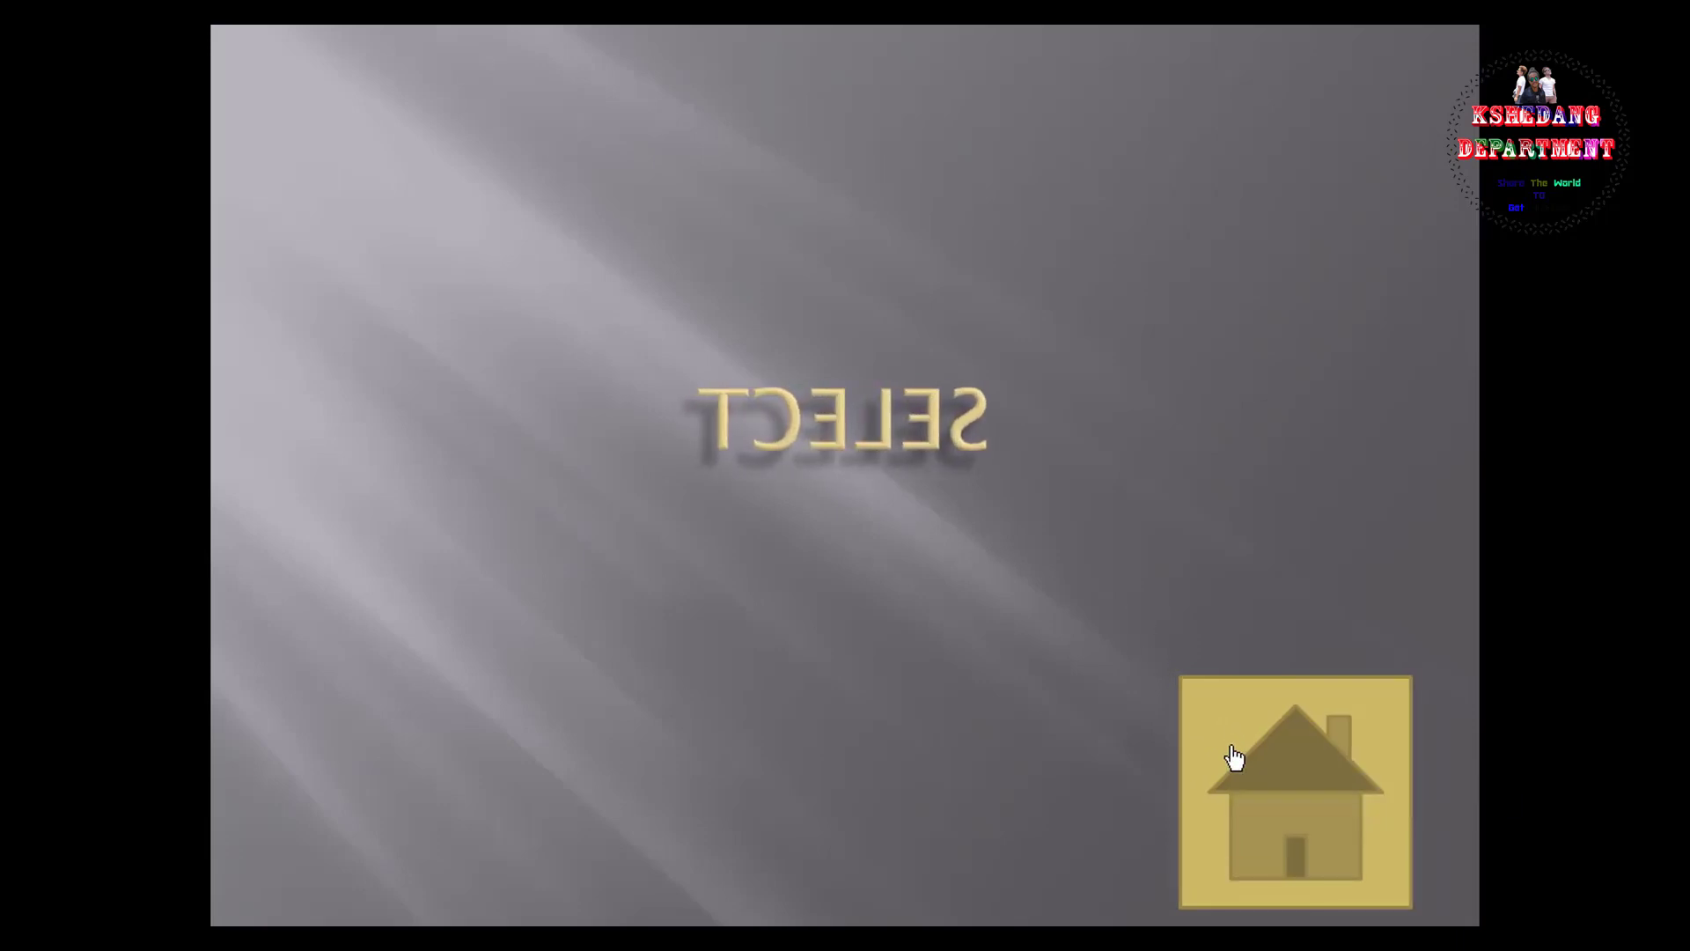
click(1071, 784)
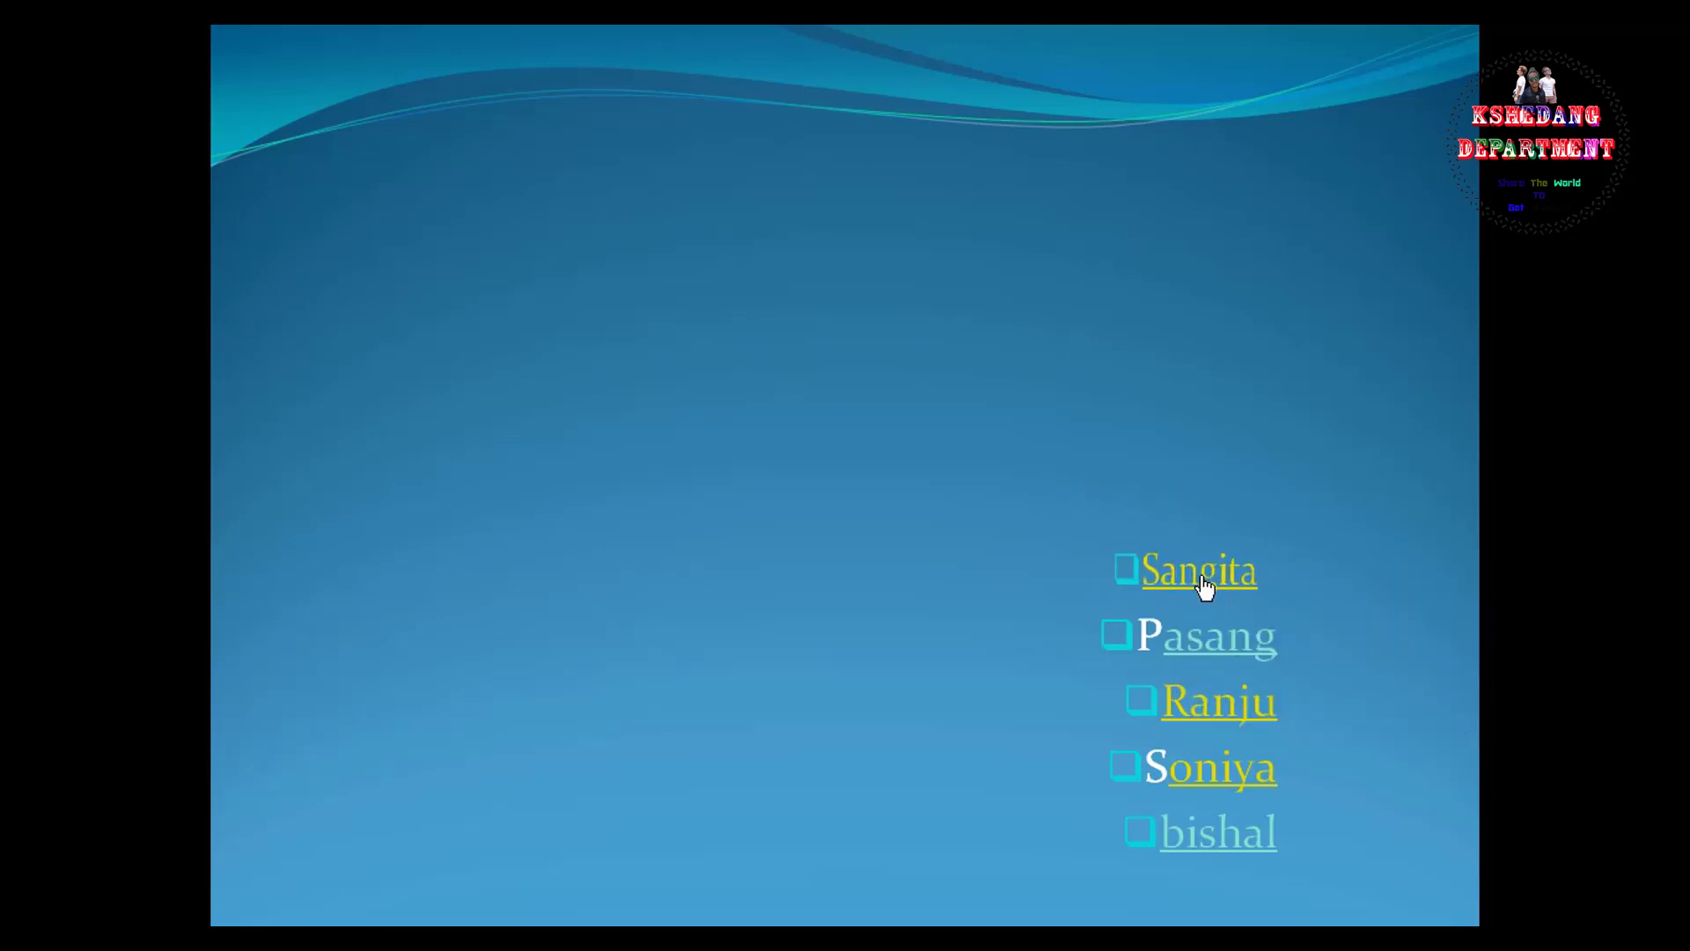
click(1199, 584)
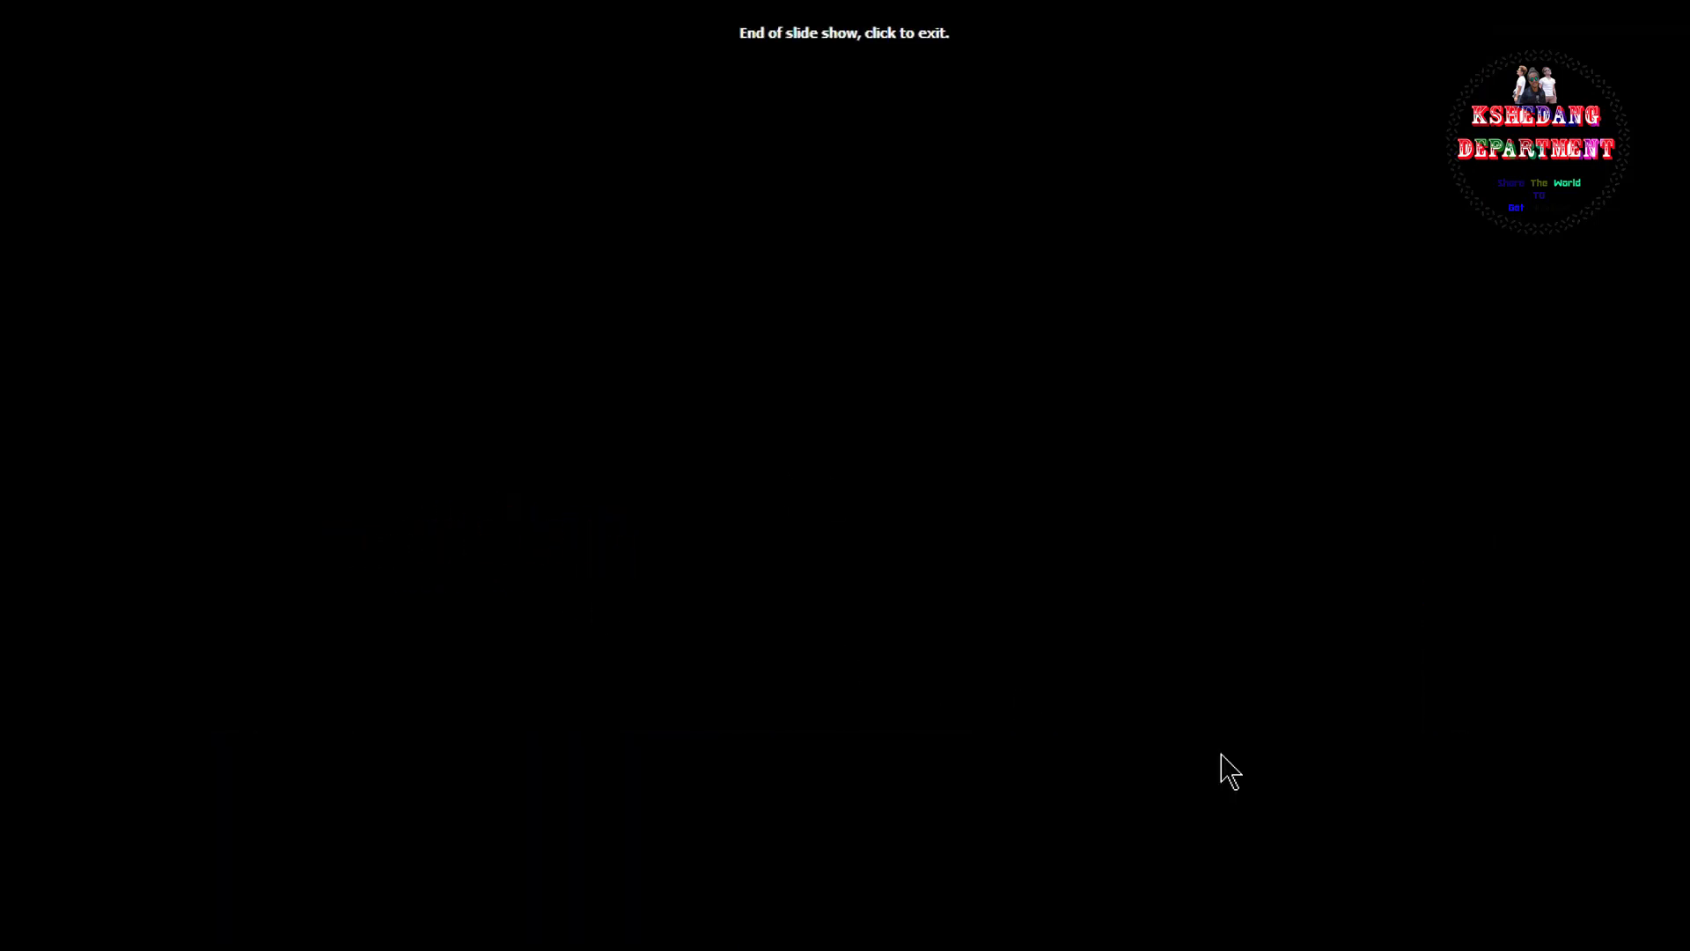
click(1230, 772)
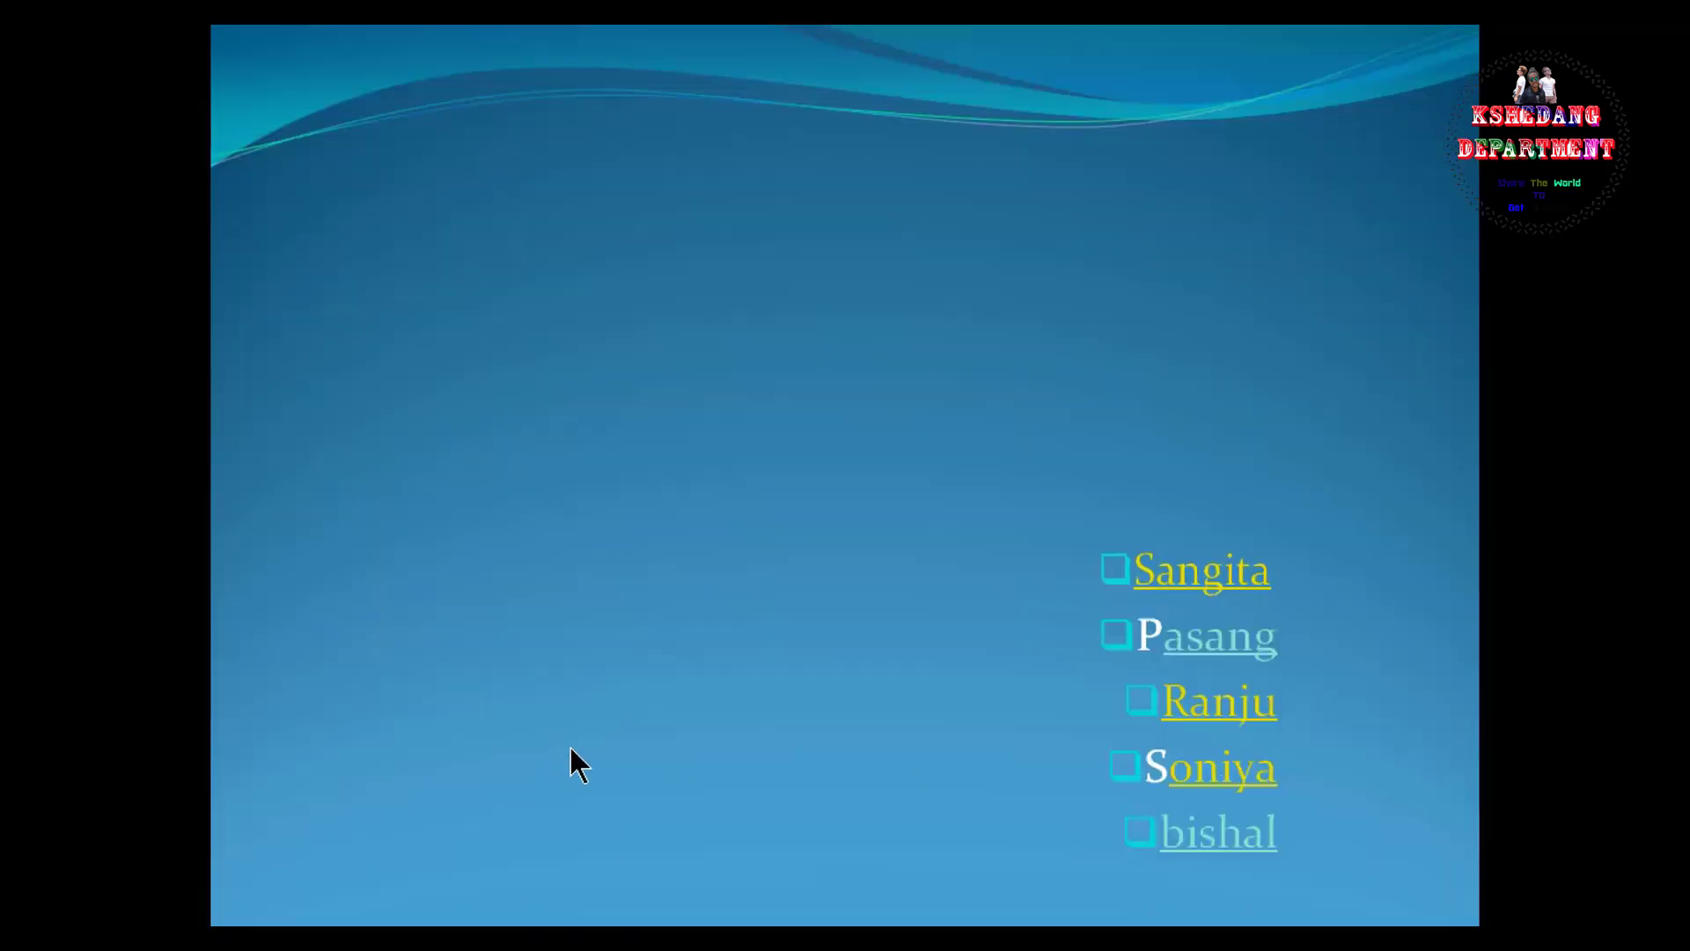